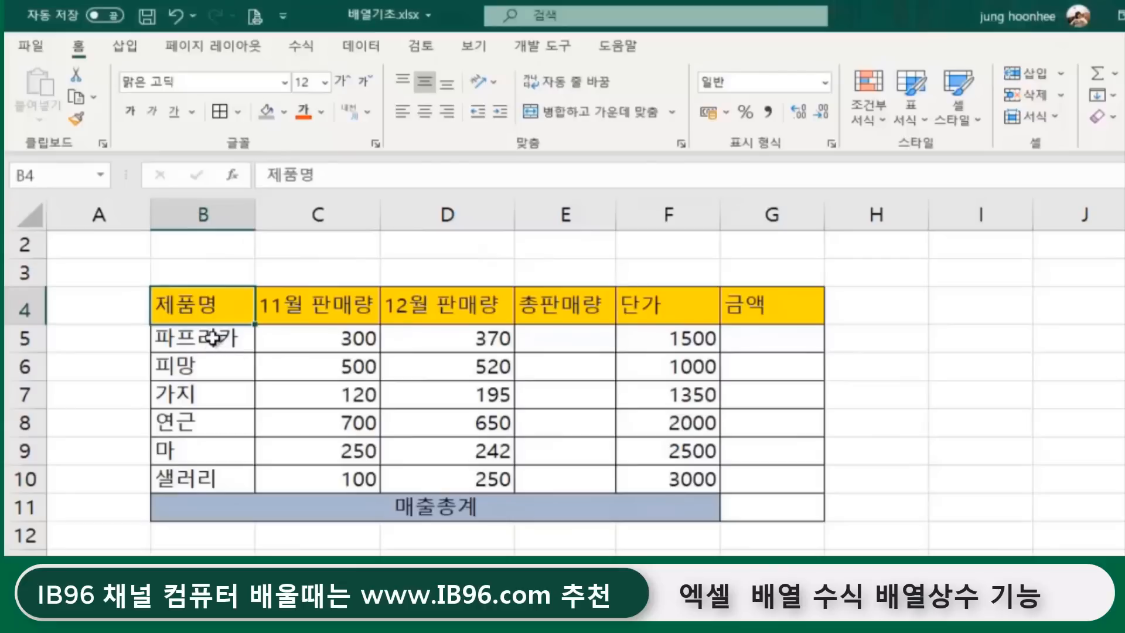
Examine the sales table's product names, November and December quantities, unit prices, and the empty 총판매량 and 금액 columns
click(218, 337)
click(195, 368)
click(201, 398)
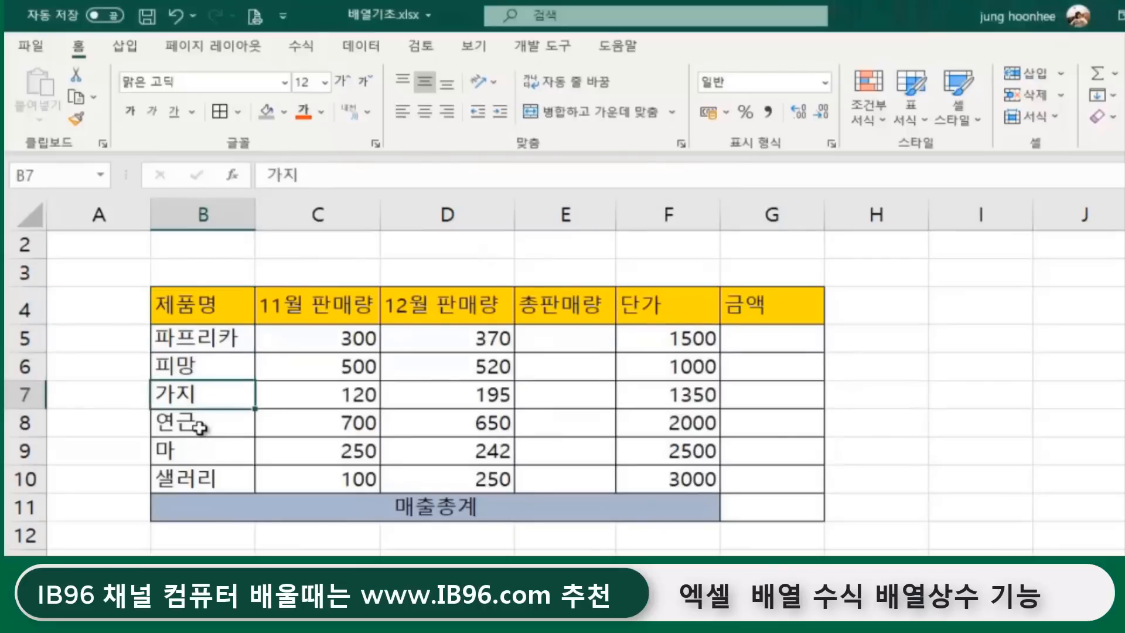
click(198, 423)
click(197, 453)
click(196, 479)
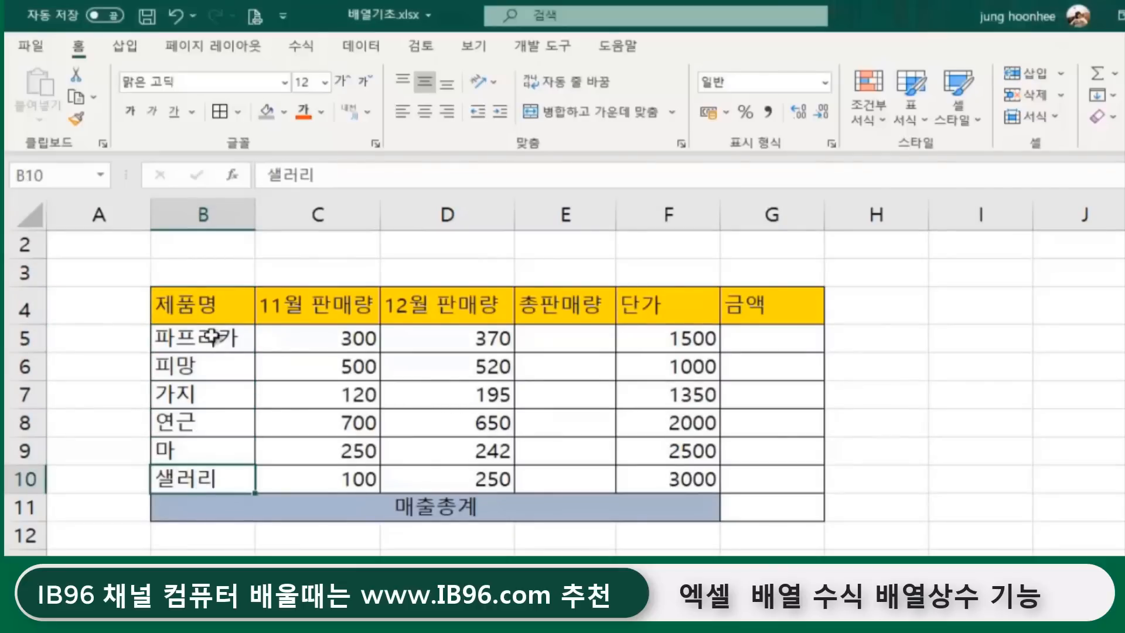
drag(205, 338, 188, 485)
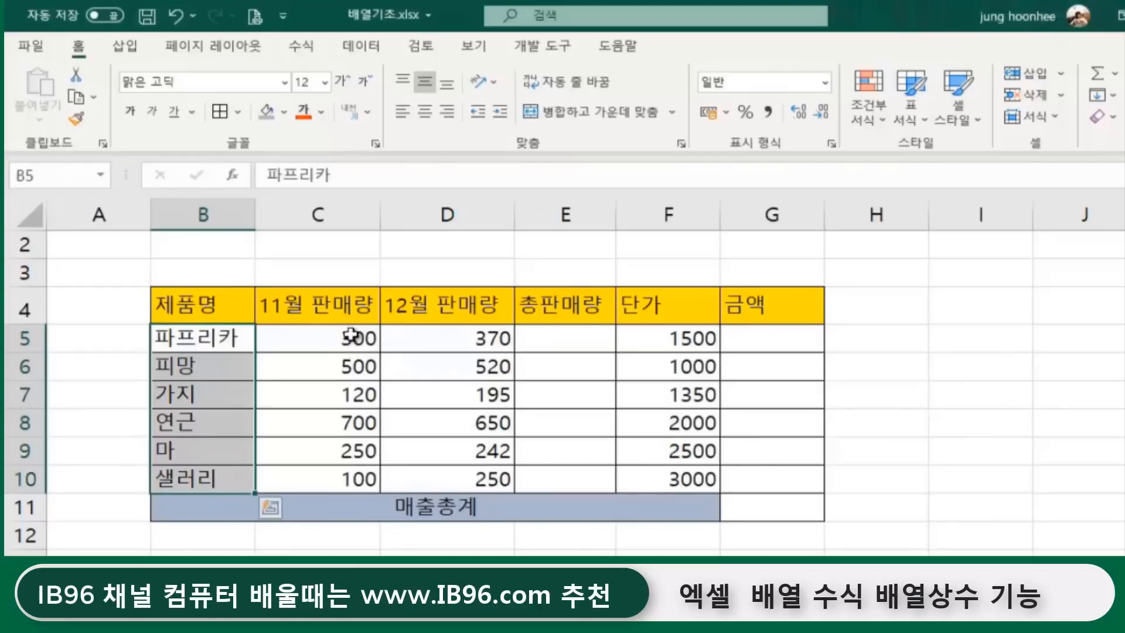
drag(328, 335, 321, 472)
drag(439, 330, 434, 477)
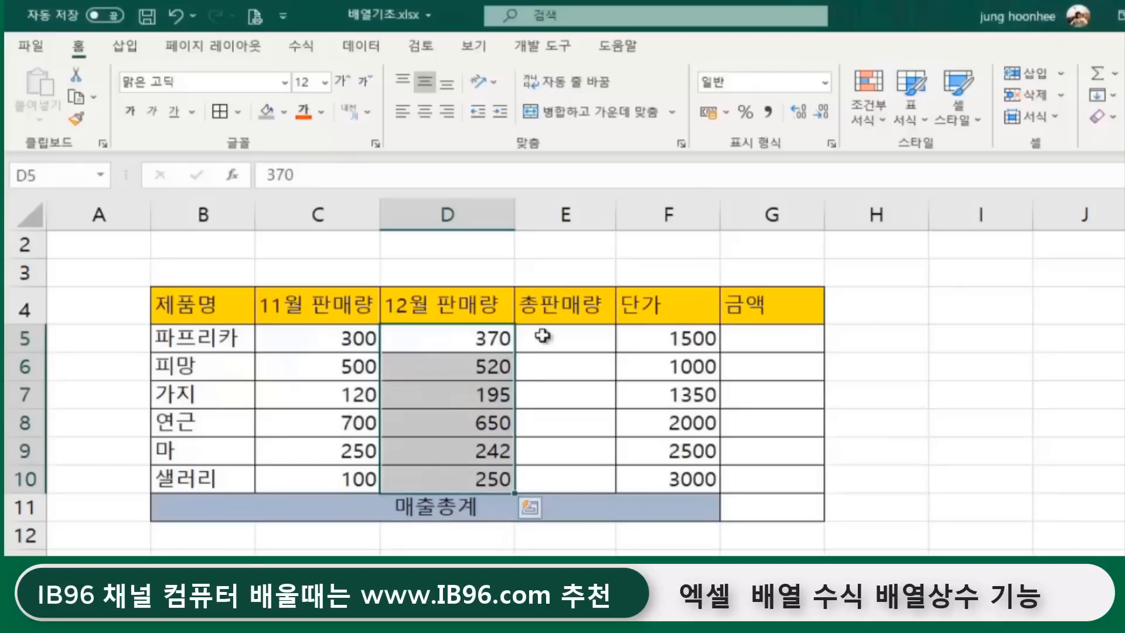
drag(671, 336, 683, 479)
click(889, 420)
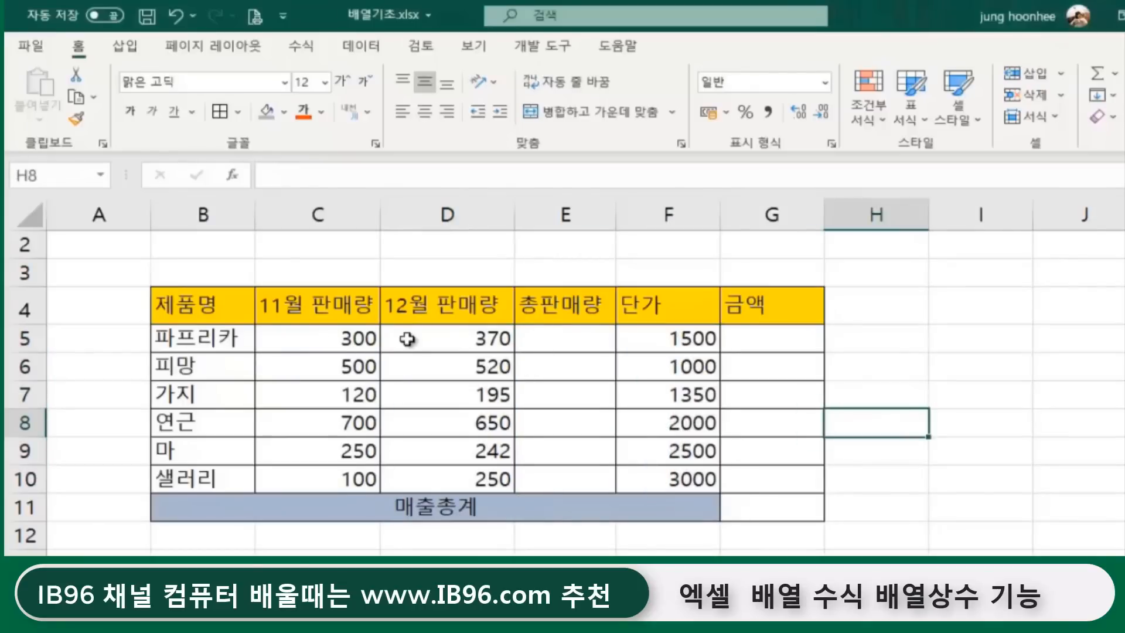
click(572, 340)
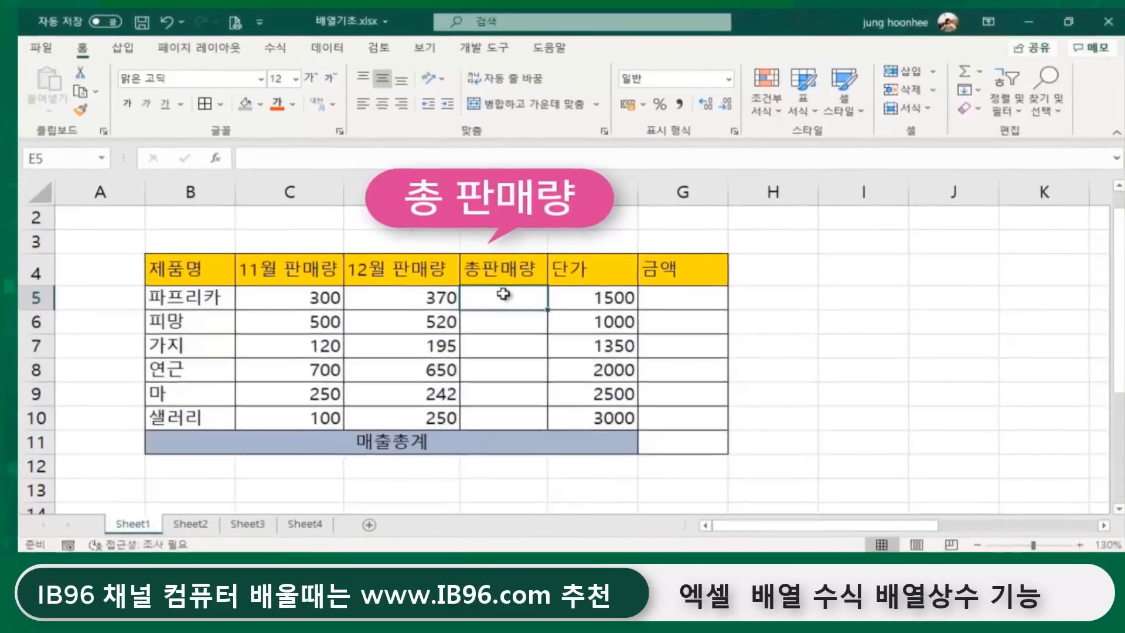
click(764, 341)
click(775, 293)
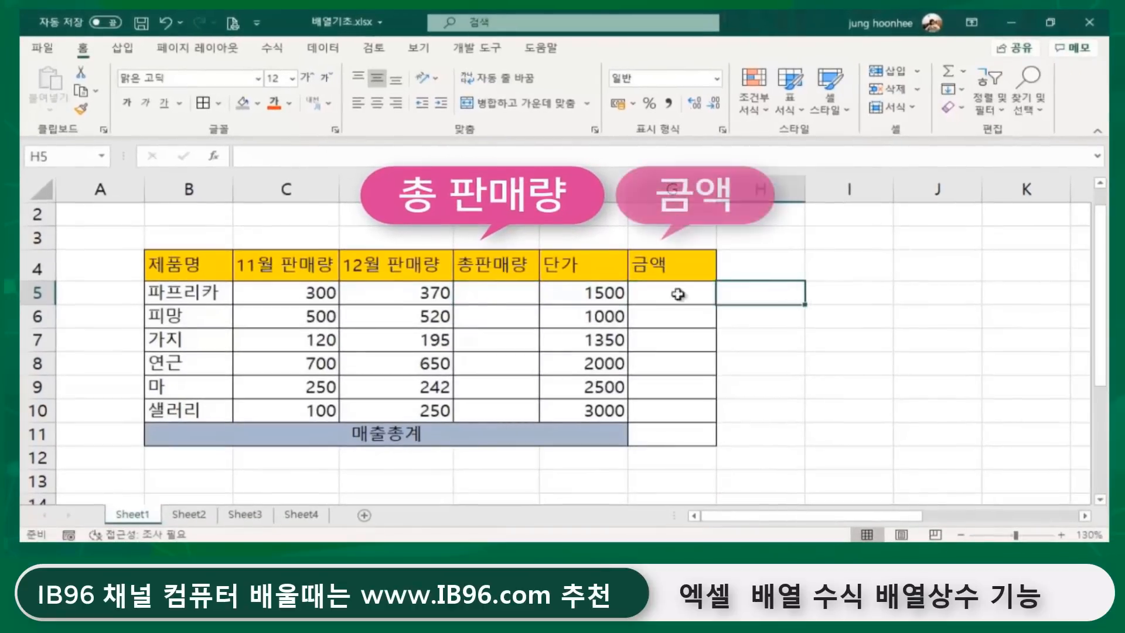
Sum the paprika row's November and December sales in E5 with =SUM(C5:D5) and fill the formula down to E10
click(493, 287)
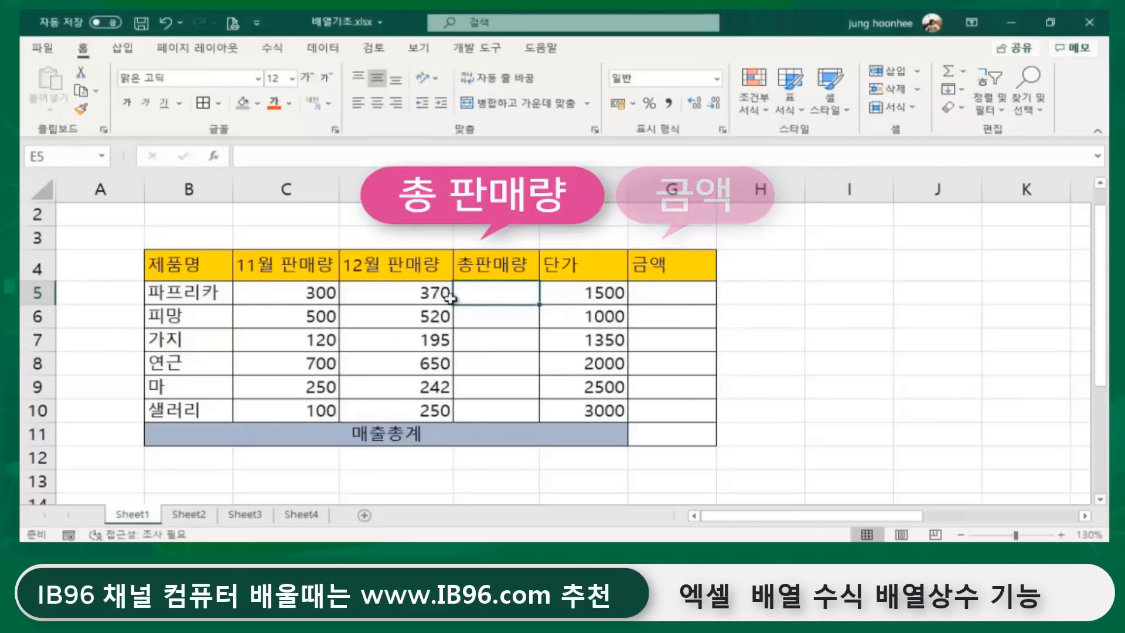
click(315, 295)
click(432, 293)
click(477, 294)
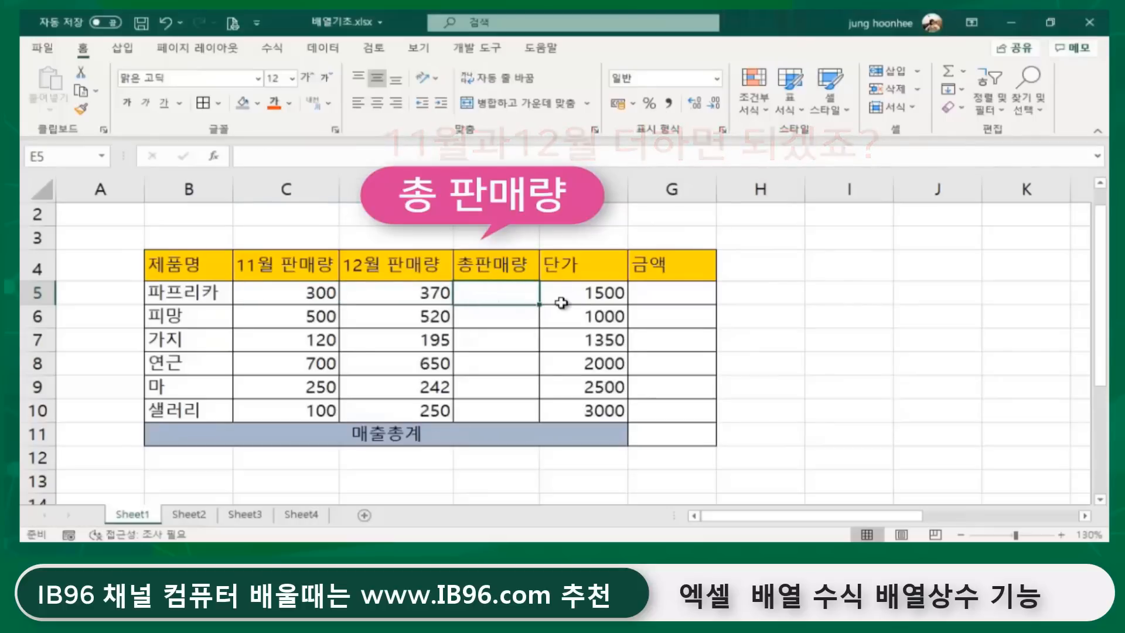
click(950, 82)
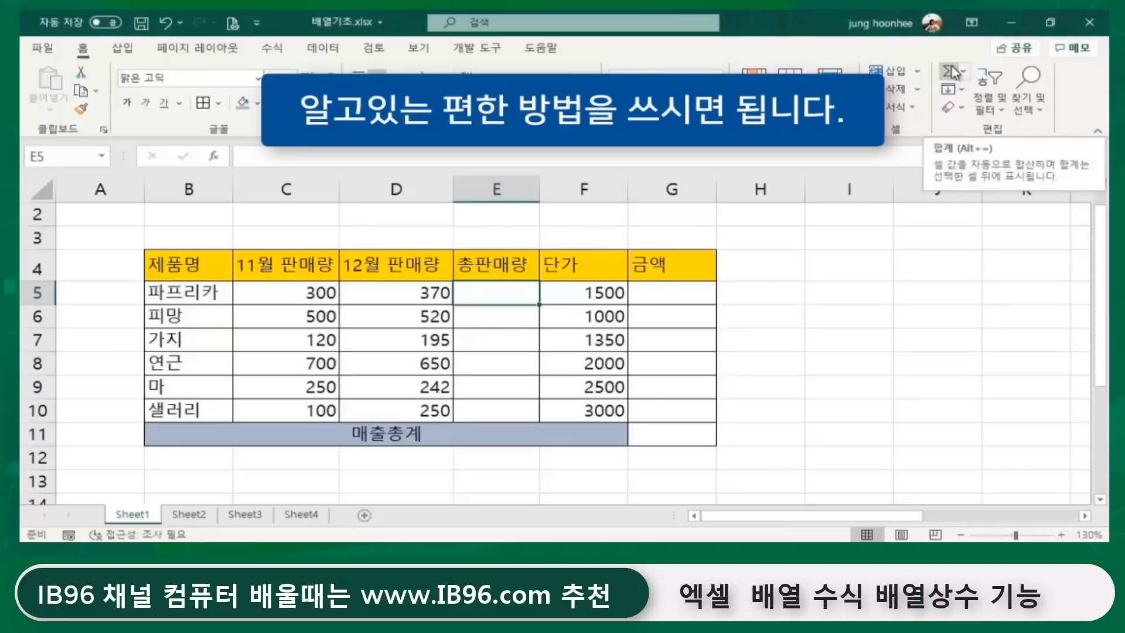
click(951, 73)
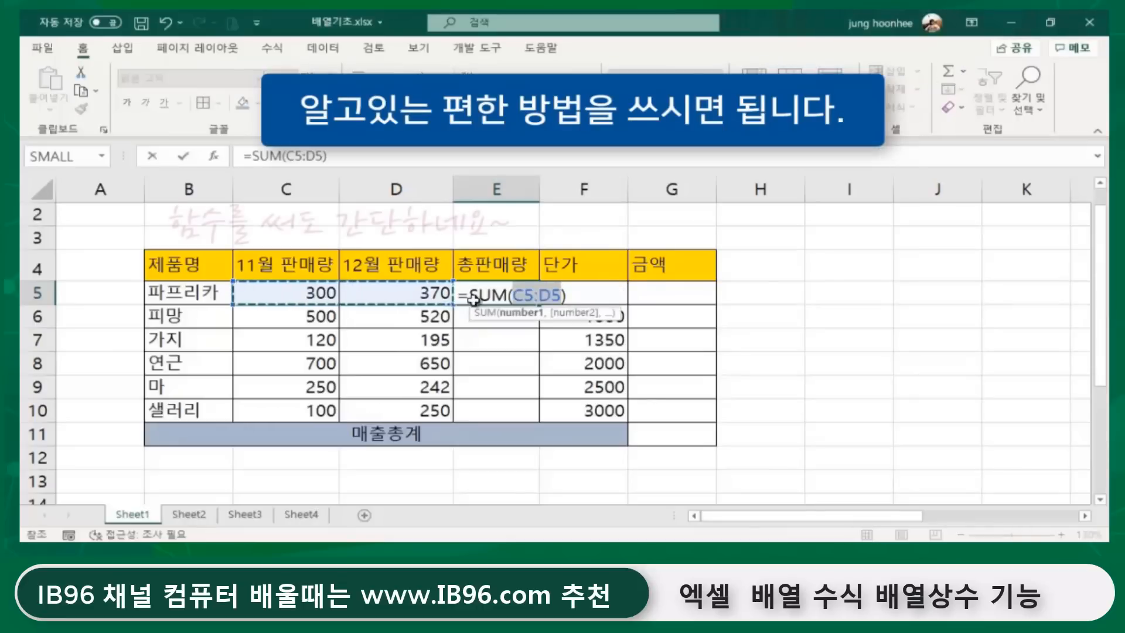
key(Return)
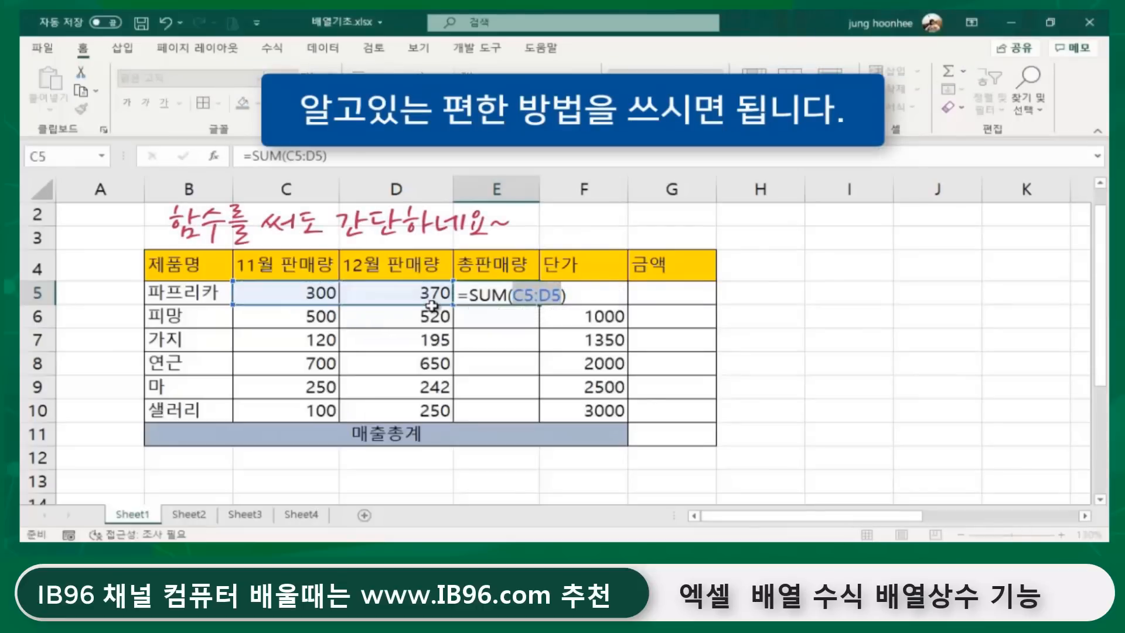
click(503, 293)
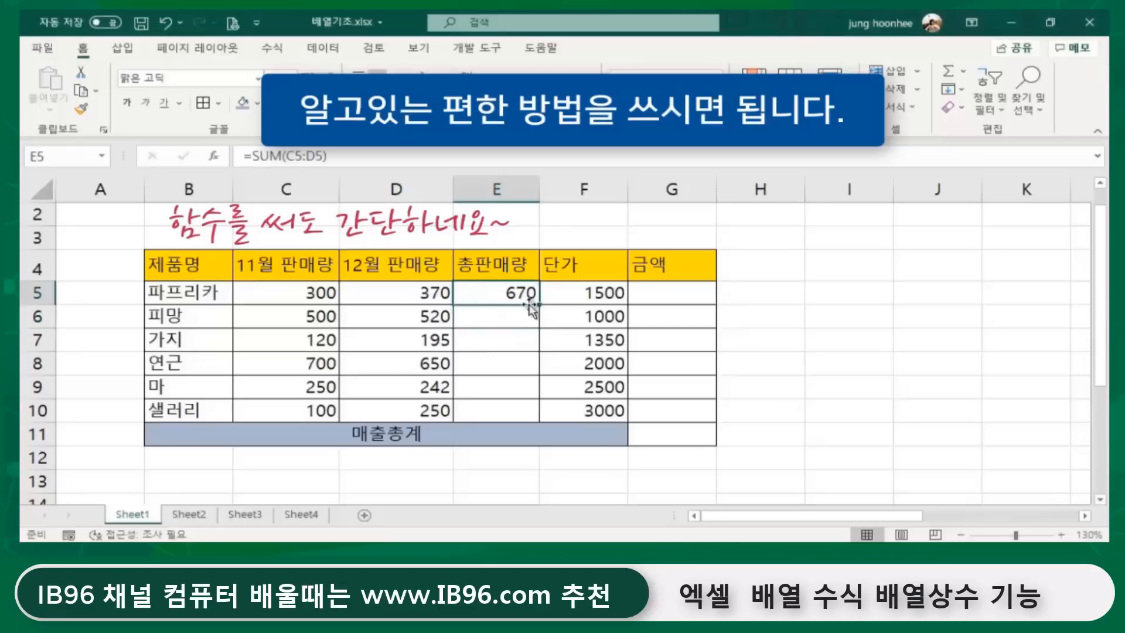
drag(542, 306, 536, 419)
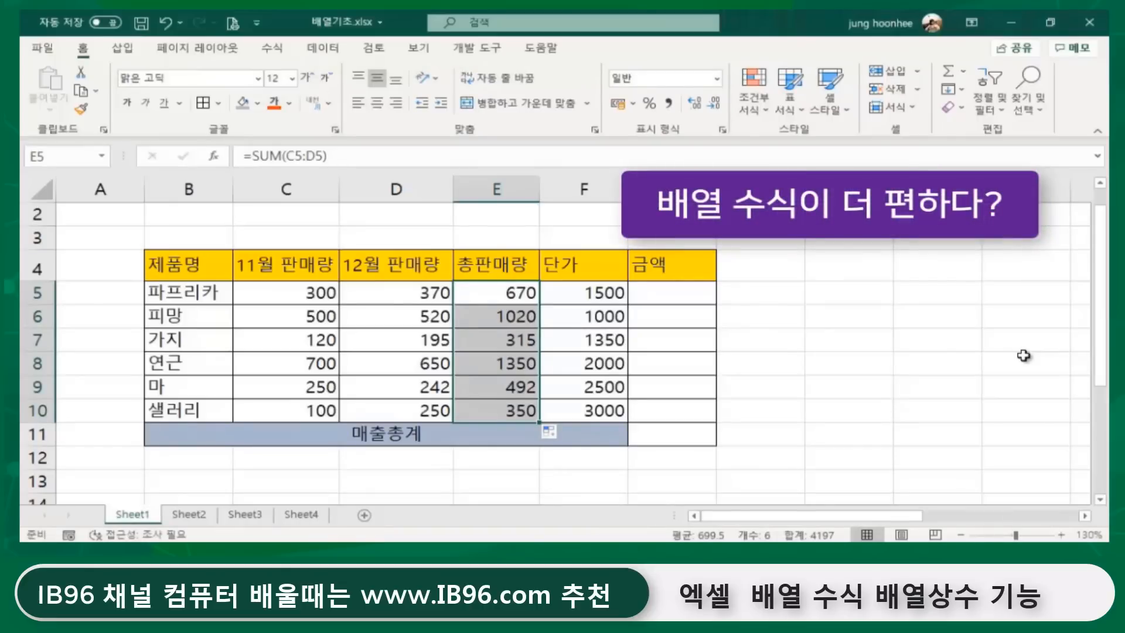
Apply the comma style to the total quantities in E5:E10 and the unit prices in F5:F10
click(672, 108)
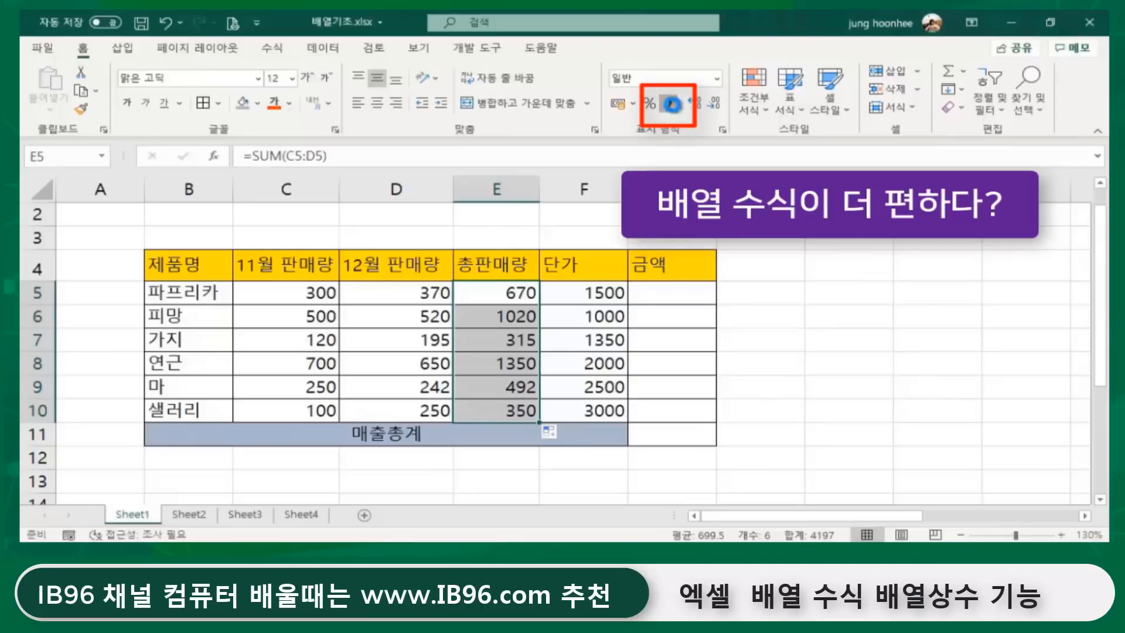
drag(589, 303, 581, 402)
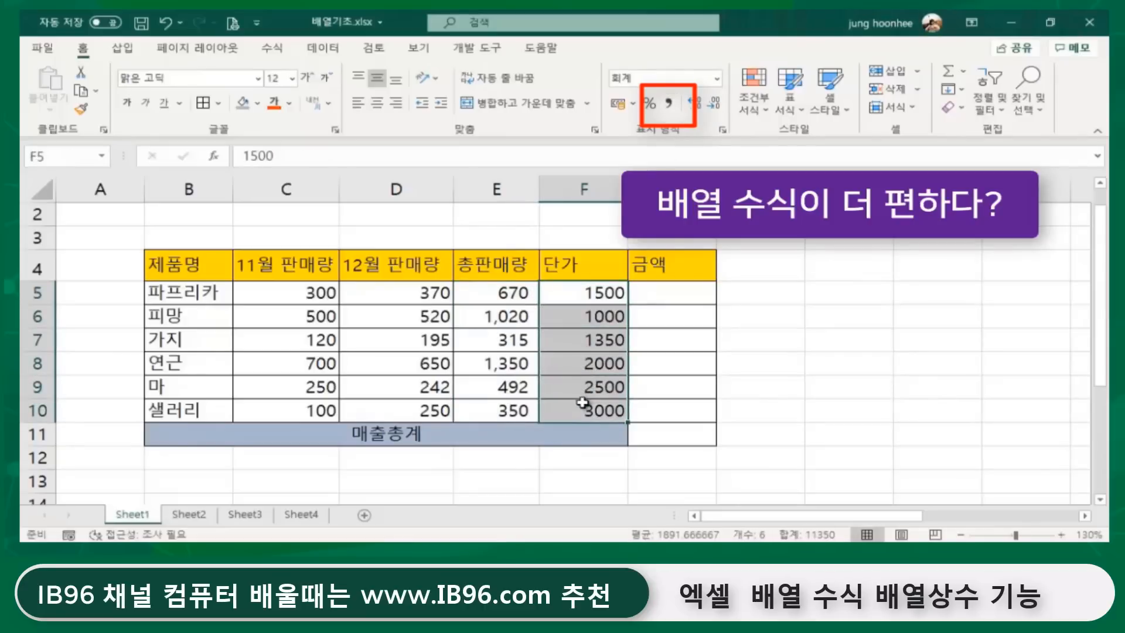
click(669, 107)
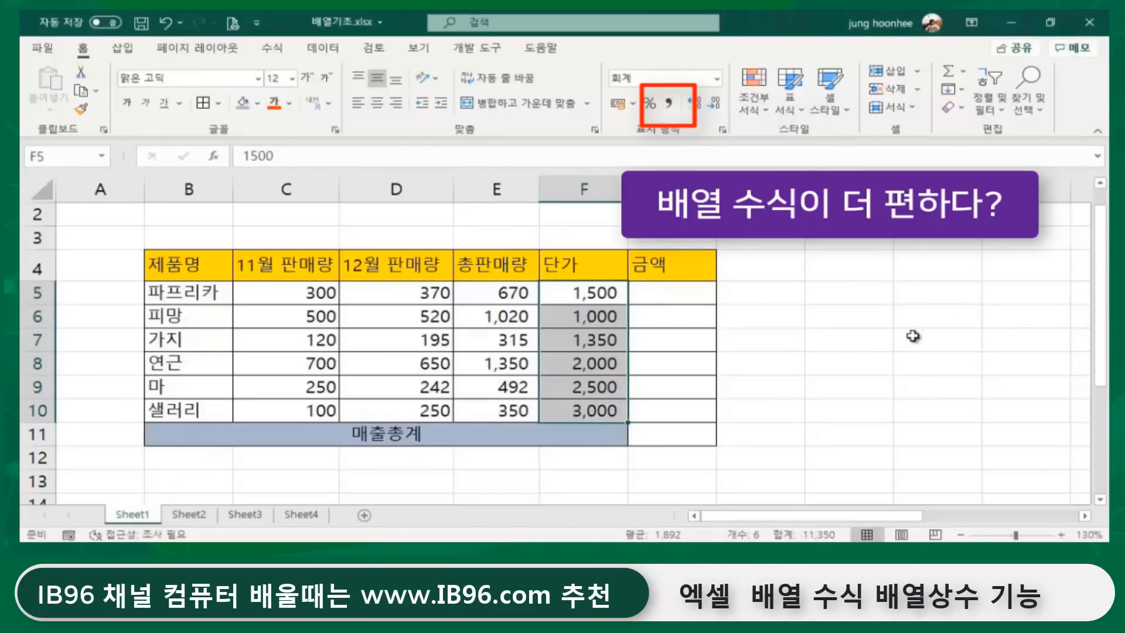
click(858, 360)
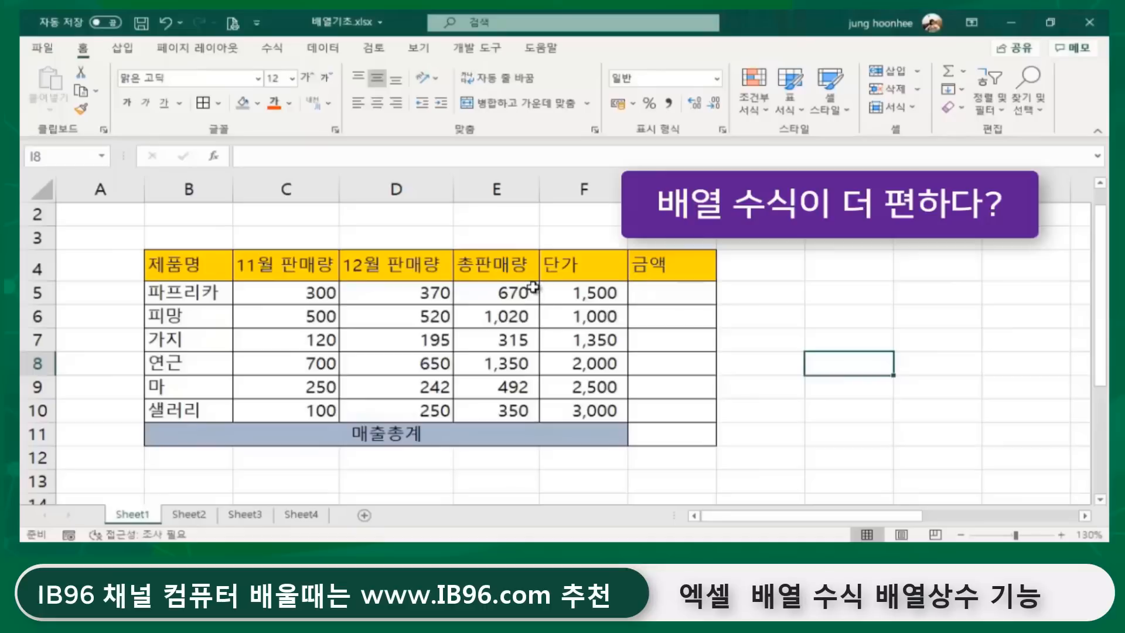
Autofit the width of column G and widen it back to about its former size
click(689, 437)
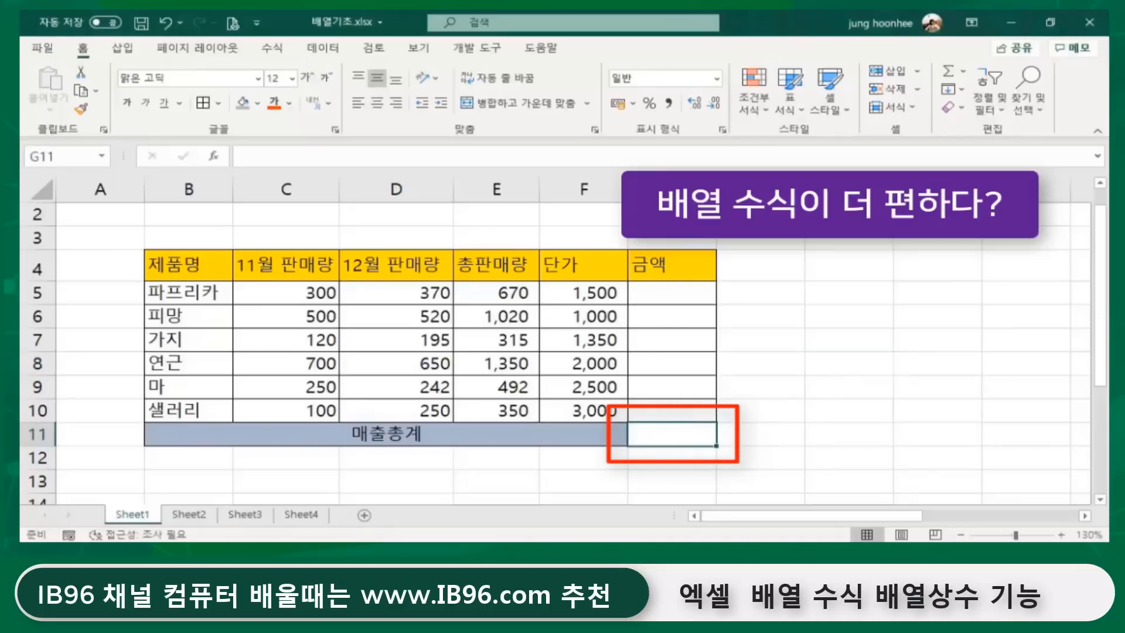
double_click(715, 189)
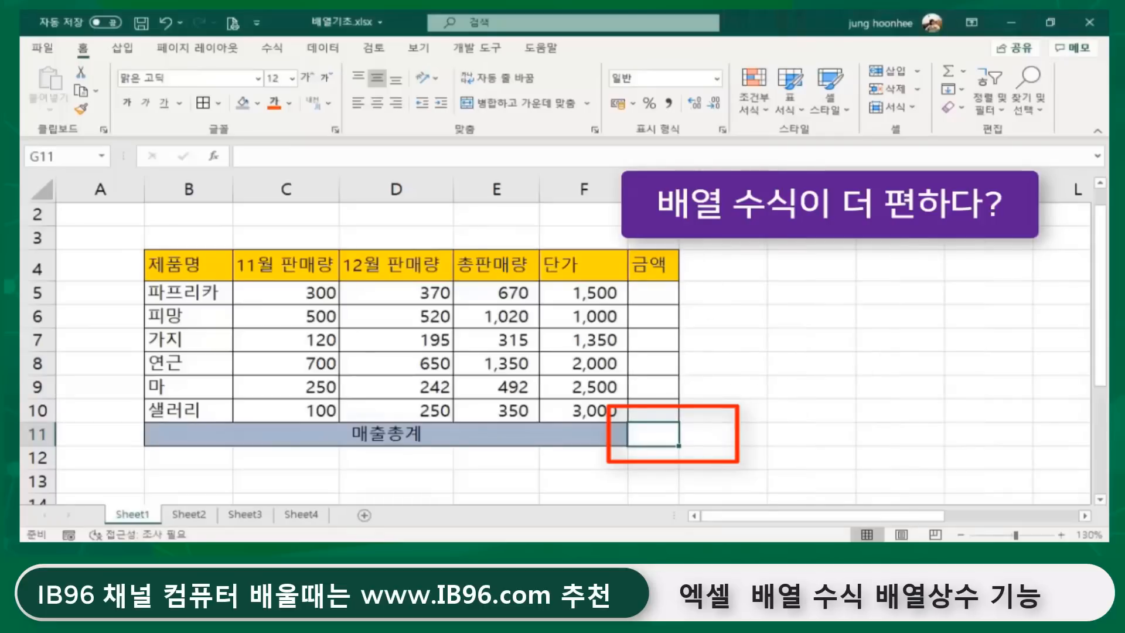
drag(679, 189, 716, 189)
click(843, 340)
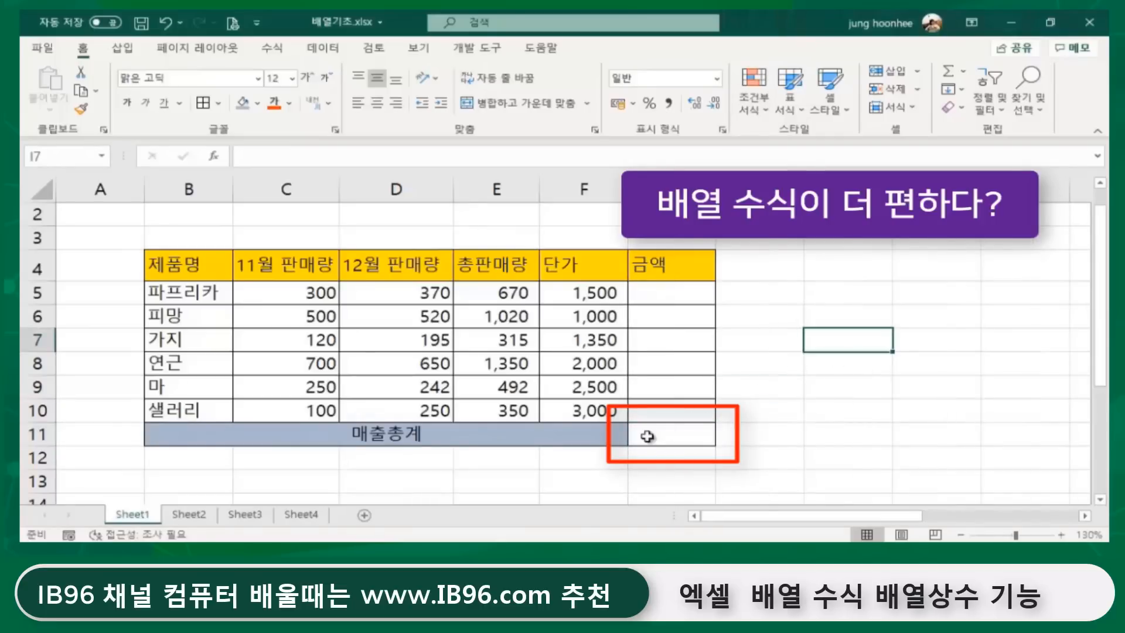
click(646, 437)
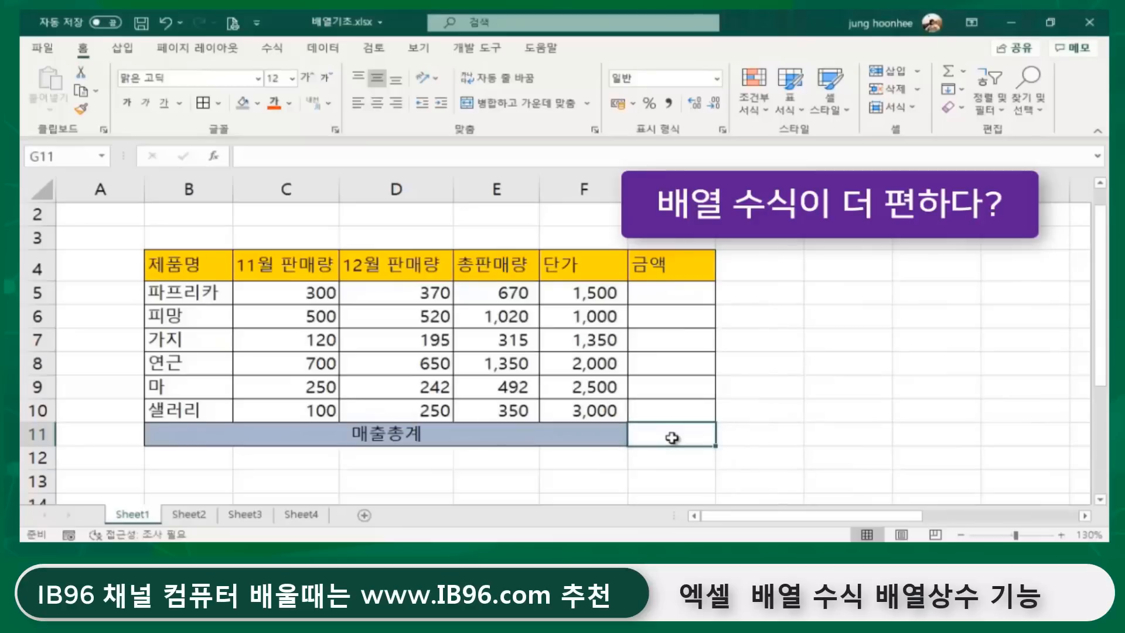
click(838, 397)
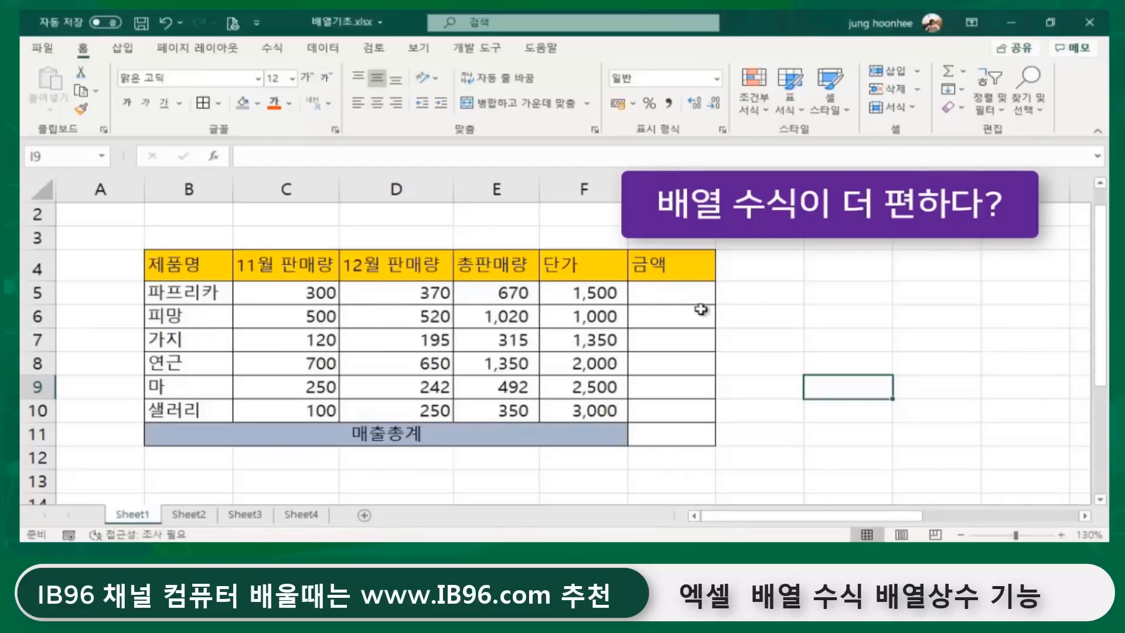
Calculate the paprika amount in G5 with =E5*F5 and fill the formula down to G10
click(672, 293)
click(814, 311)
click(665, 296)
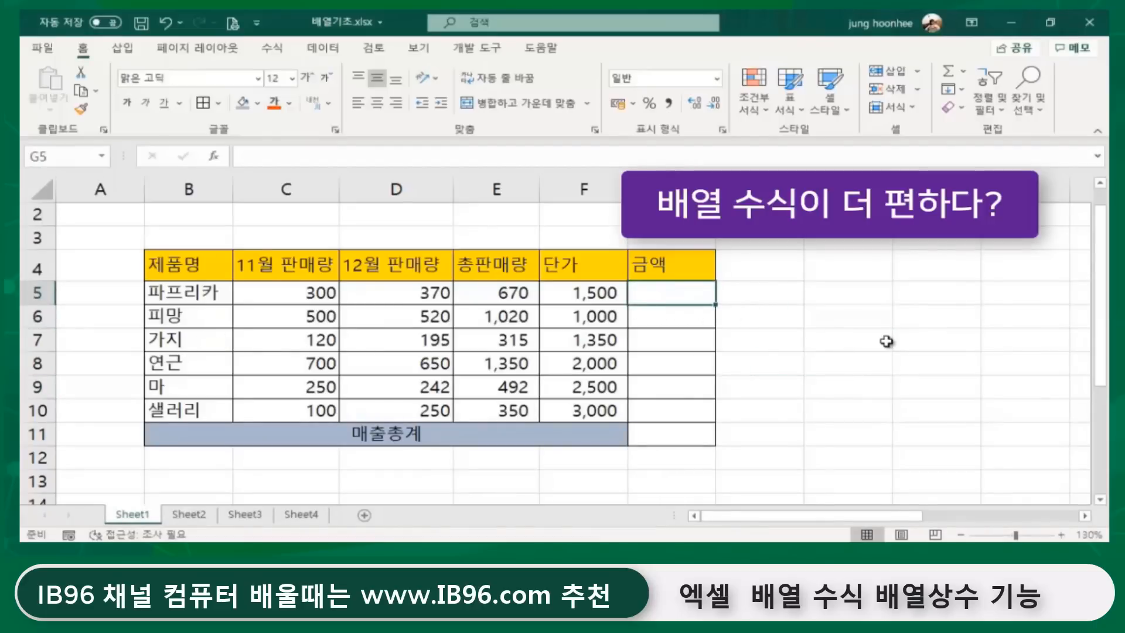
text(=)
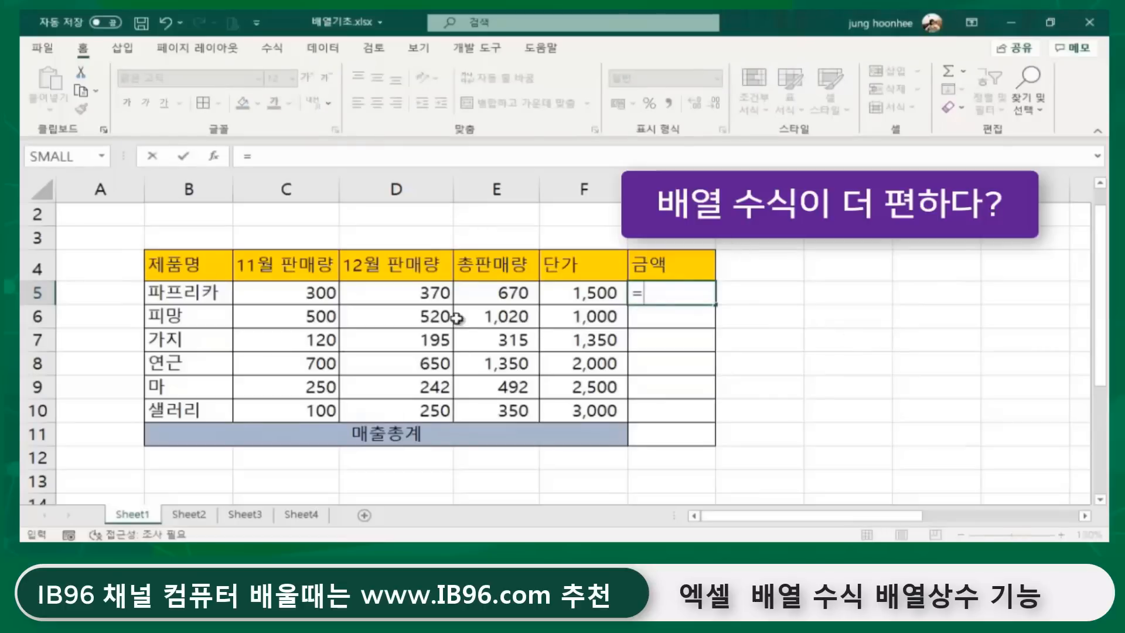
click(507, 293)
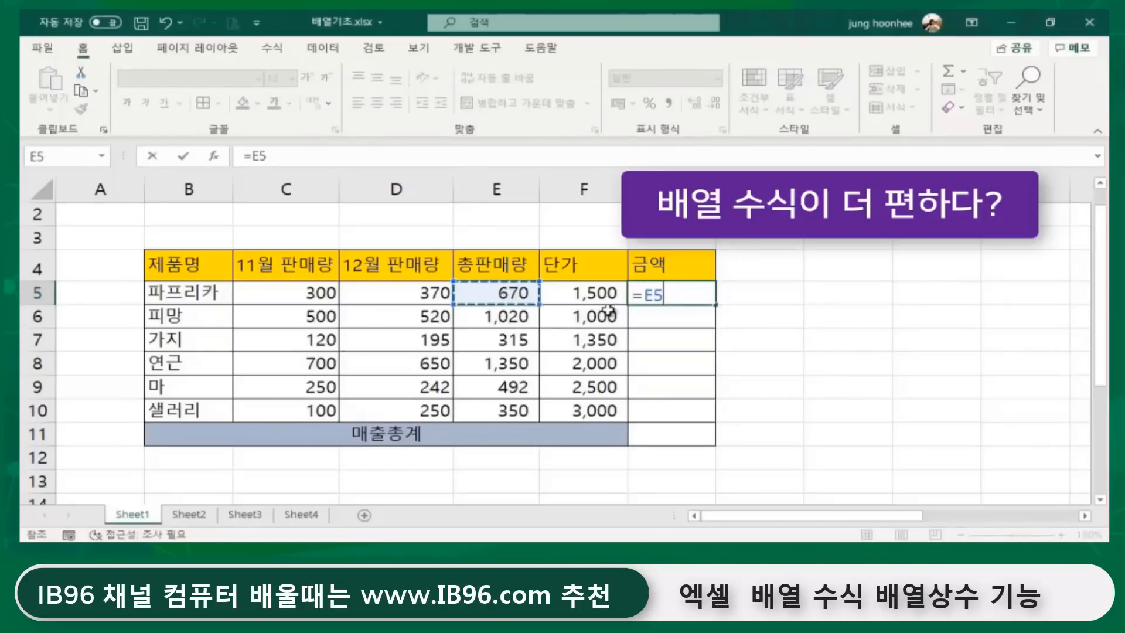
text(*)
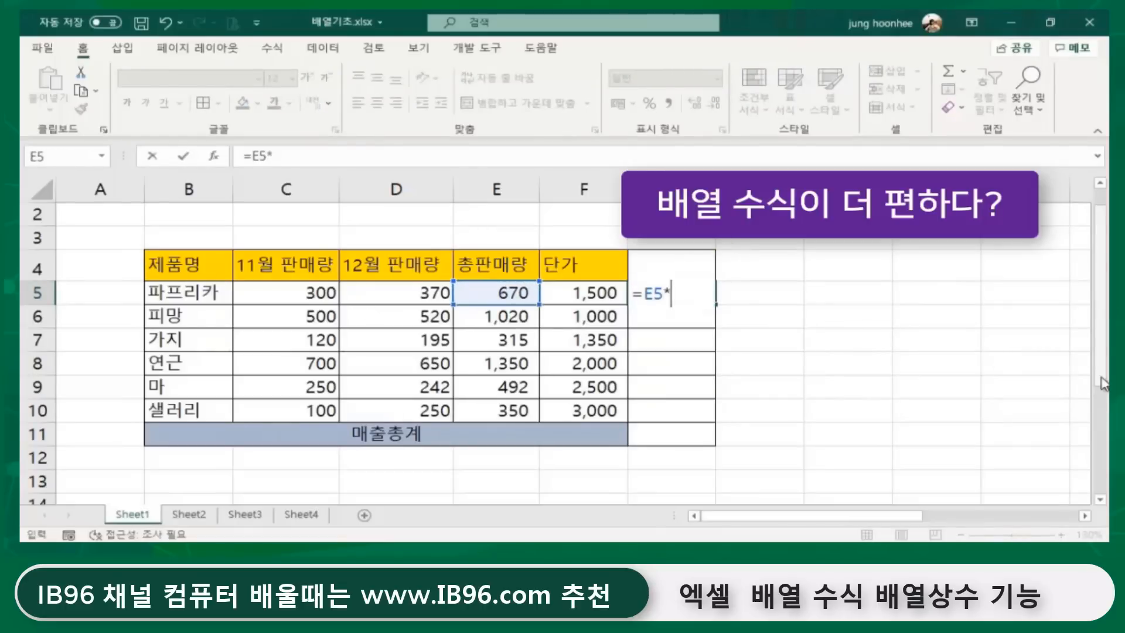
click(592, 293)
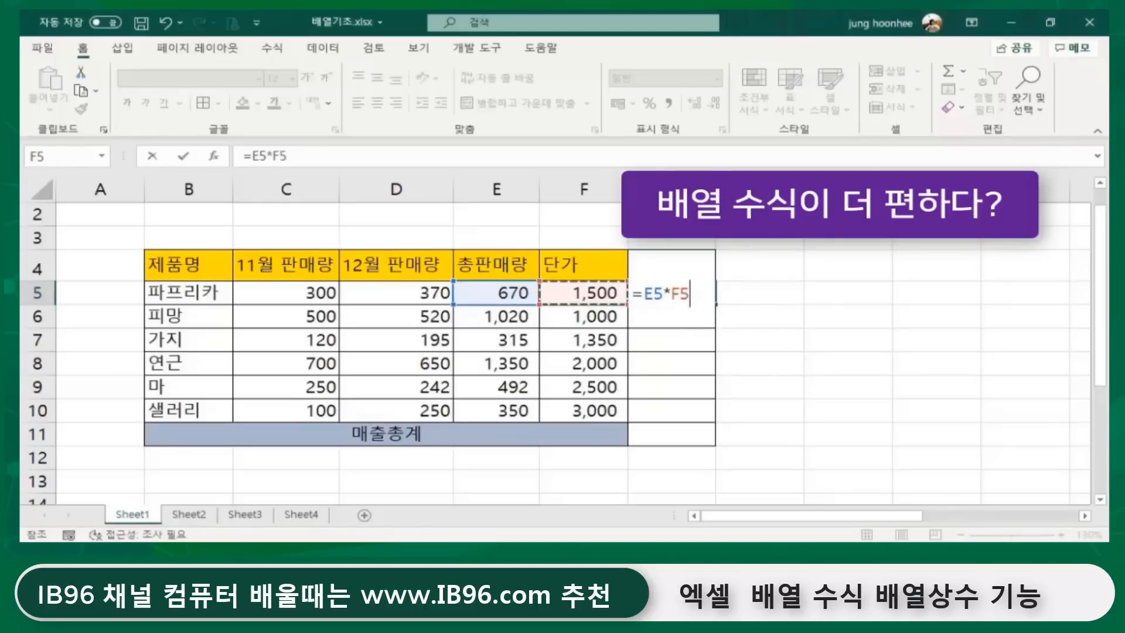
key(Return)
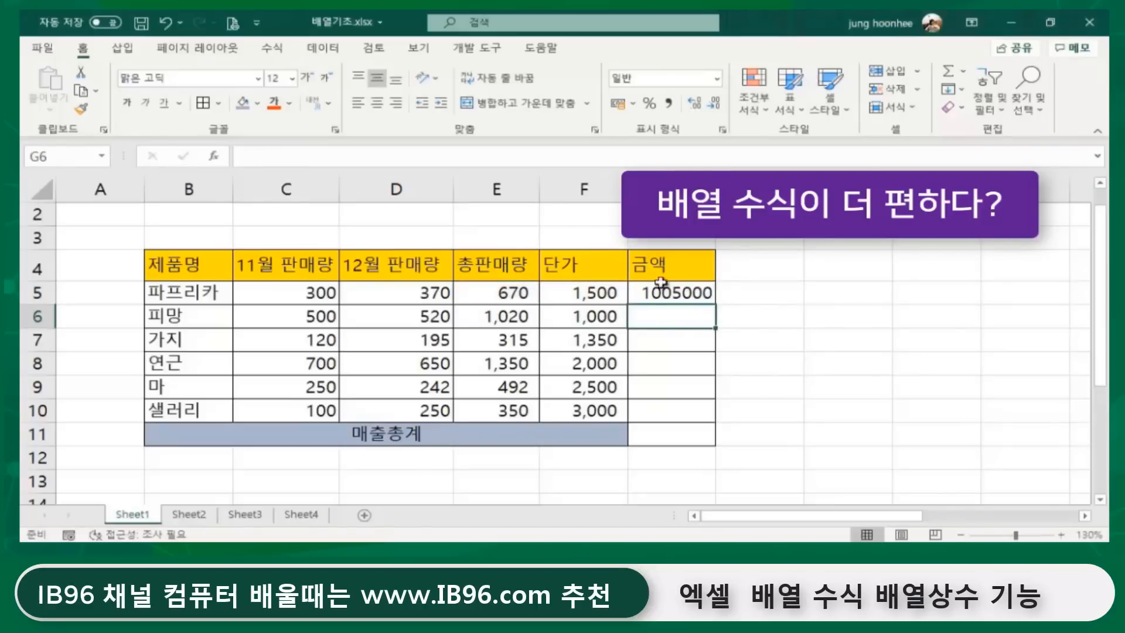
click(692, 293)
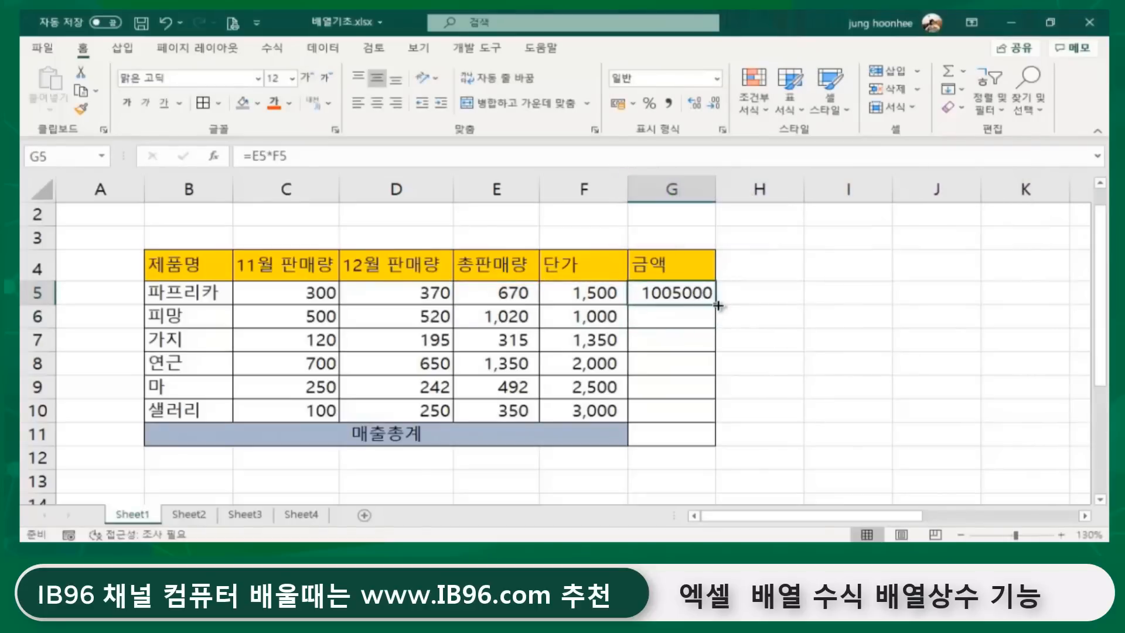
drag(714, 306, 711, 420)
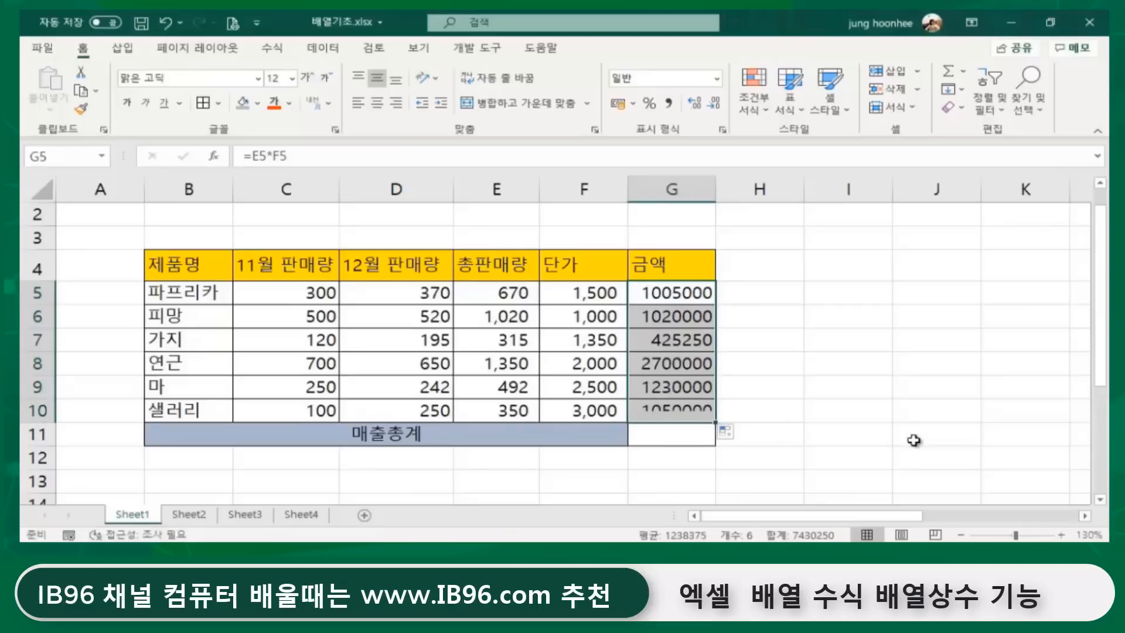
Total the amounts in G5:G10 with an automatic sum in the 매출총계 cell G11
click(665, 441)
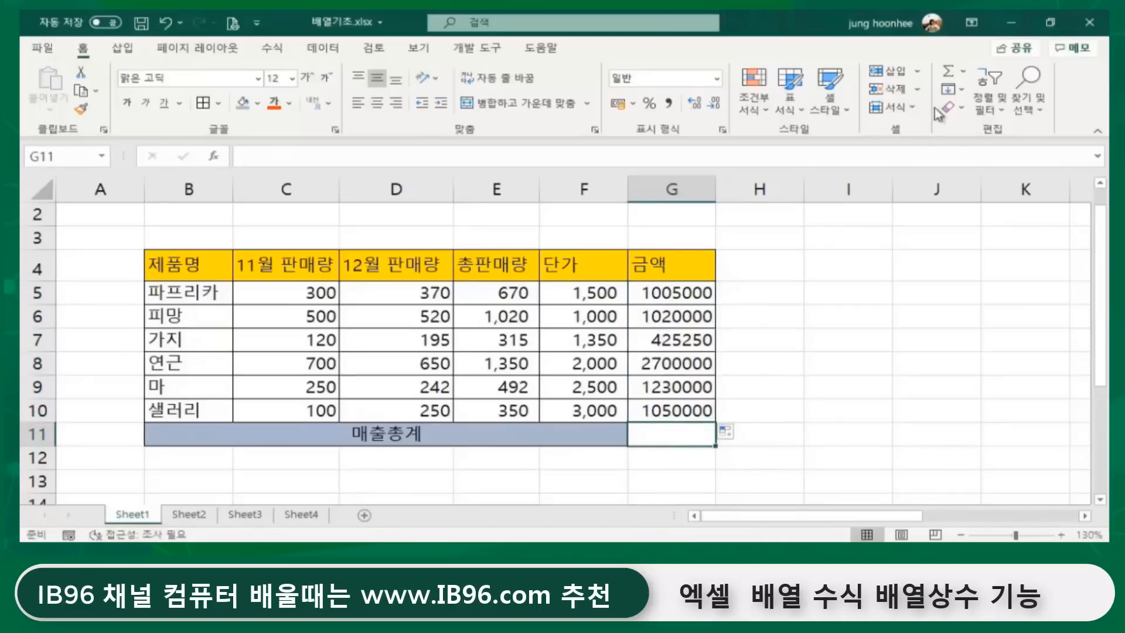
click(947, 70)
key(Return)
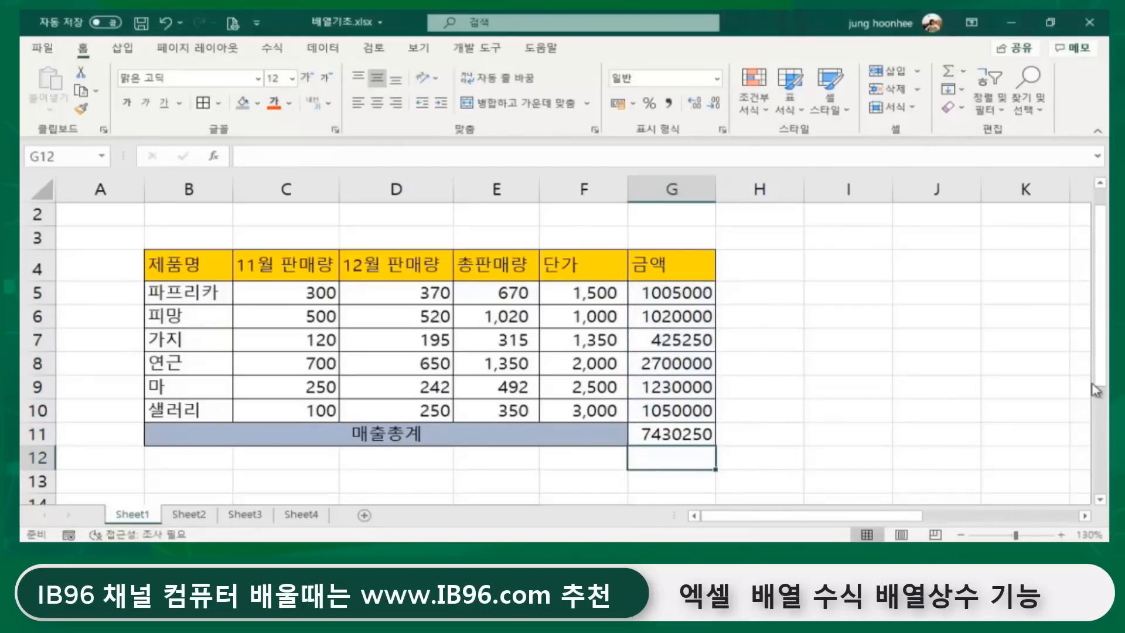
Apply the comma style to G5:G11 and widen column G enough to show the full amounts
drag(653, 293, 649, 432)
click(669, 105)
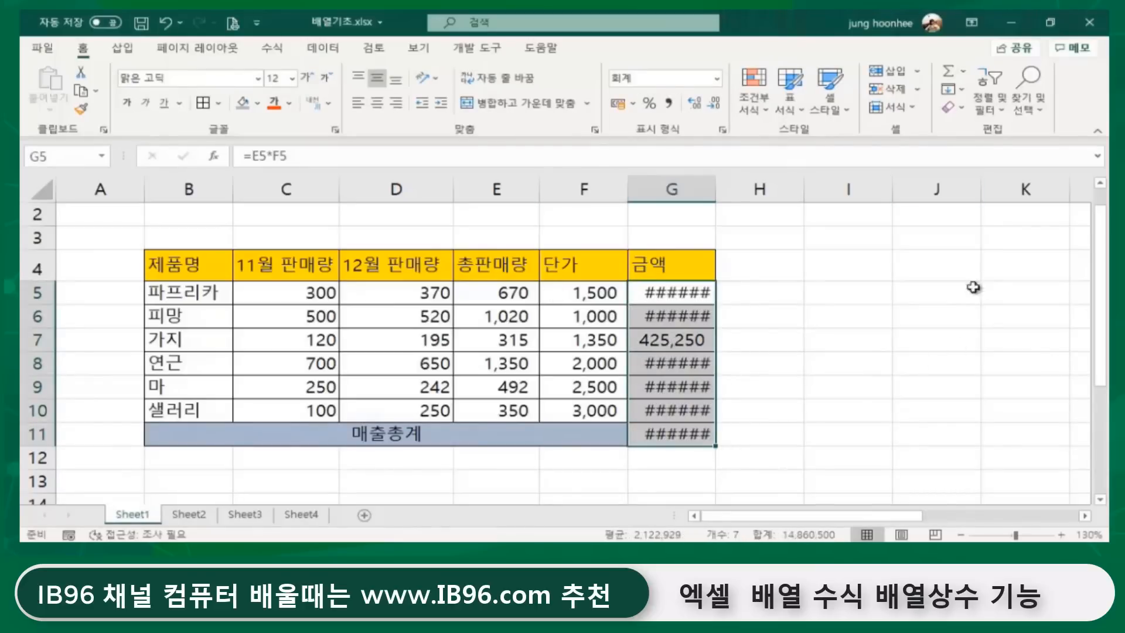
drag(716, 177, 754, 176)
click(873, 456)
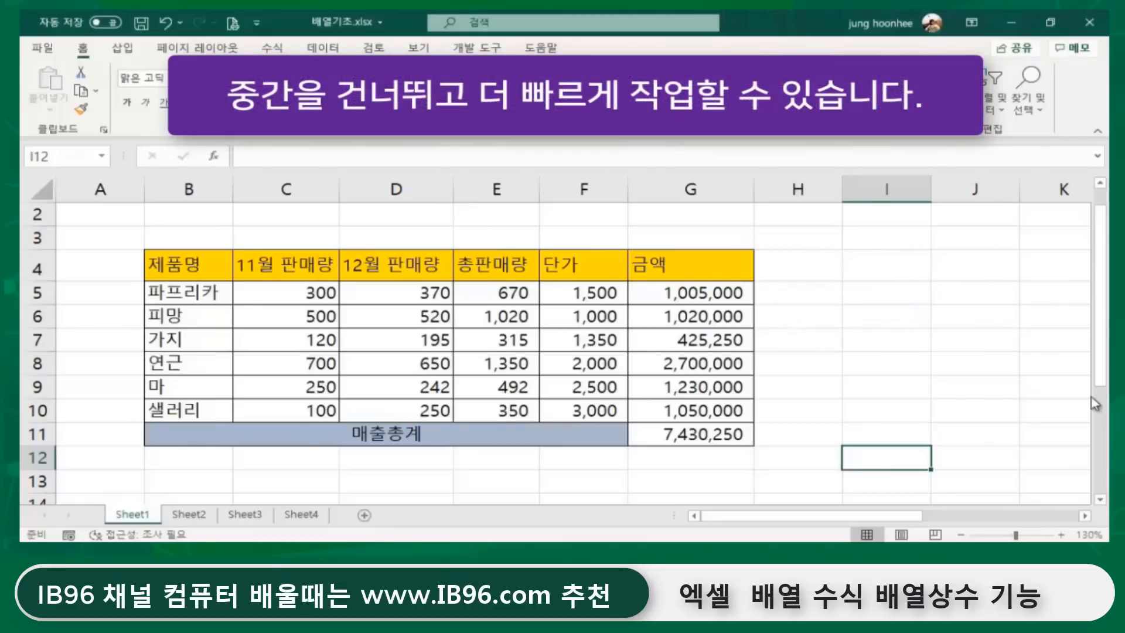
Review the formulas behind the individual amounts in G5:G9 and the 매출총계 total in G11
click(424, 432)
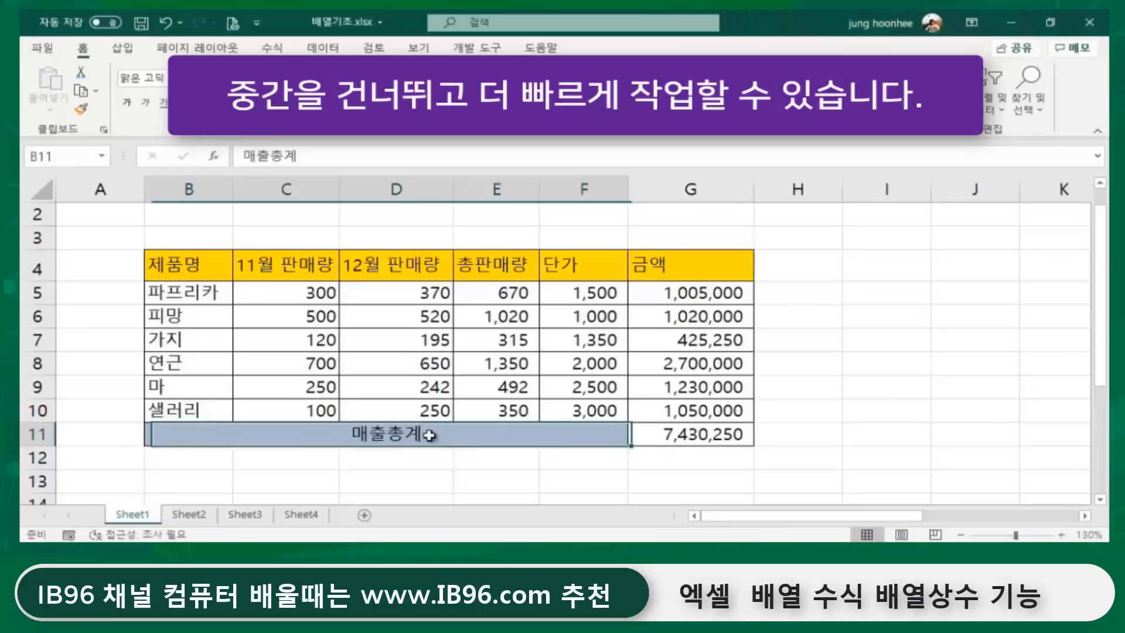
click(669, 432)
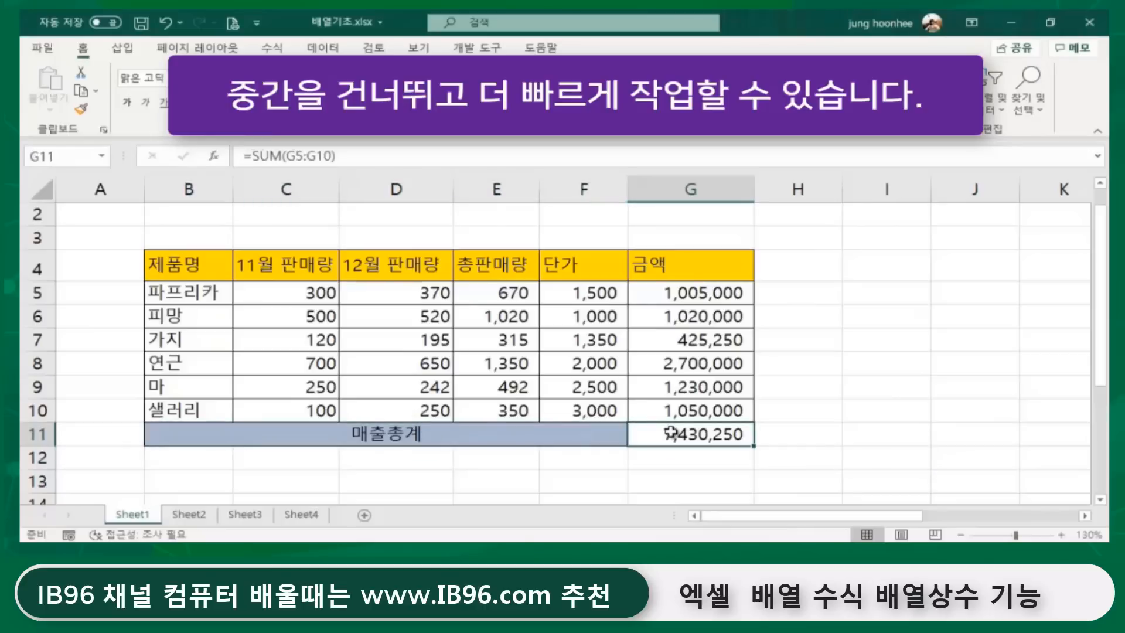
click(674, 292)
click(673, 318)
click(677, 339)
click(677, 362)
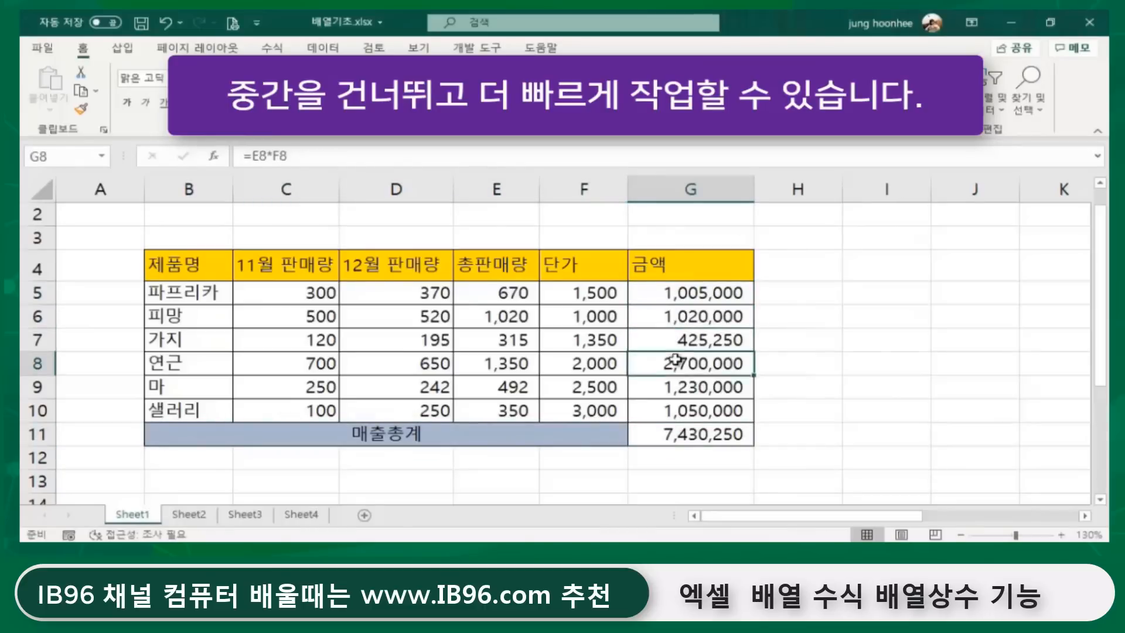
click(672, 384)
click(677, 436)
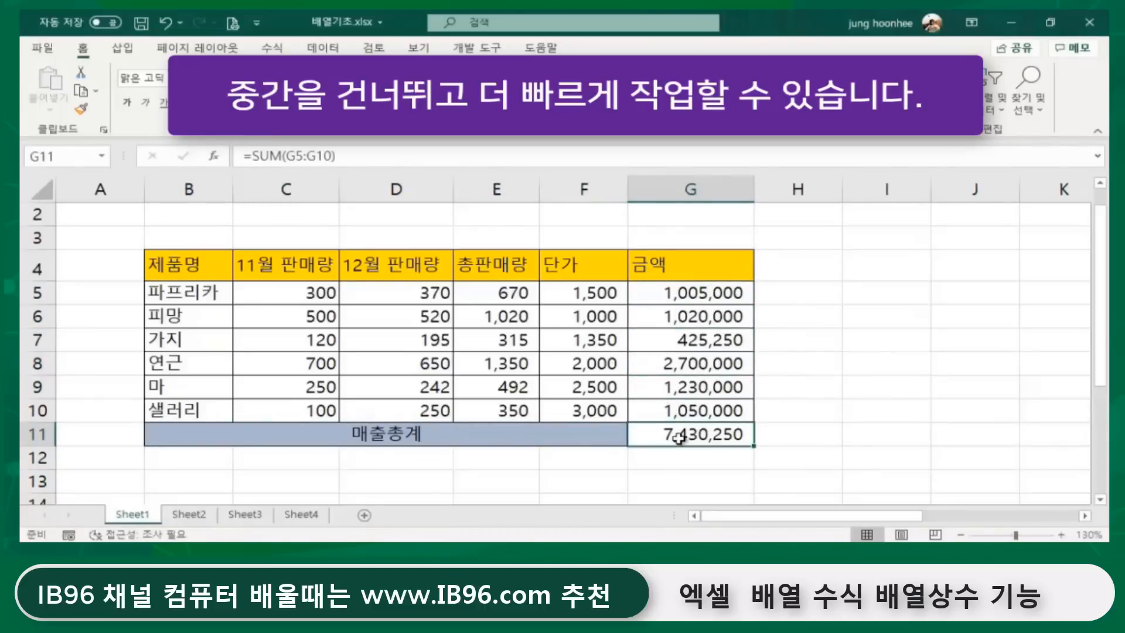
click(827, 433)
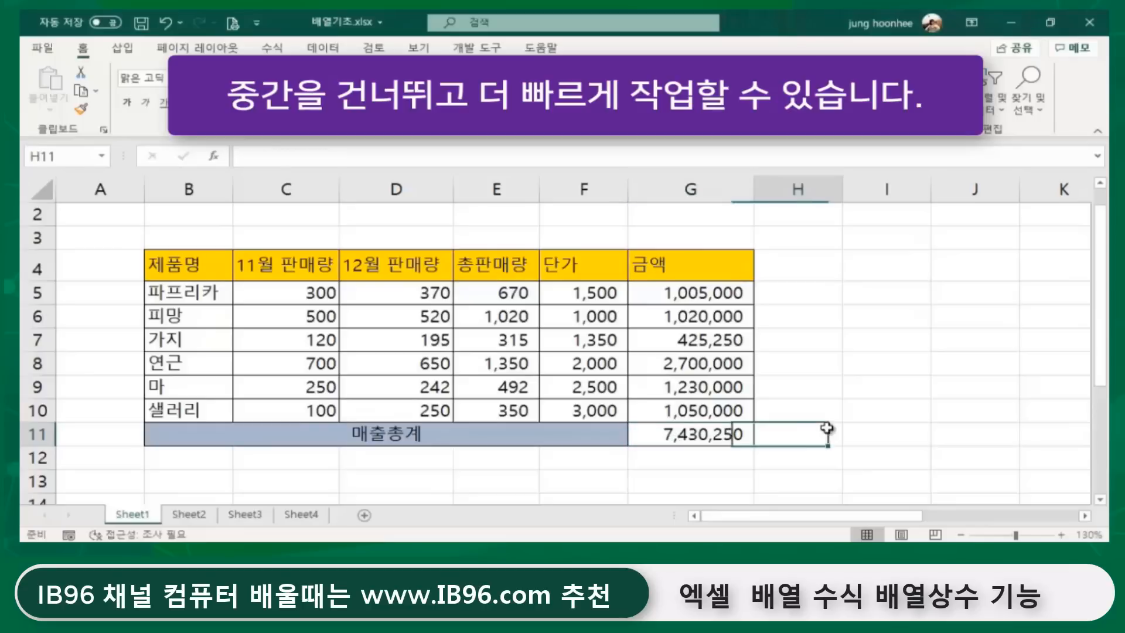
click(695, 434)
click(863, 387)
click(684, 434)
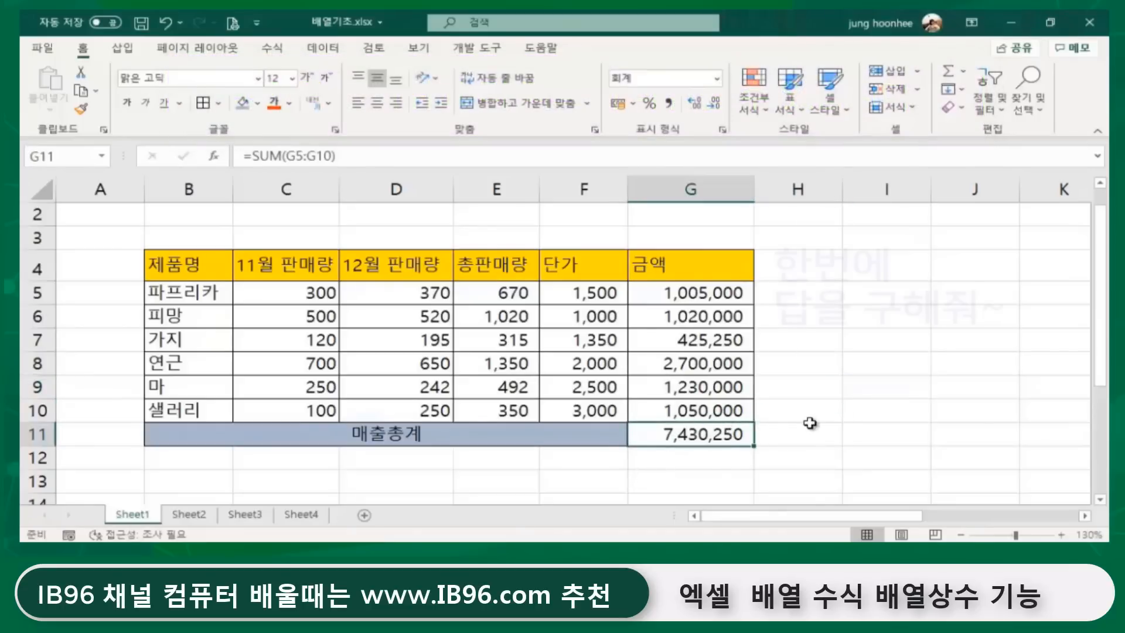
click(809, 423)
click(711, 430)
click(807, 387)
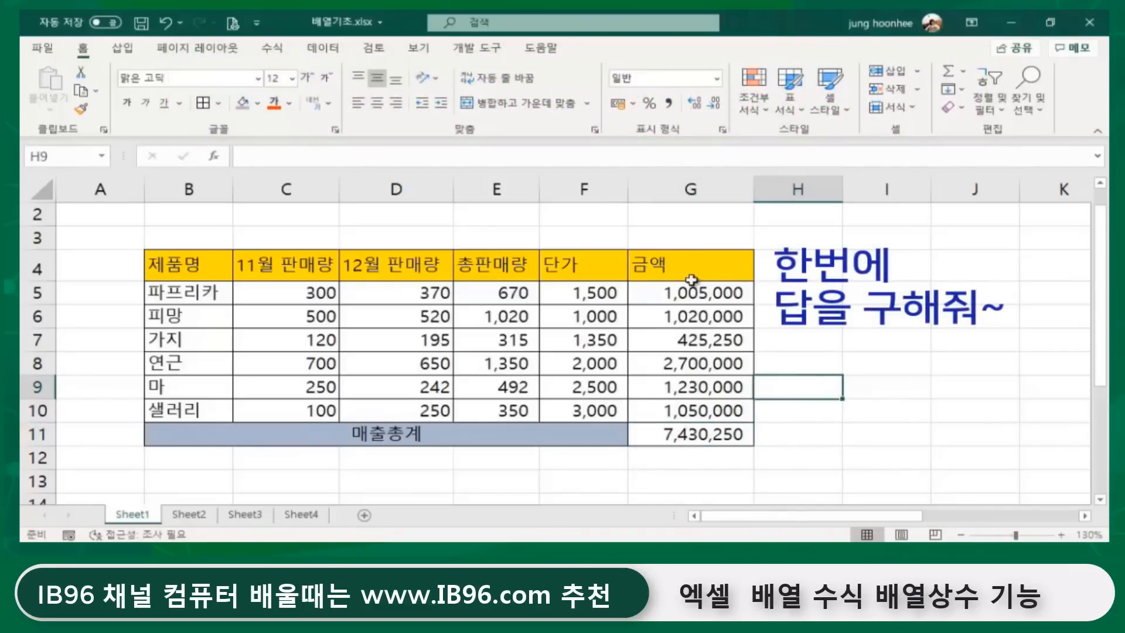
Clear the amounts in G5:G10 and the 매출총계 formula in G11
drag(691, 290, 705, 410)
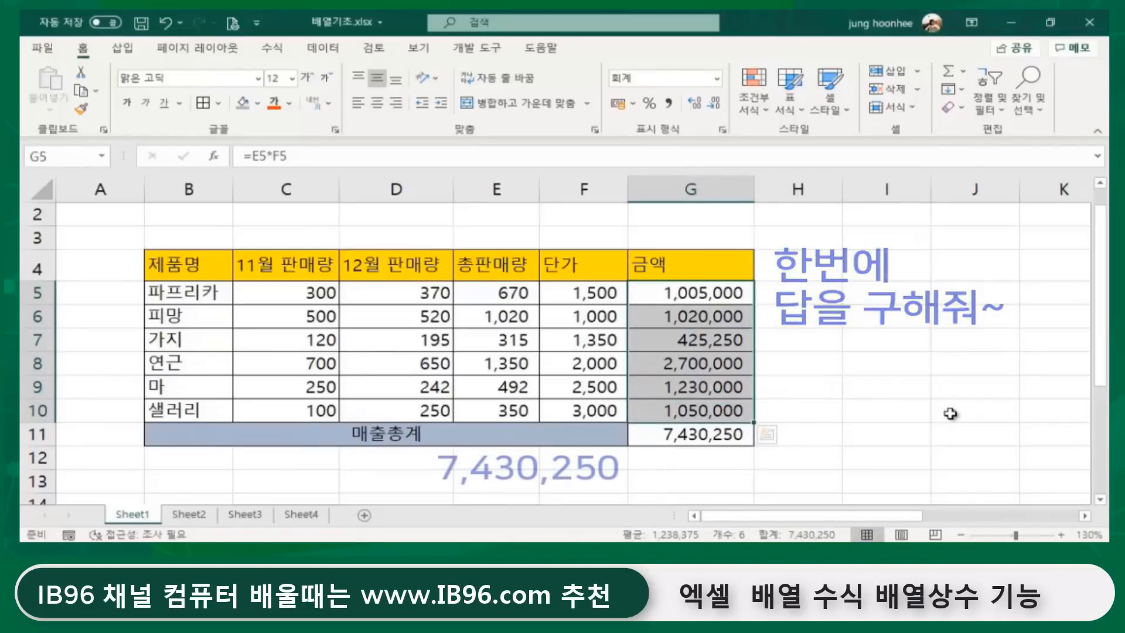
key(Delete)
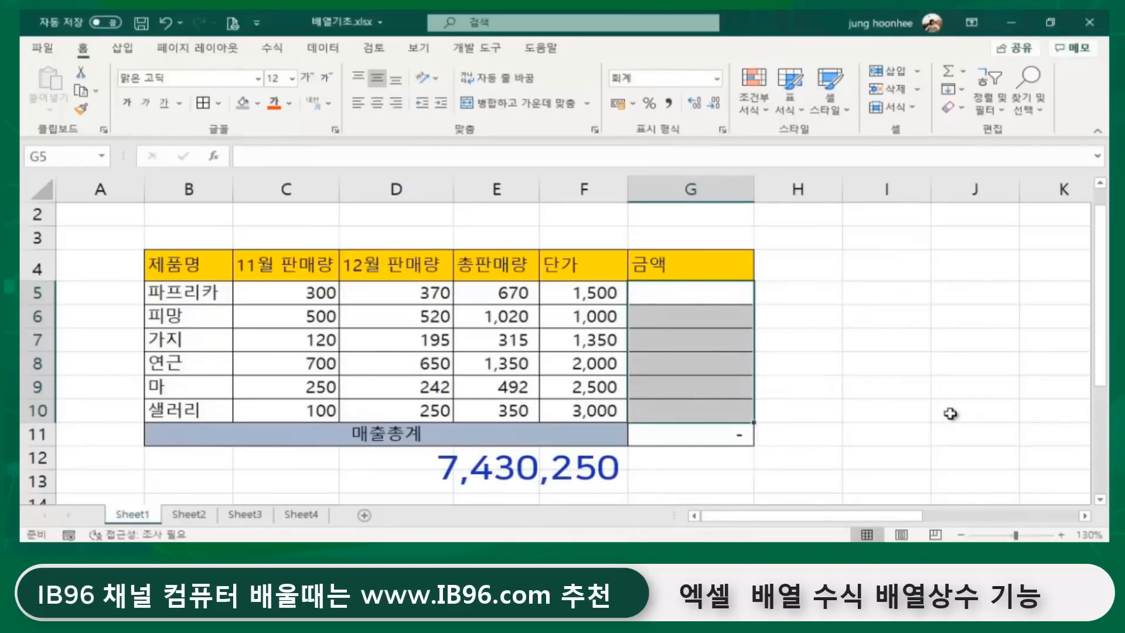
click(896, 369)
click(689, 300)
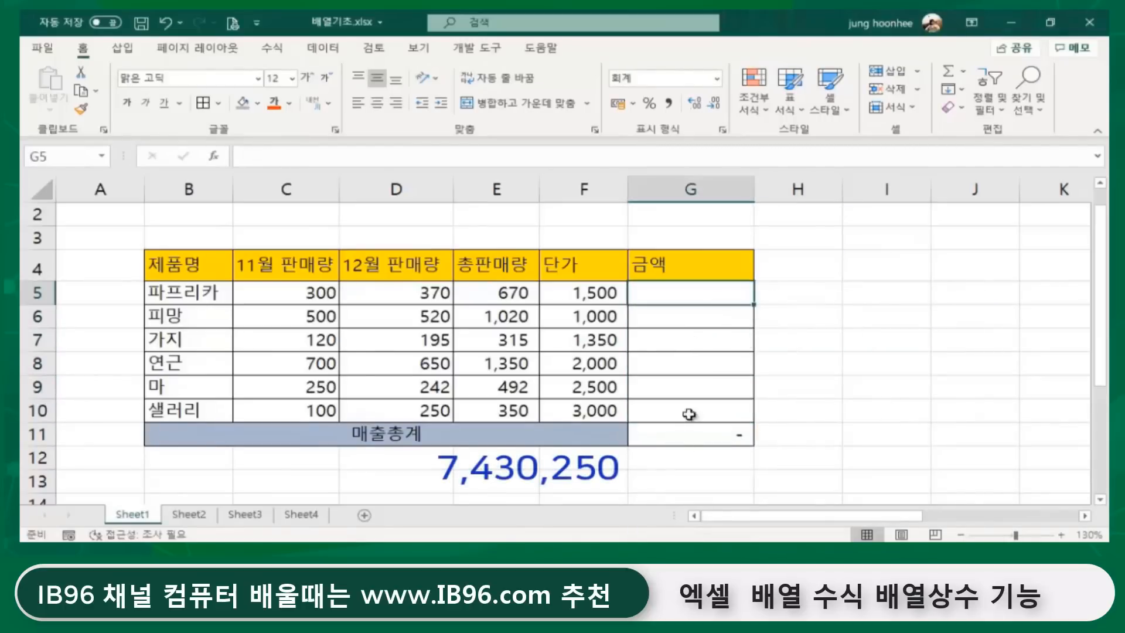
click(684, 436)
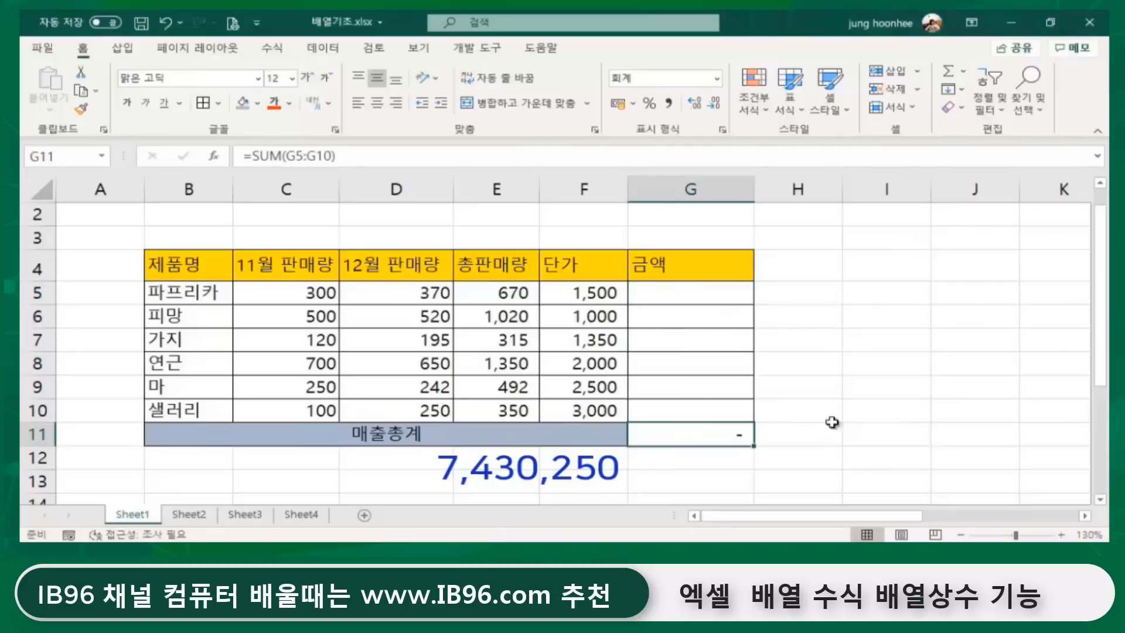
key(Delete)
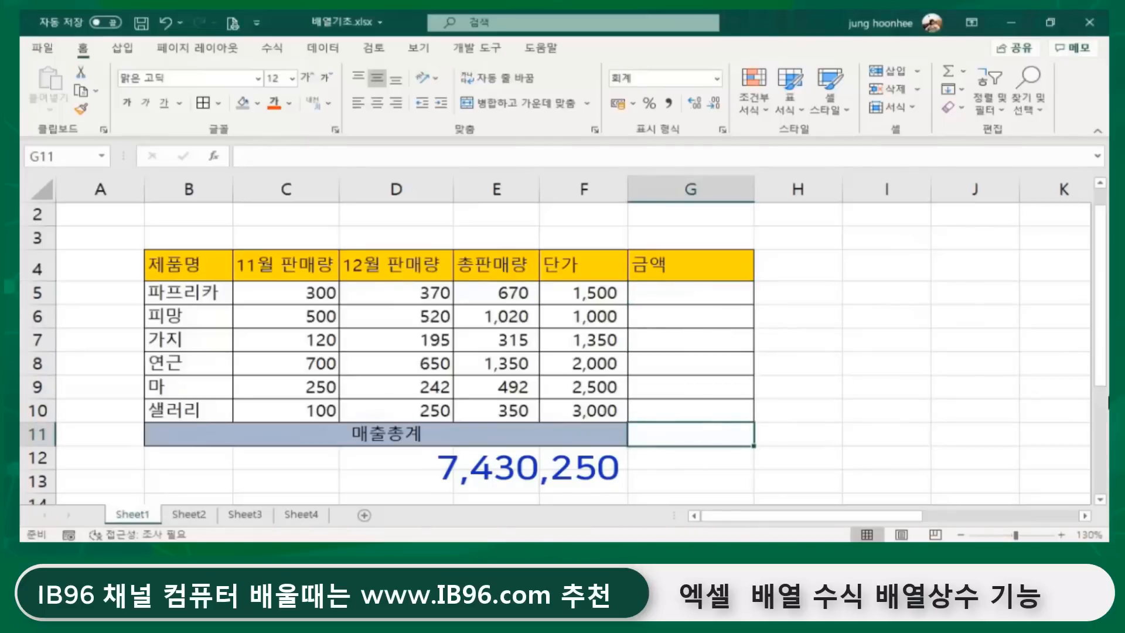
Examine how the 총판매량 and 단가 values in rows 5 and 6 pair up with the empty 금액 cells
click(837, 411)
click(689, 434)
click(785, 348)
click(697, 440)
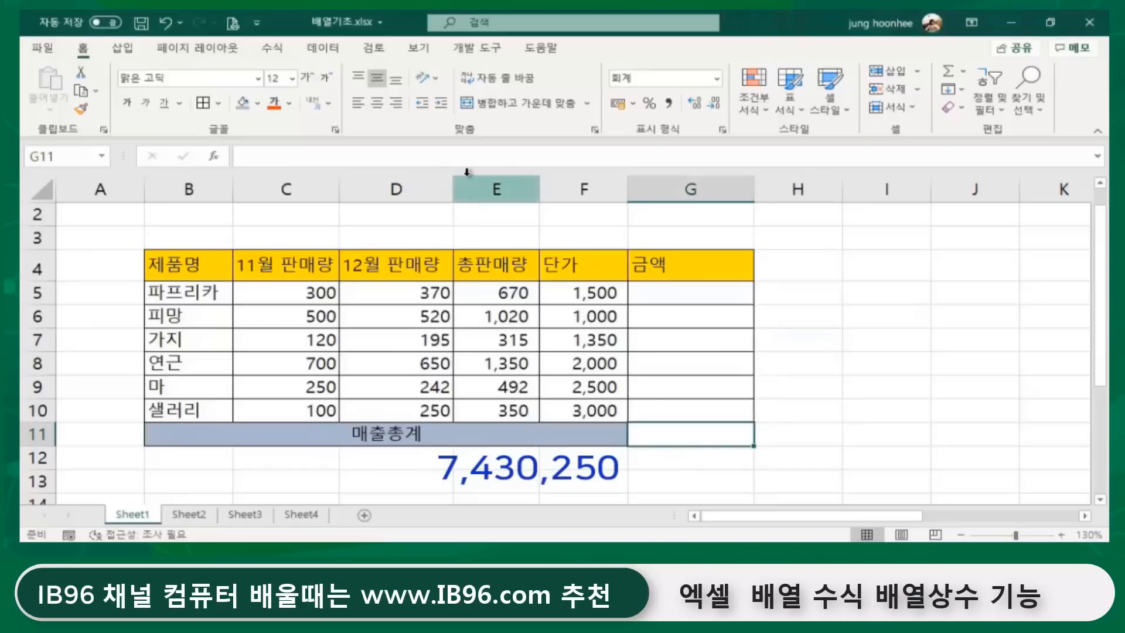
click(507, 293)
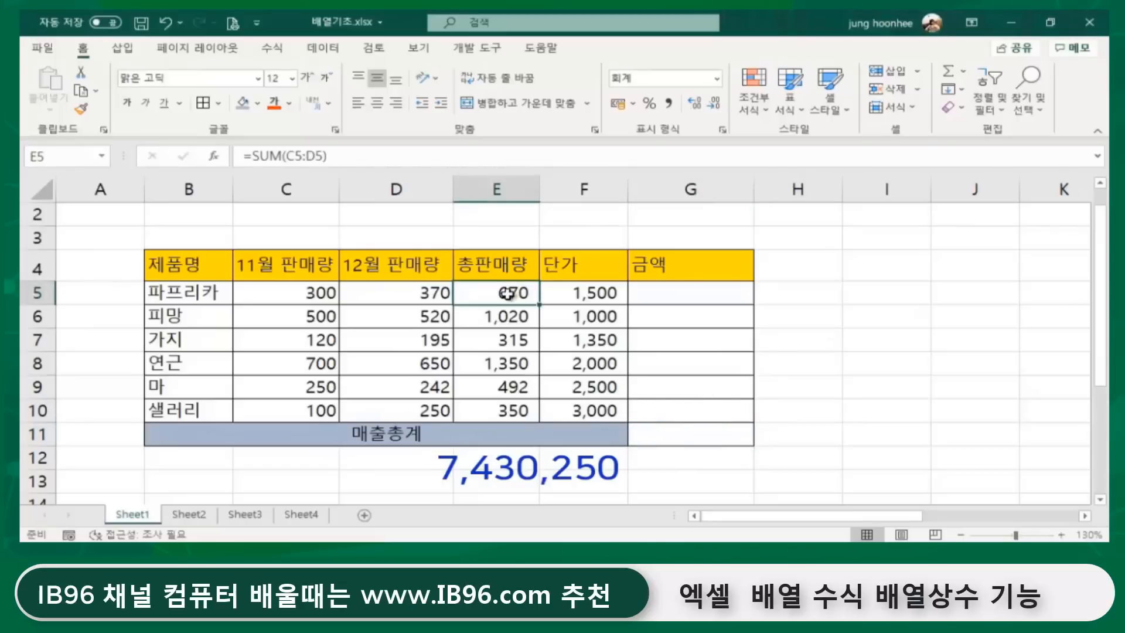
drag(508, 293, 580, 291)
click(648, 300)
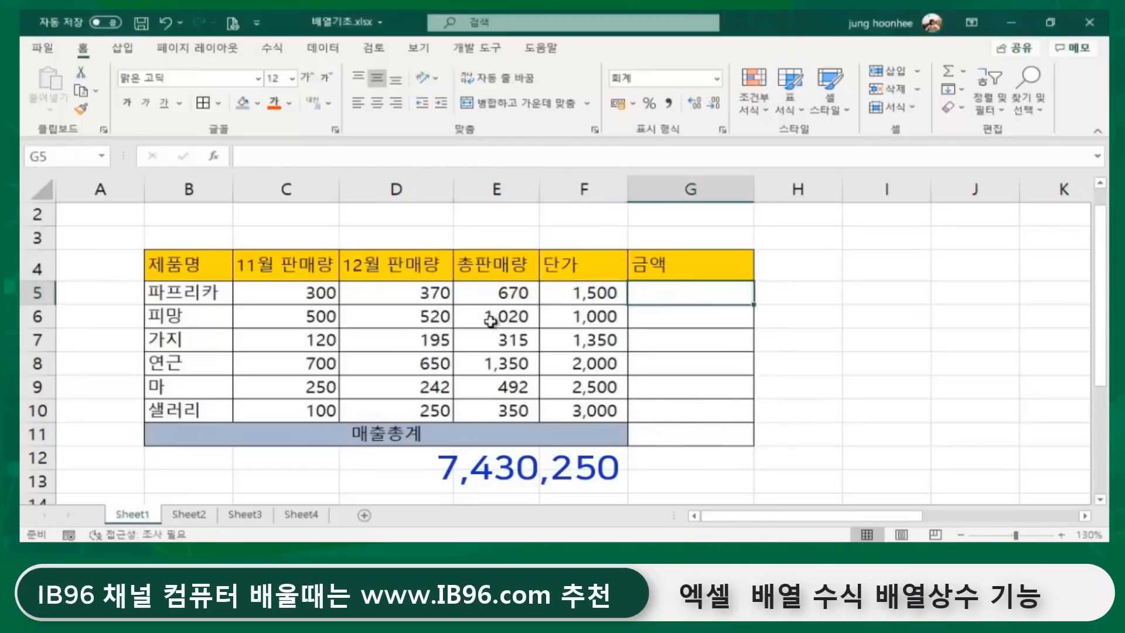
click(508, 316)
click(569, 319)
click(673, 319)
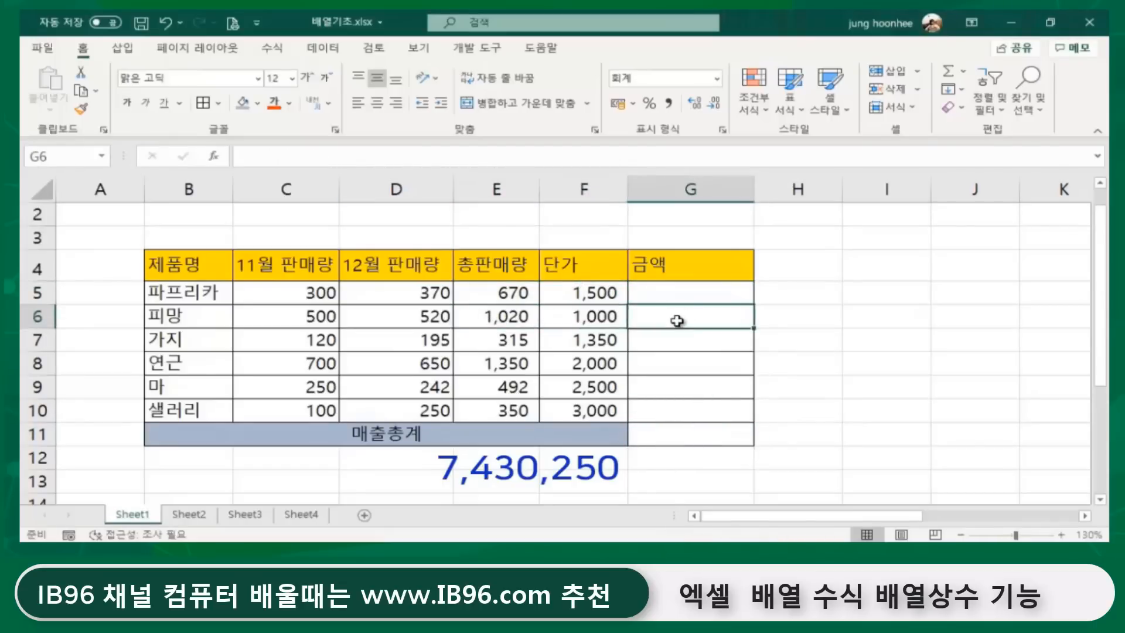
Calculate the 매출총계 in G11 directly from quantities and unit prices with the array formula =sum(E5:E10*F5:F10)
click(684, 438)
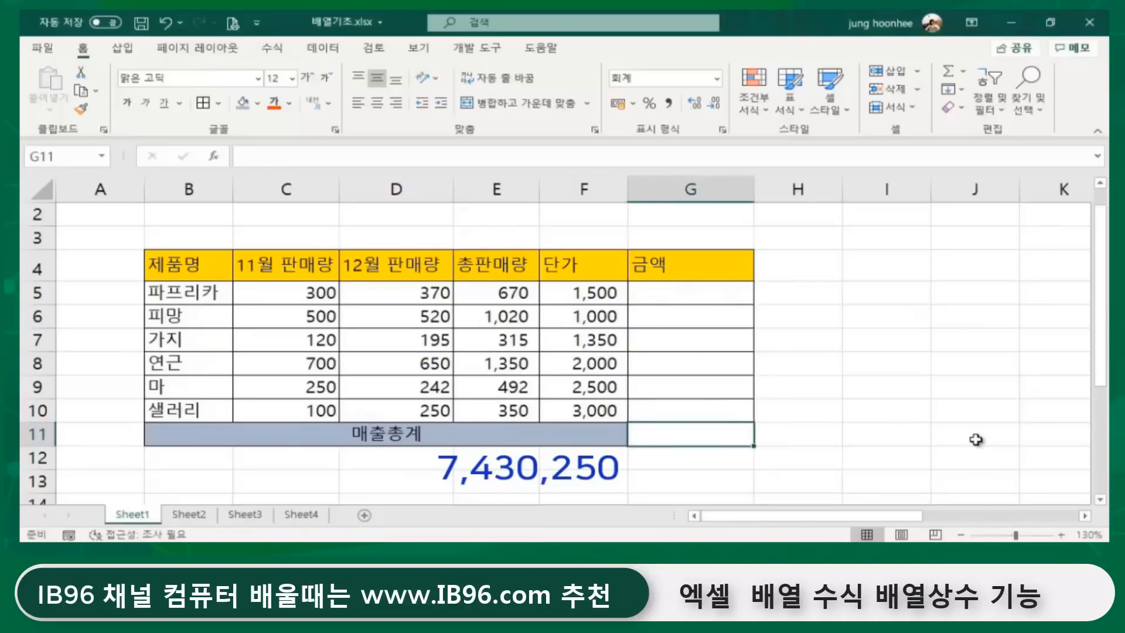
text(=)
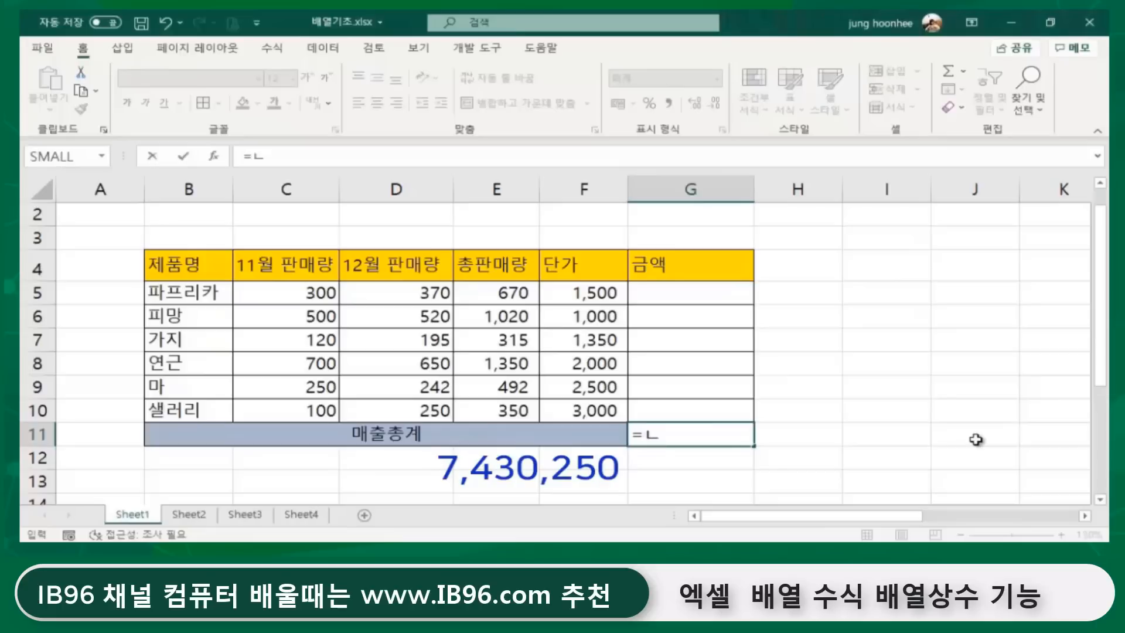
text(sum,)
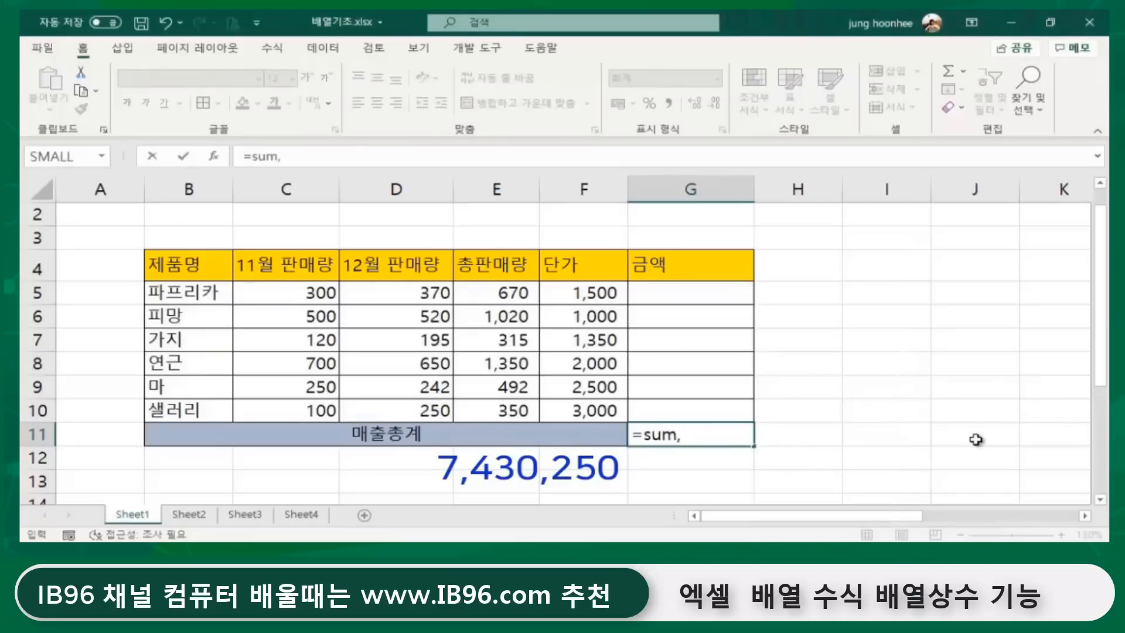
key(BackSpace)
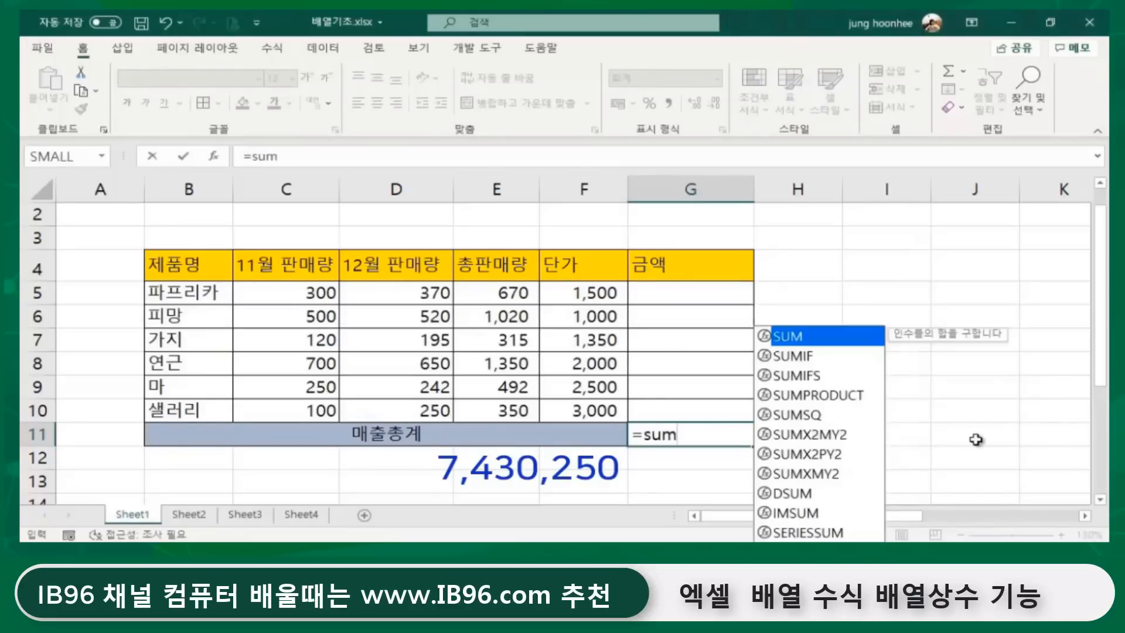
text(()
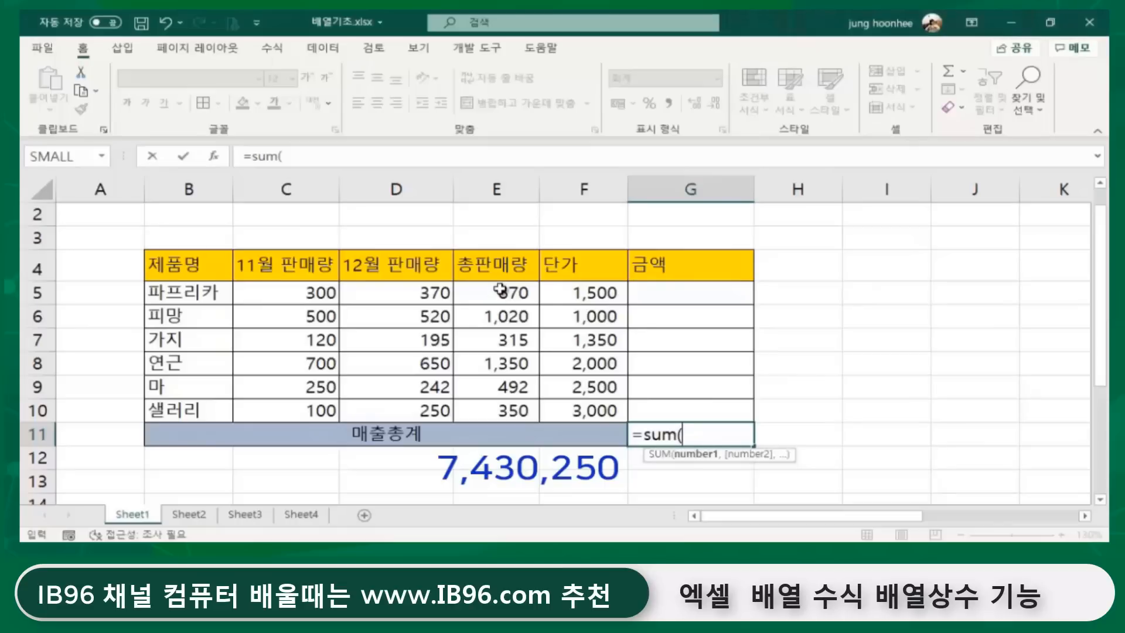
drag(499, 288, 502, 334)
drag(503, 401, 509, 412)
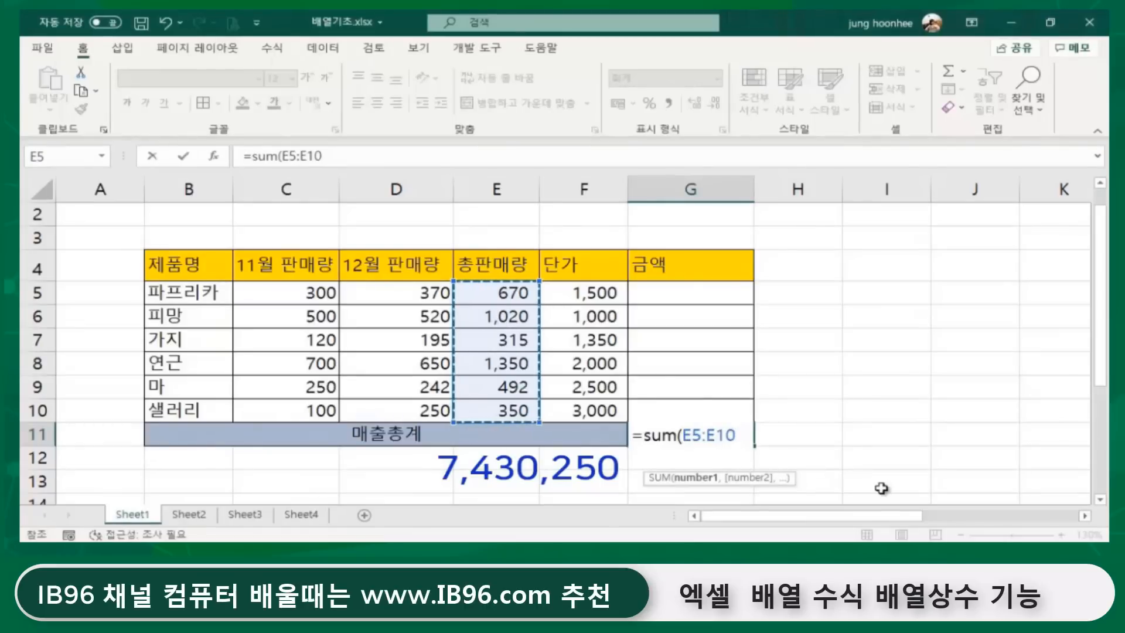
text(*)
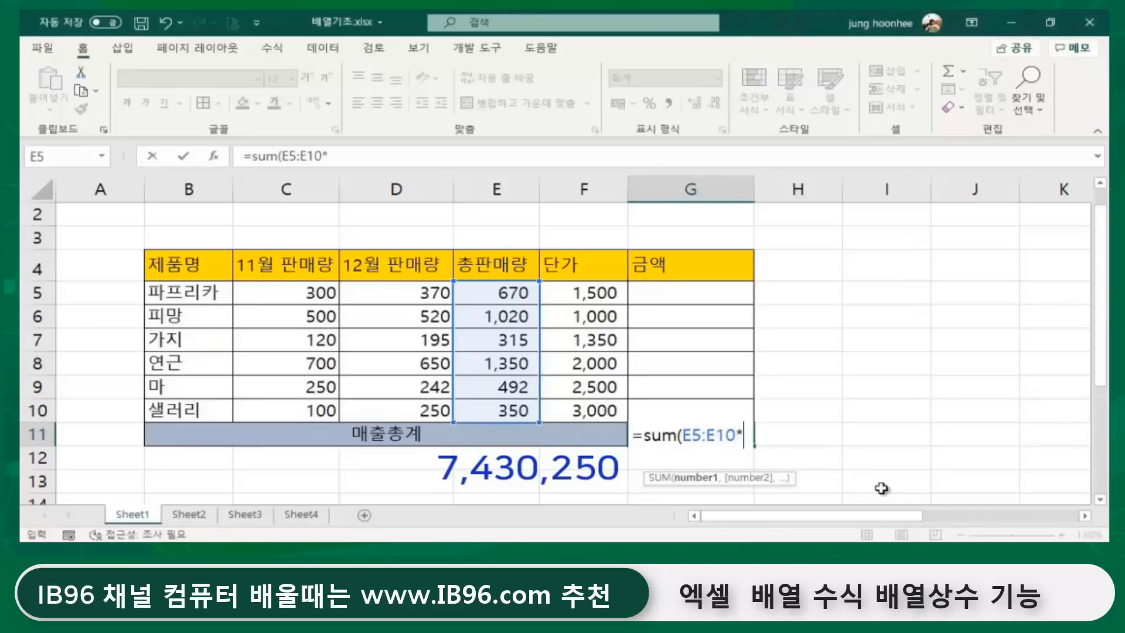
click(595, 291)
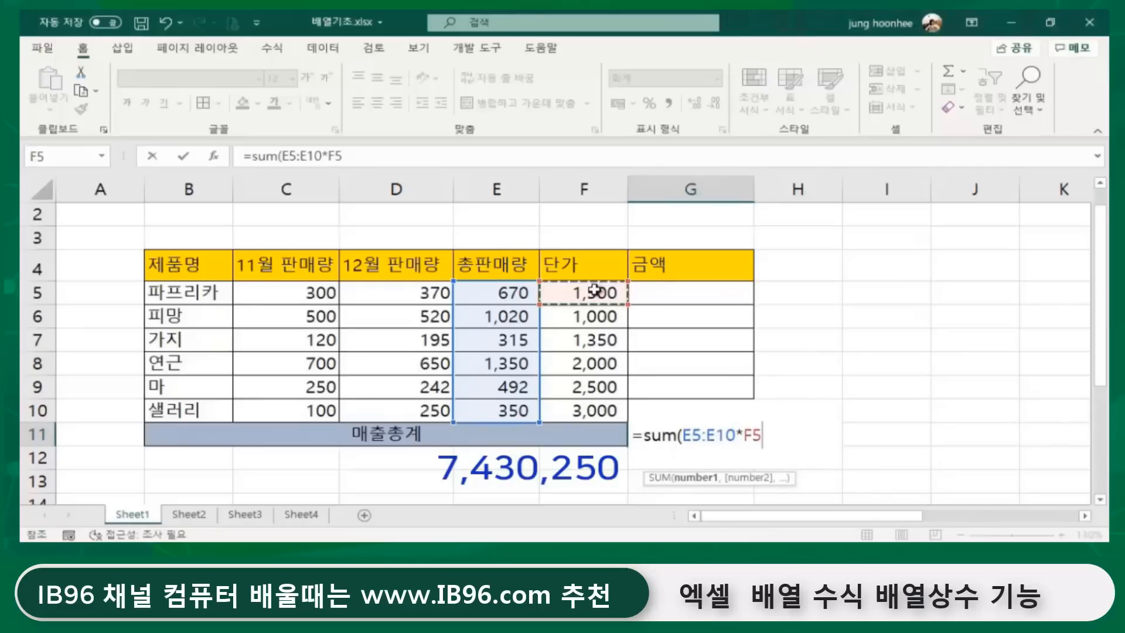
drag(595, 300, 591, 417)
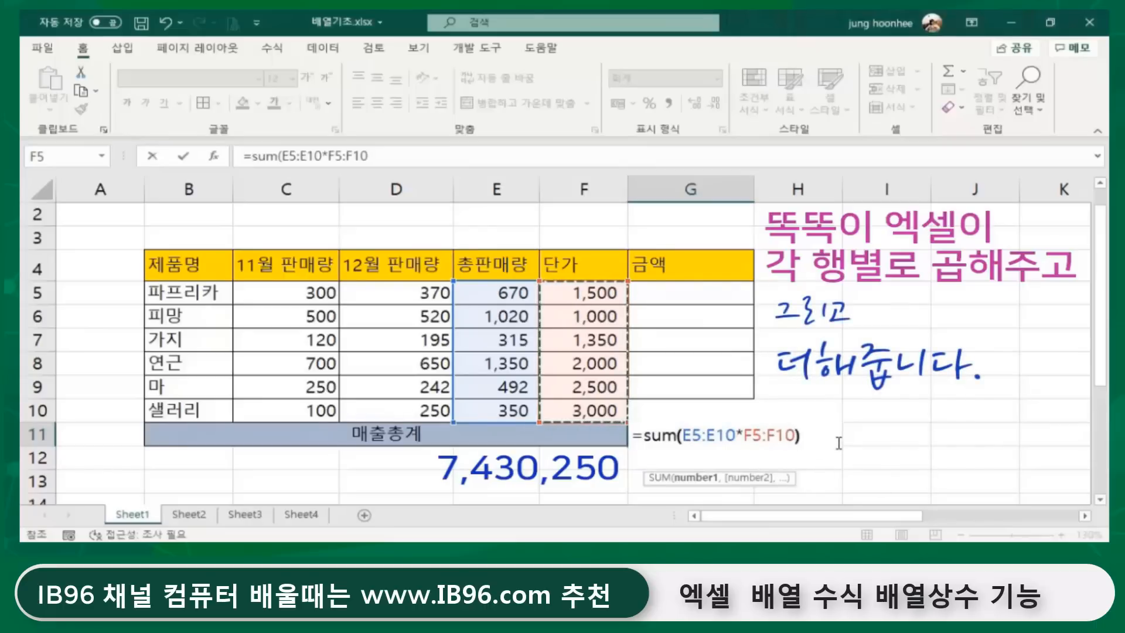
text())
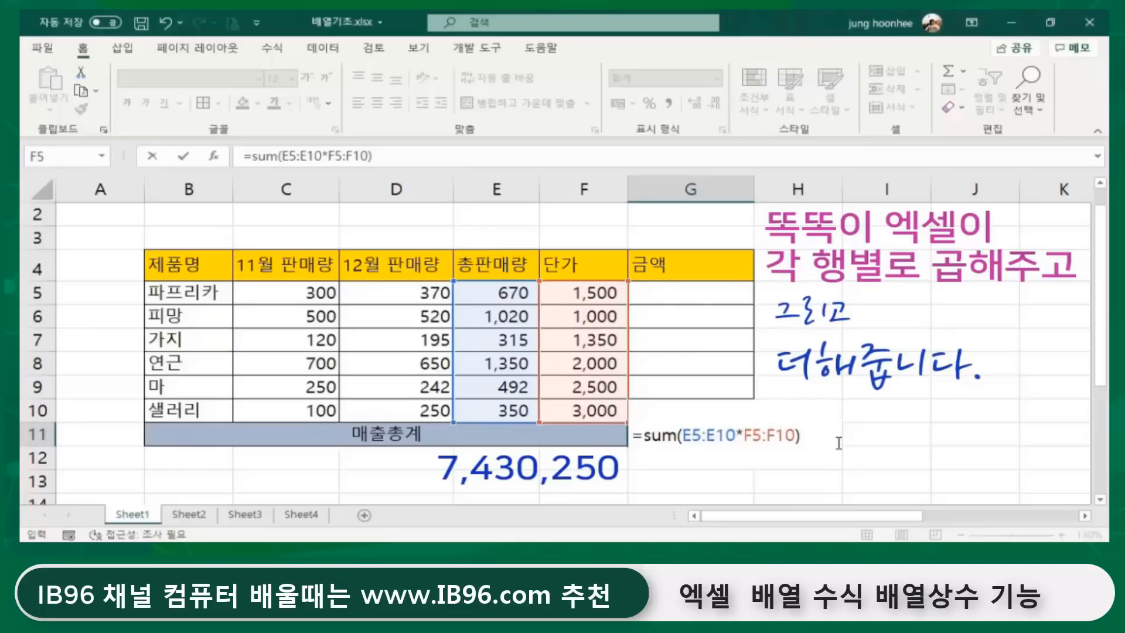
key(Return)
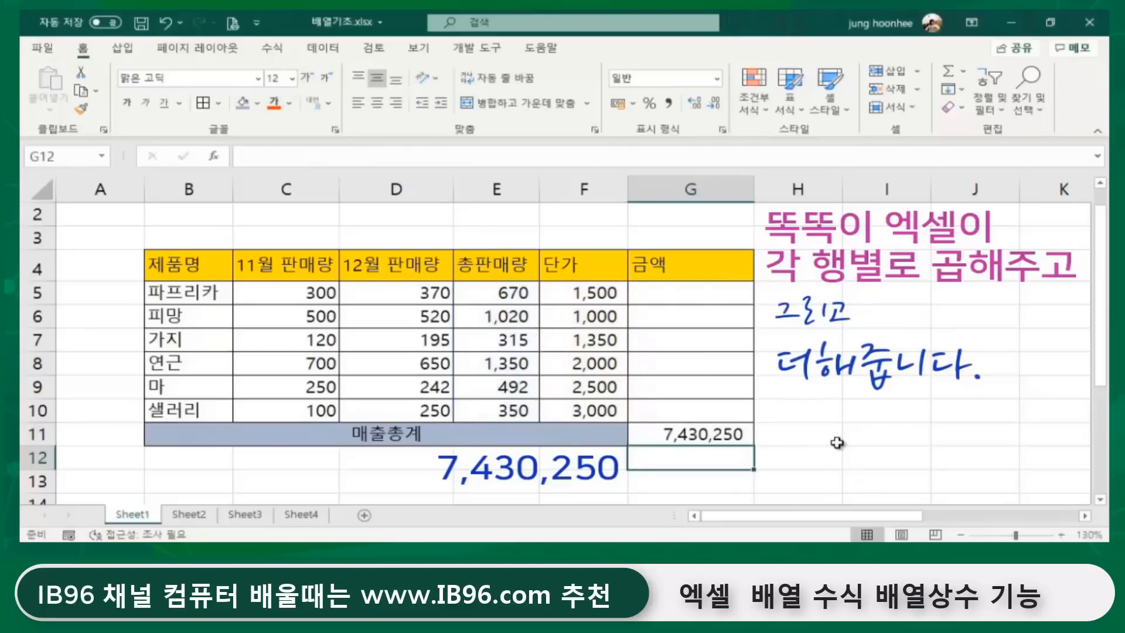
Review the array formula and its result in the 매출총계 cell G11
click(724, 432)
click(701, 481)
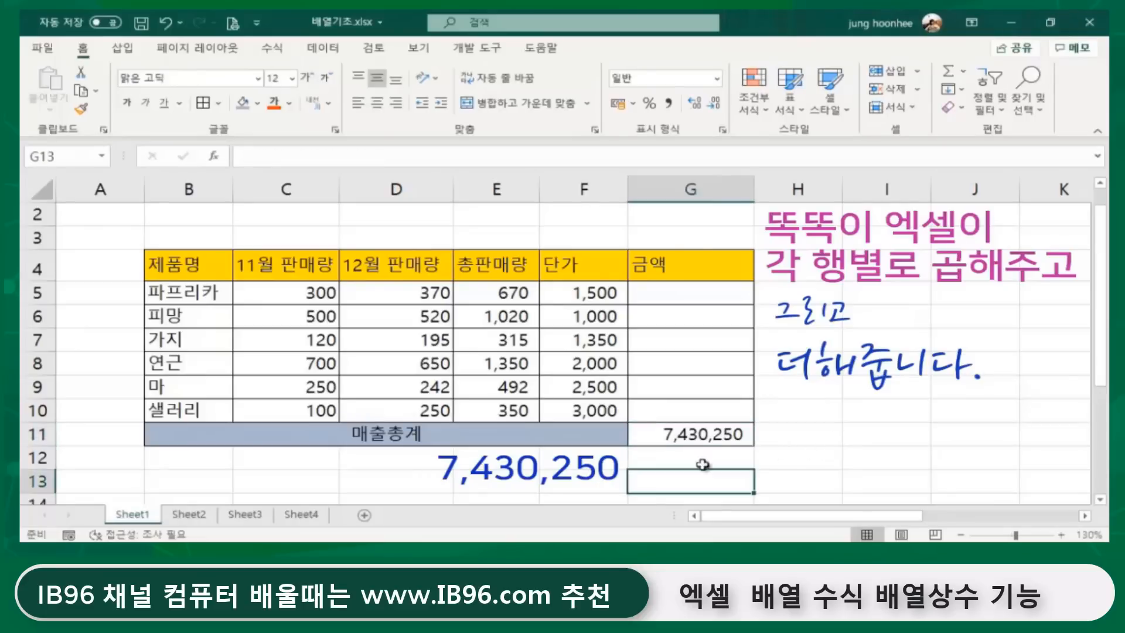
click(717, 437)
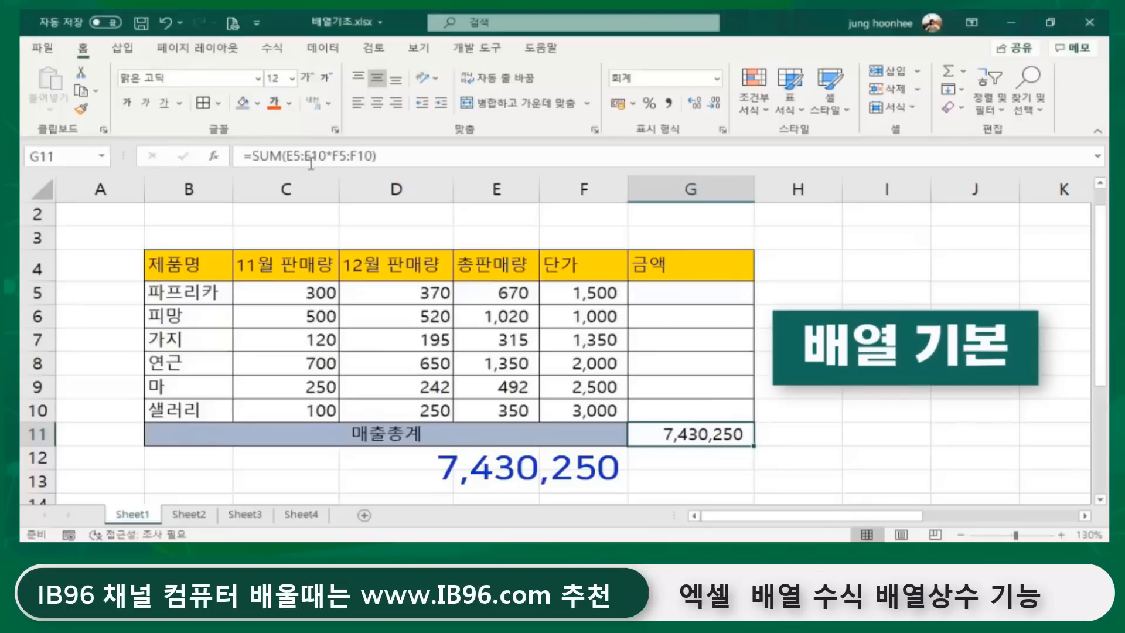
click(847, 438)
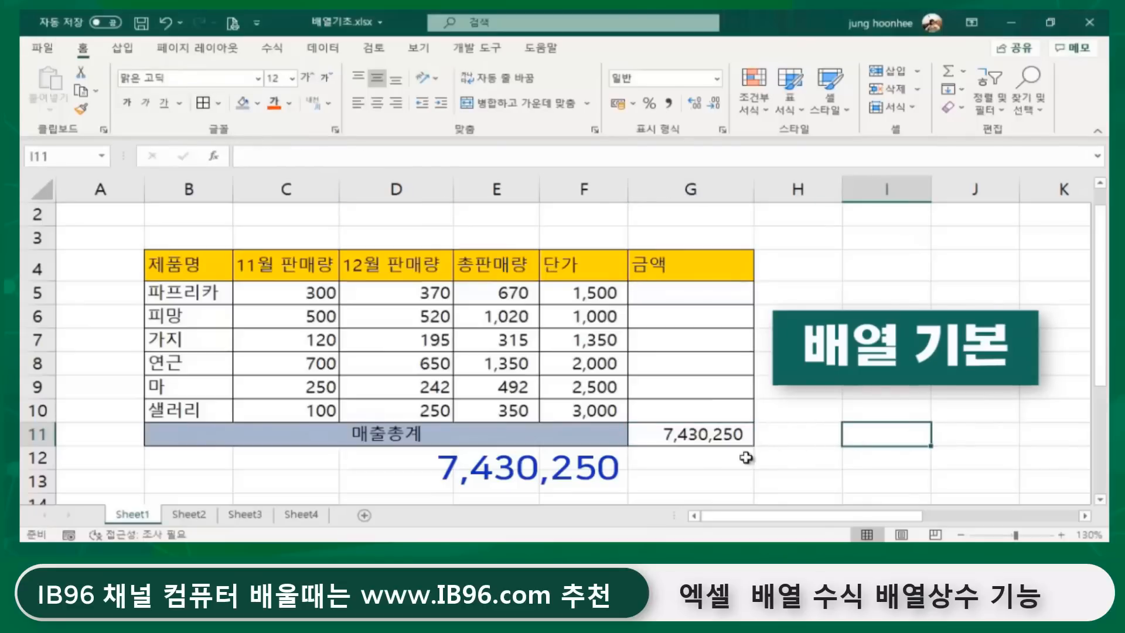
click(710, 436)
click(719, 462)
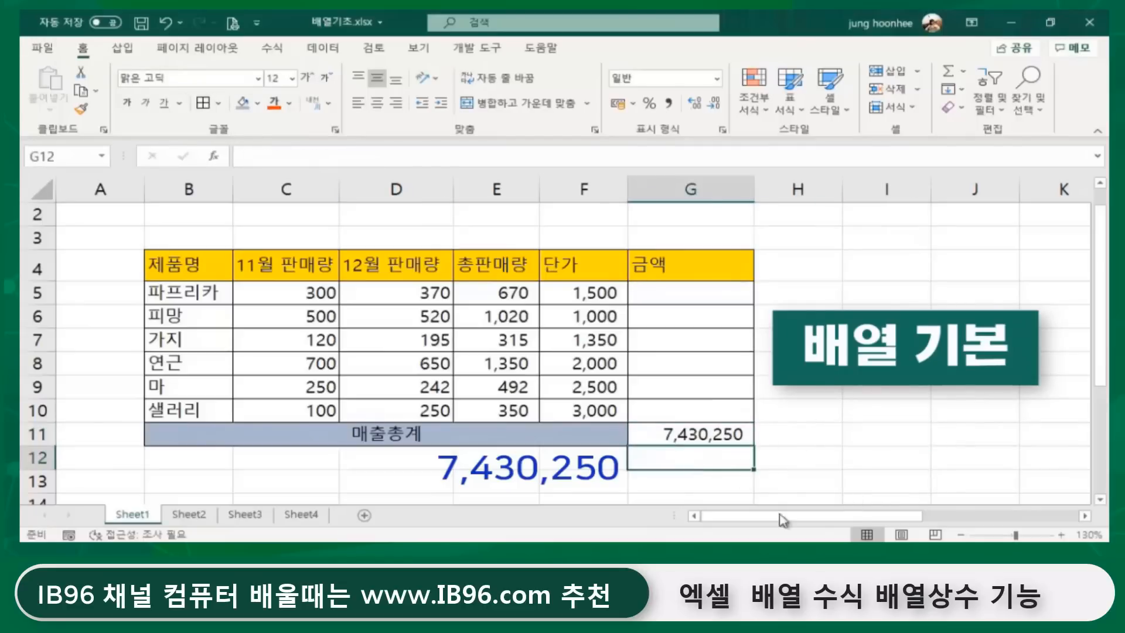
click(792, 449)
Calculate the sales total in G12, directly below the 매출총계 result, with the formula =SUMPRODUCT(E5:E10,F5:F10)
click(684, 458)
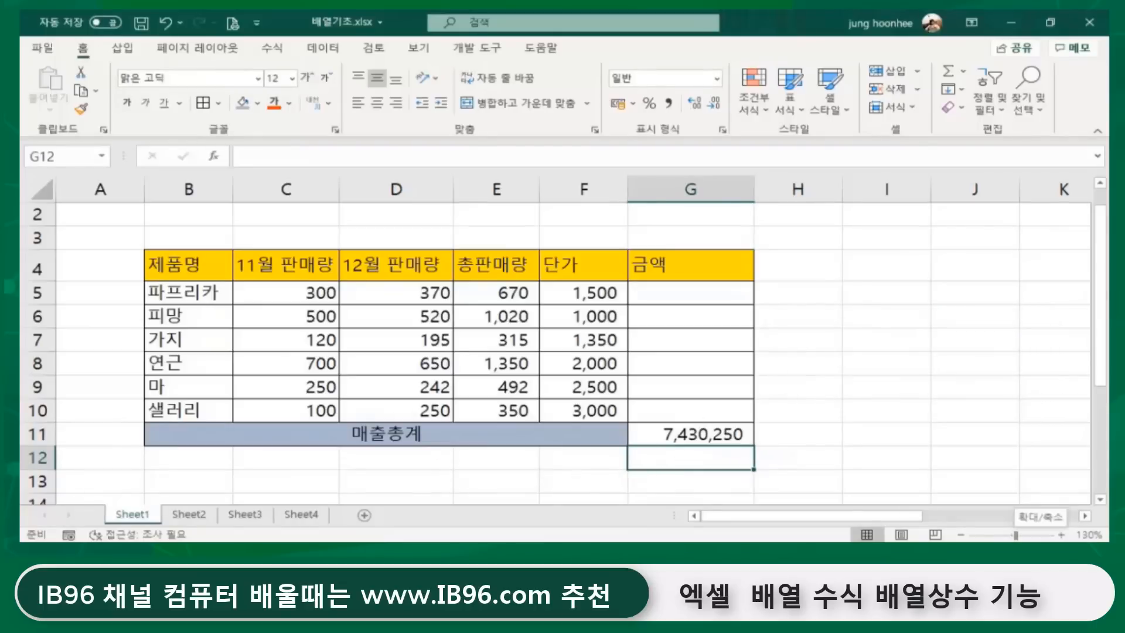
text(=)
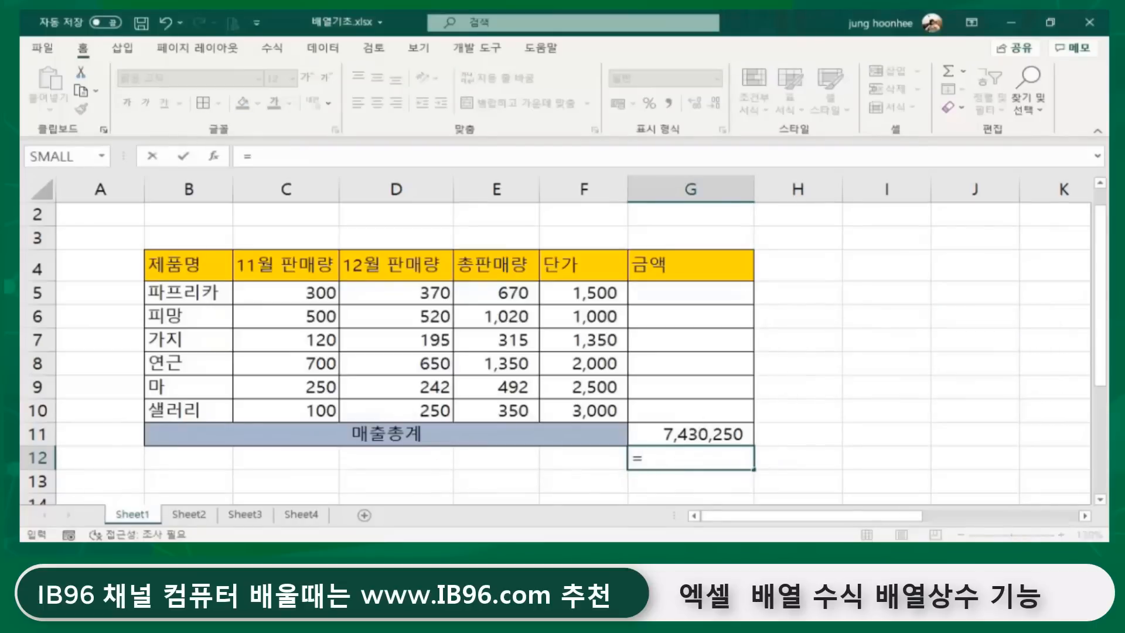
text(sum)
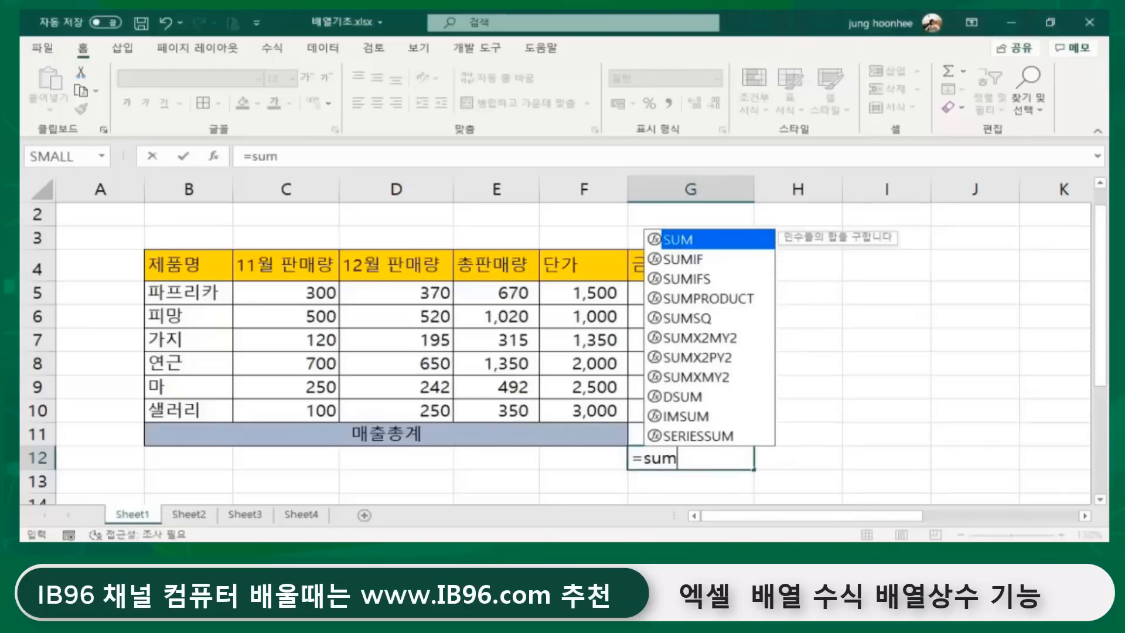
text(p)
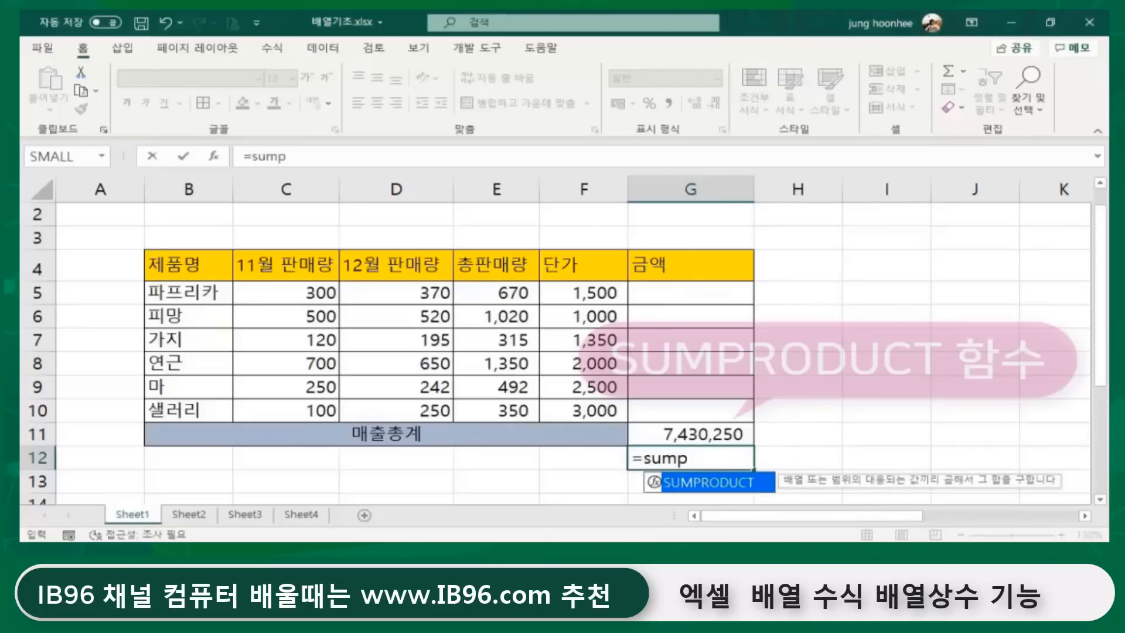
double_click(745, 486)
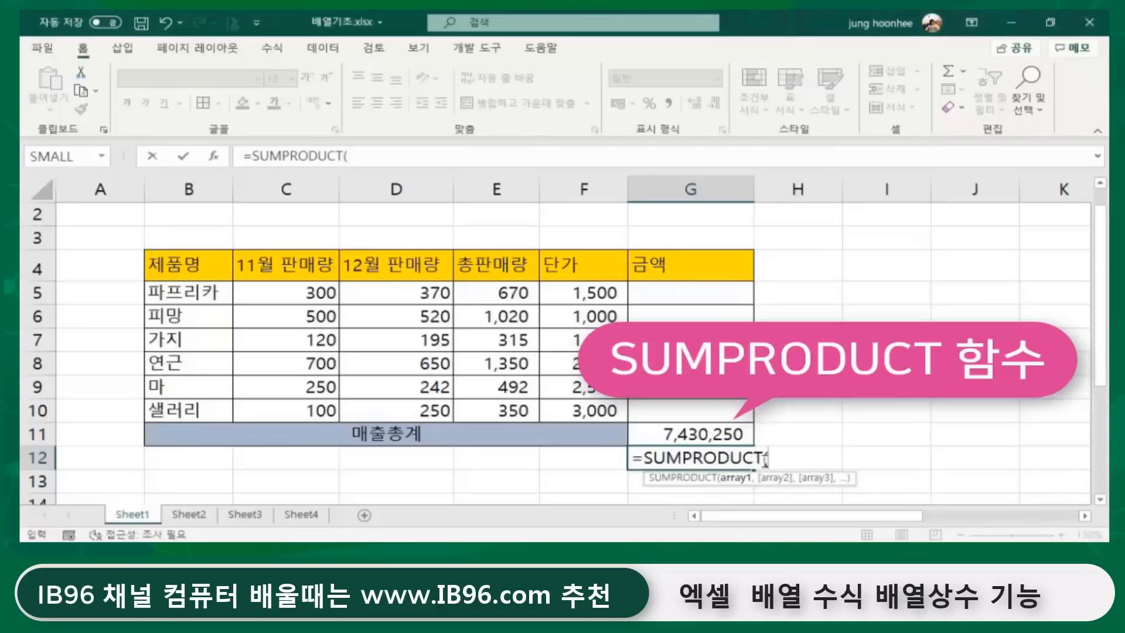
click(499, 287)
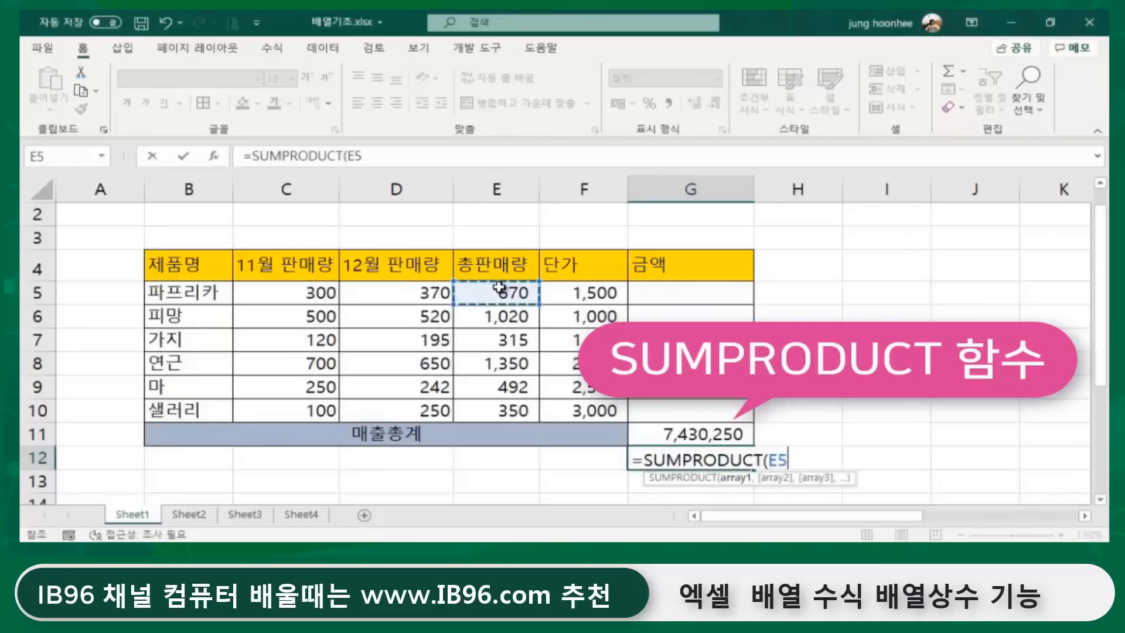
drag(499, 287, 509, 408)
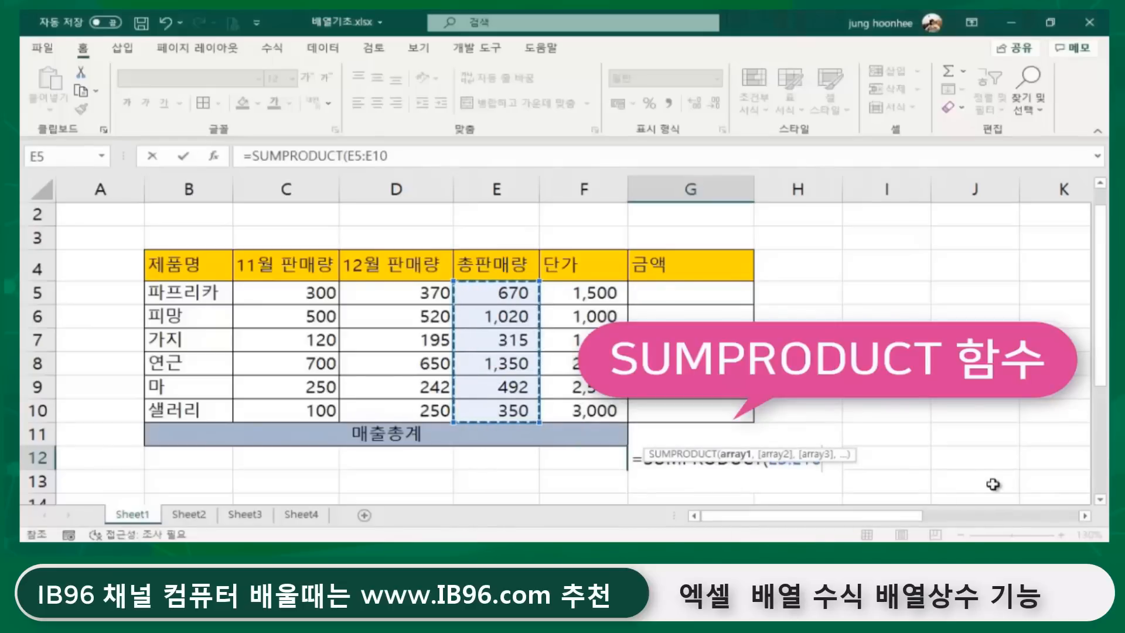
text(,)
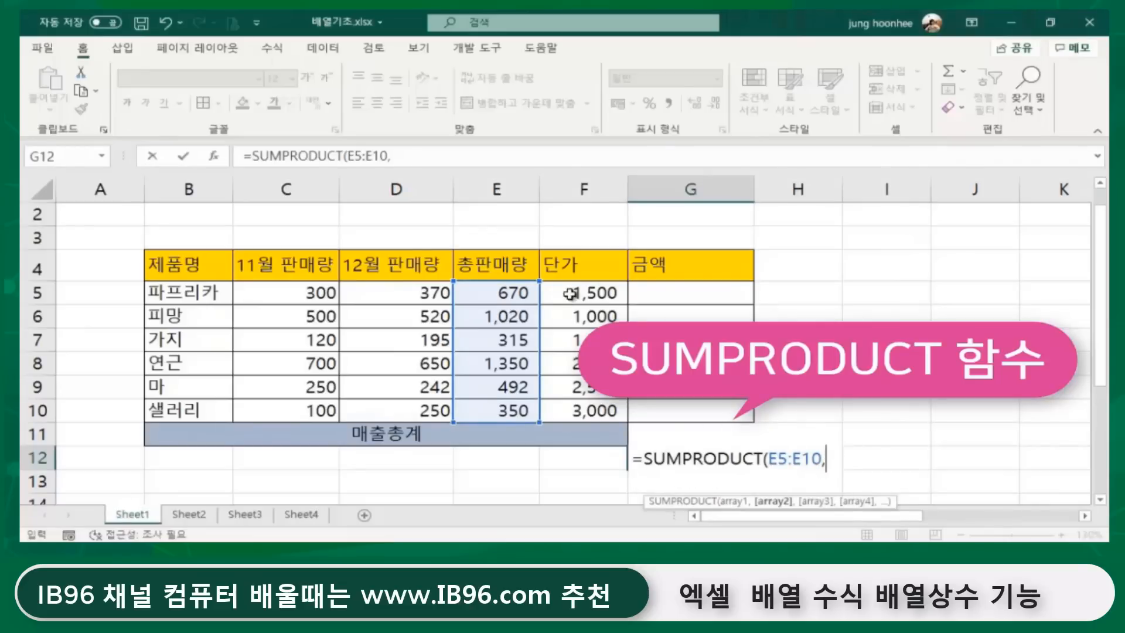
drag(568, 294, 577, 412)
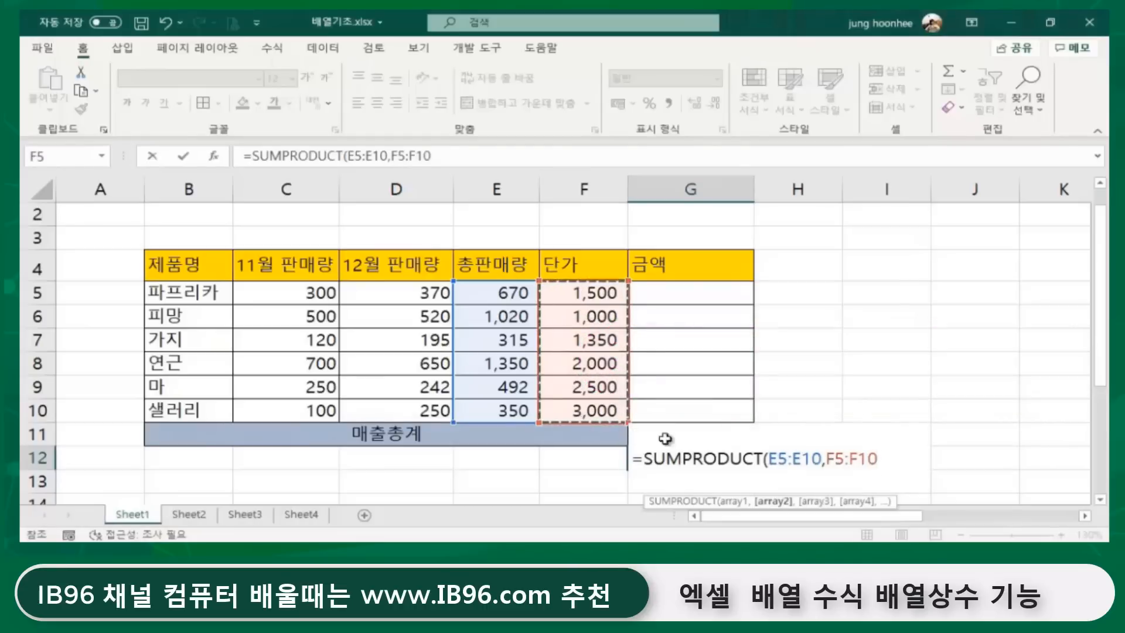
text())
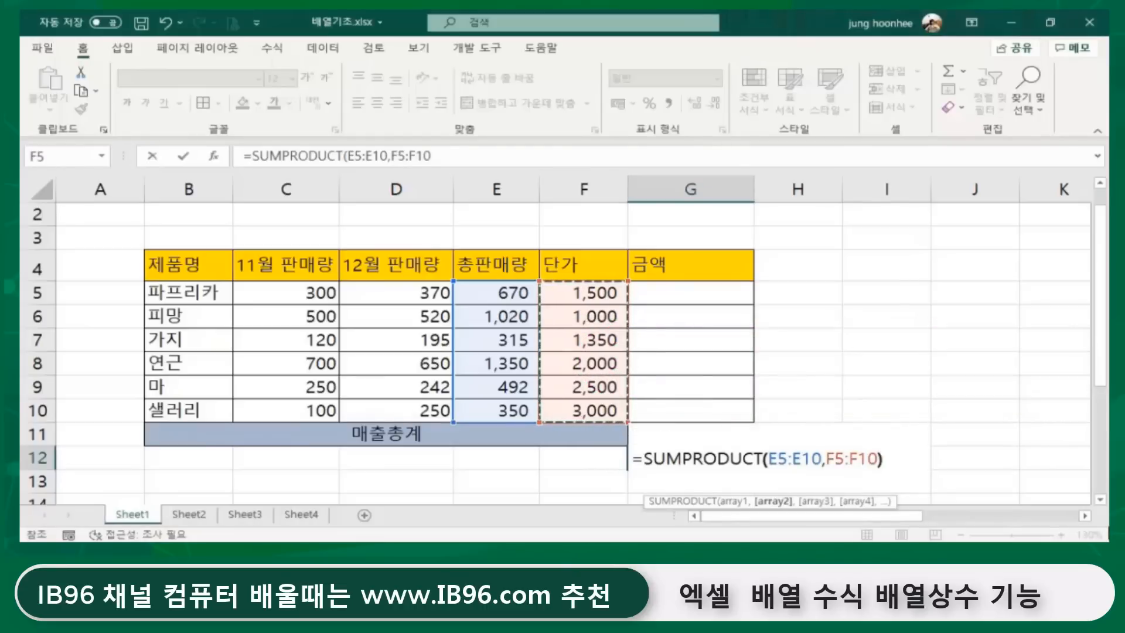
key(Return)
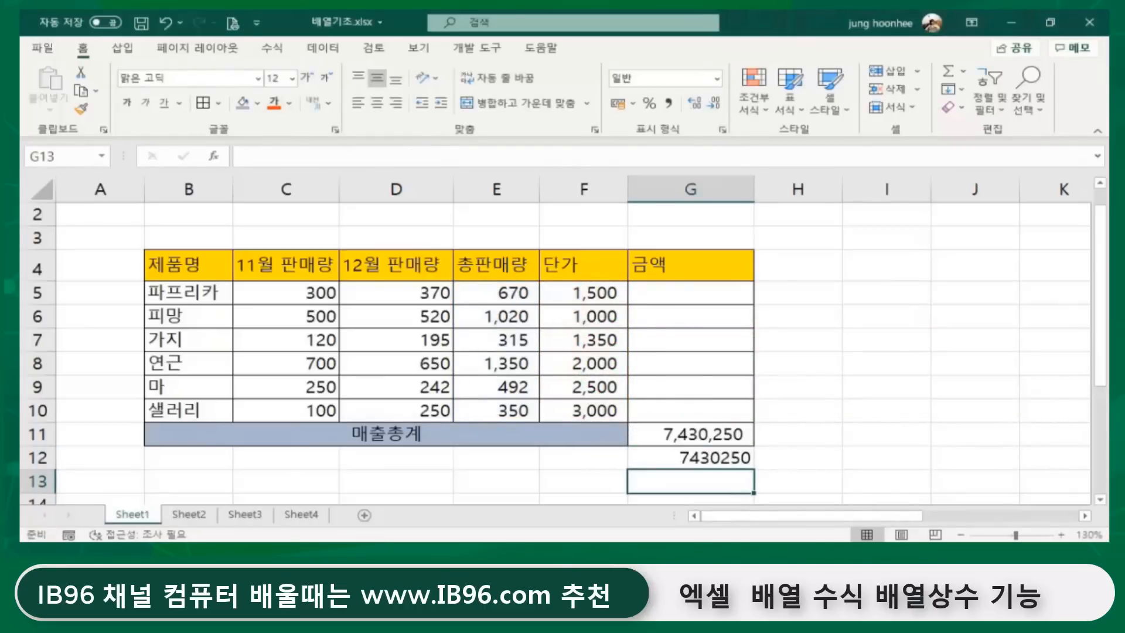
Compare the SUM array formula in G11 with the SUMPRODUCT formula in G12
click(710, 463)
click(823, 448)
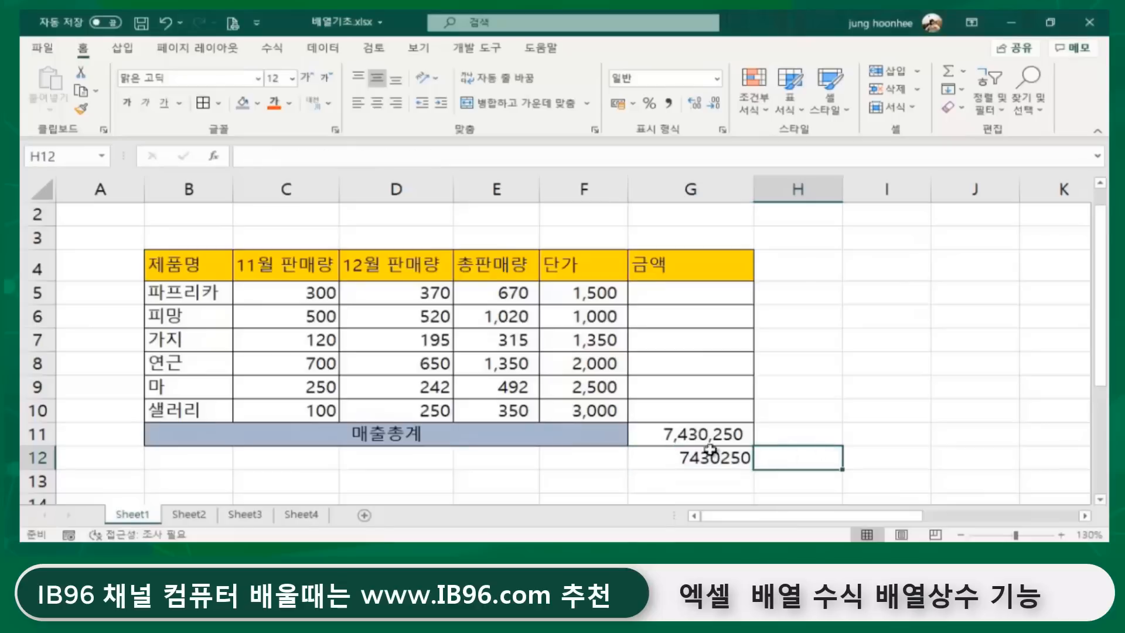
click(709, 437)
click(724, 458)
click(803, 441)
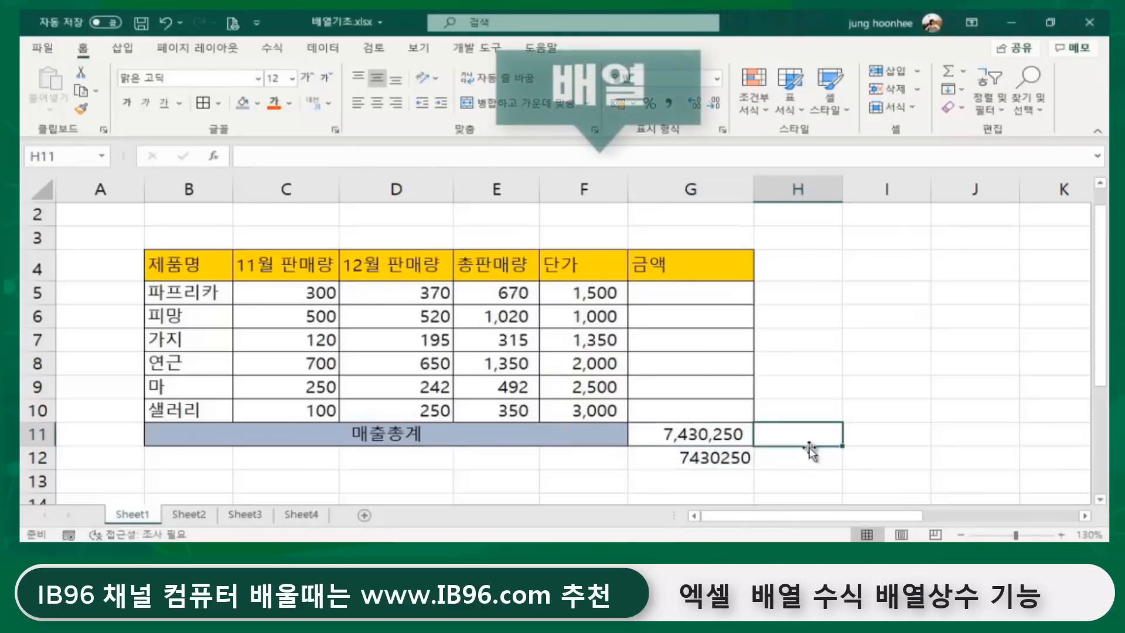
click(695, 435)
click(697, 460)
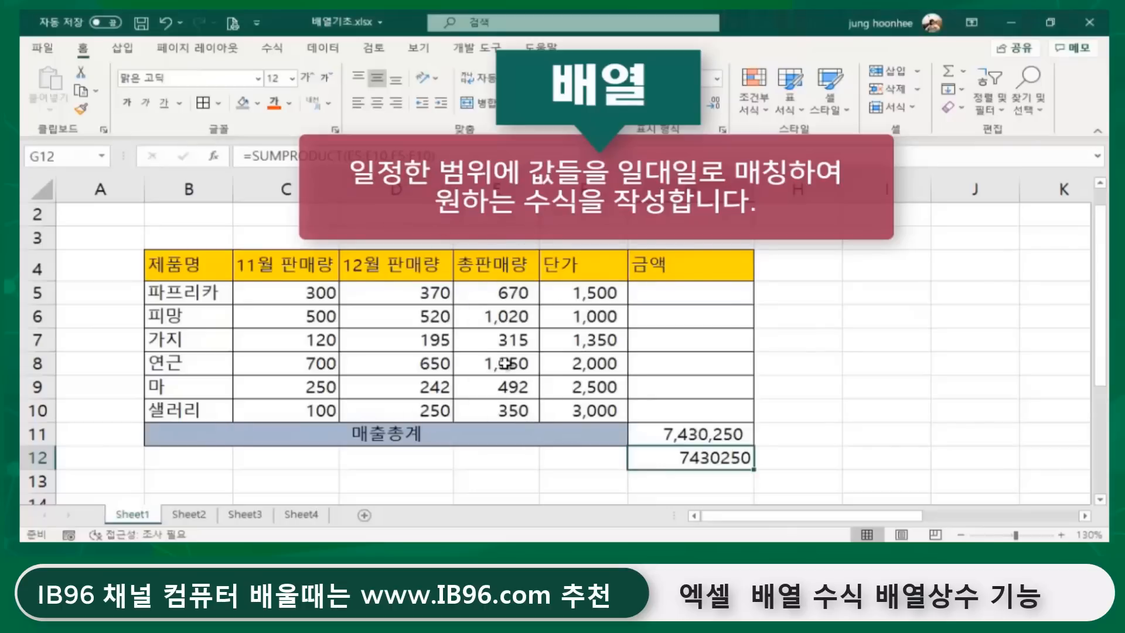
Compare the full 총판매량 range E5:E10 with the one-row-shorter 단가 range F5:F9
click(501, 291)
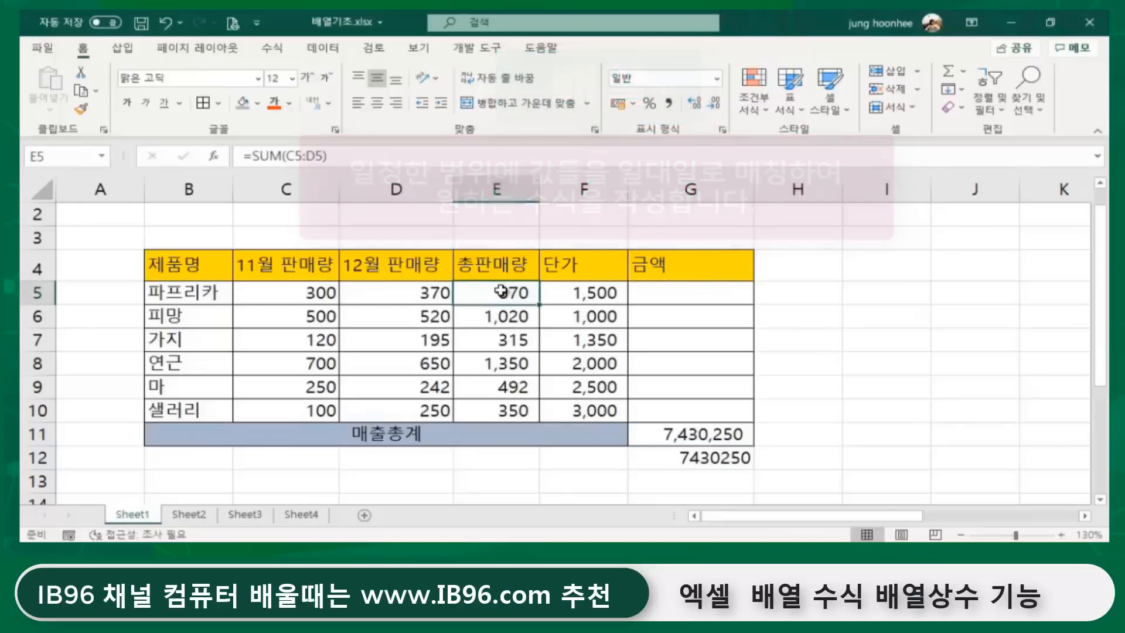
drag(501, 291, 500, 416)
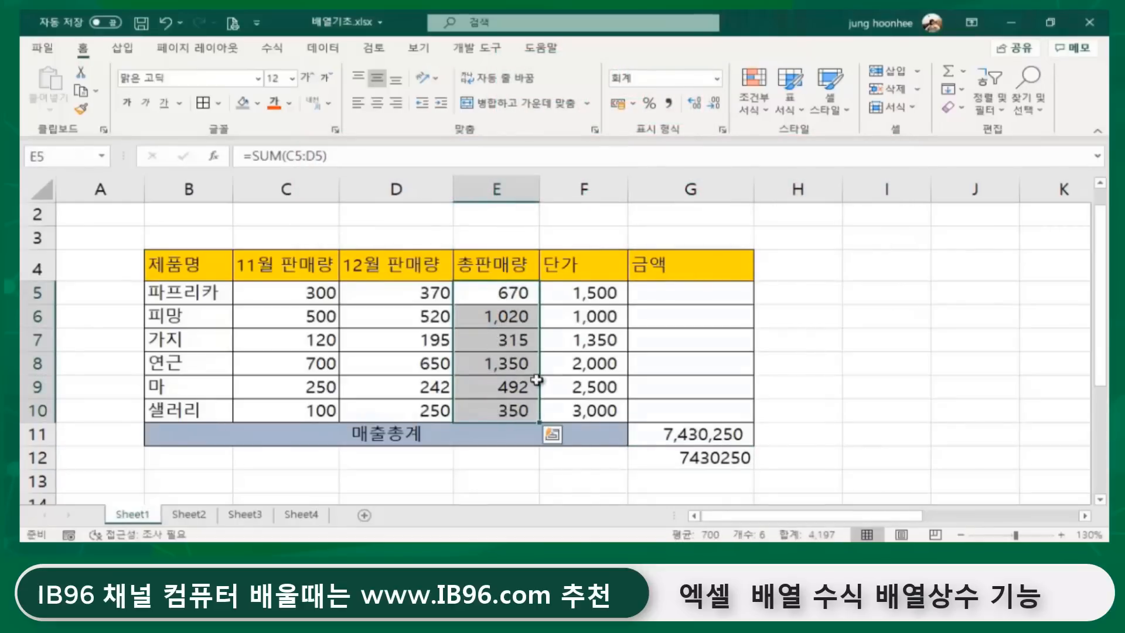
click(593, 292)
drag(592, 292, 586, 387)
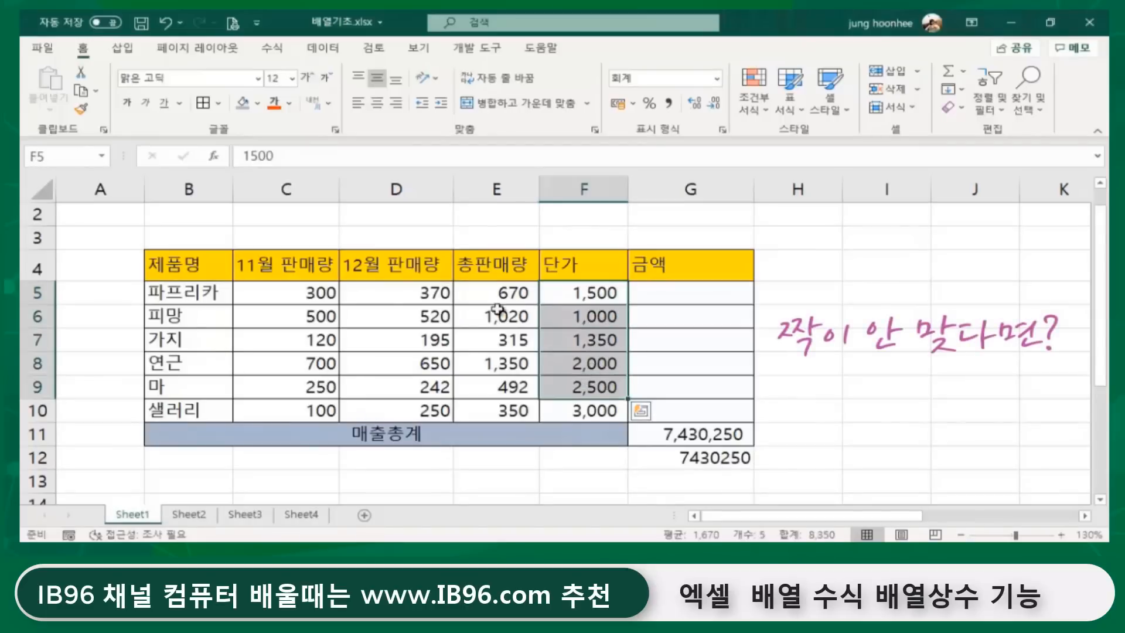
Change the 매출총계 formula in G11 to use mismatched ranges, =SUM(E5:E10*F5:F9)
click(710, 433)
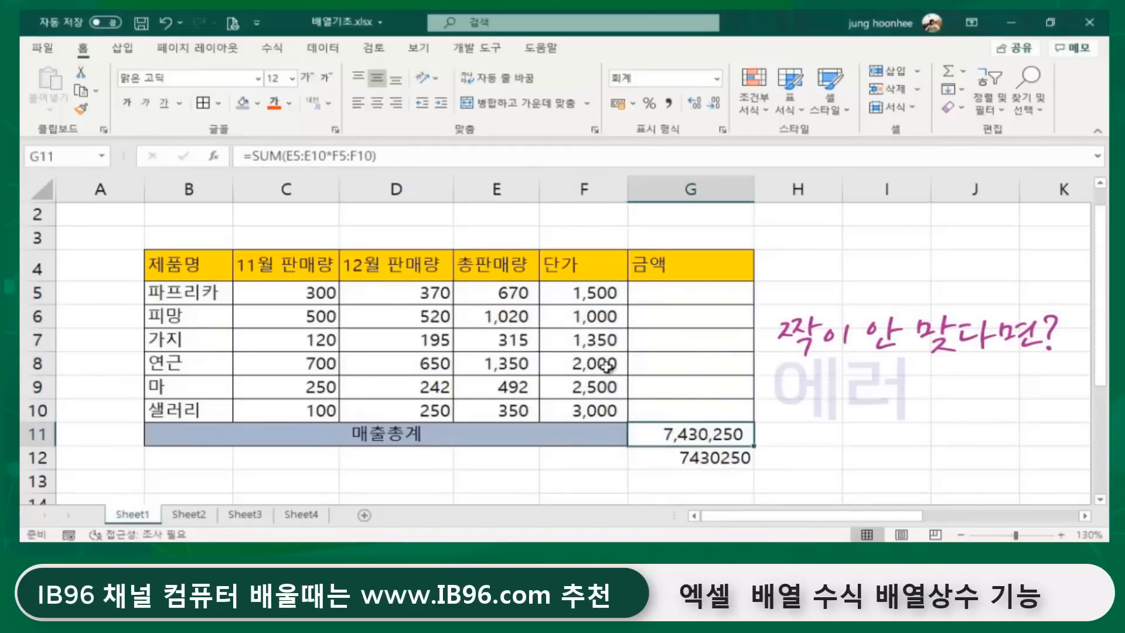
click(373, 156)
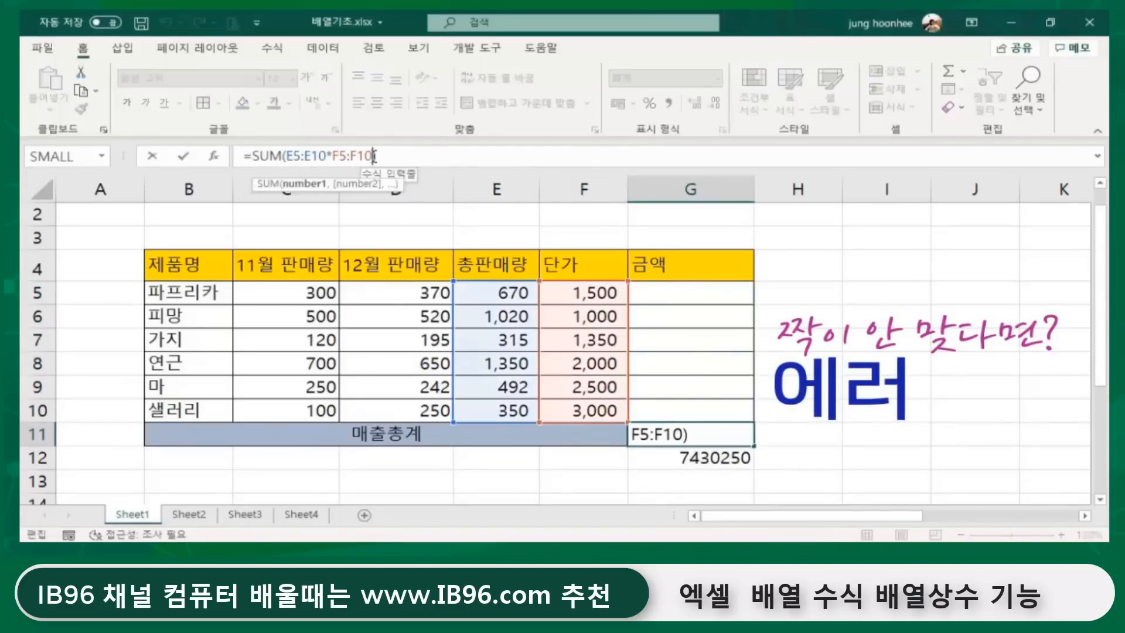
key(BackSpace)
key(BackSpace)
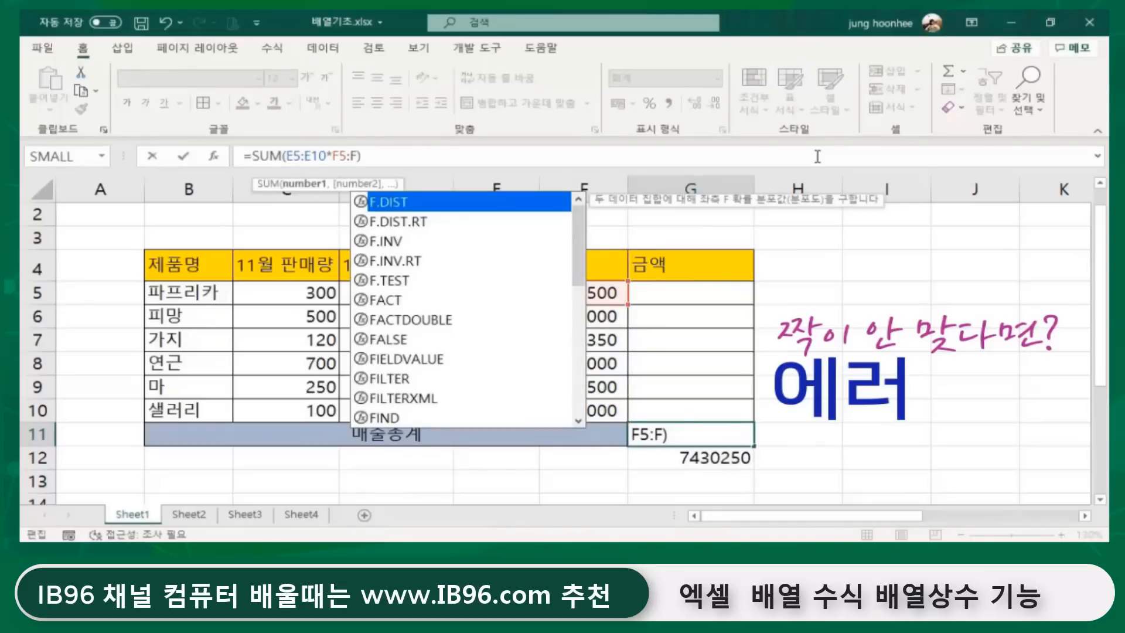
text(9)
key(Return)
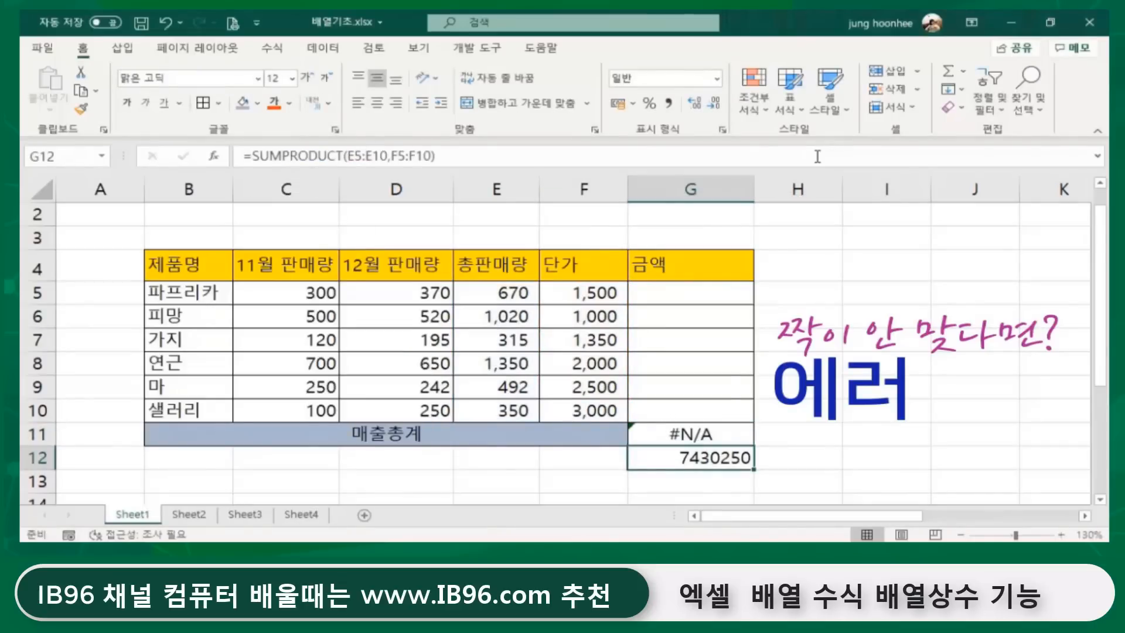
Restore the second range in the G11 formula to F5:F10 so both arrays match in size
click(710, 434)
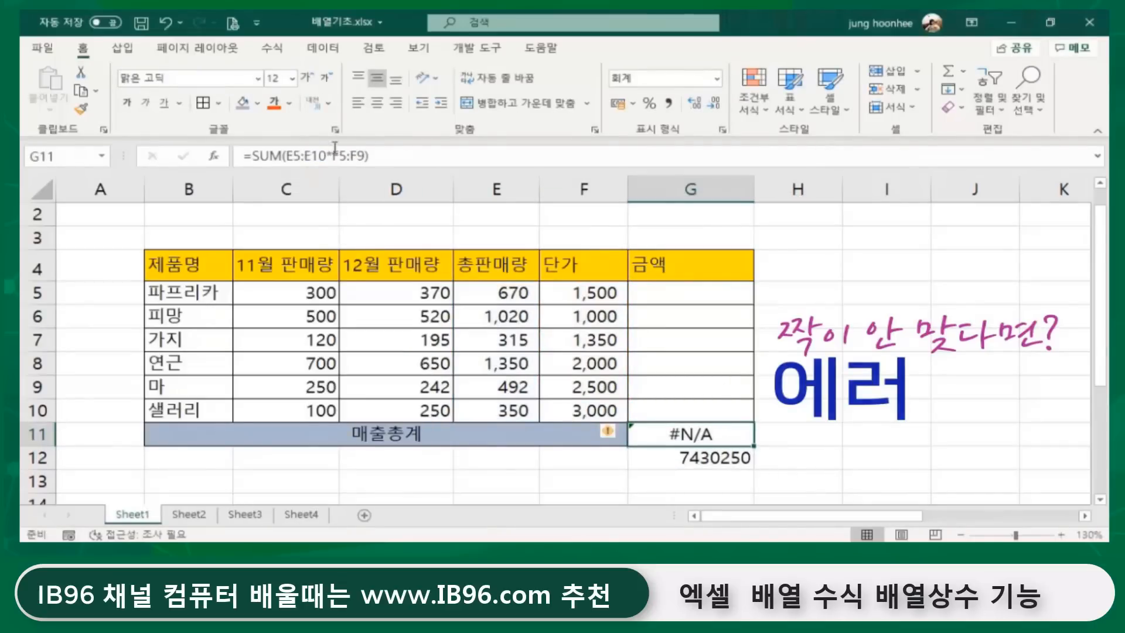
click(366, 155)
key(BackSpace)
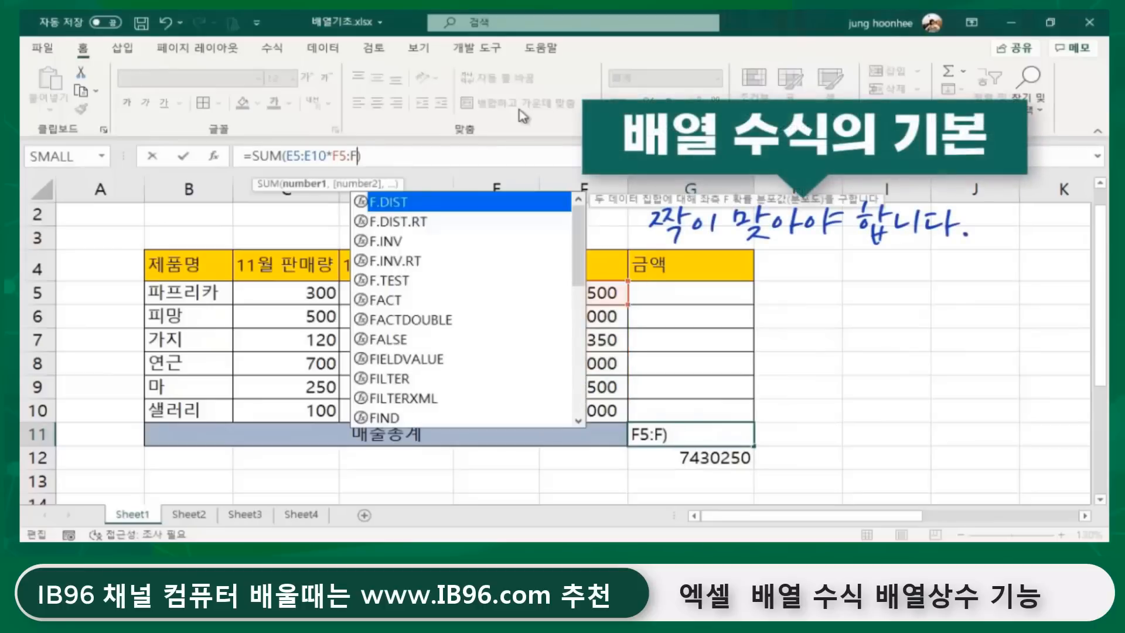
text(10)
key(Return)
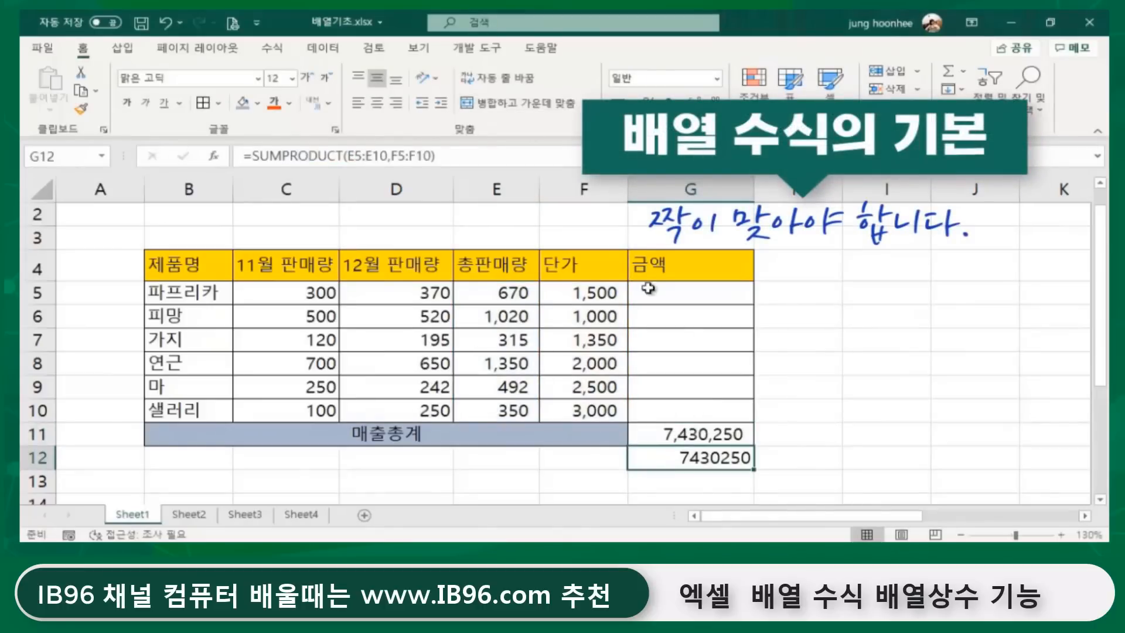
Check how the 총판매량 and 단가 values pair up row by row, and review the 매출총계 formula
click(514, 299)
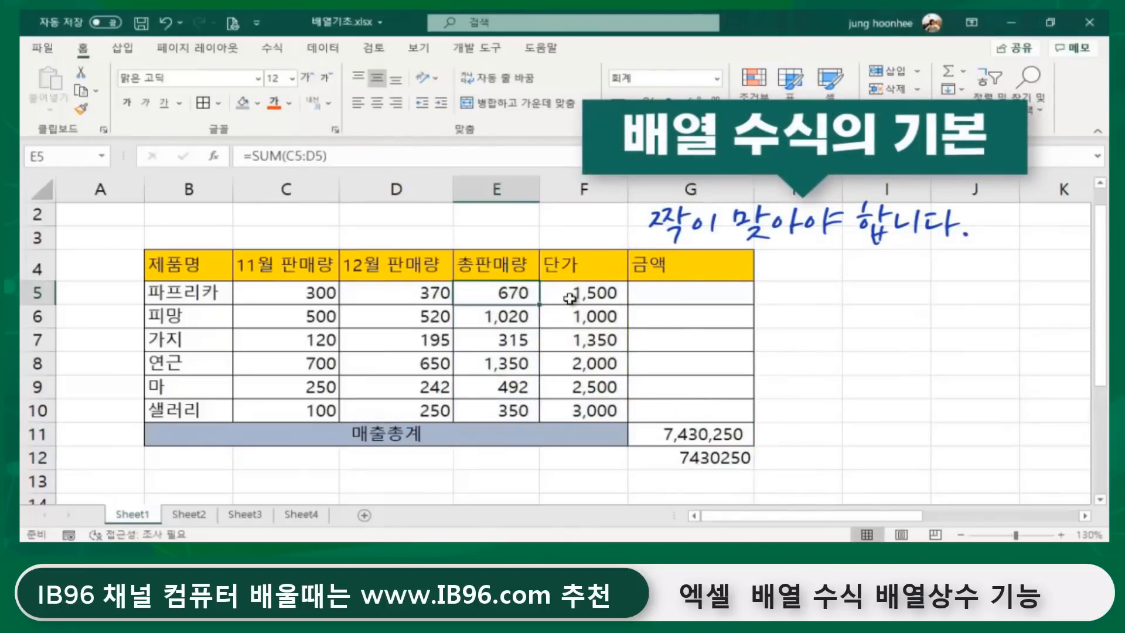
click(571, 298)
click(507, 315)
click(584, 319)
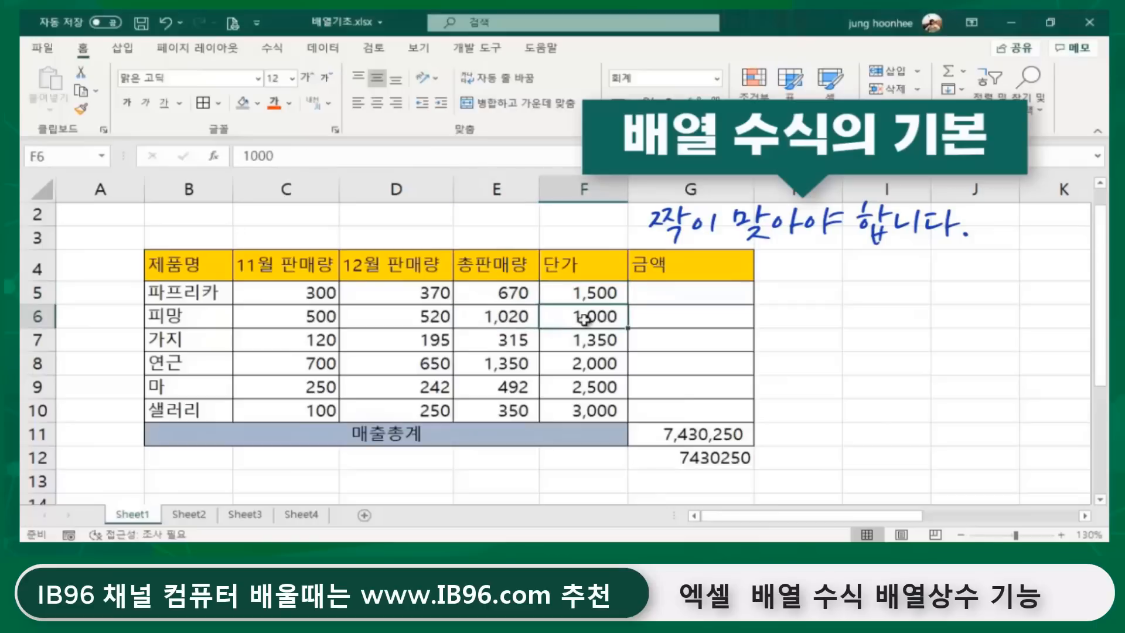
click(961, 412)
click(688, 441)
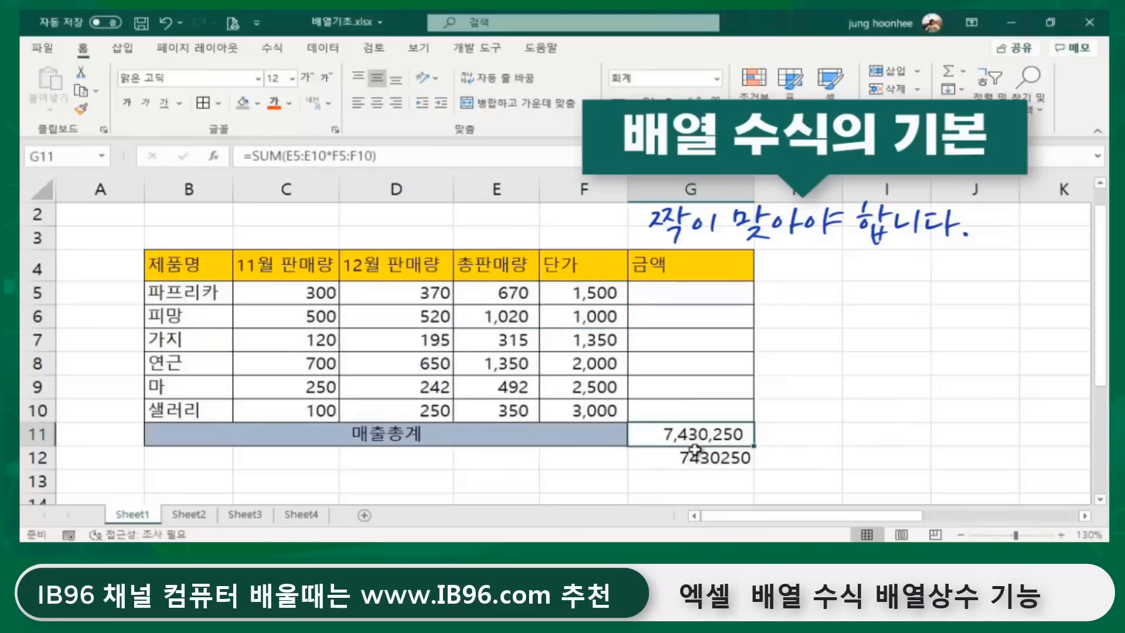
click(878, 434)
Re-enter the 매출총계 formula in G11 as a legacy array formula in braces, {=SUM(E5:E10*F5:F10)}
click(694, 433)
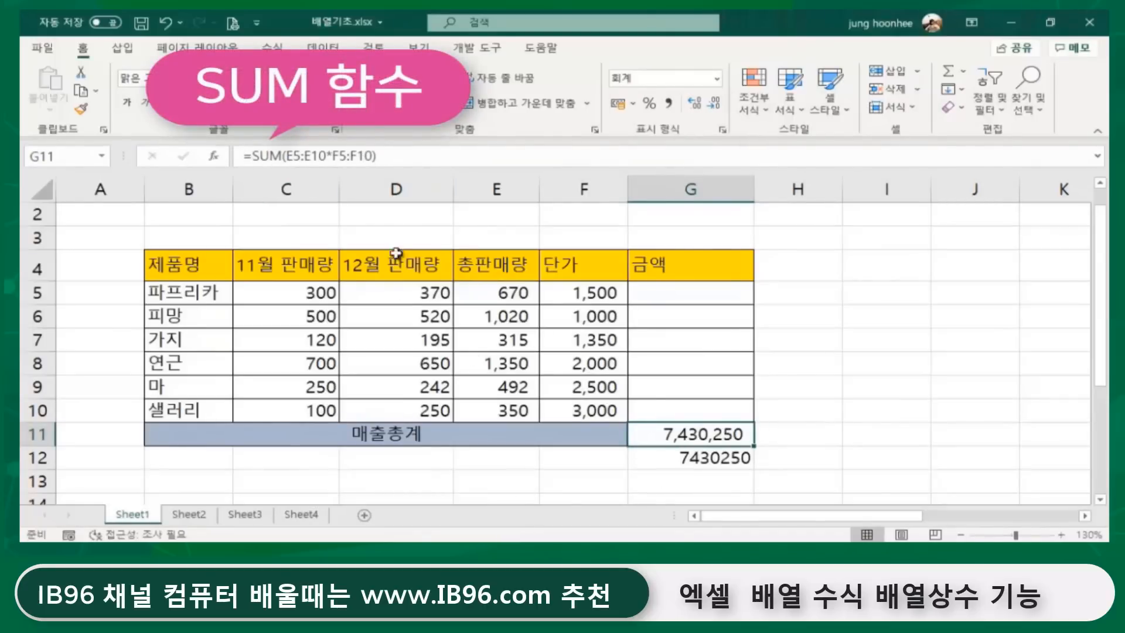
click(388, 155)
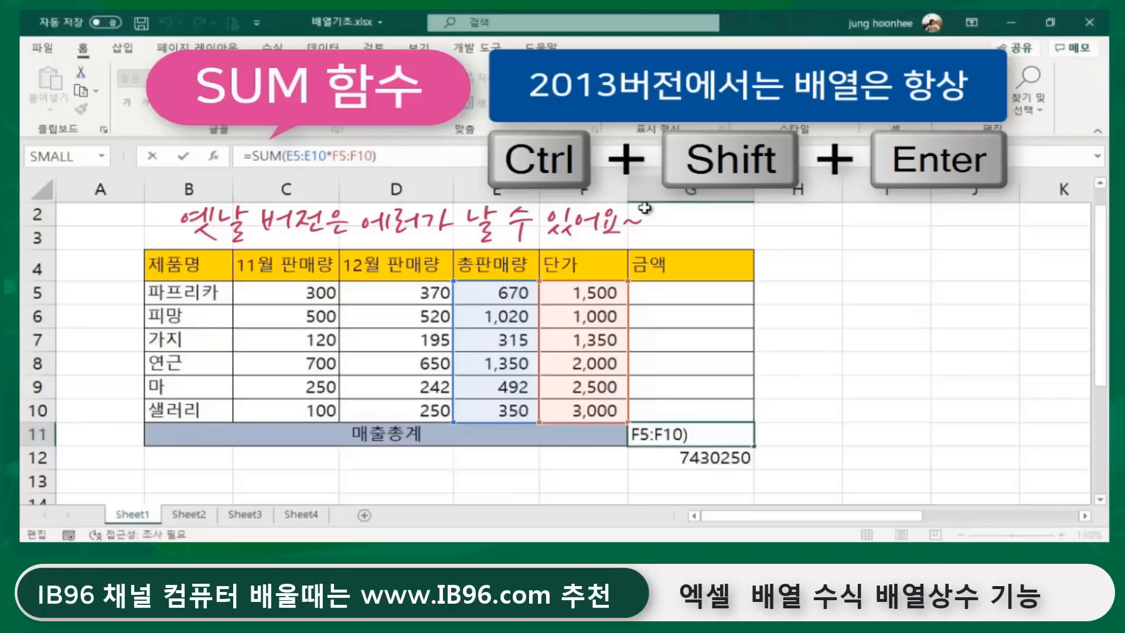
key(ctrl+shift+Return)
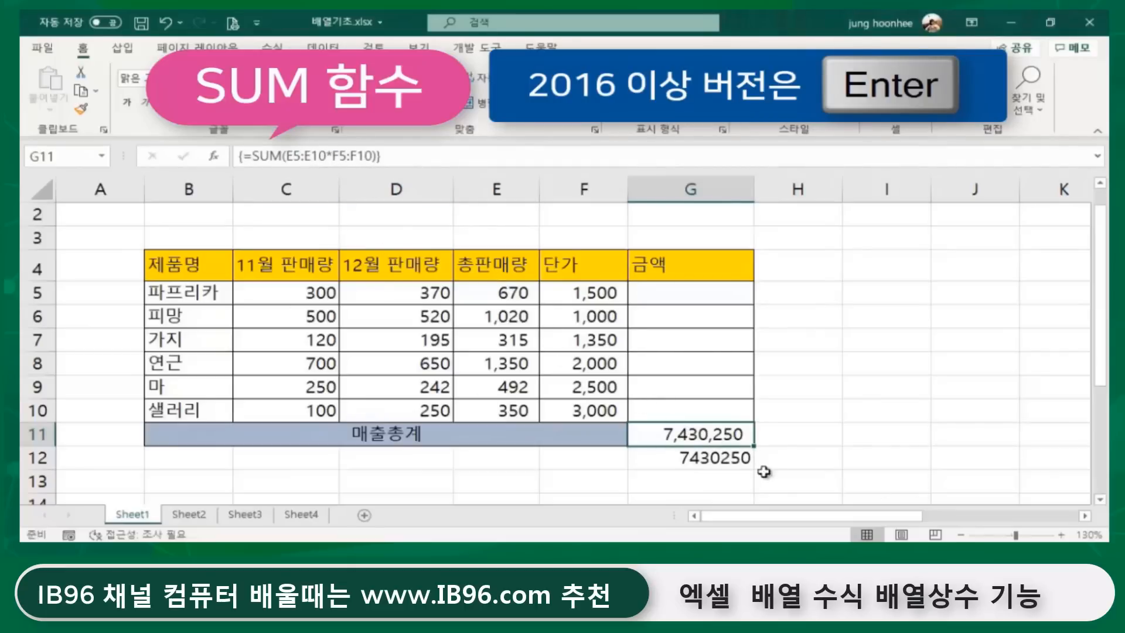
Review the braced array formula in the 매출총계 cell G11 and the SUMPRODUCT cell beneath it
click(860, 441)
click(703, 434)
click(779, 443)
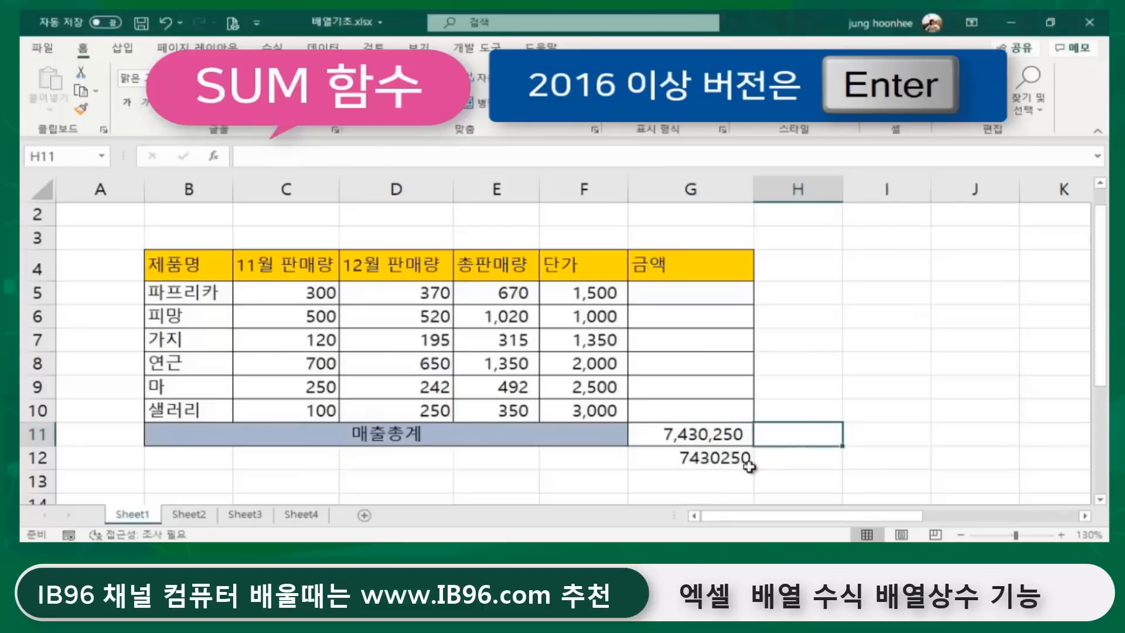
click(748, 459)
click(834, 370)
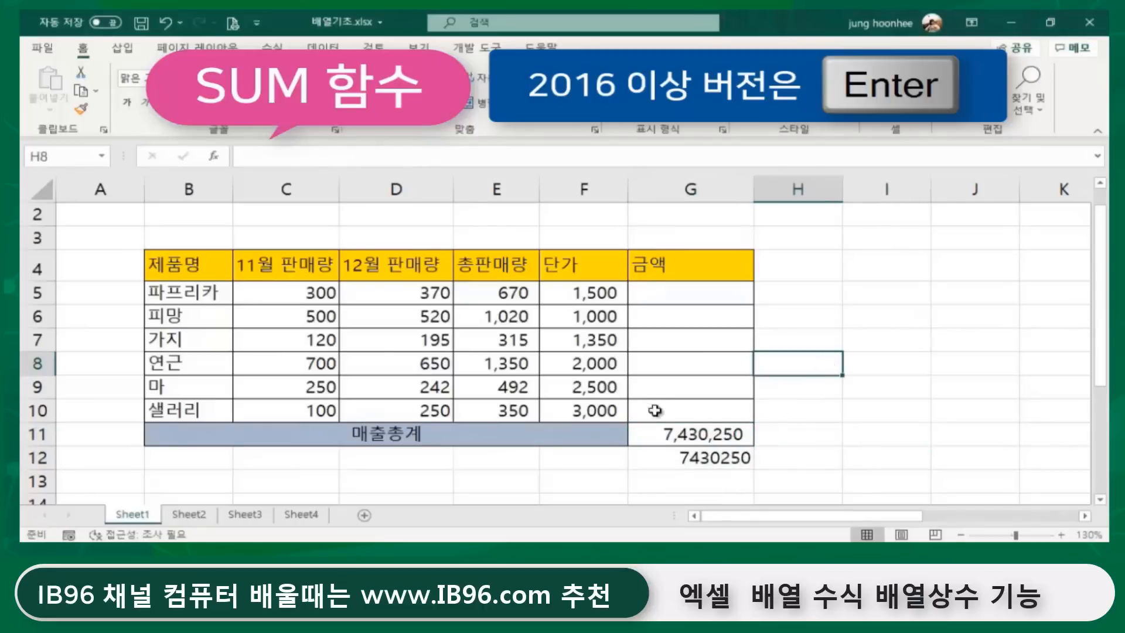
click(455, 440)
click(681, 438)
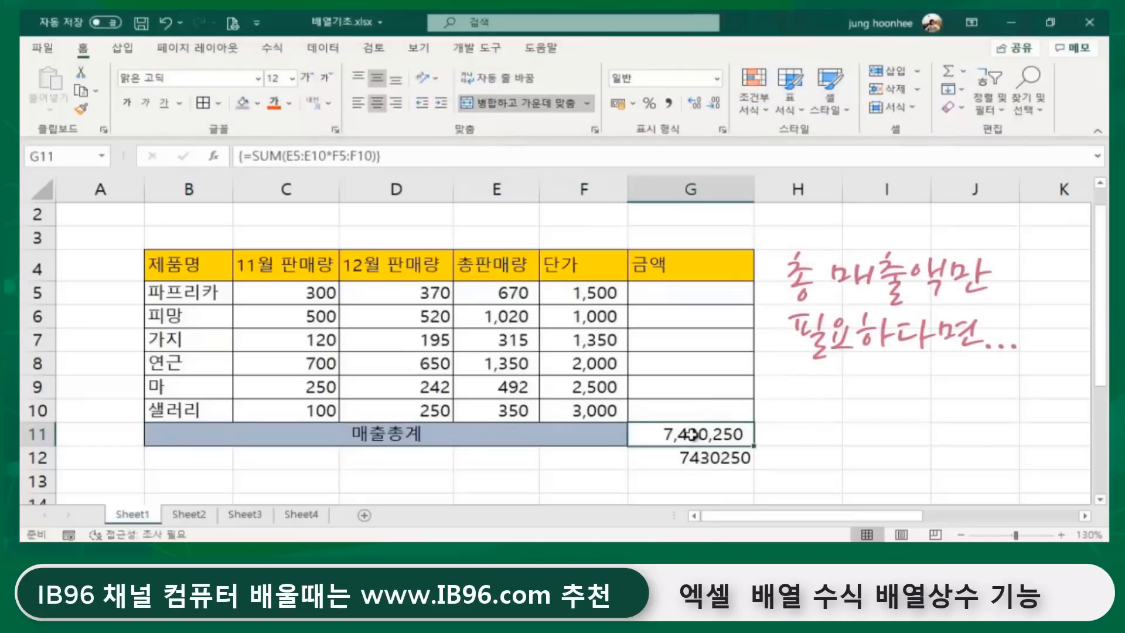
Look through the empty 금액 cells in column G that the array formula does not need
click(682, 296)
key(Down)
key(Down)
key(Down)
key(Down)
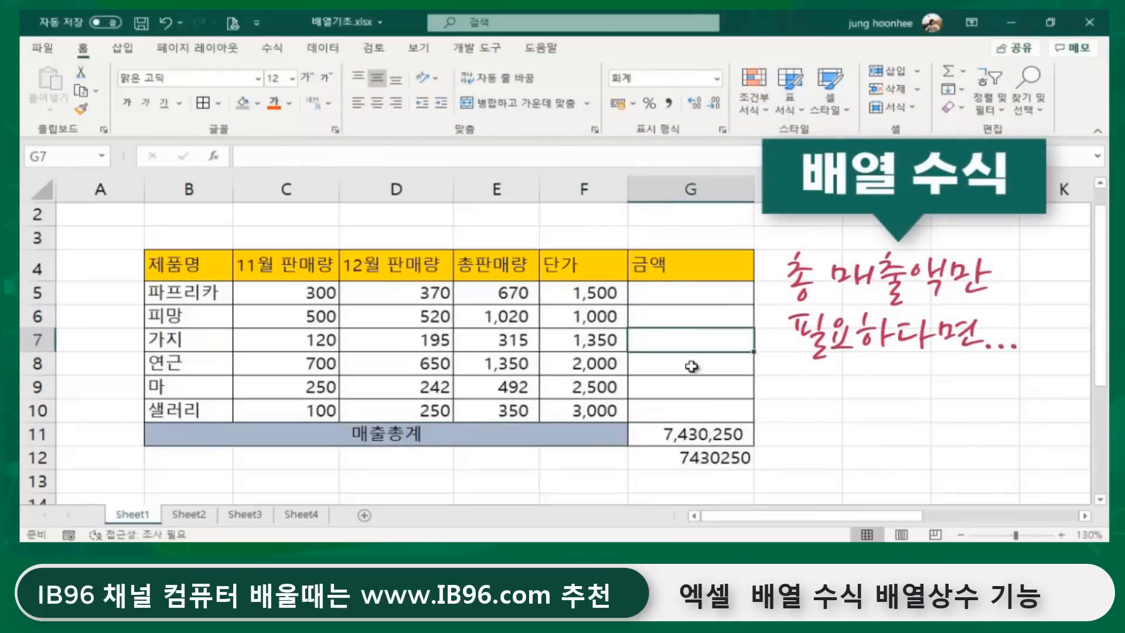
key(Down)
click(797, 422)
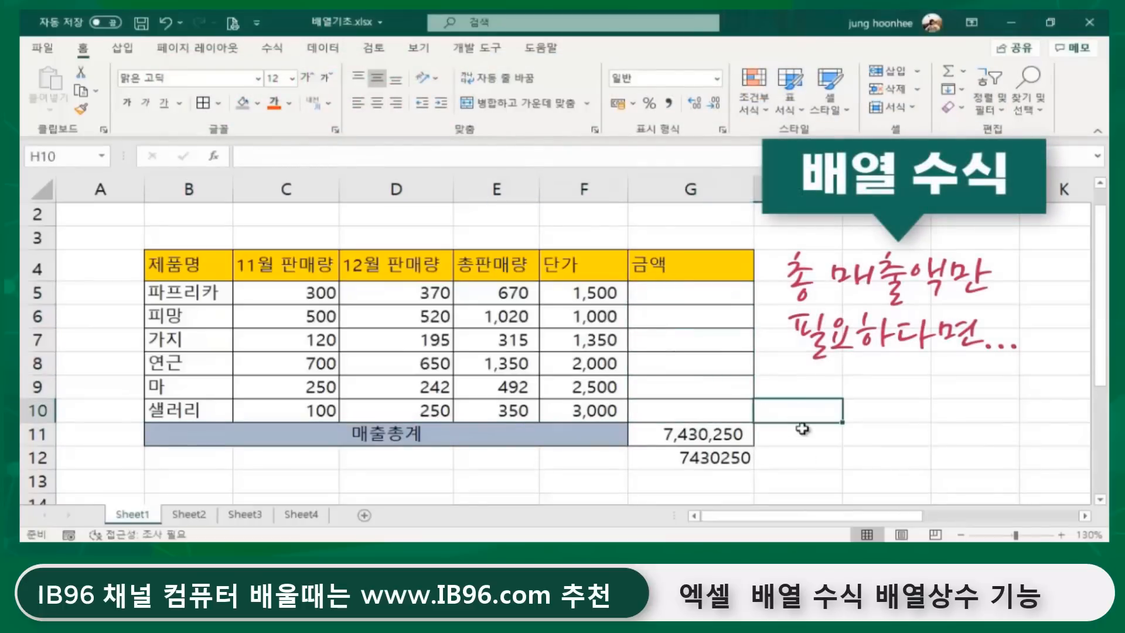
click(733, 438)
click(860, 459)
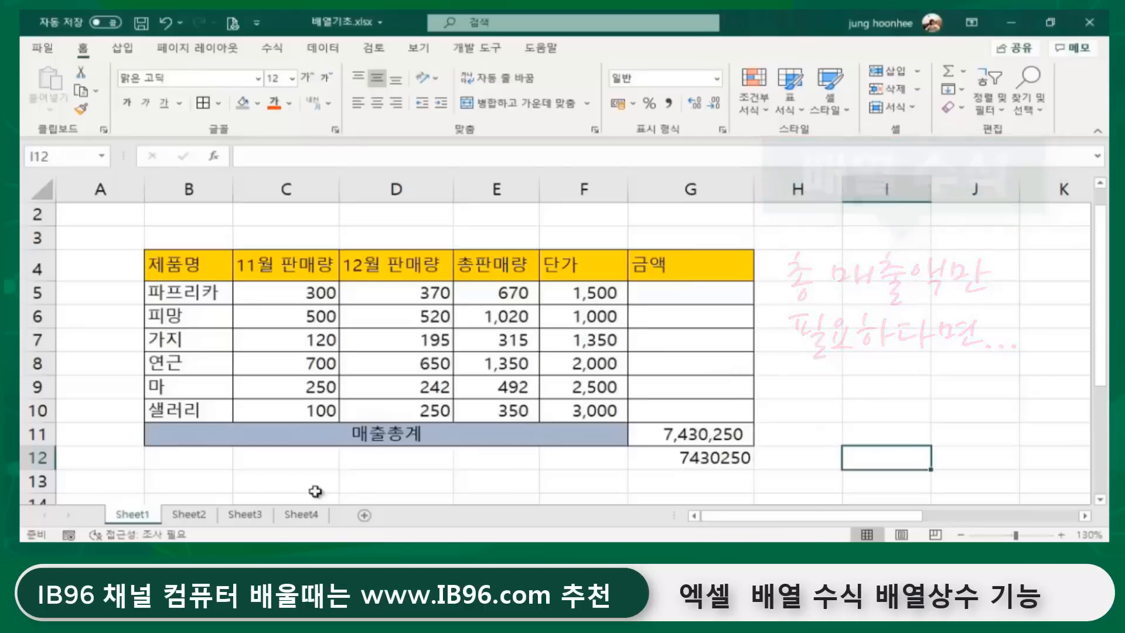
Enter the label 12월판매량-11월판매량 in I6 and widen column I to fit it
click(855, 319)
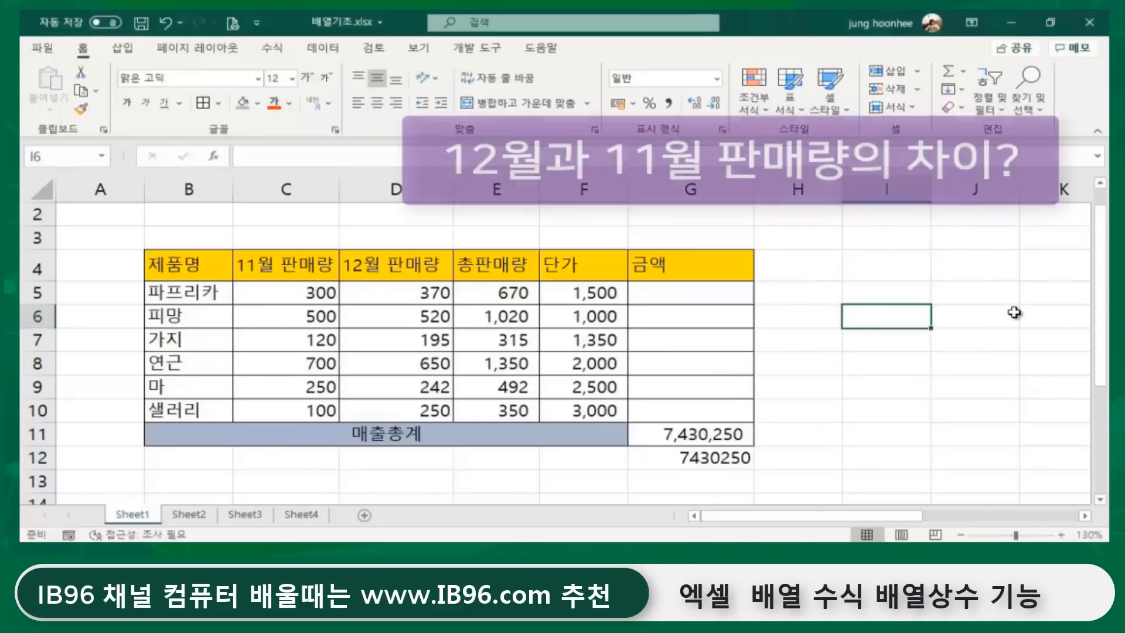
text(12d)
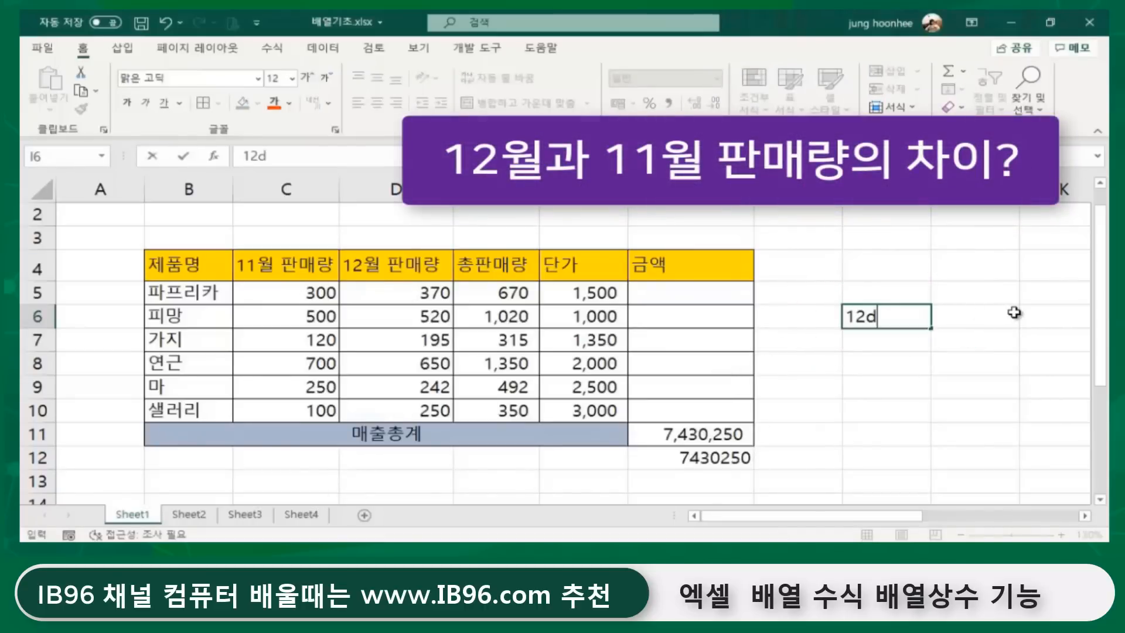
text(nj)
key(BackSpace)
key(BackSpace)
key(BackSpace)
key(BackSpace)
text(2dnjfvksaofid )
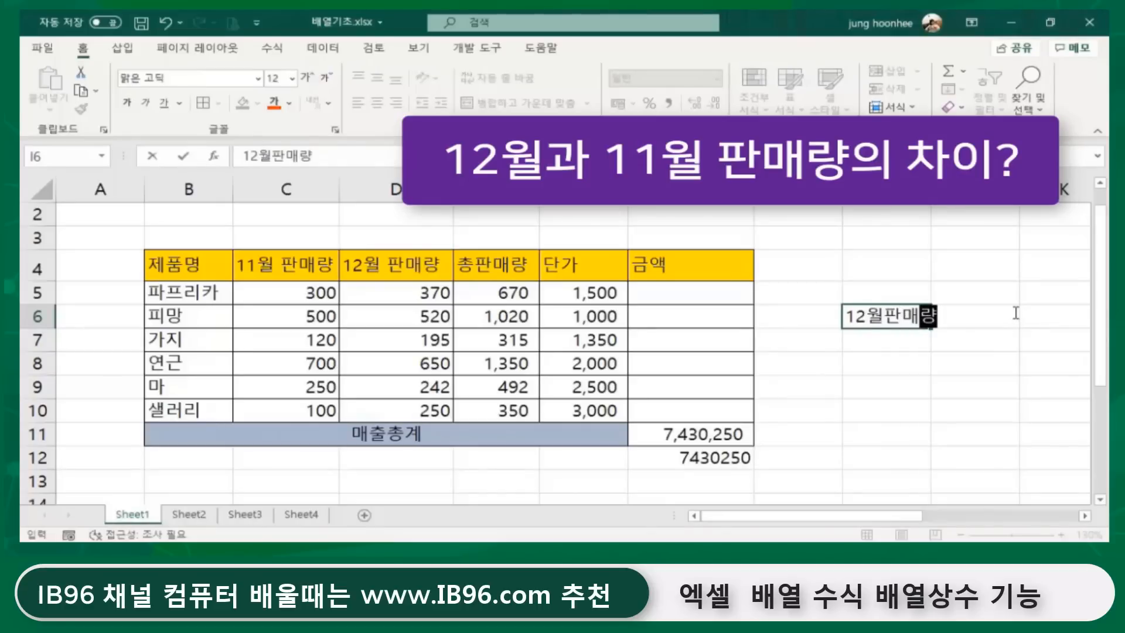
text(11dn)
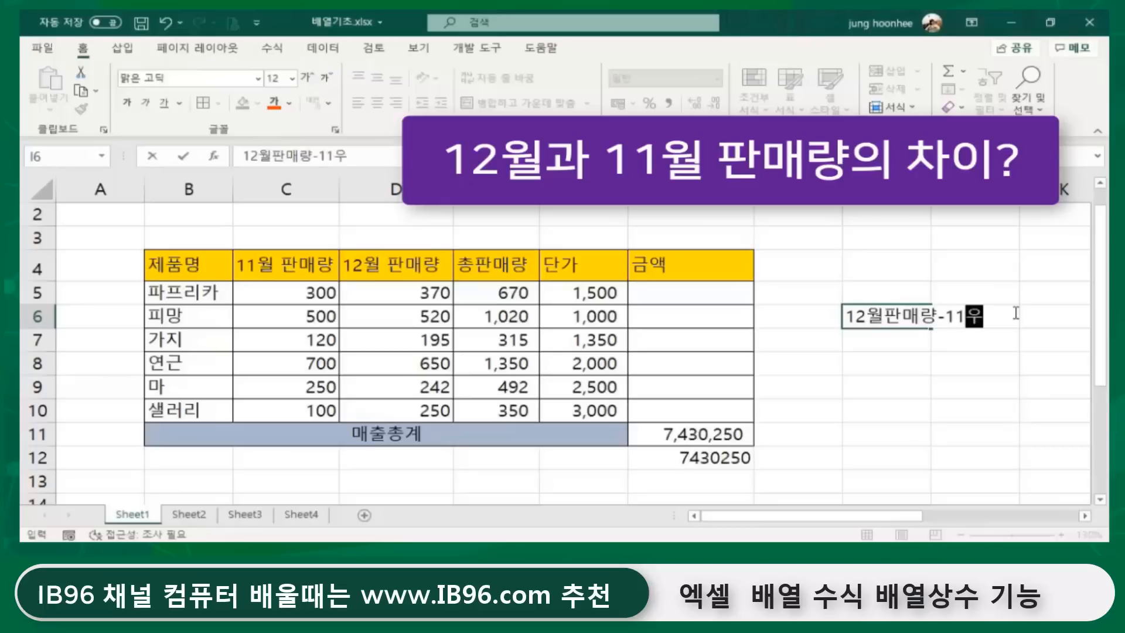
text(jfvksaofid)
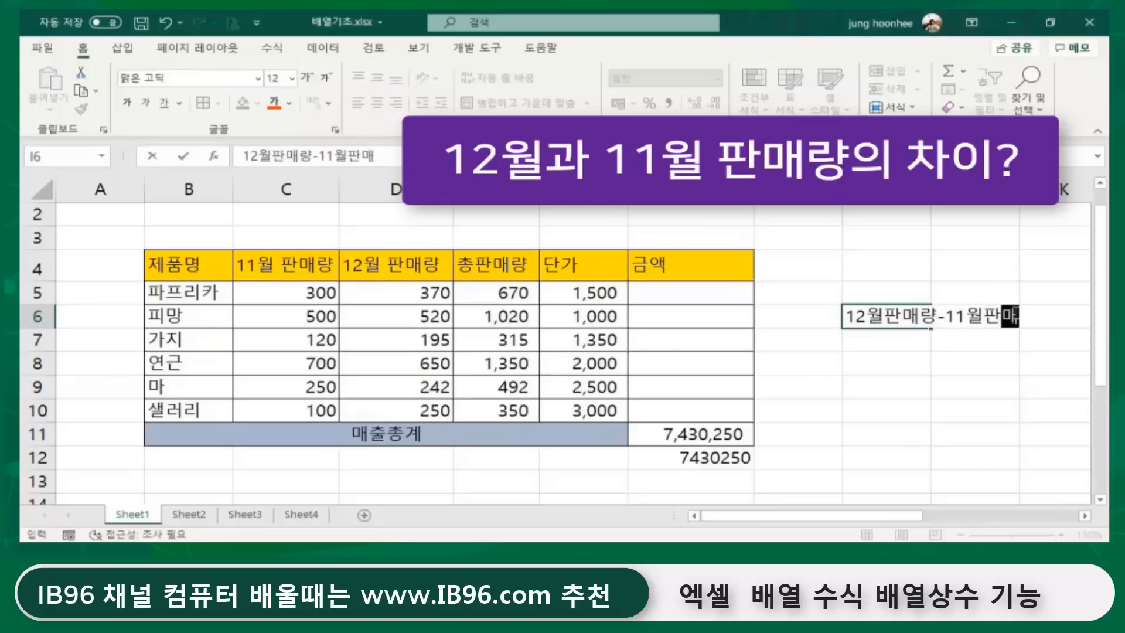
key(Return)
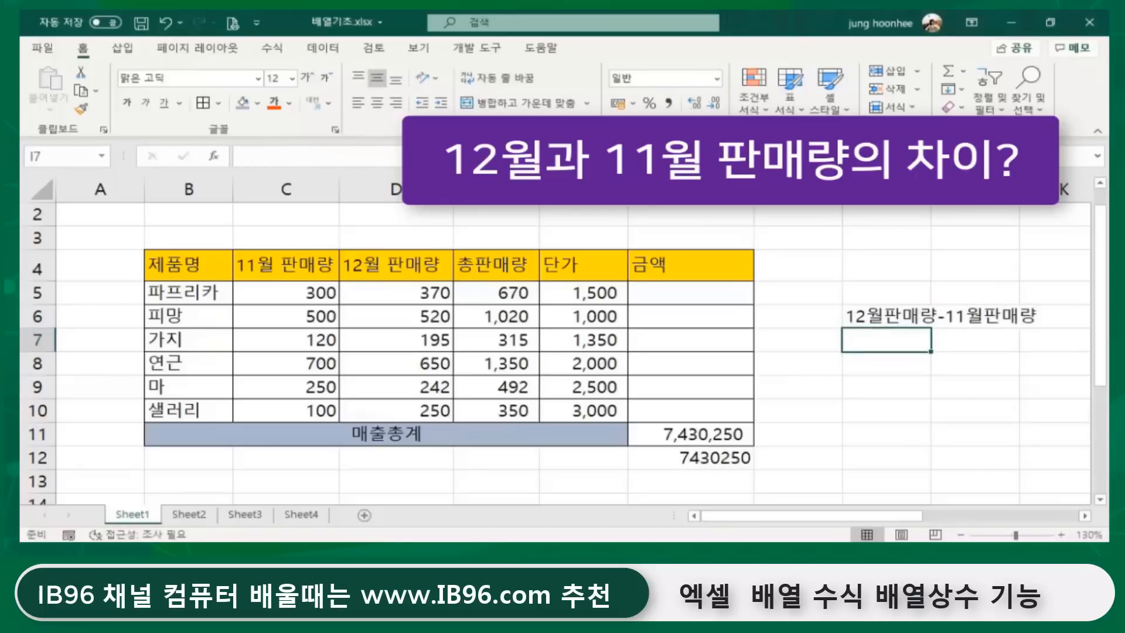
double_click(930, 189)
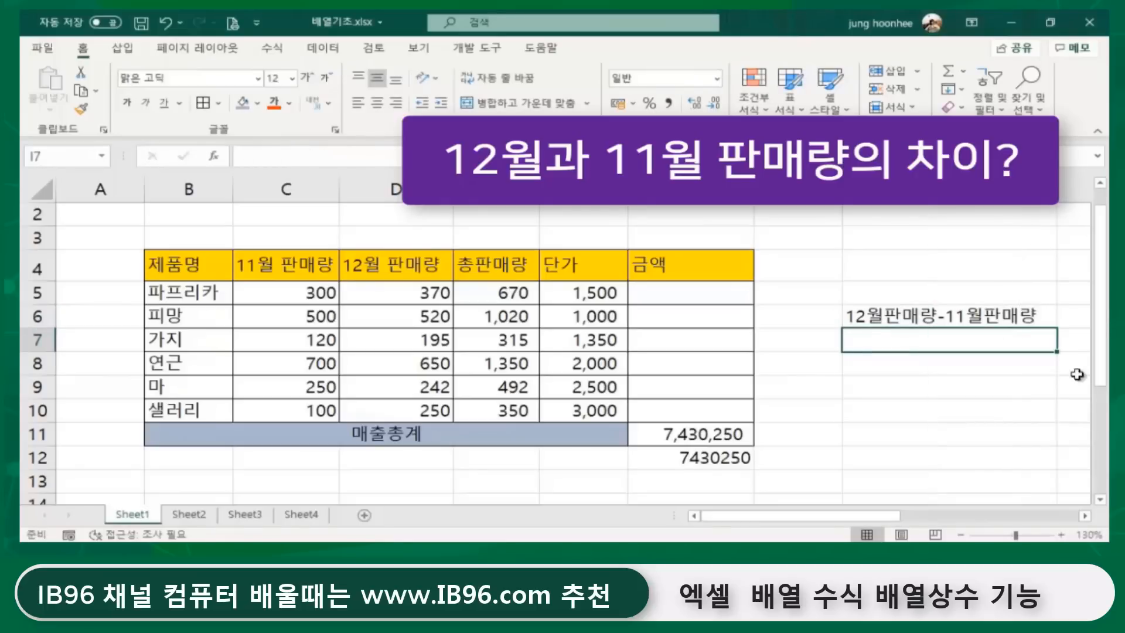
Review the new label in I6 and the 11월 and 12월 판매량 values that need comparing for each product
click(997, 319)
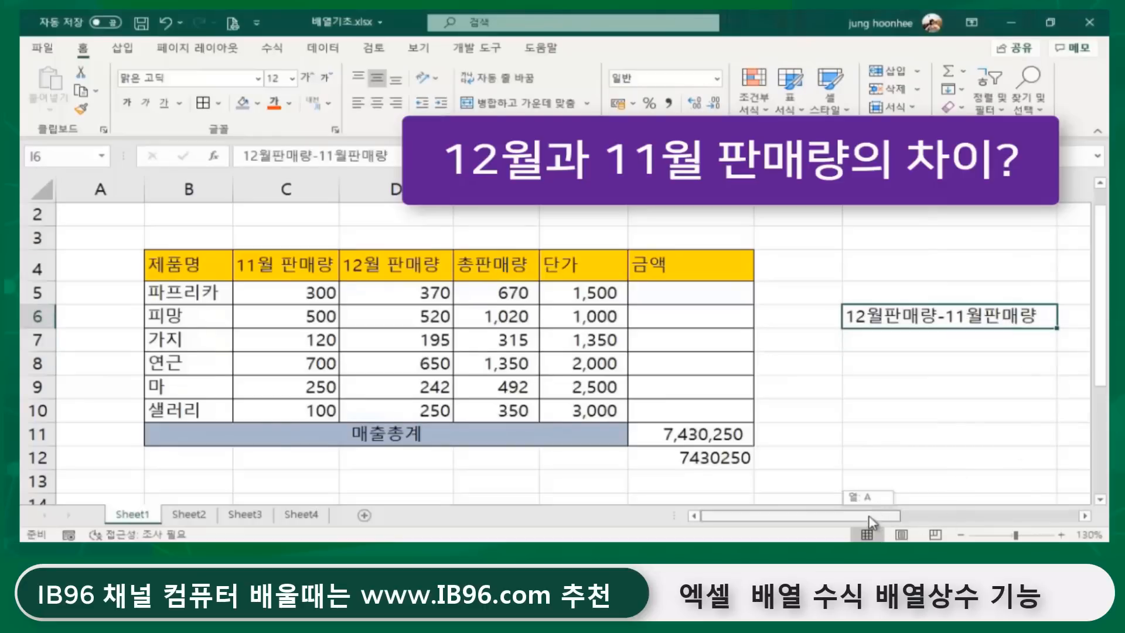
drag(869, 517, 891, 521)
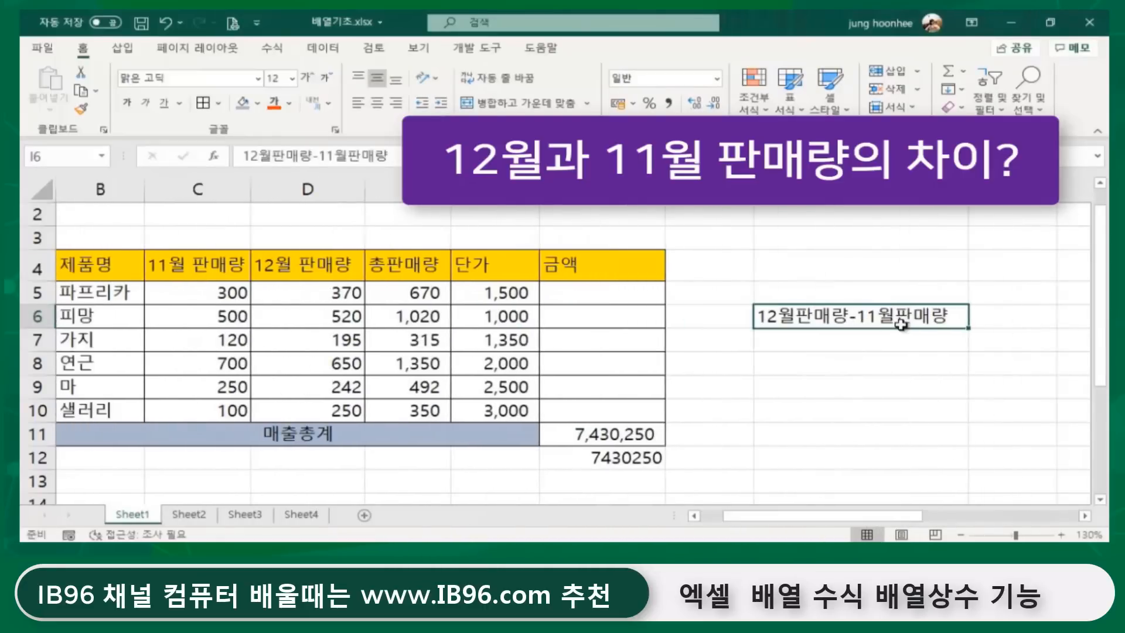
click(1007, 314)
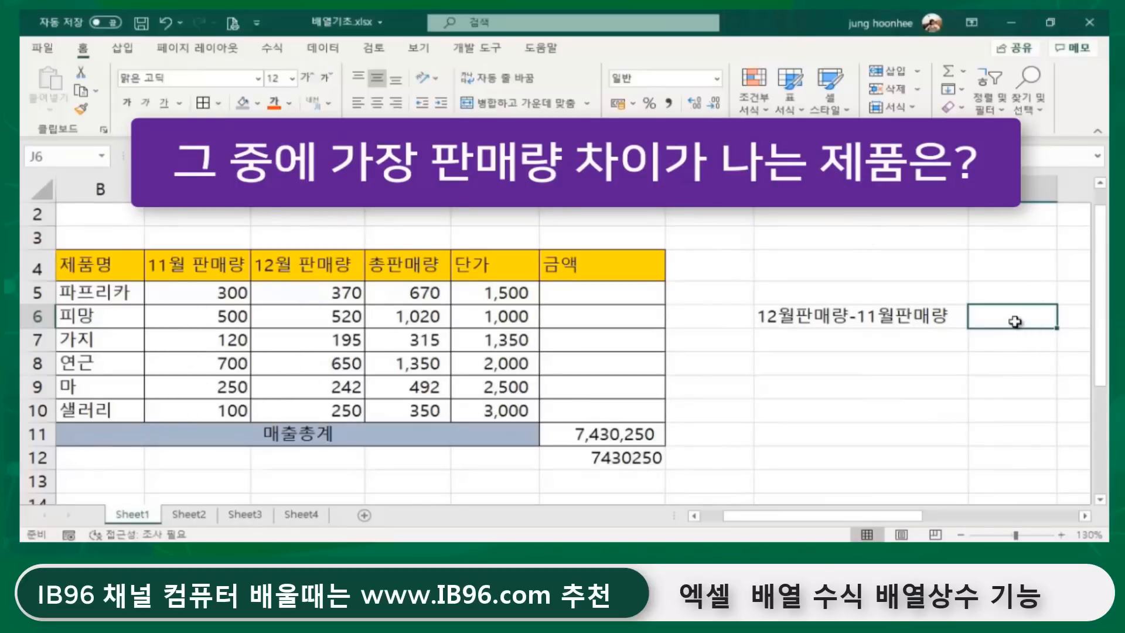
click(867, 369)
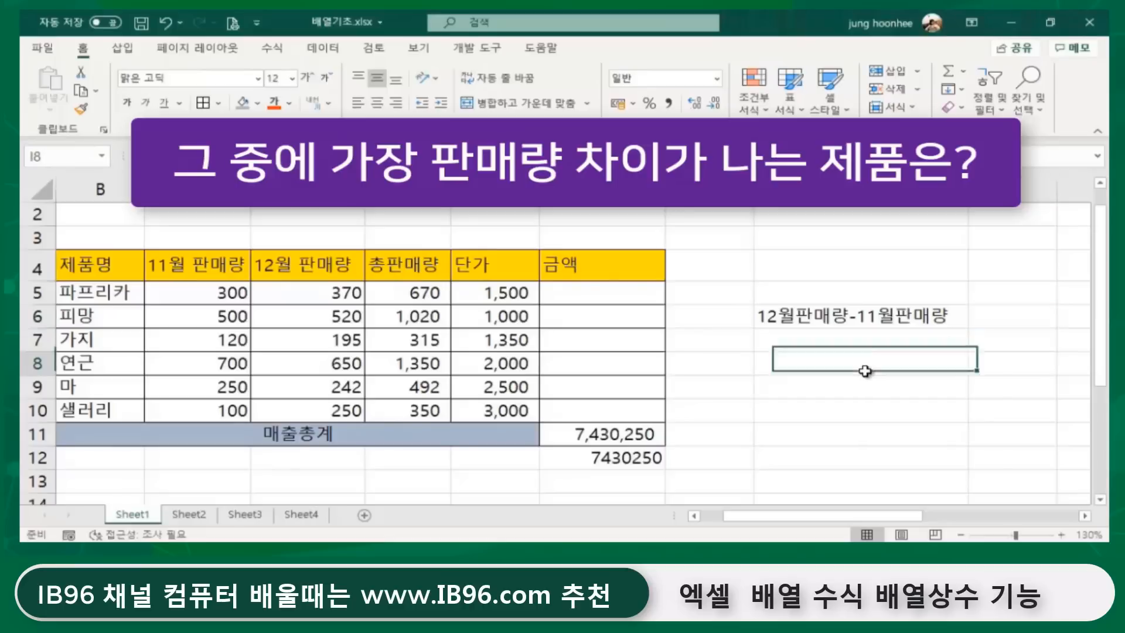
click(80, 337)
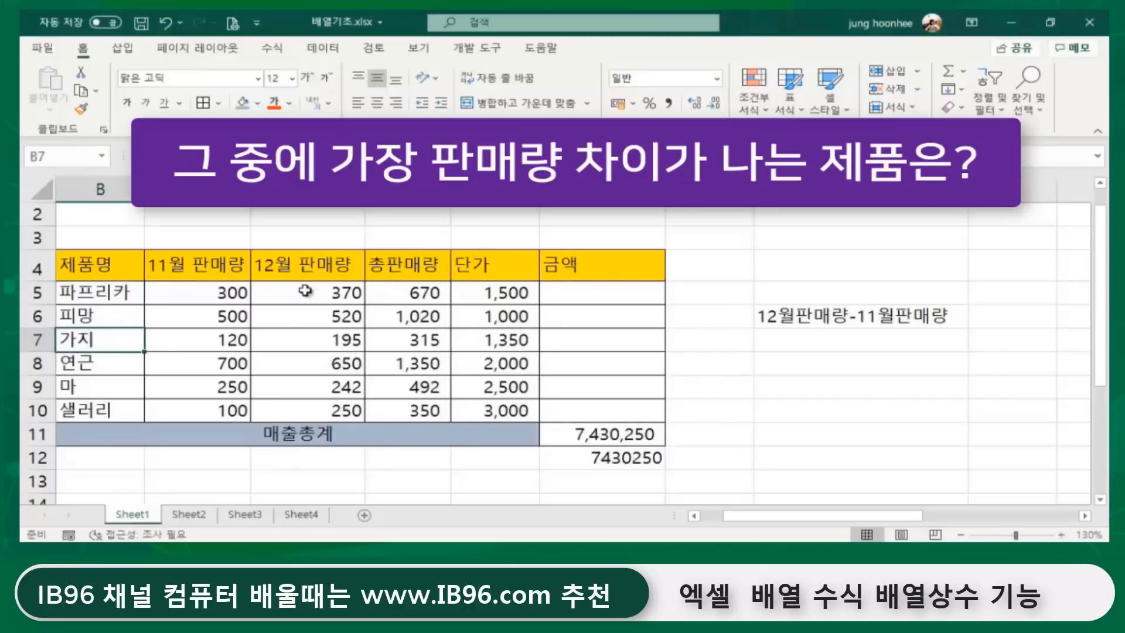
click(233, 291)
click(299, 290)
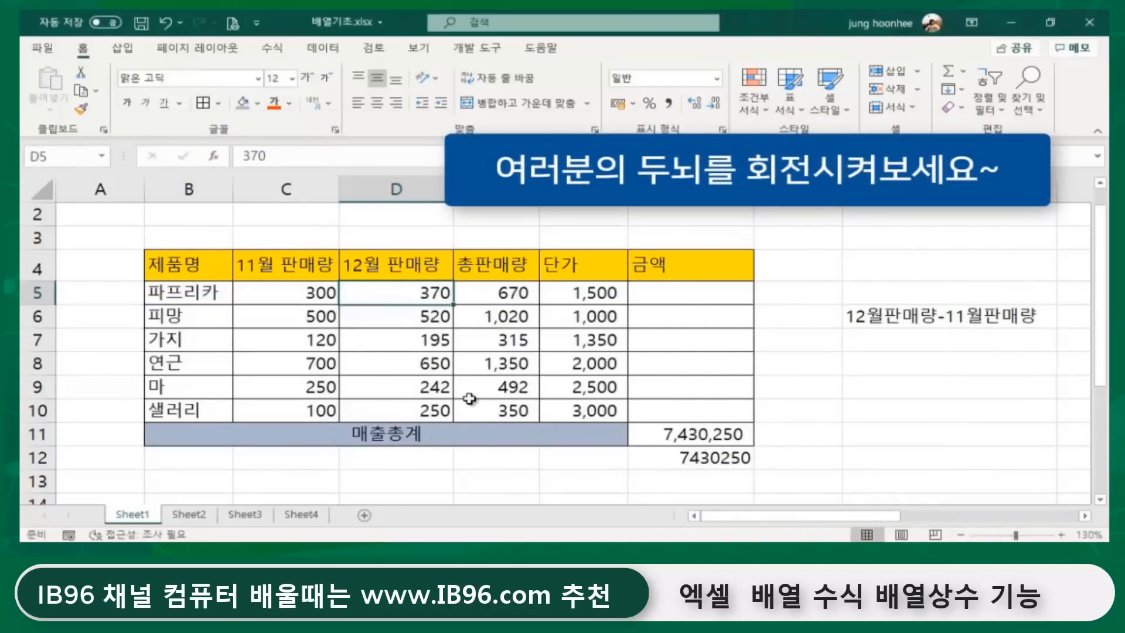
Calculate the monthly sales difference in H5 with =D5-C5 and fill the formula down to H10
click(800, 260)
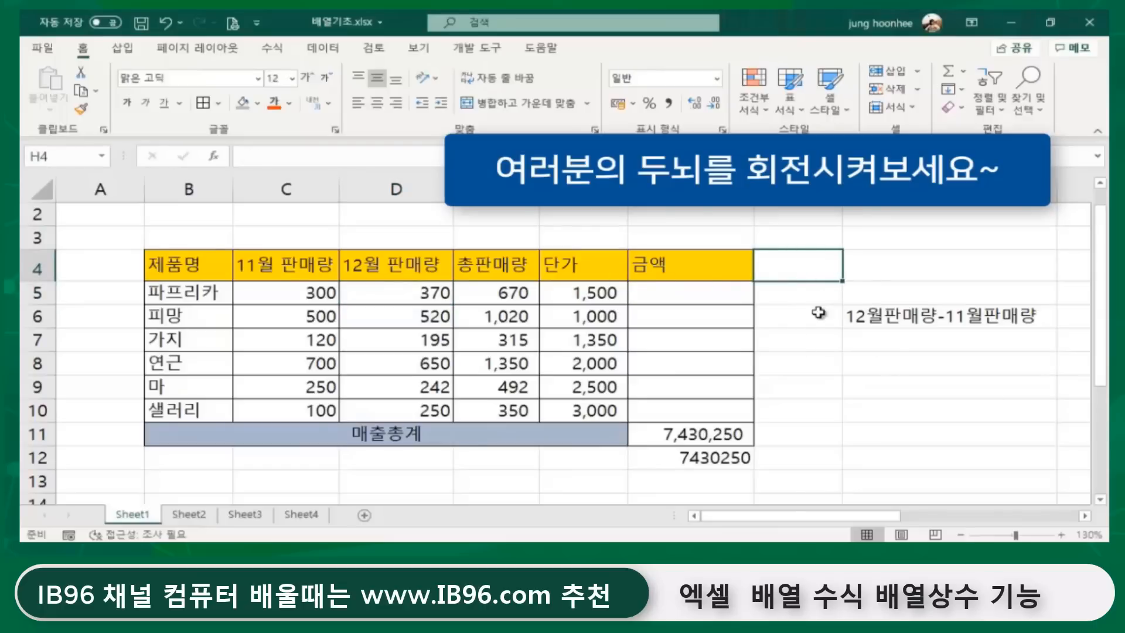
click(793, 296)
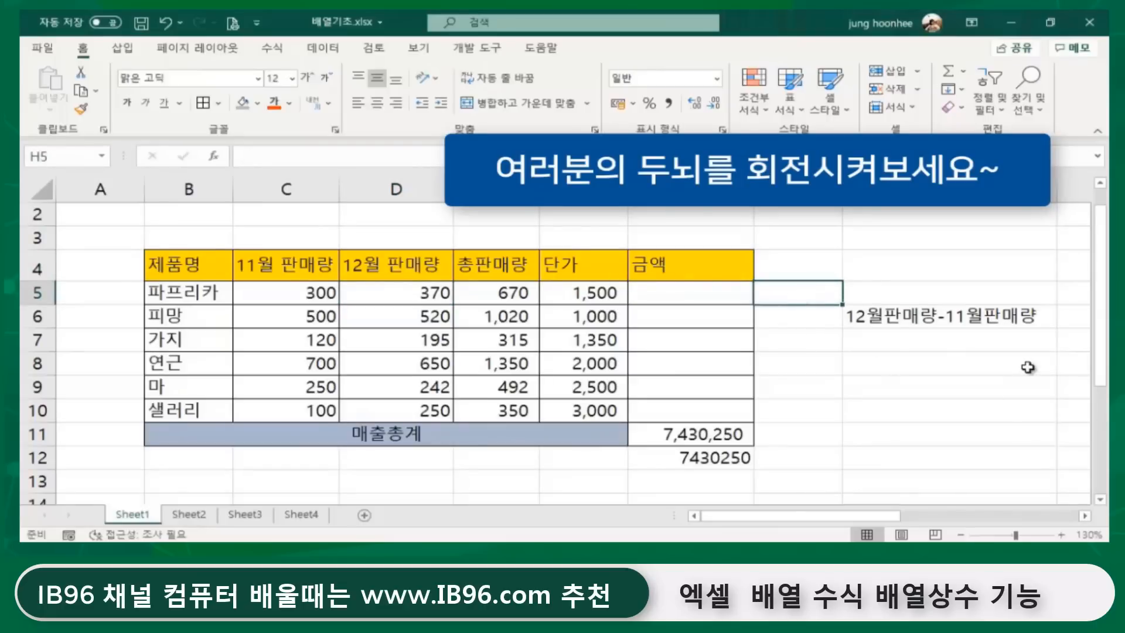
text(=)
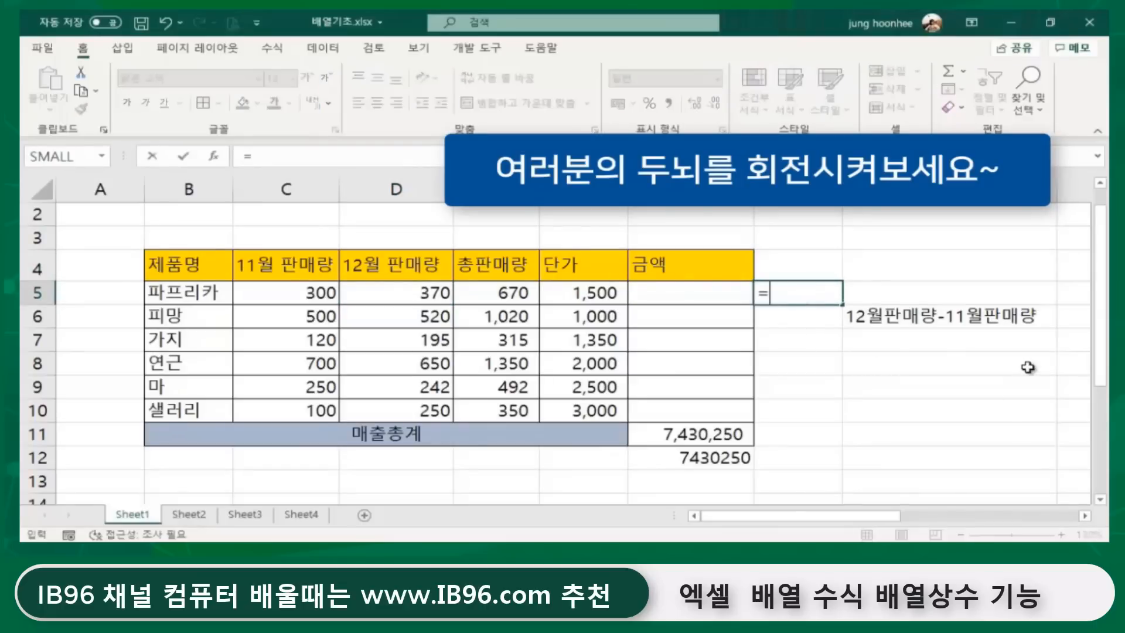
click(385, 296)
text(-)
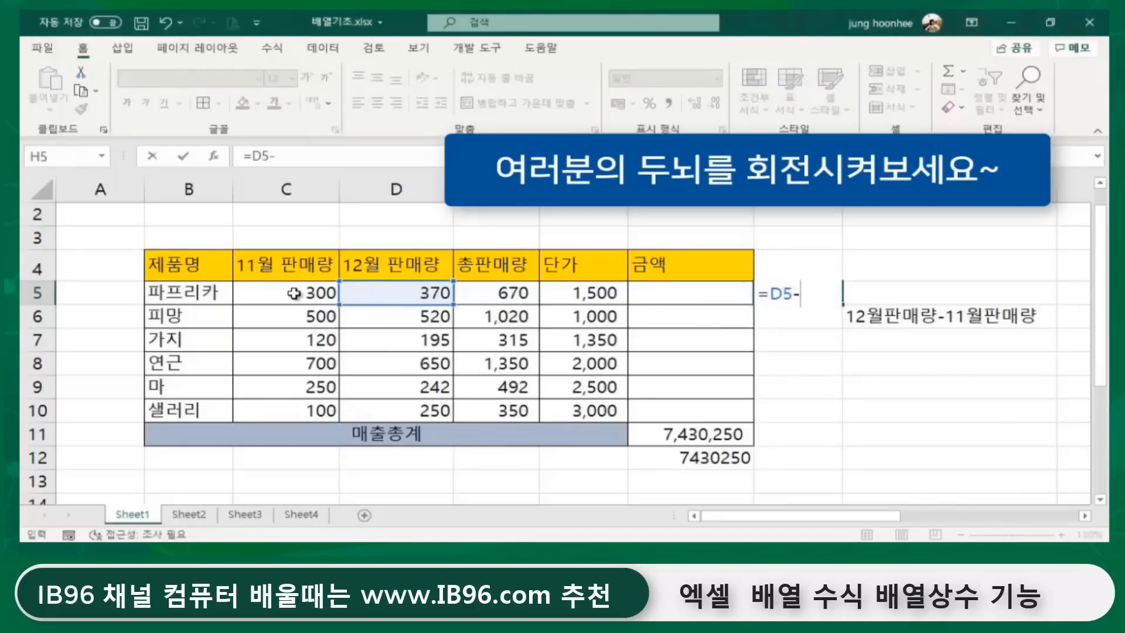
click(295, 293)
key(Return)
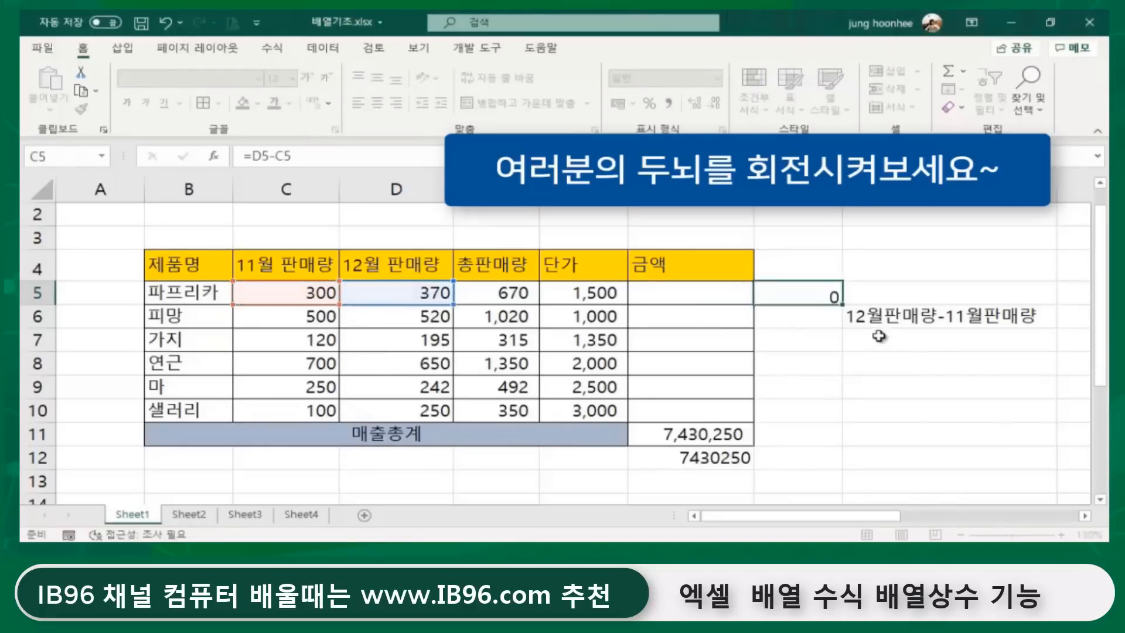
click(834, 294)
drag(843, 305, 842, 418)
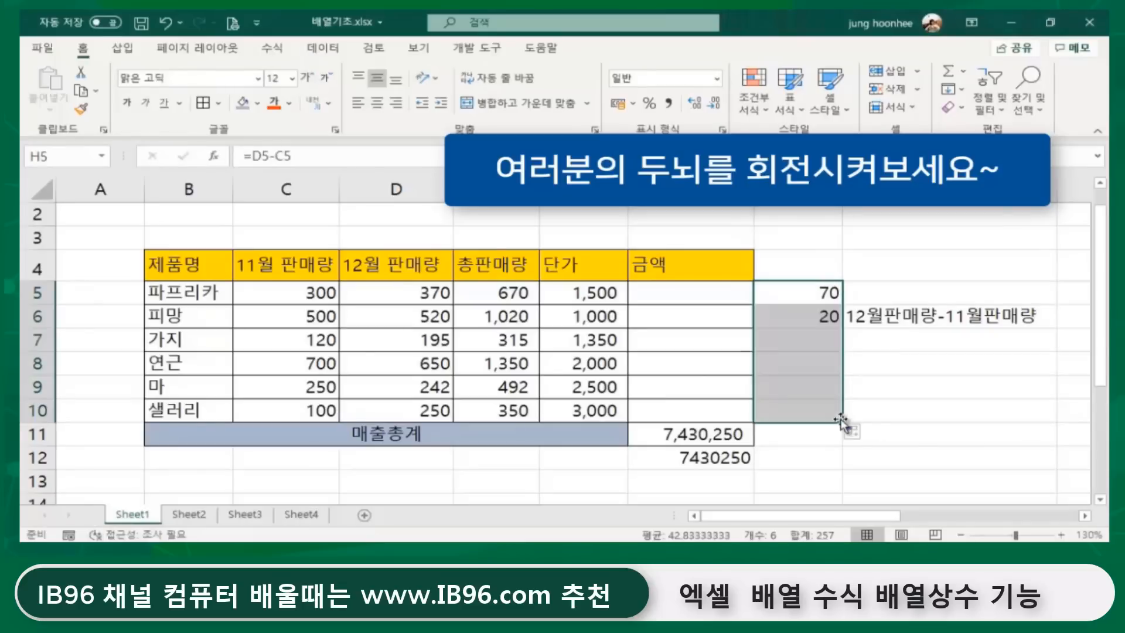
click(967, 444)
Check the differences in column H against the 12월 and 11월 판매량 values they come from
click(420, 291)
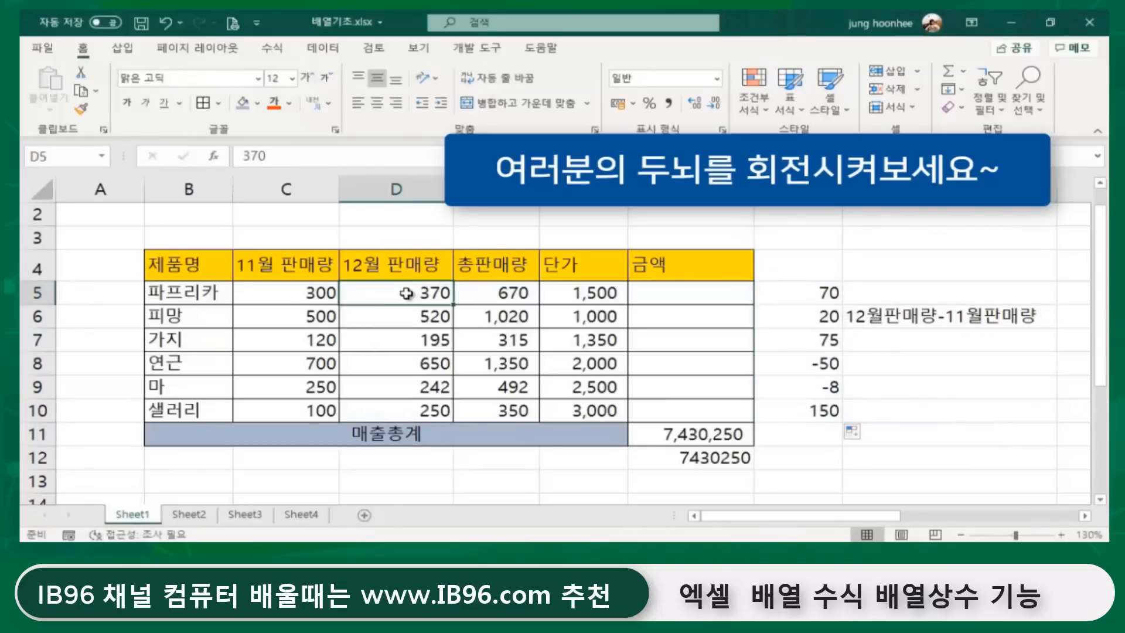
click(306, 297)
click(824, 287)
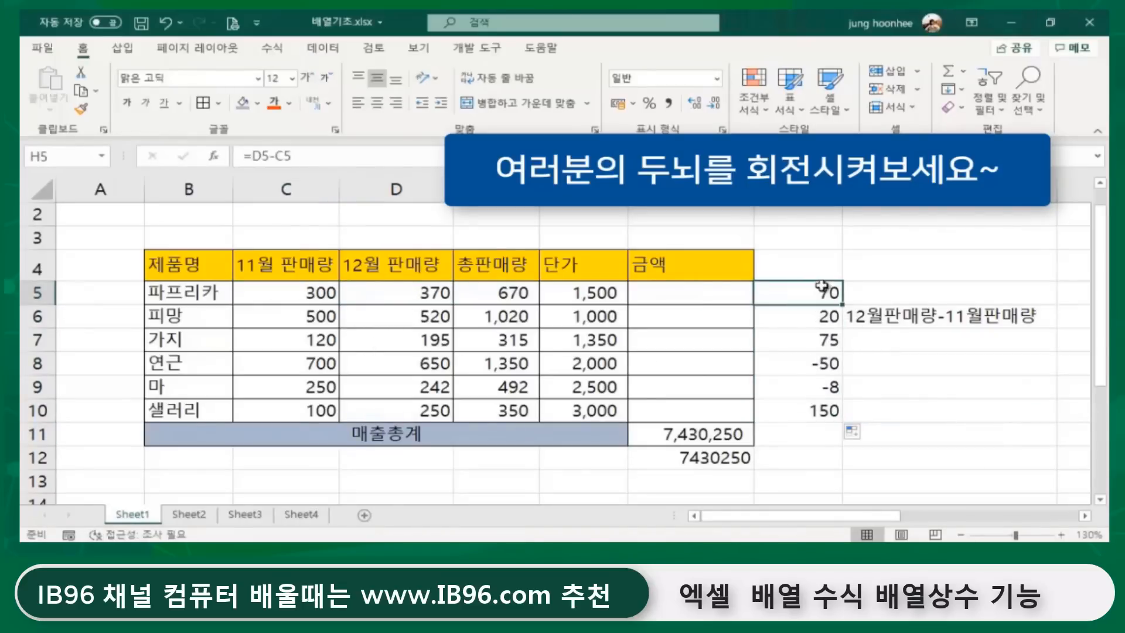
click(814, 321)
click(811, 346)
click(808, 394)
click(814, 415)
click(960, 444)
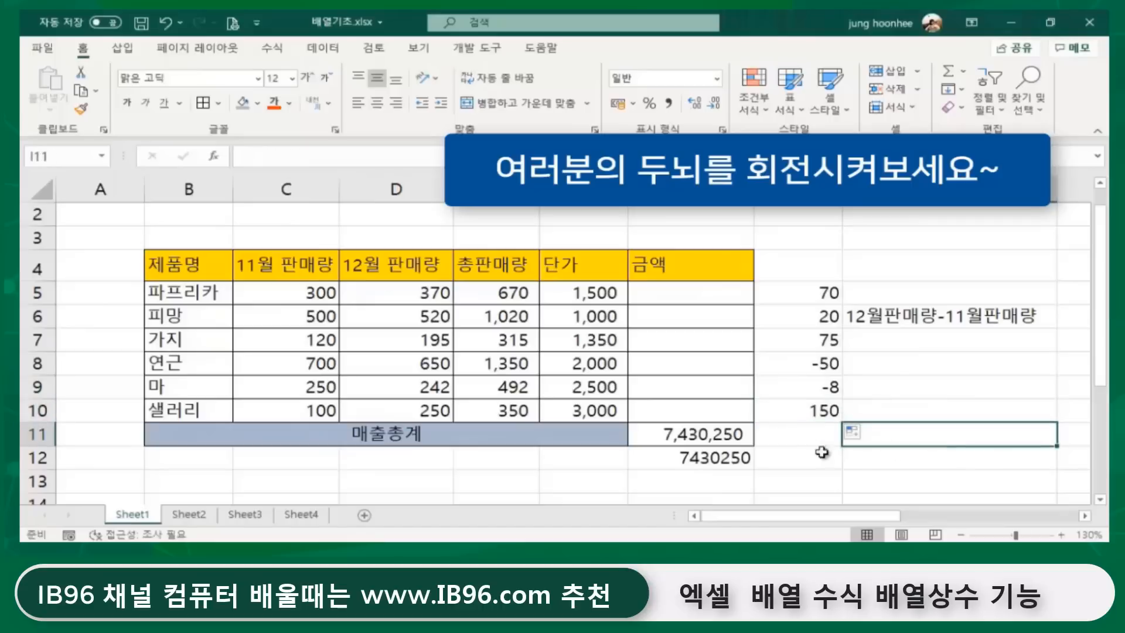
Find the largest sales difference in H11 with =MAX(H5:H10)
click(830, 434)
text(=ㅡㅁㄷ)
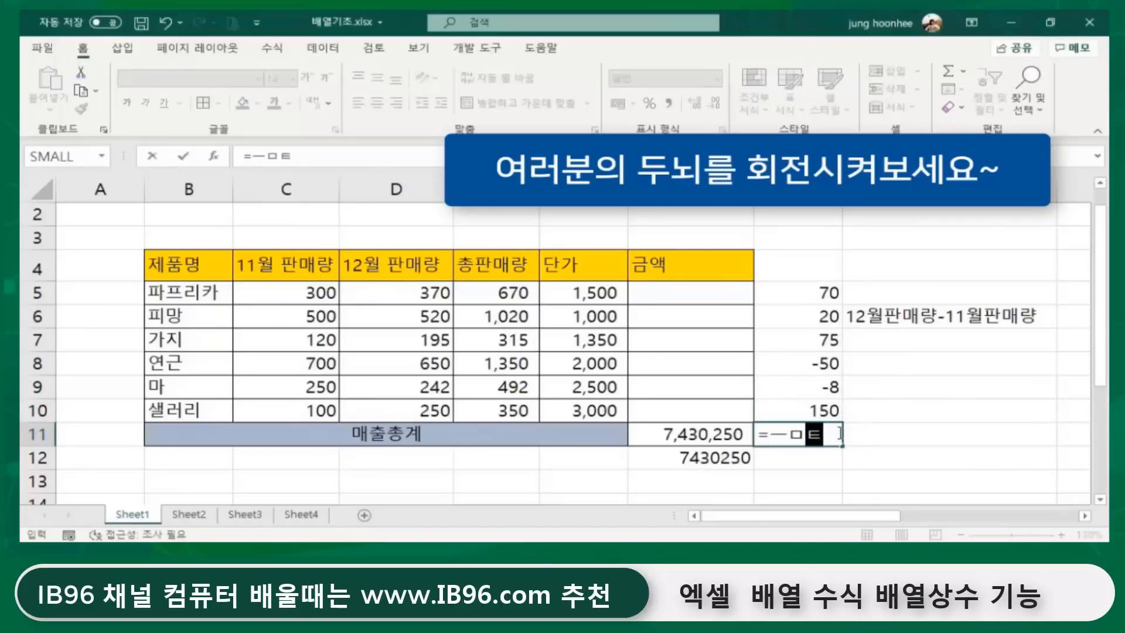
key(BackSpace)
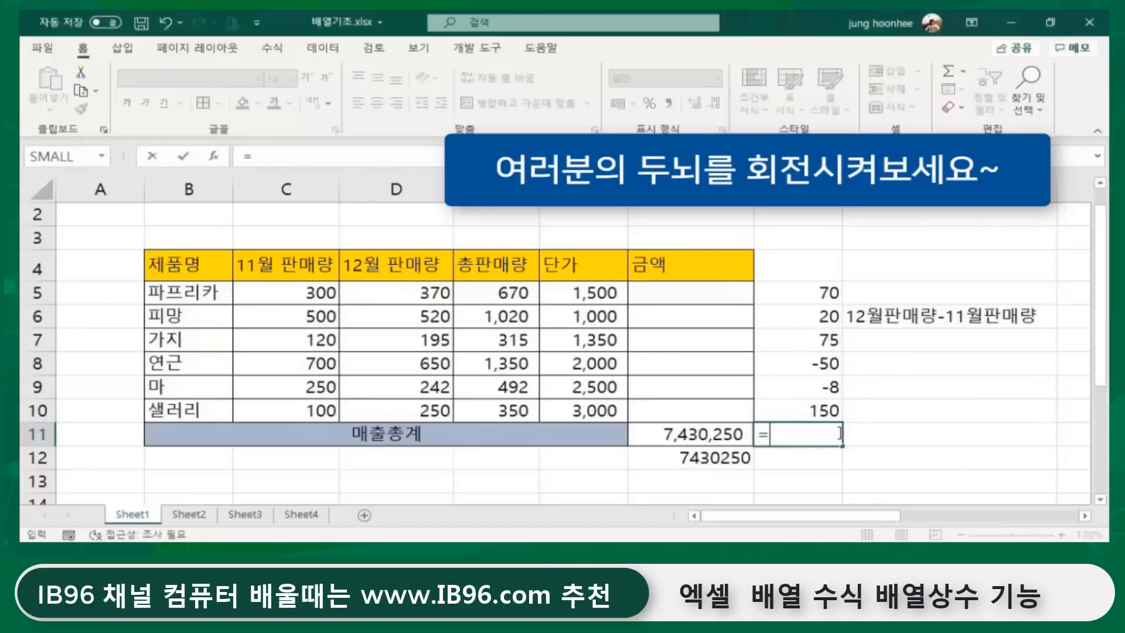
text(max()
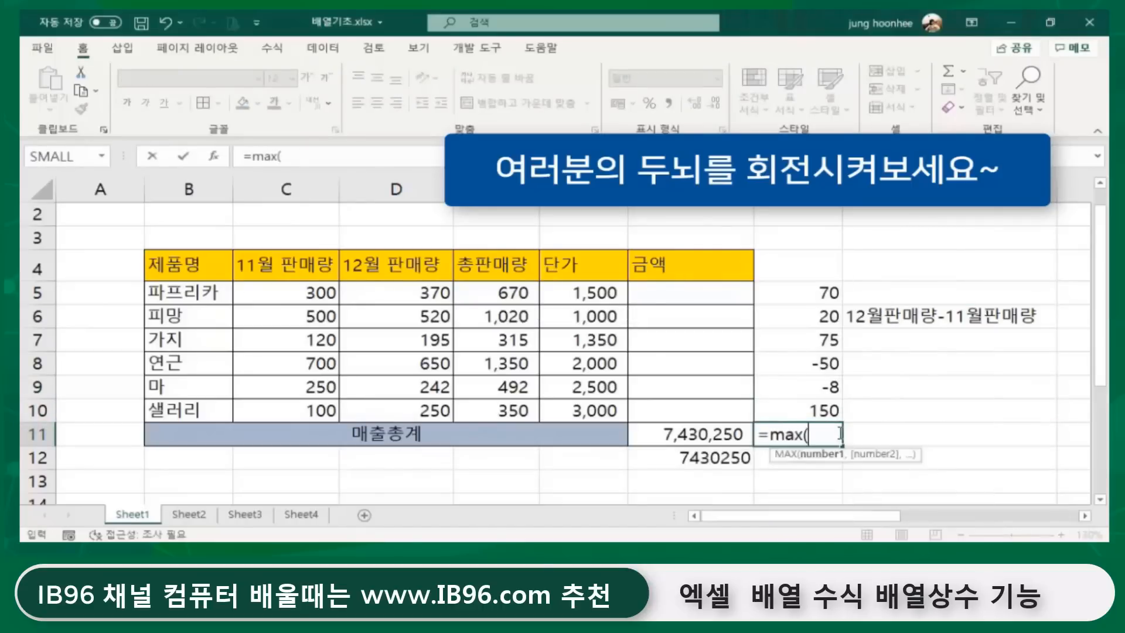
drag(823, 293, 829, 414)
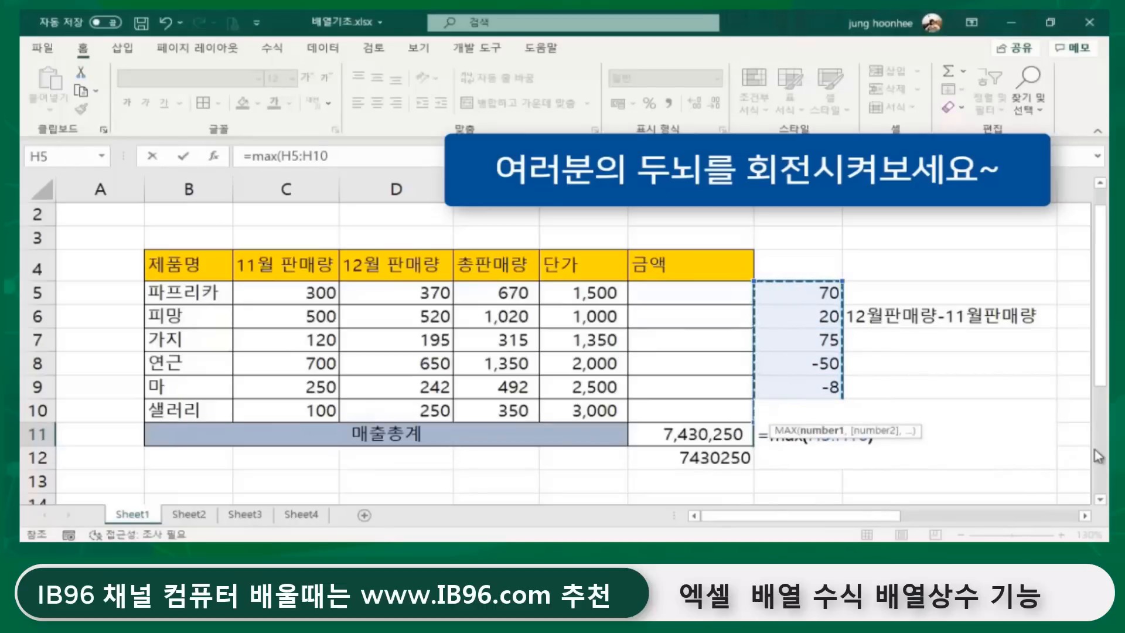
key(Return)
click(790, 438)
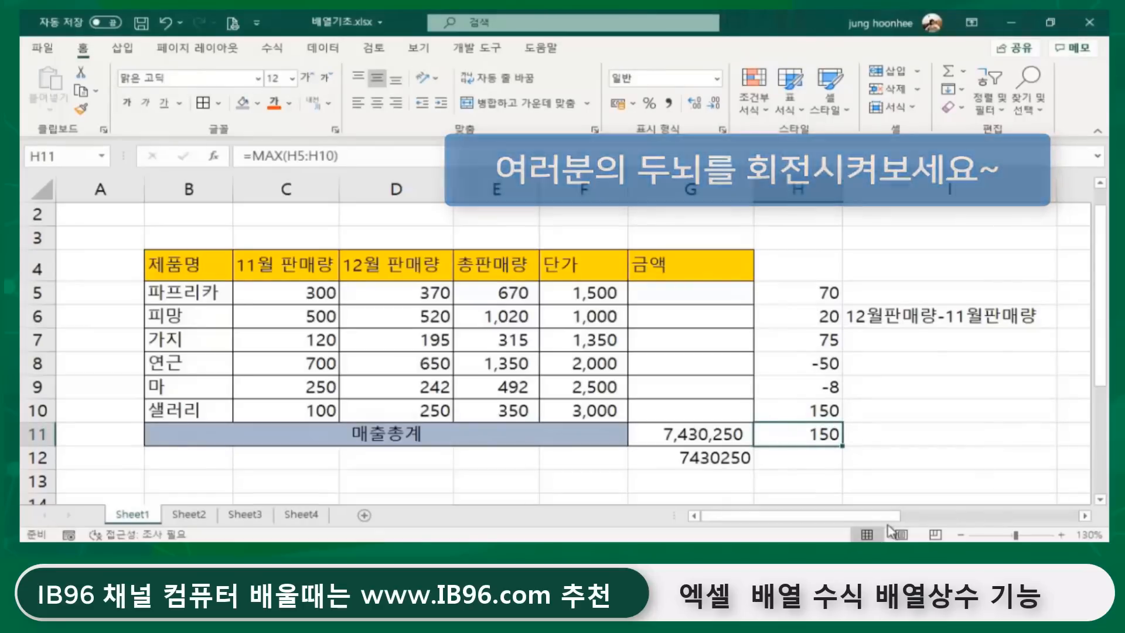
Calculate the largest December-minus-November sales difference in J6 with the array formula {=MAX(D5:D10-C5:C10)}
drag(883, 516, 953, 526)
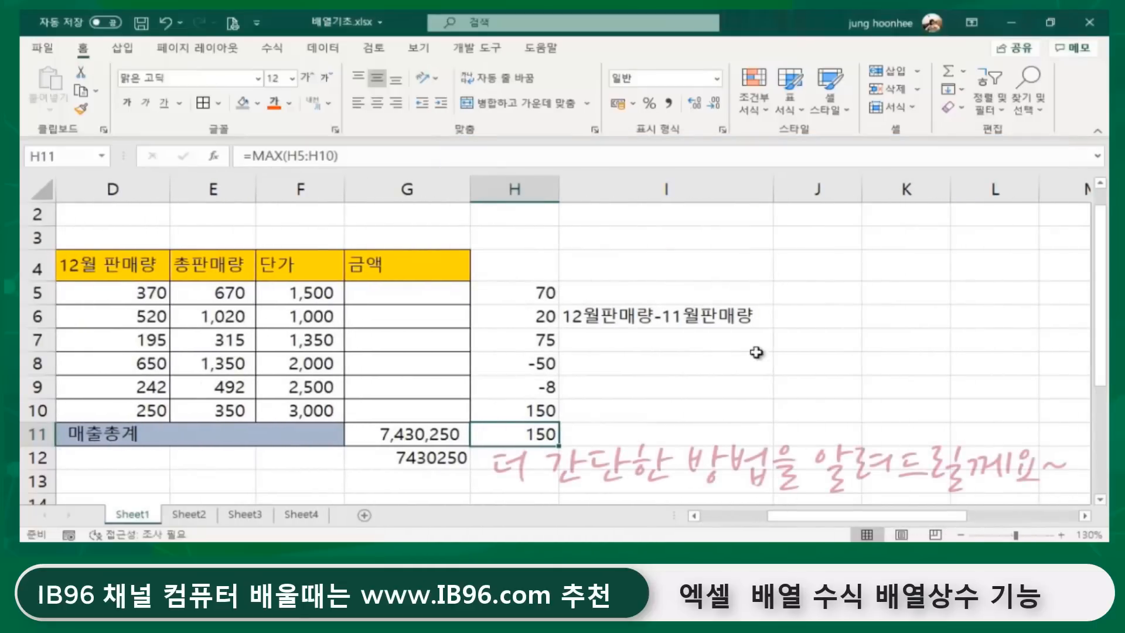
click(810, 320)
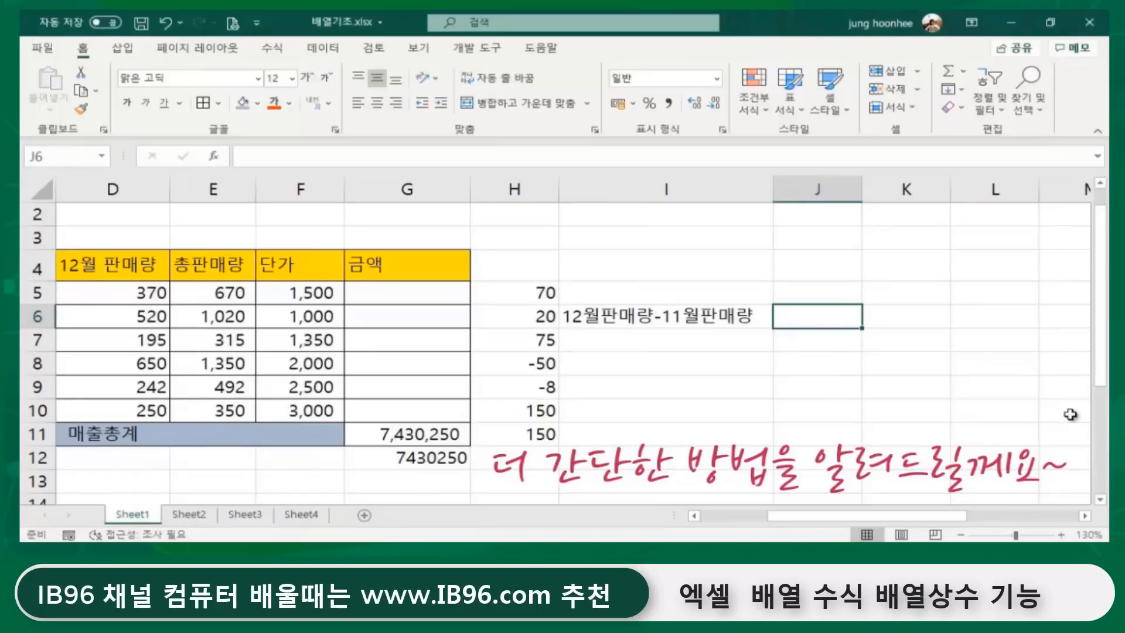
text(=)
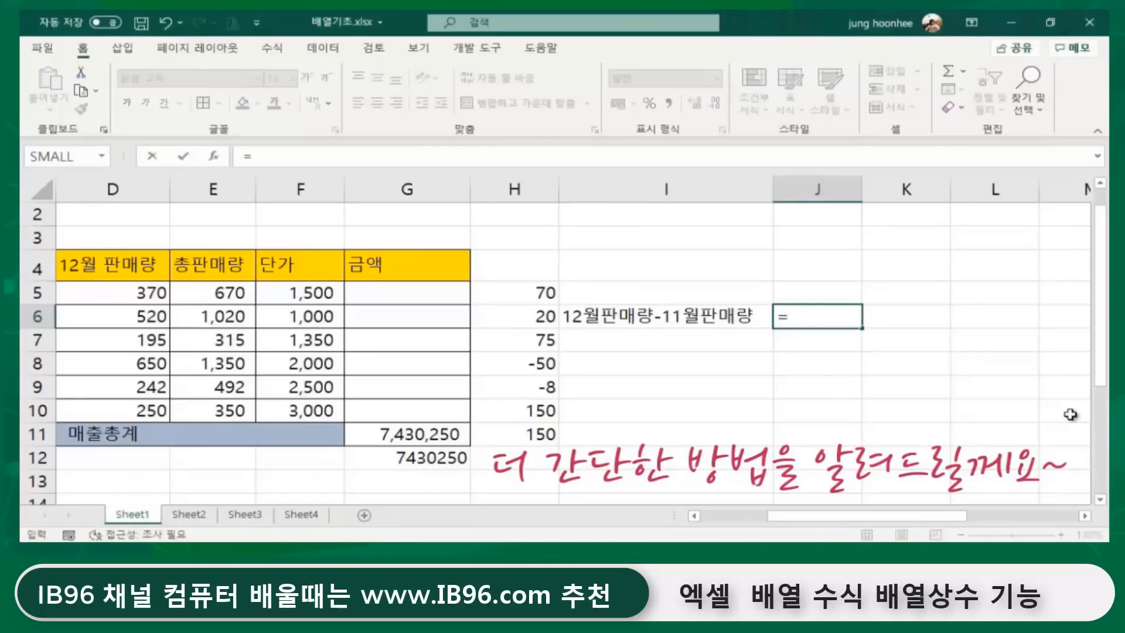
text(m)
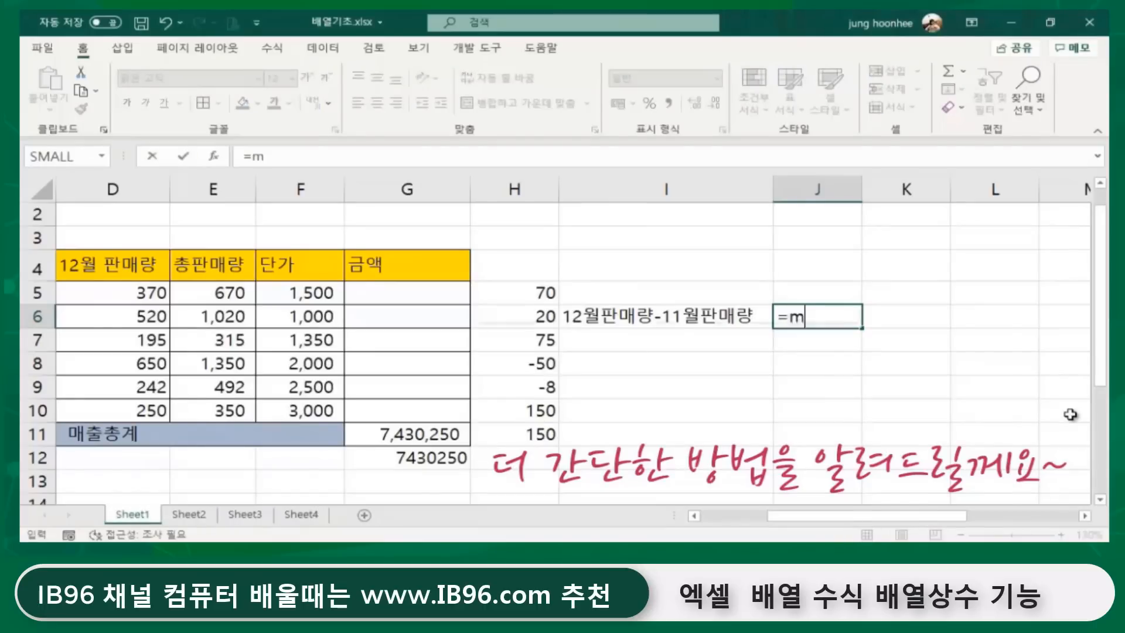
text(ax)
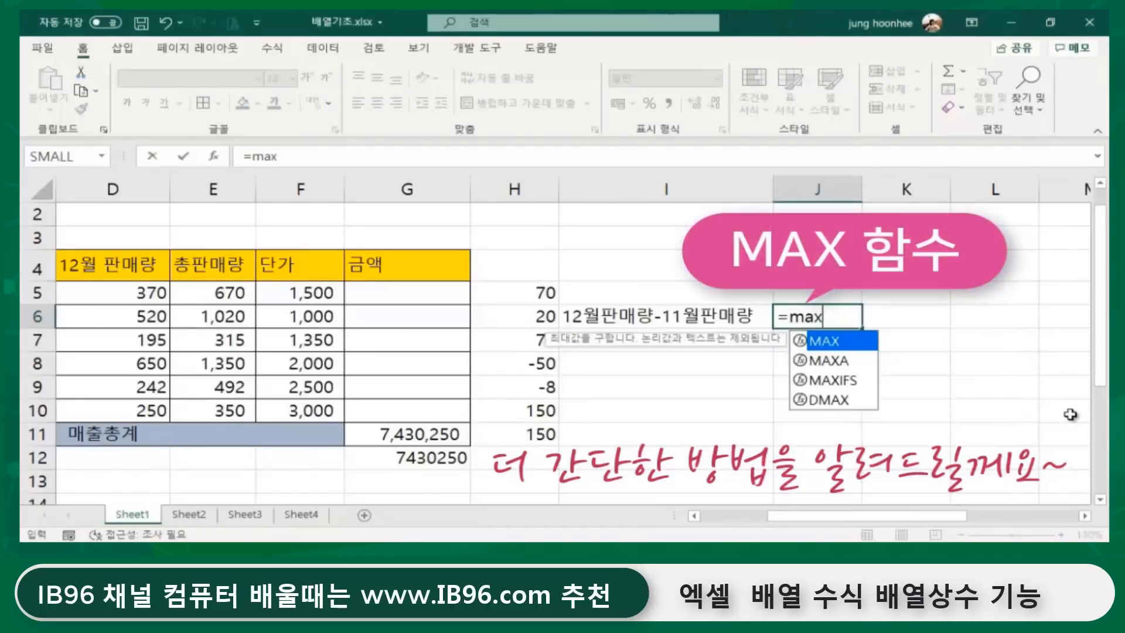
text(()
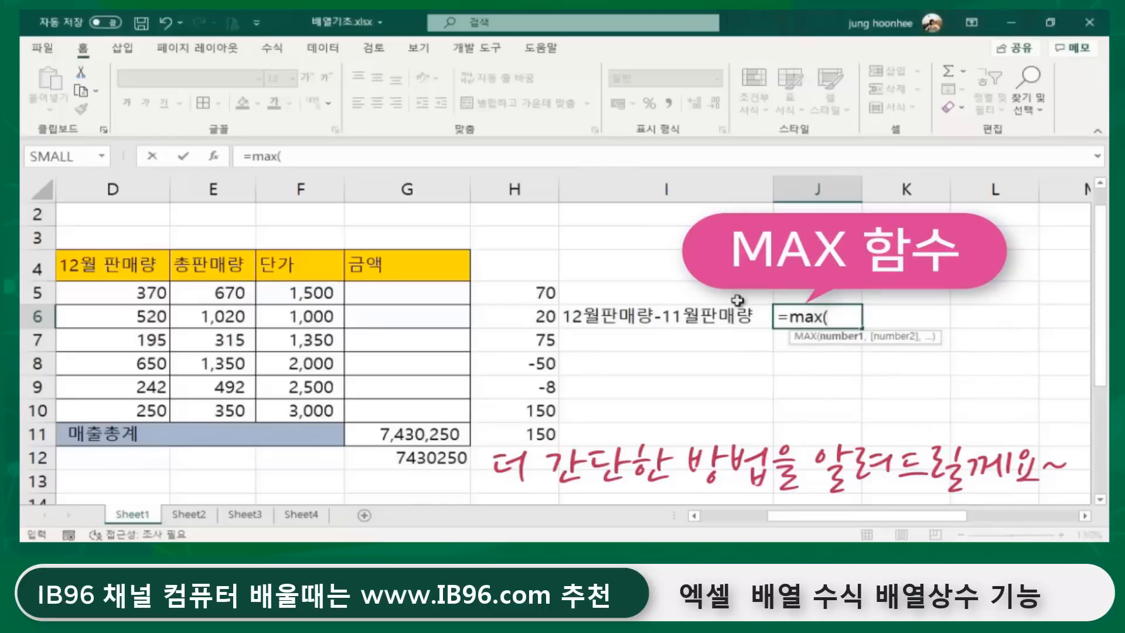
drag(789, 515, 728, 519)
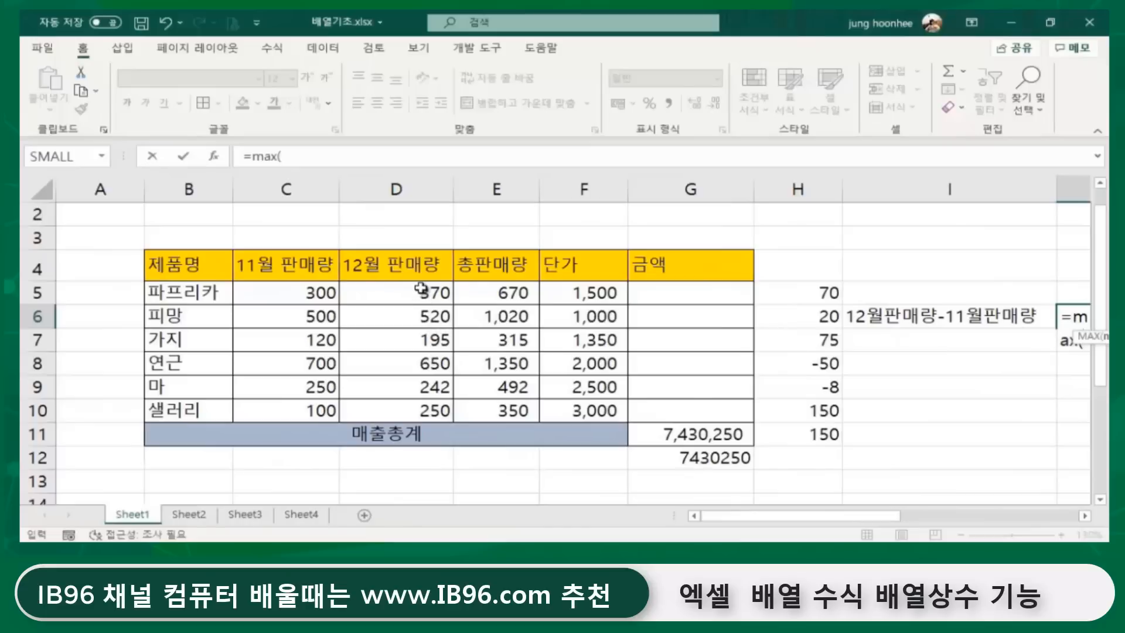
drag(420, 288, 415, 406)
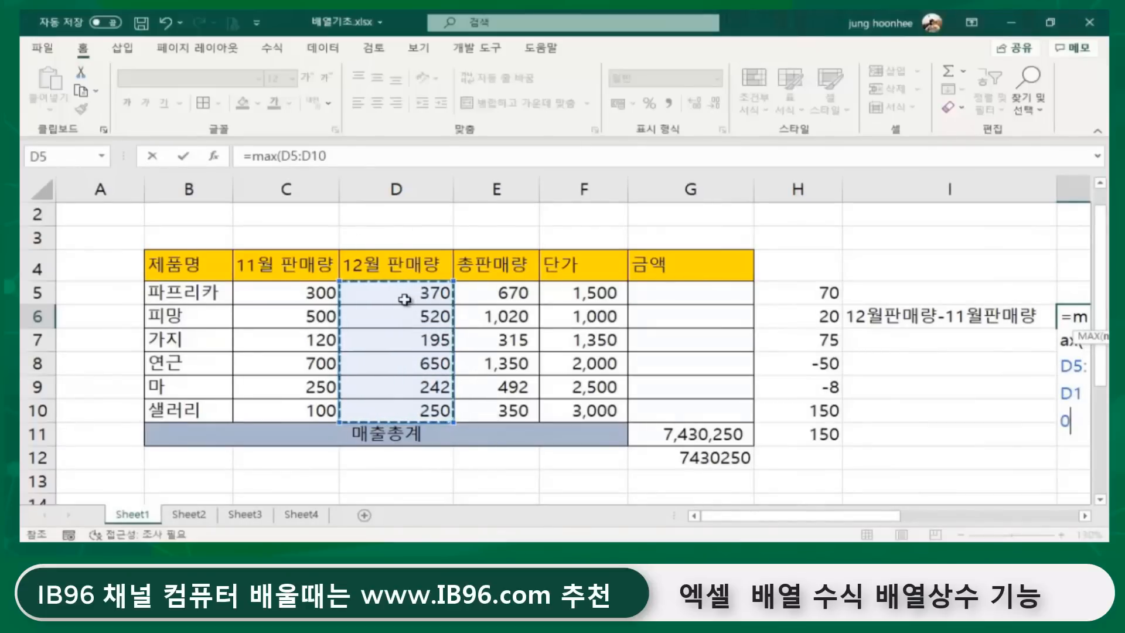
key(F2)
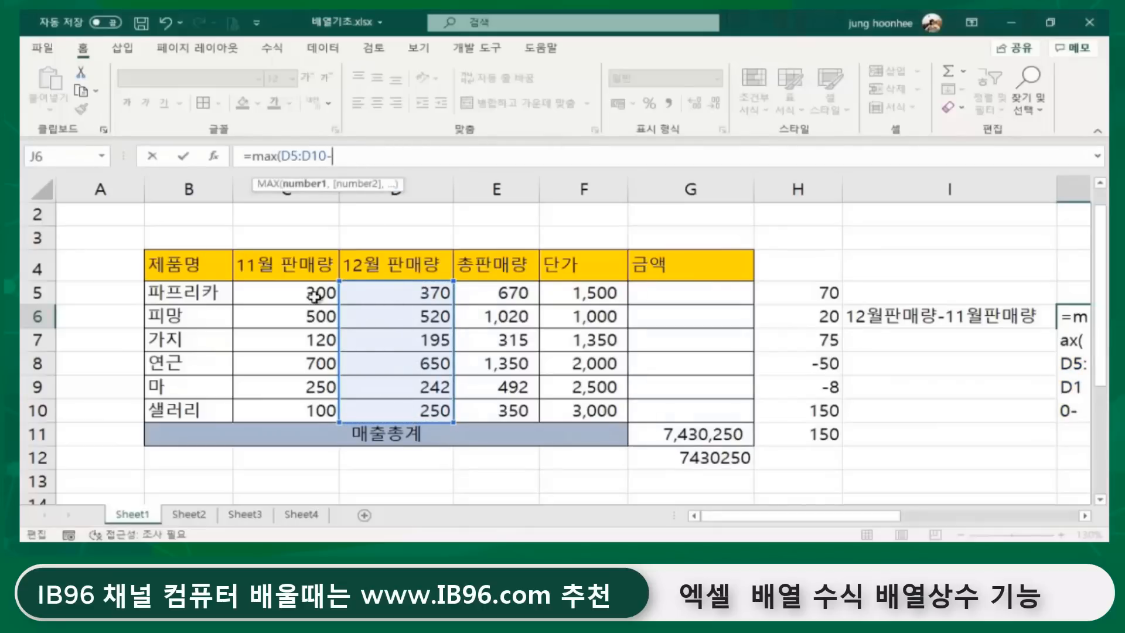
drag(300, 285, 364, 417)
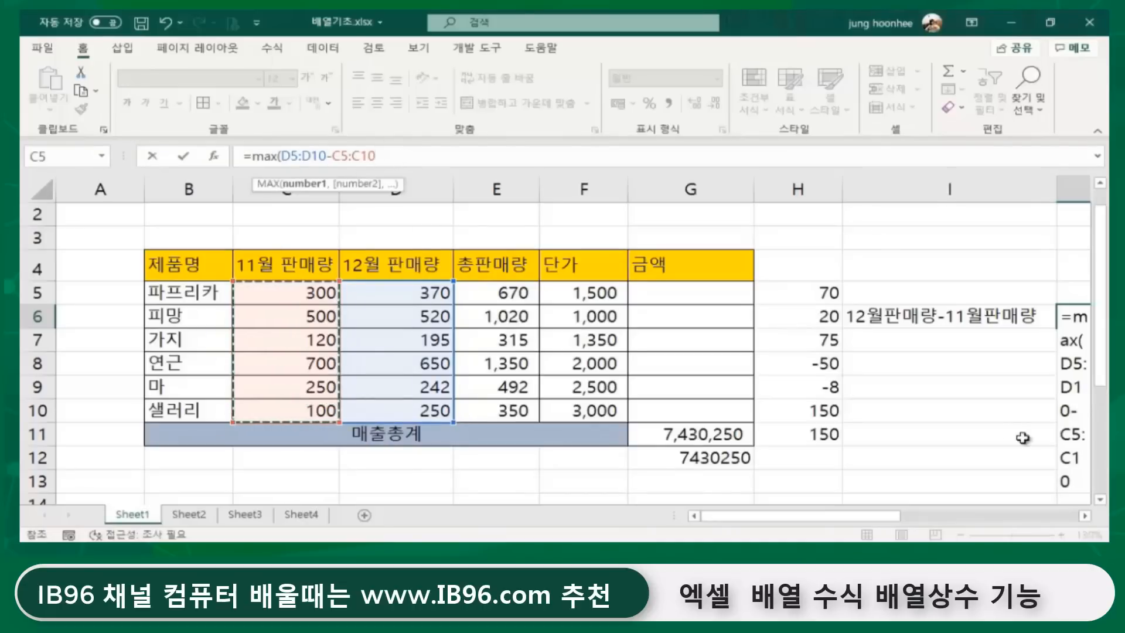
text())
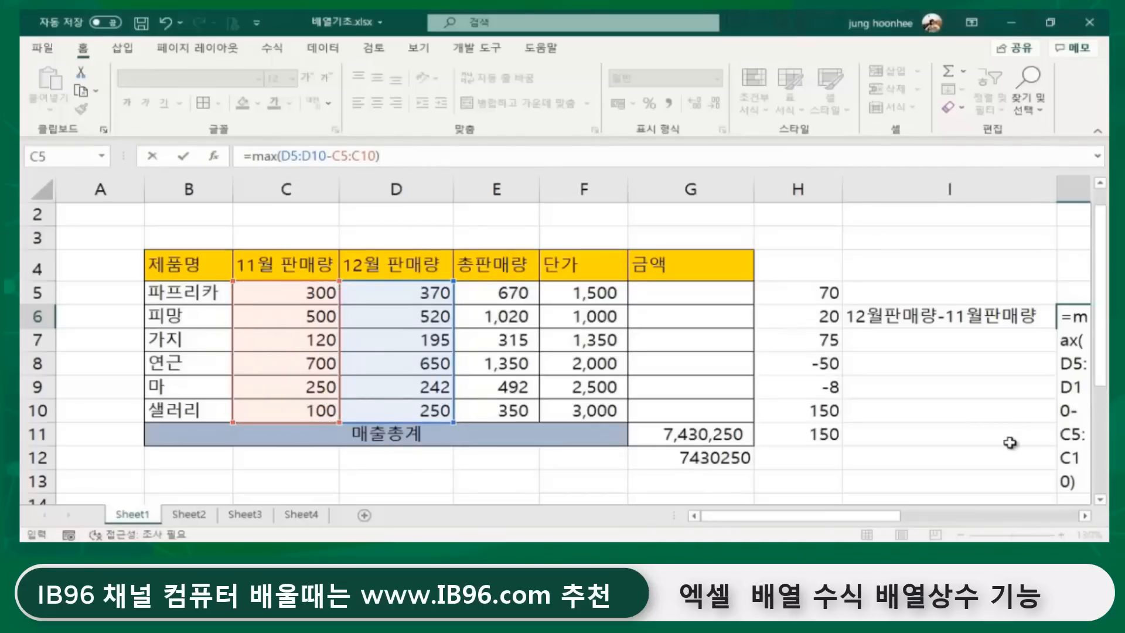
drag(874, 516, 974, 531)
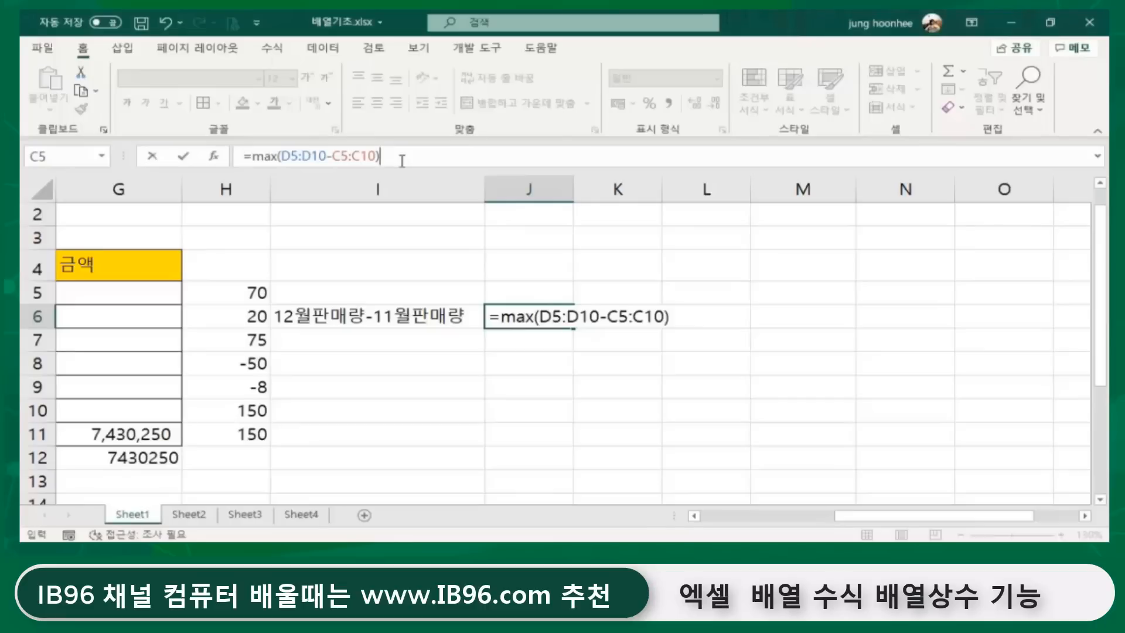
key(ctrl+shift+Return)
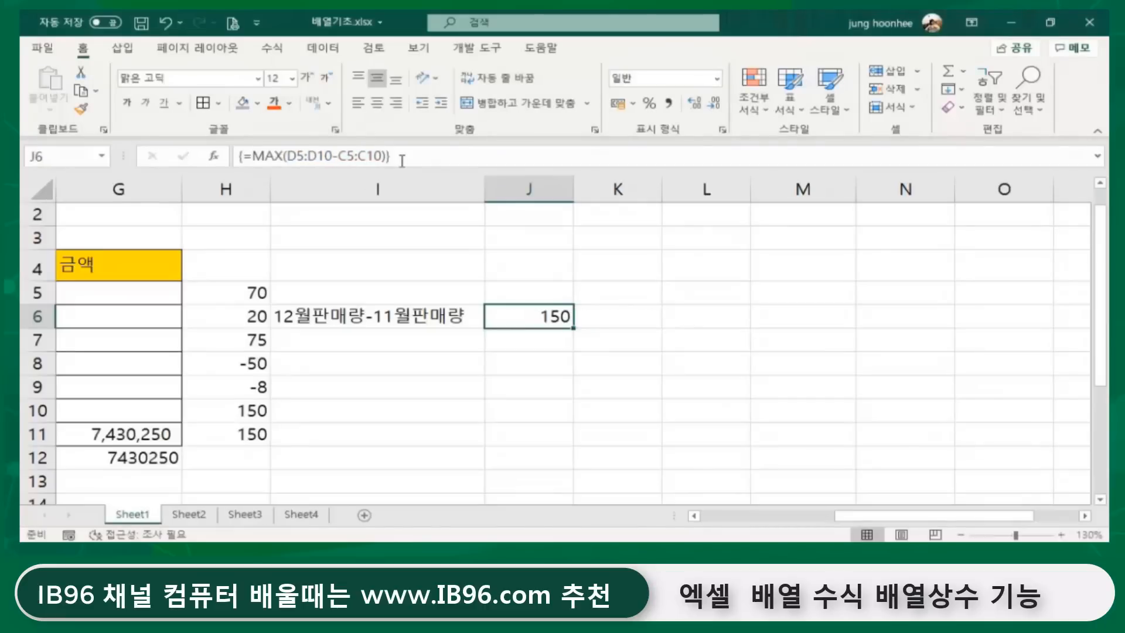
Compare the helper-column maximum in H11 and the differences above it with the array formula in J6
click(238, 434)
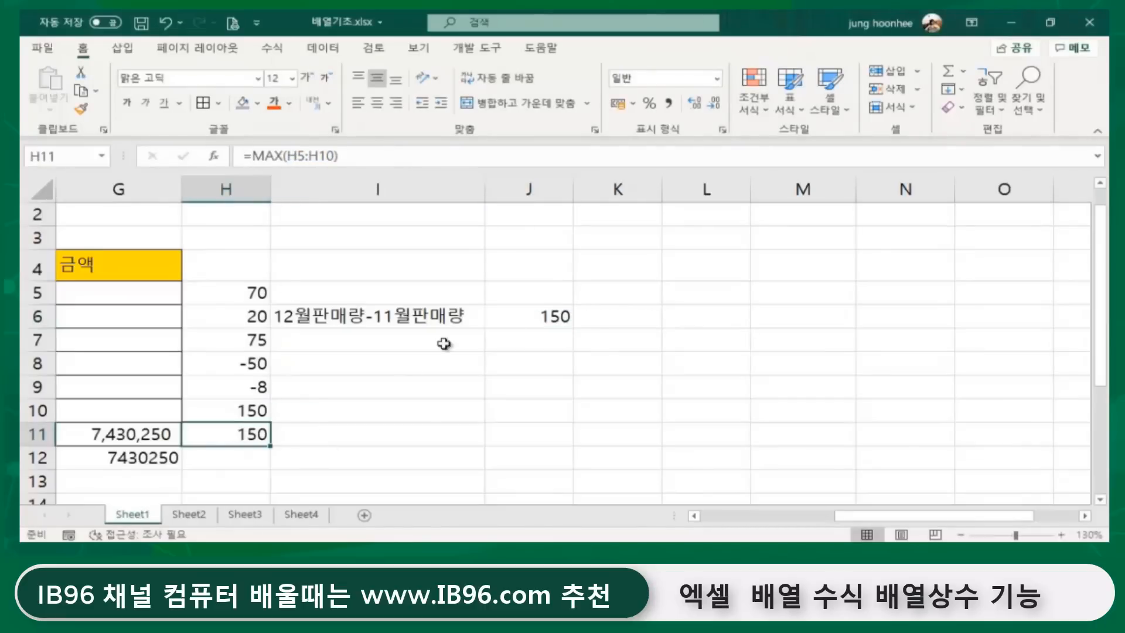
click(579, 316)
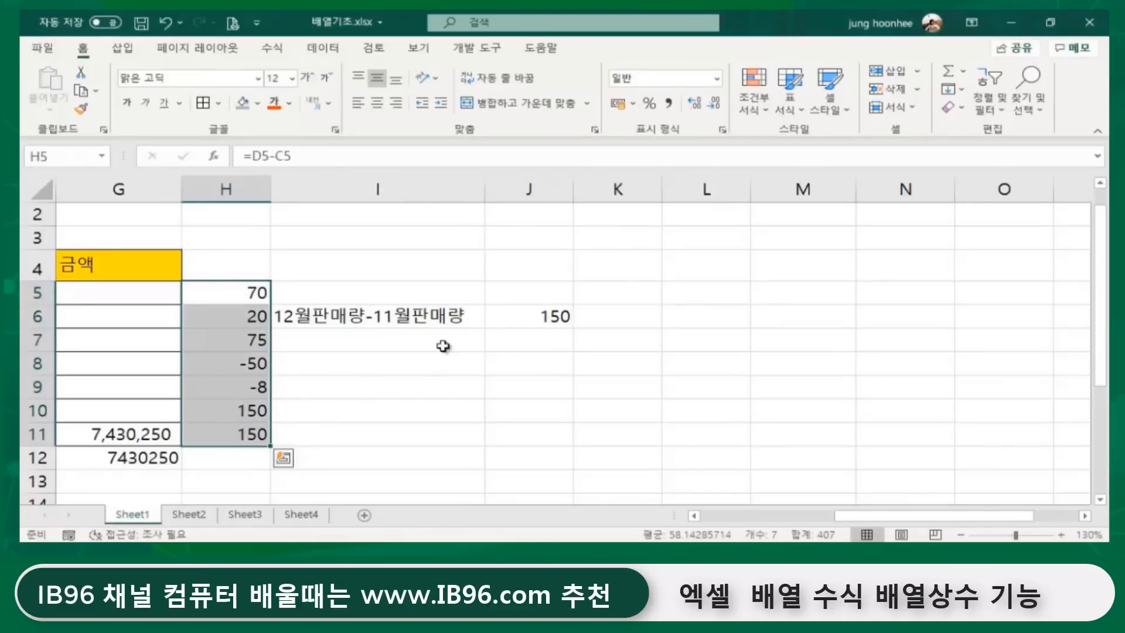
click(525, 313)
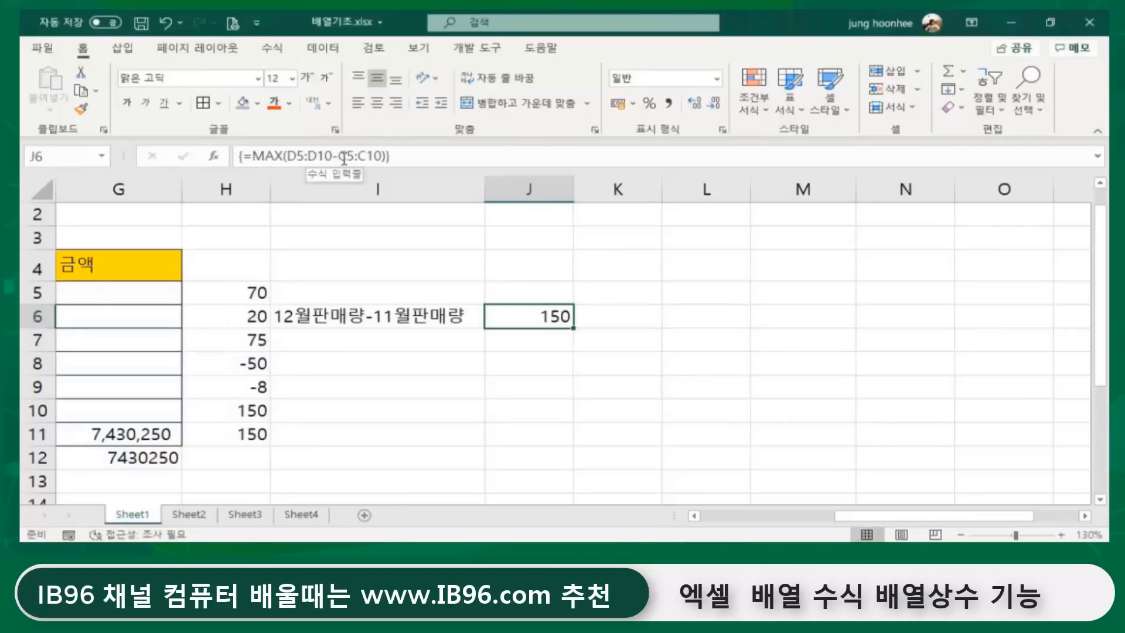
Enter the label 매출액1,2,3위 합계 in I7, below the 12월판매량-11월판매량 label
click(409, 356)
click(367, 339)
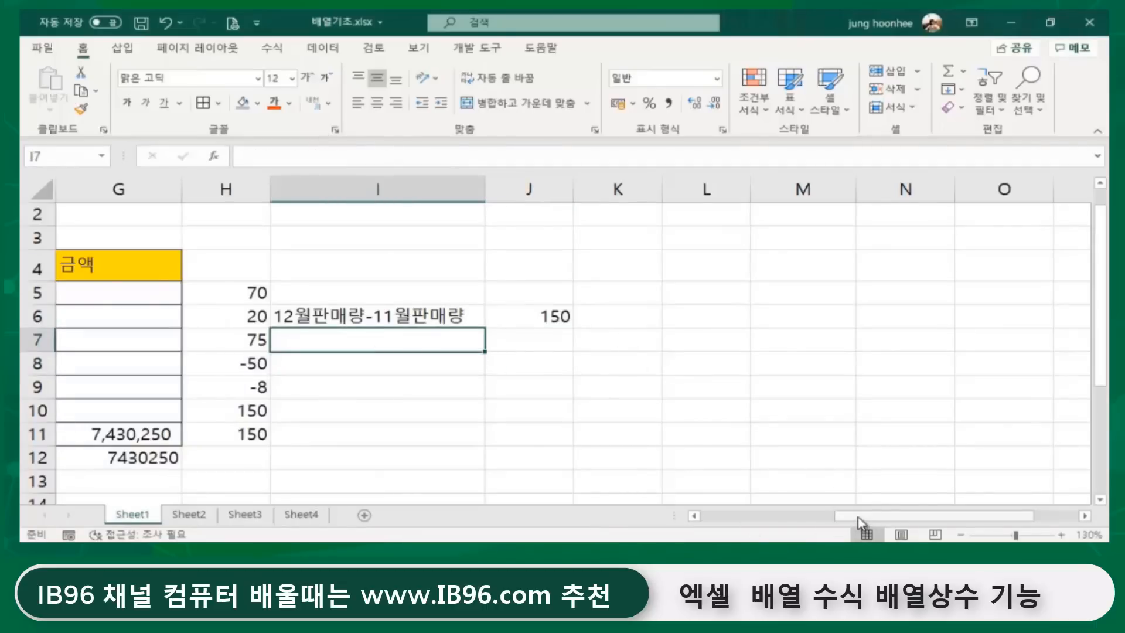
drag(860, 521, 814, 514)
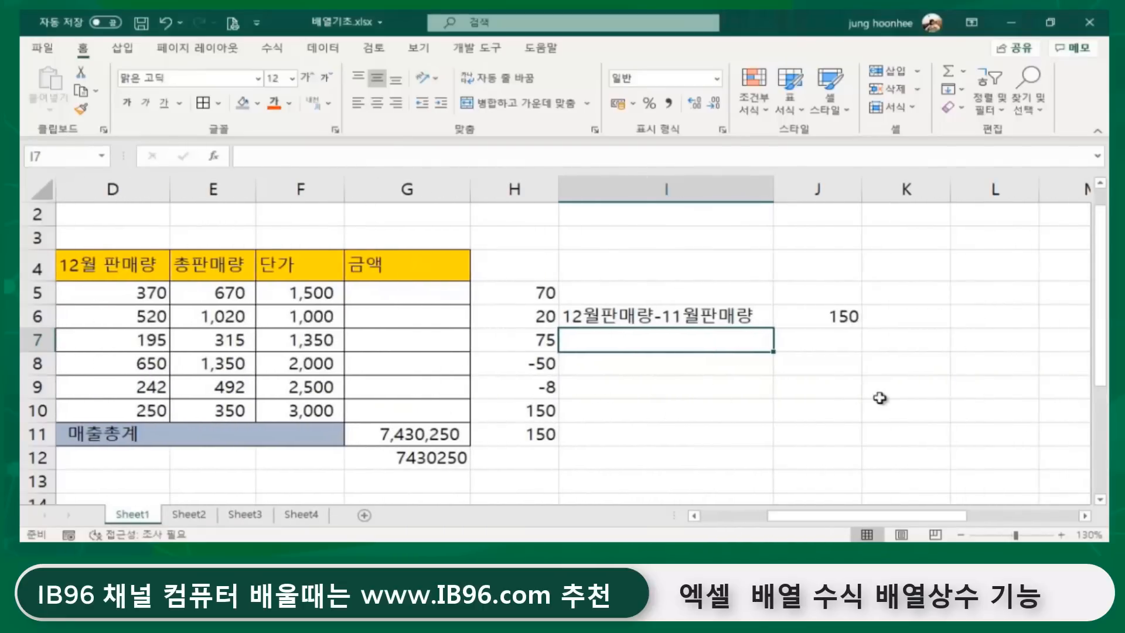
text(ao)
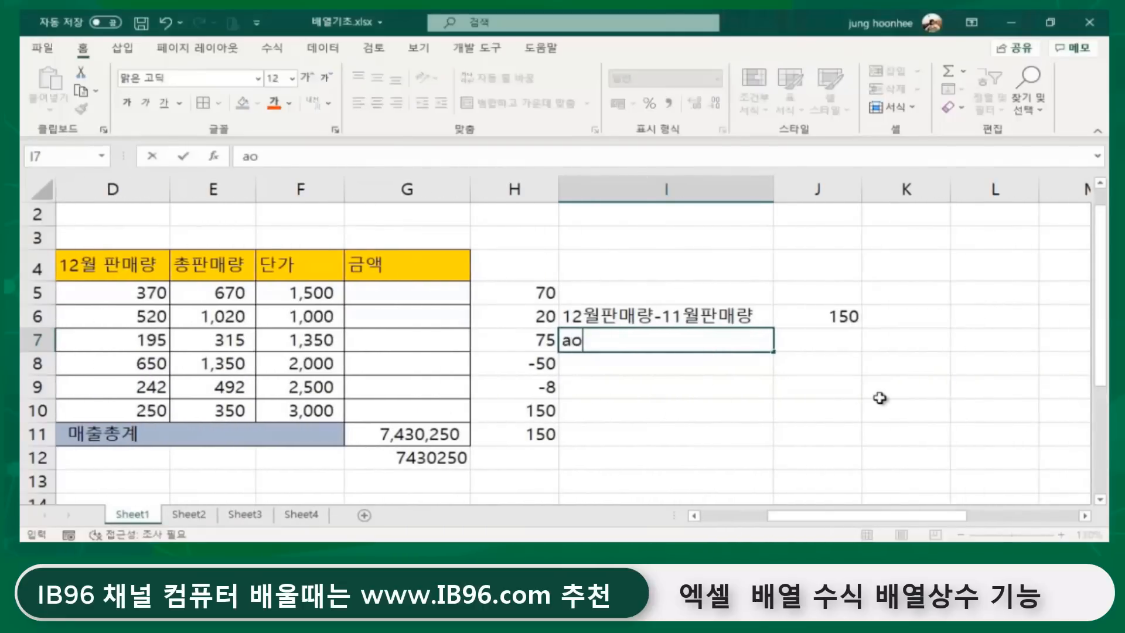
key(BackSpace)
key(BackSpace)
text(매출액)
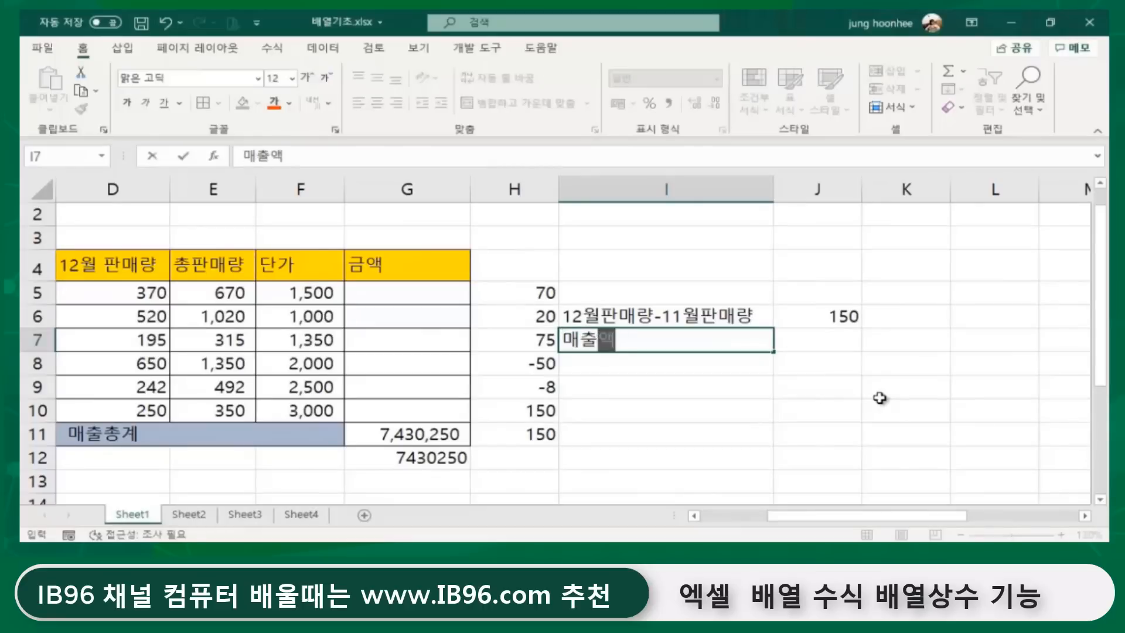
text(1,2)
text(,3우)
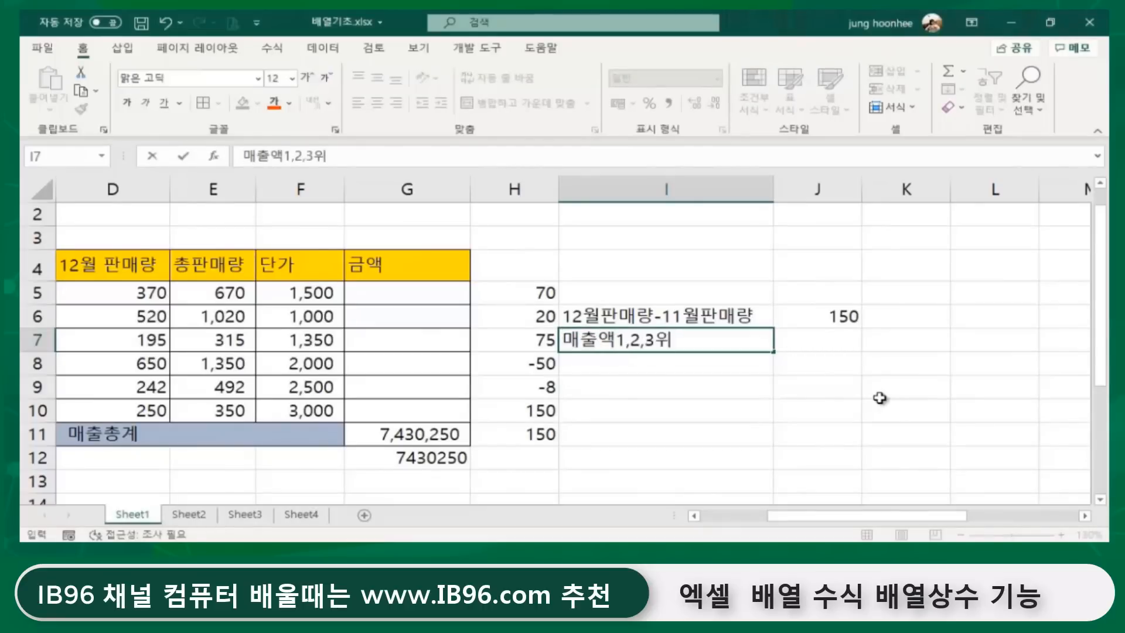
text( 합ㄱ)
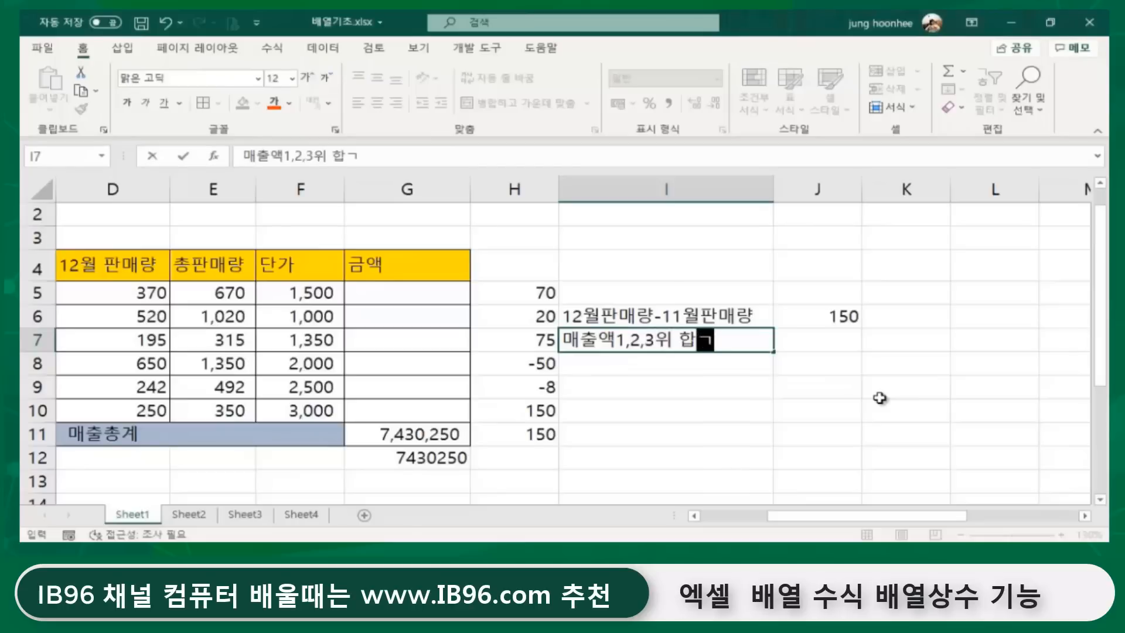
key(Return)
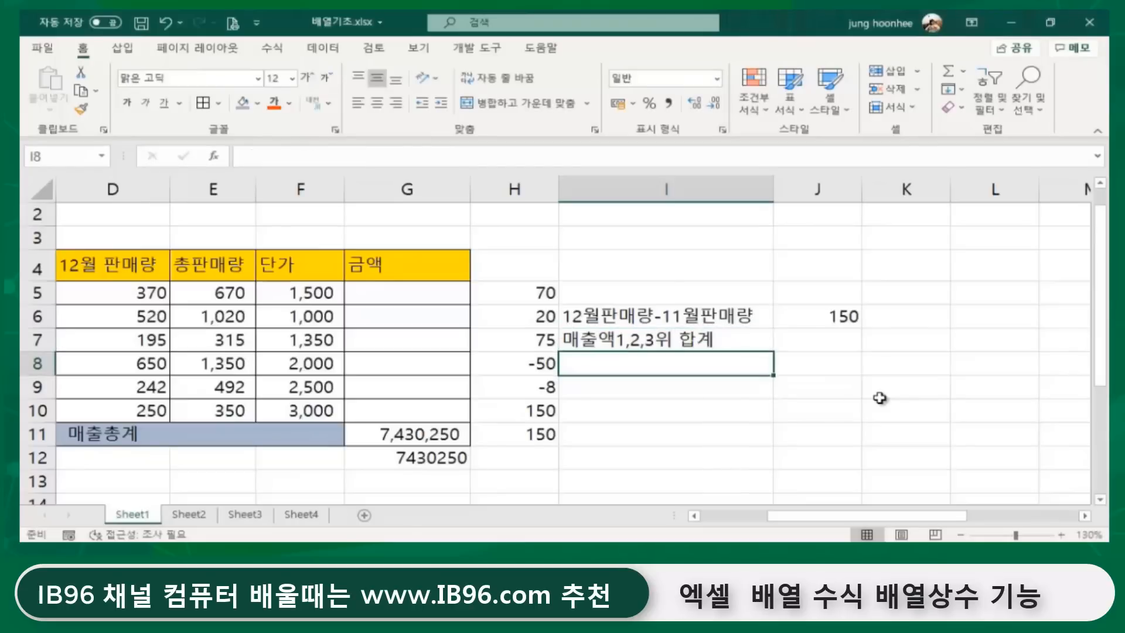
Review the top-three sales total label in I7 and the empty cell J7 beside it
click(671, 341)
click(737, 417)
click(693, 347)
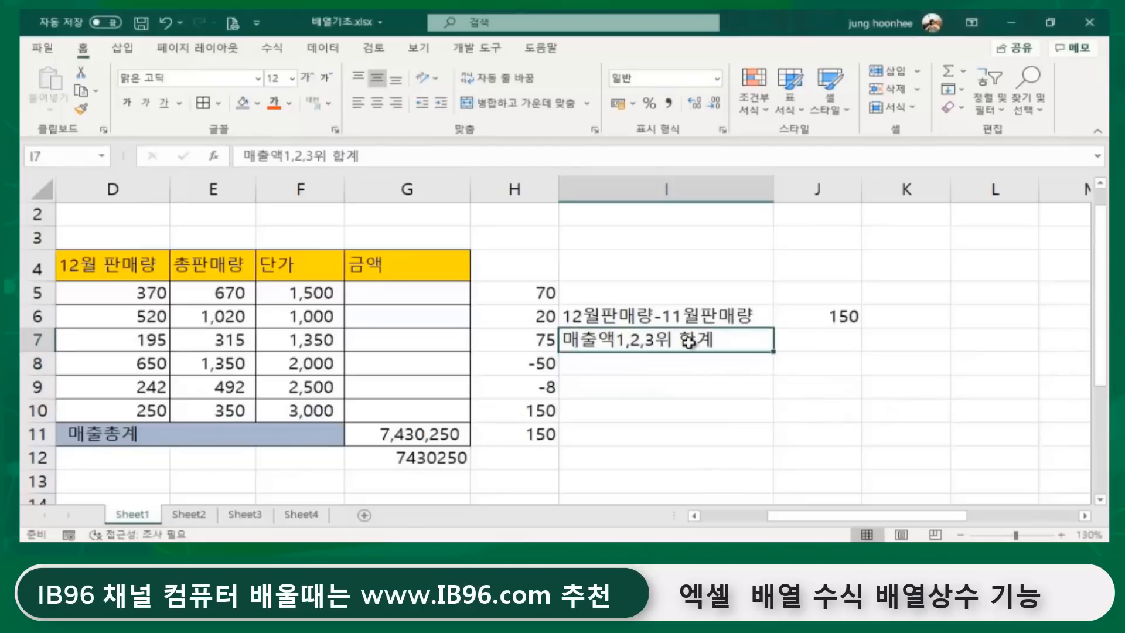
click(717, 380)
click(715, 346)
click(851, 349)
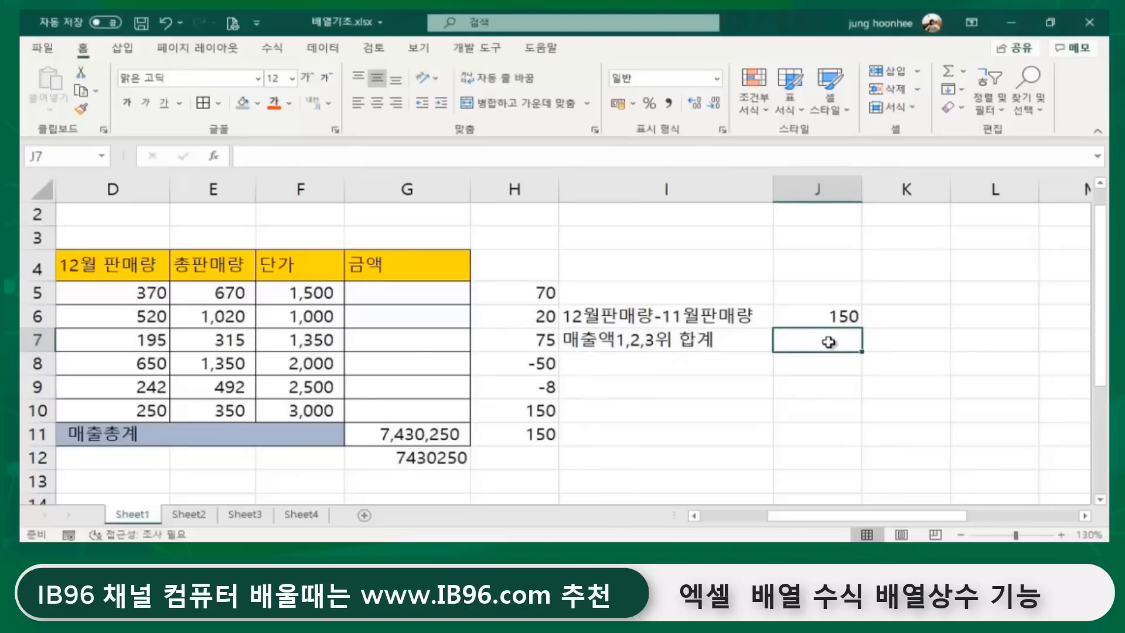
click(798, 424)
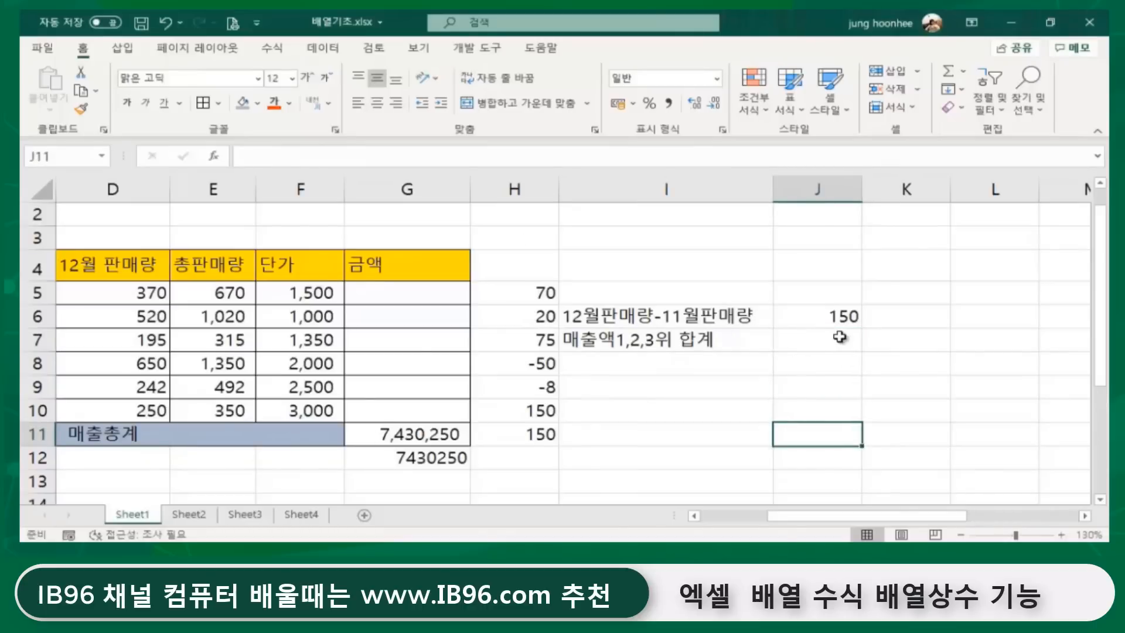
click(632, 343)
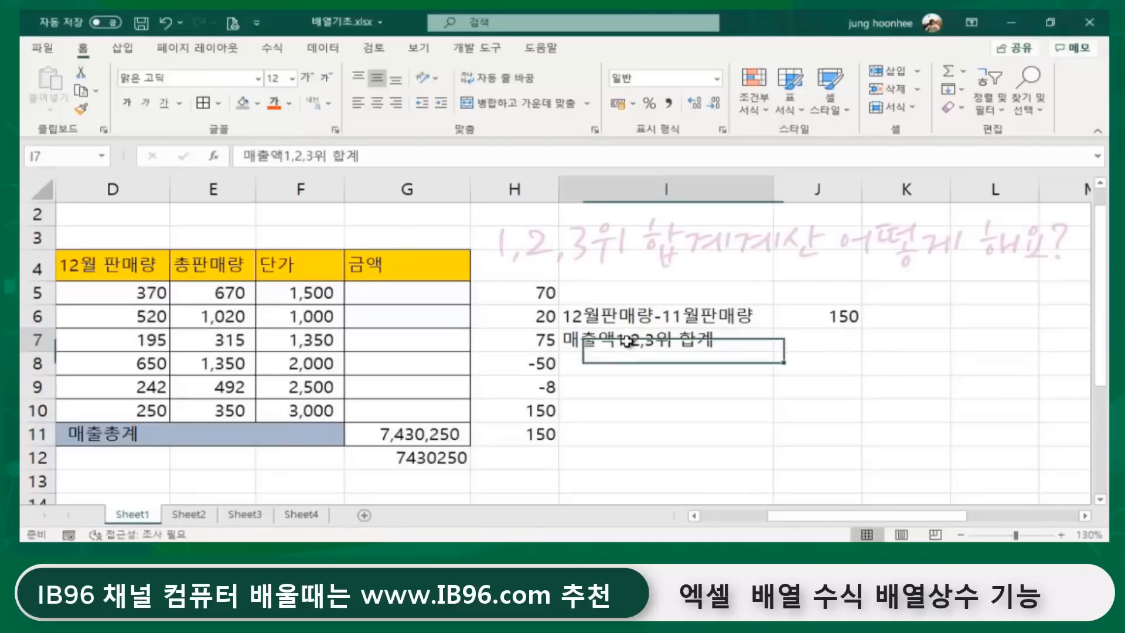
click(855, 341)
click(794, 424)
click(623, 348)
click(806, 344)
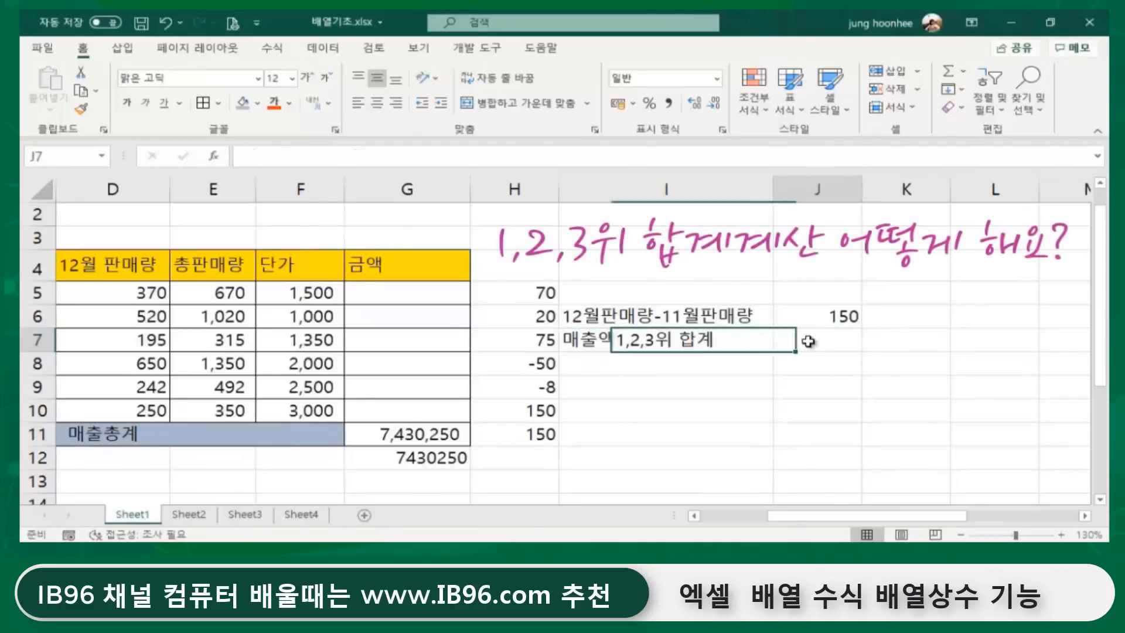
click(830, 424)
click(729, 344)
click(813, 340)
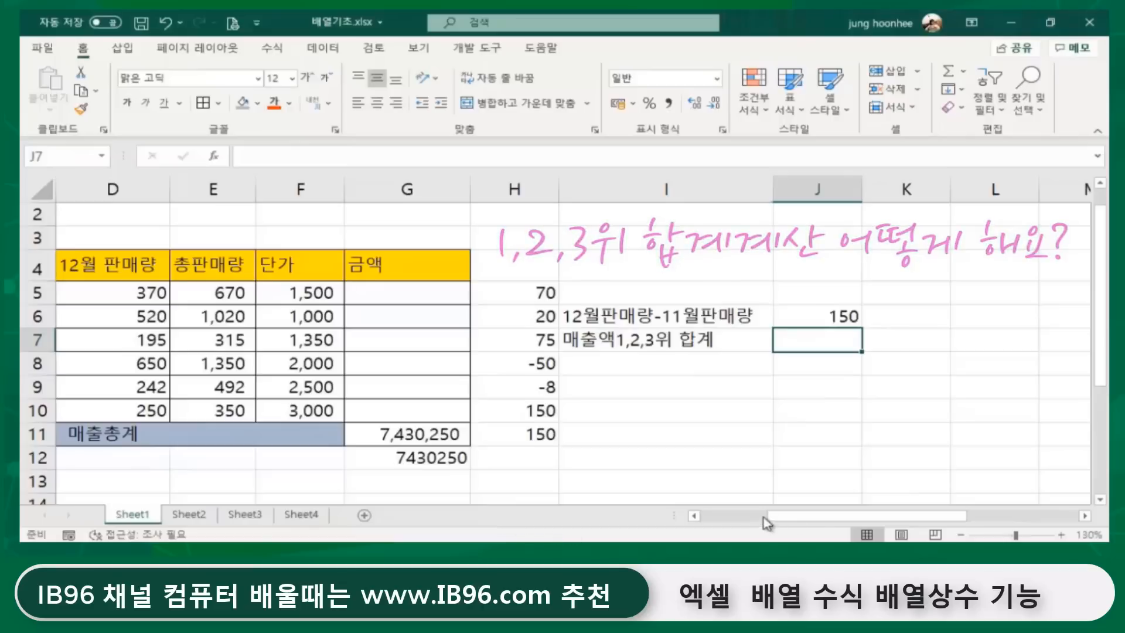
Calculate the 금액 for 파프리카 in G5 with =E5*F5, multiplying 총판매량 by 단가
drag(804, 518, 737, 519)
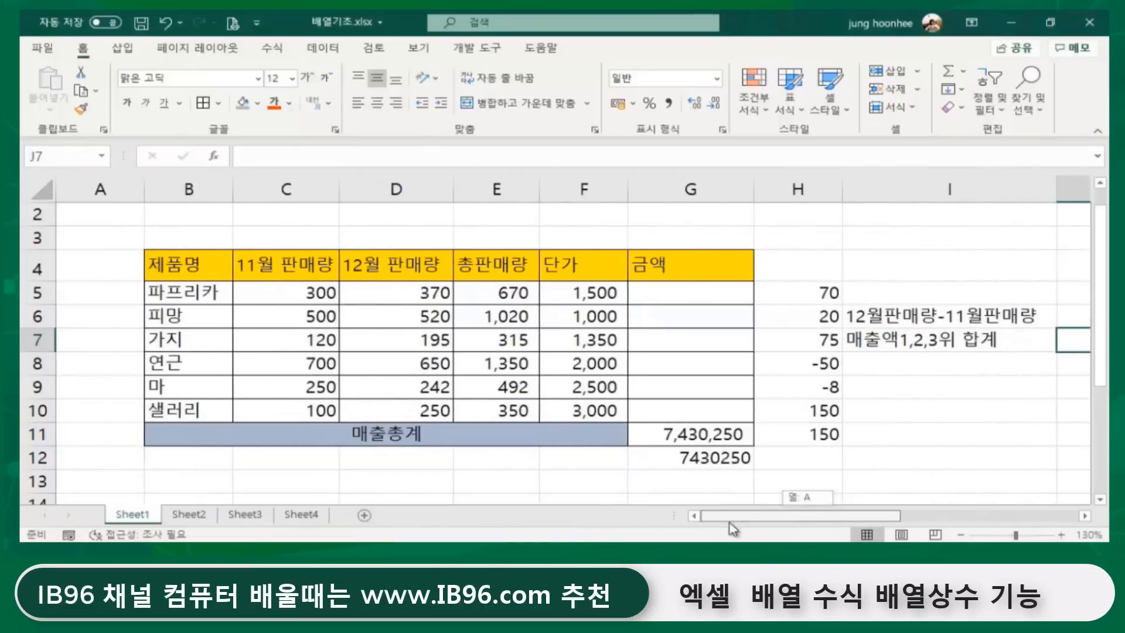
click(676, 292)
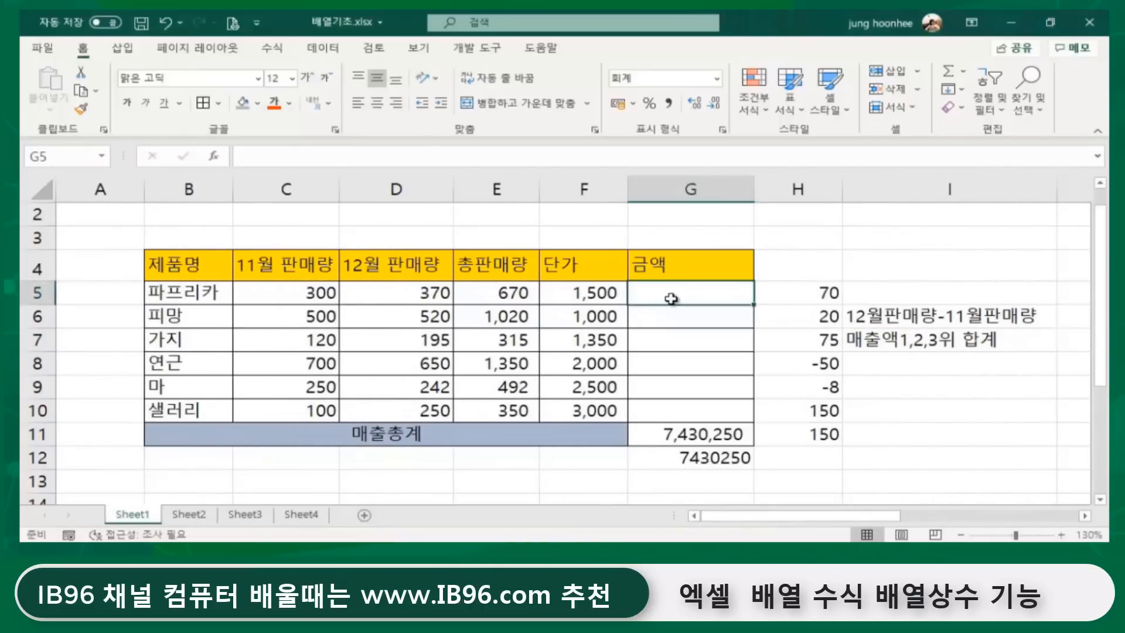
text(=)
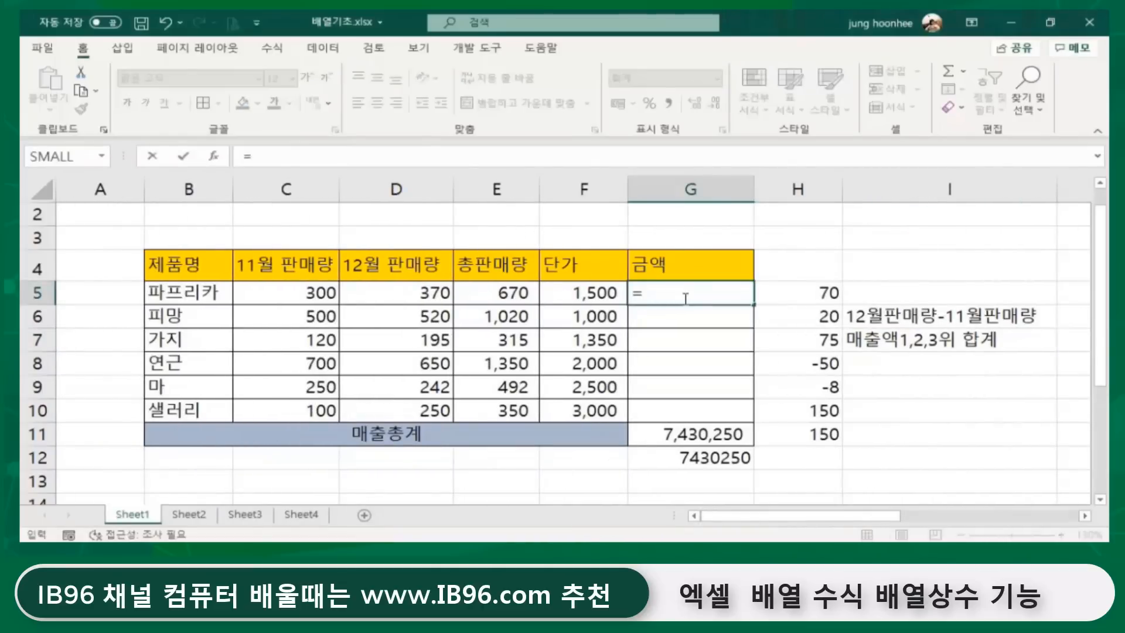
click(508, 294)
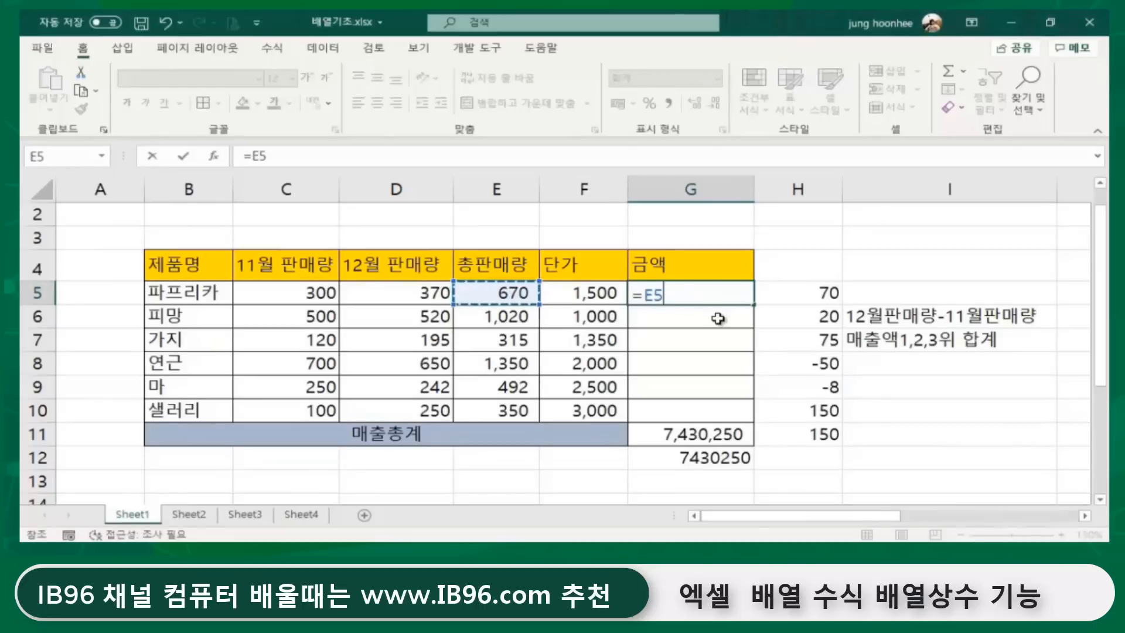
text(*)
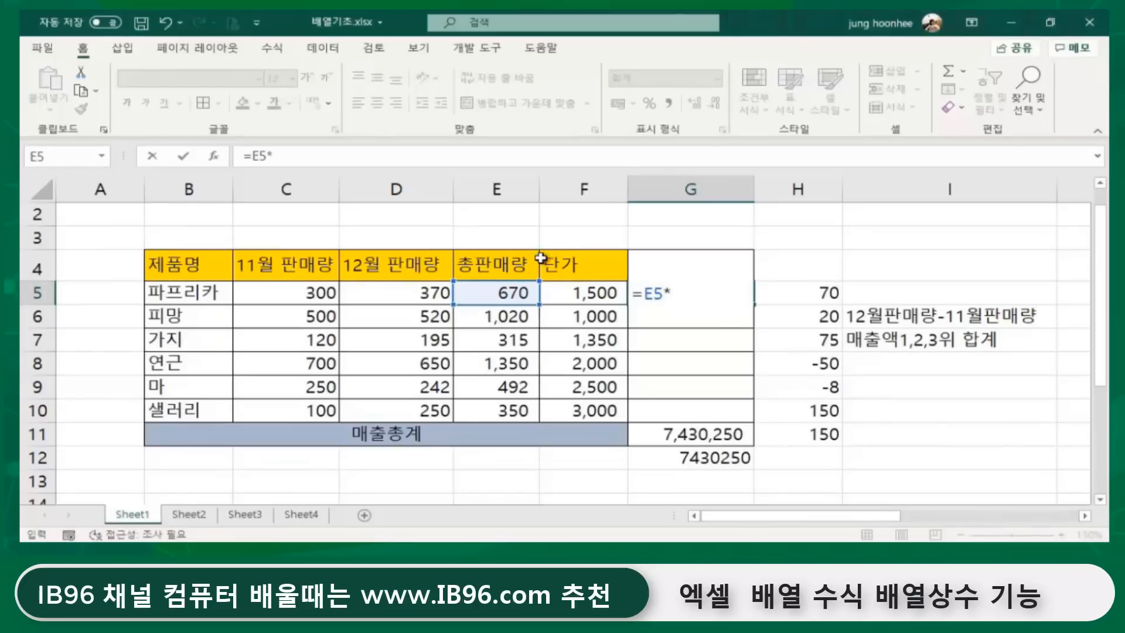
click(603, 296)
key(Return)
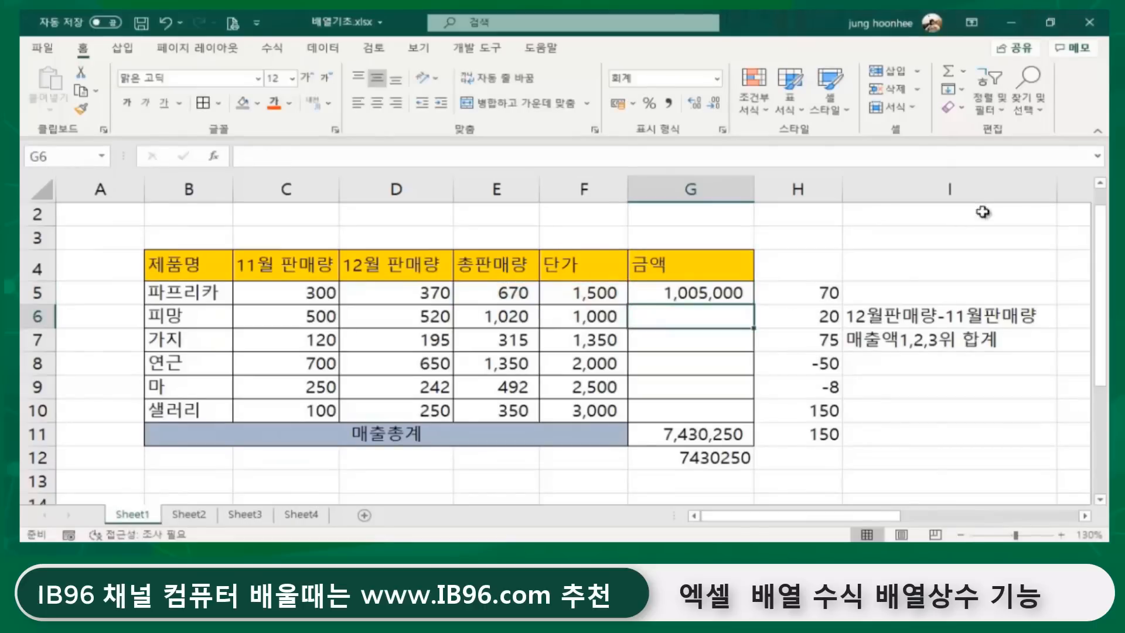
Fill the 금액 formula from G5 down to G10 for the remaining products
click(697, 295)
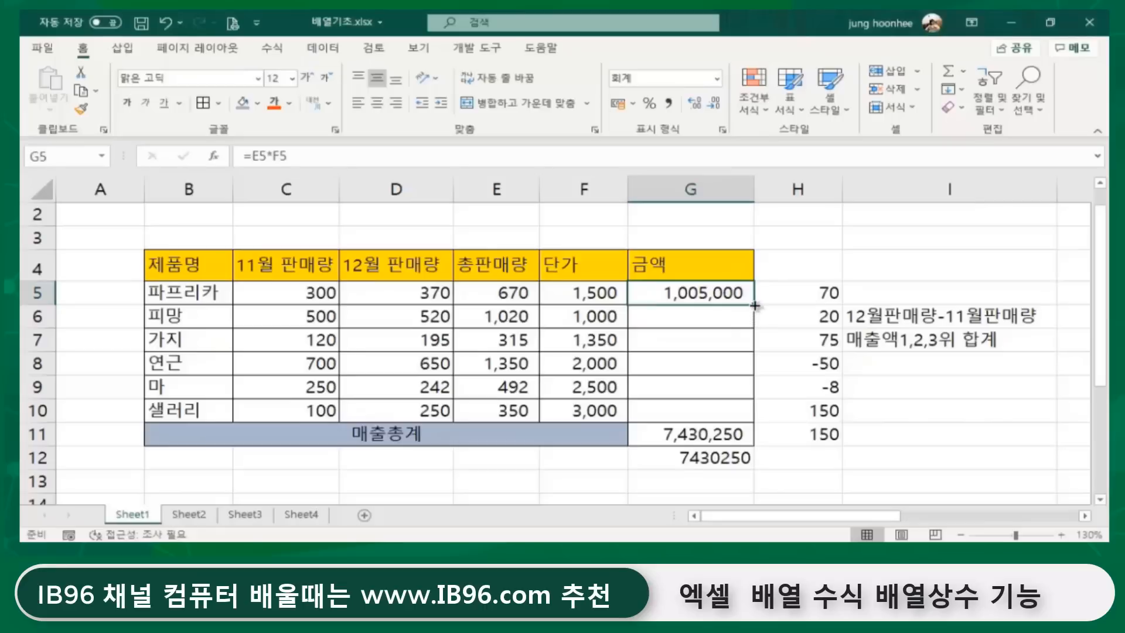
drag(755, 305, 755, 423)
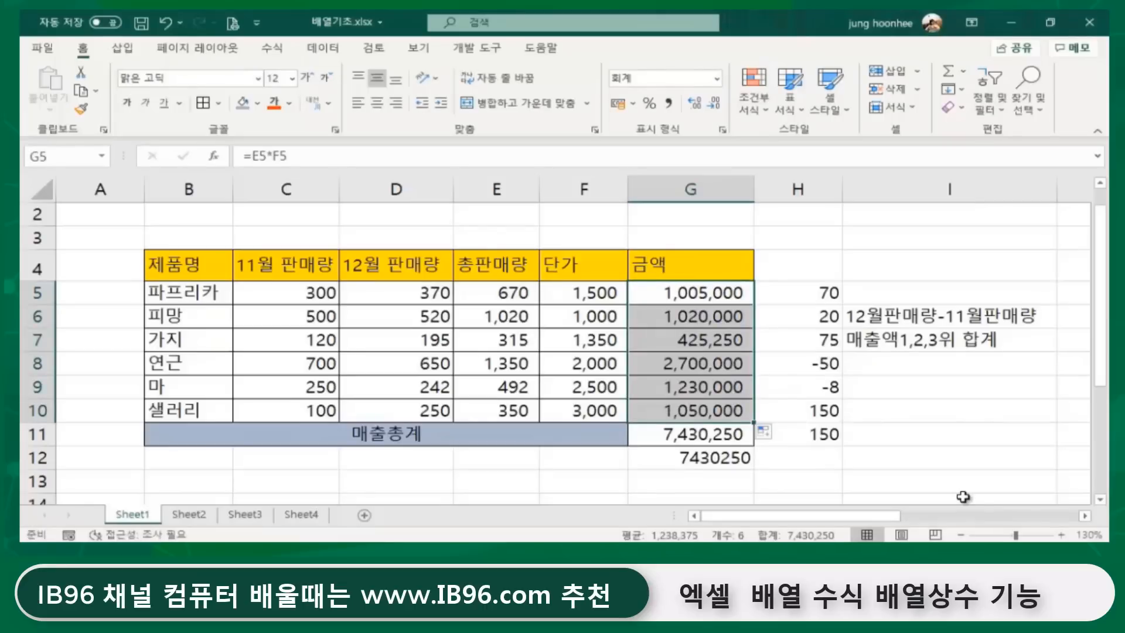
click(962, 496)
Review the 금액 formulas in G5:G10 and the 매출액1,2,3위 합계 label in I7
click(714, 298)
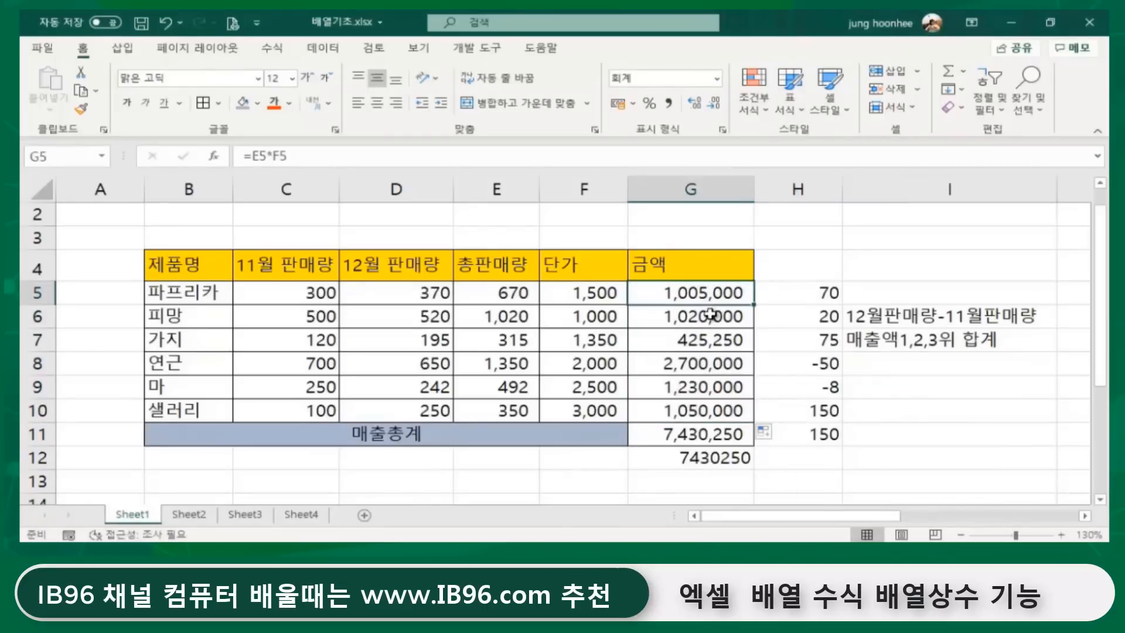
click(711, 316)
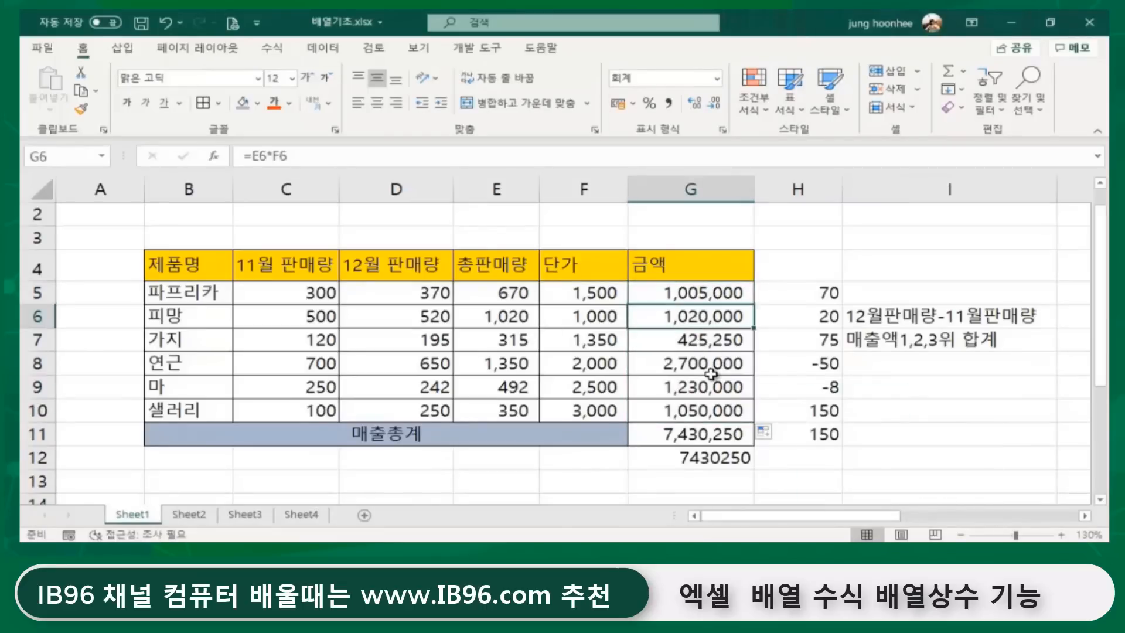
click(710, 373)
click(713, 409)
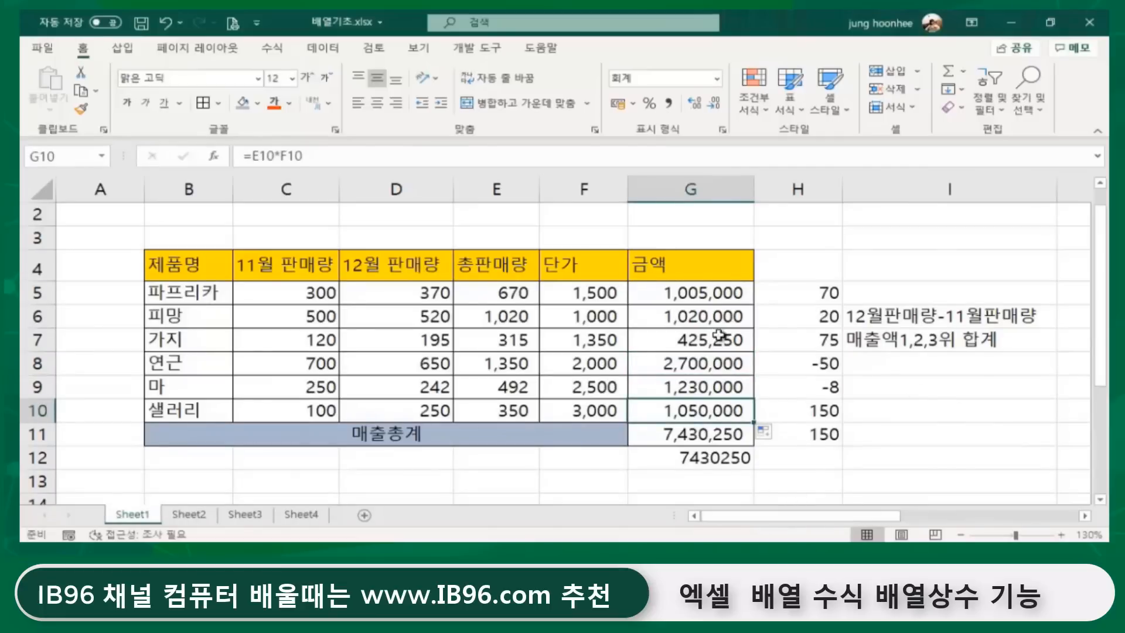
drag(710, 291, 714, 412)
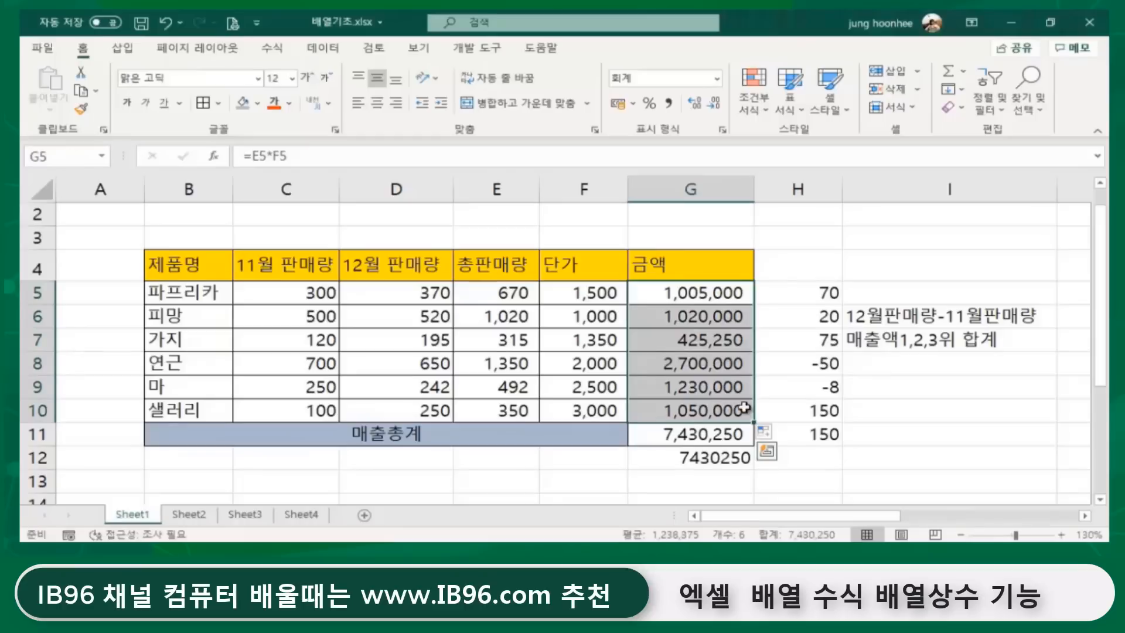
click(852, 410)
click(798, 293)
click(790, 373)
click(979, 458)
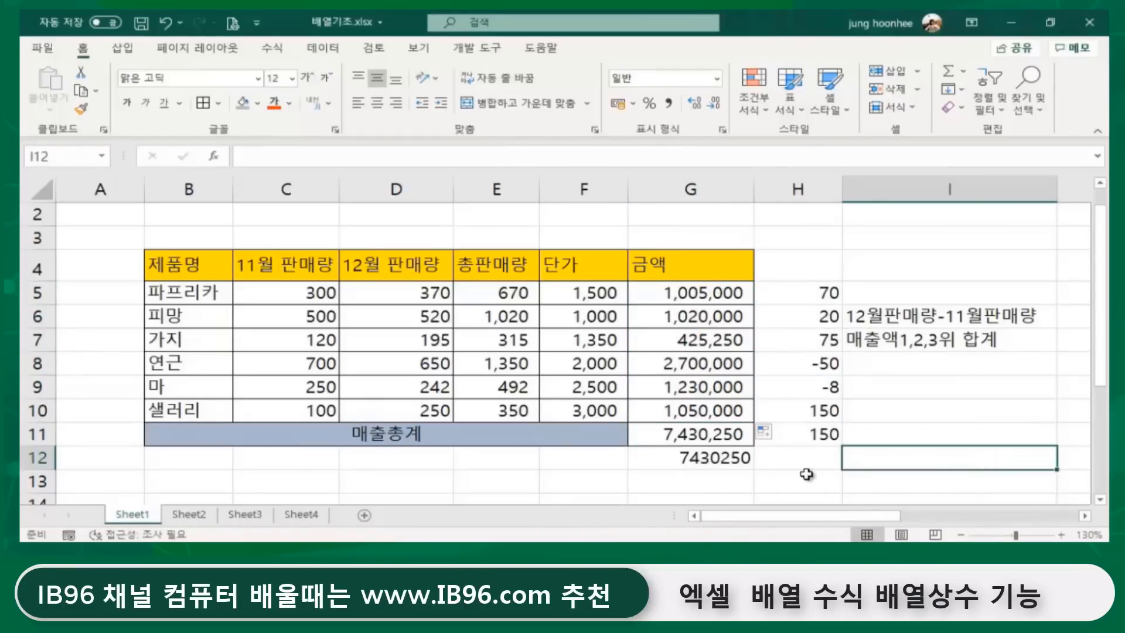
drag(876, 514, 898, 513)
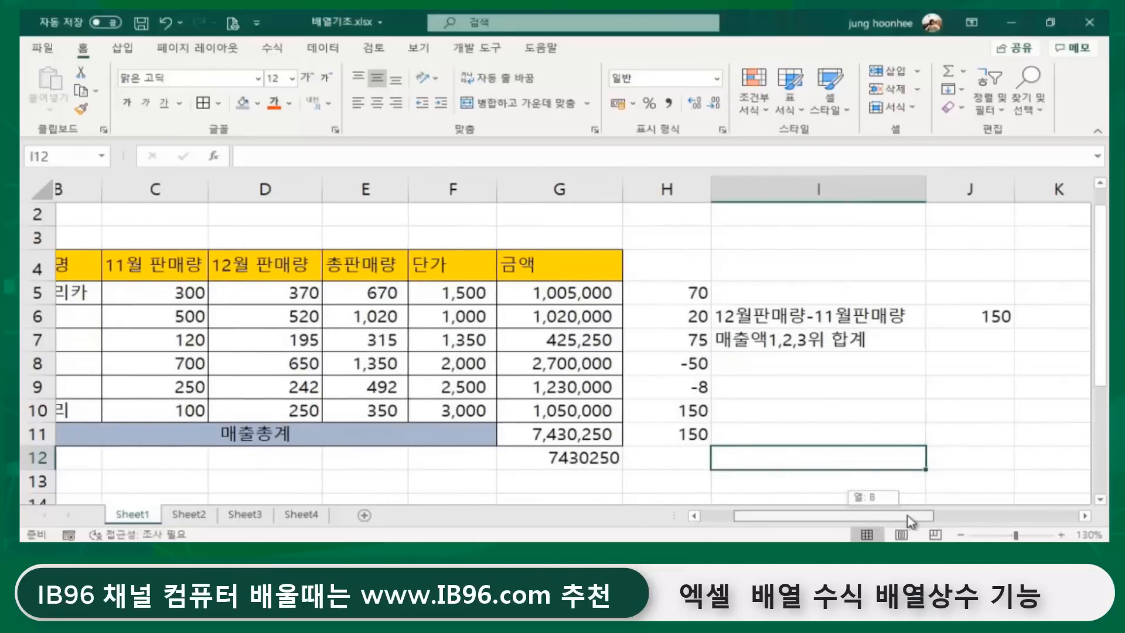
click(879, 340)
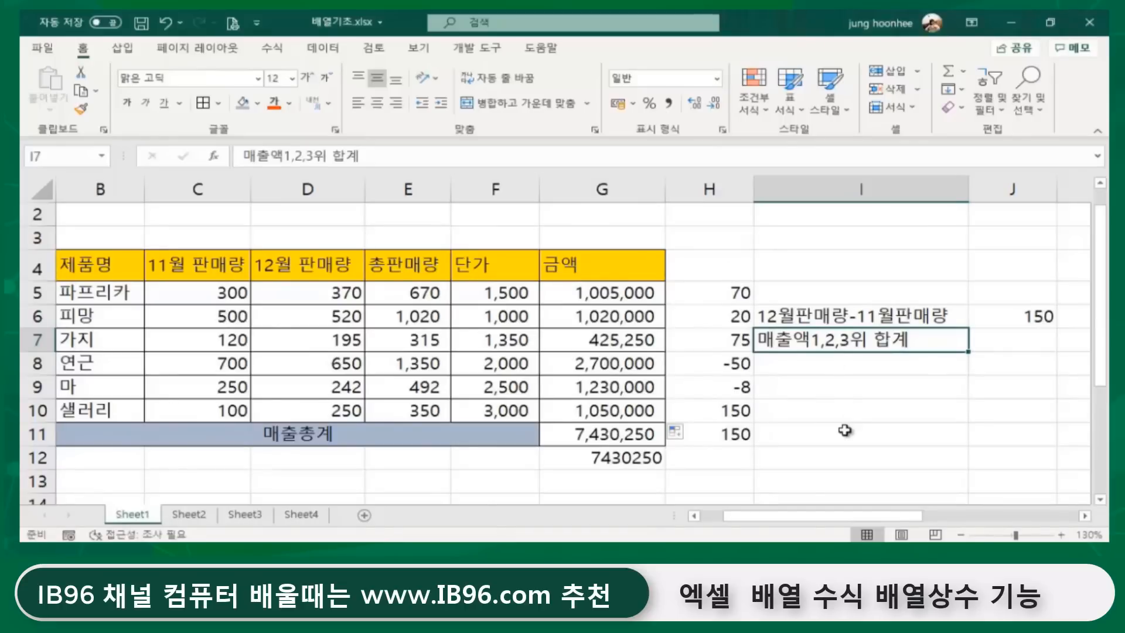
click(814, 405)
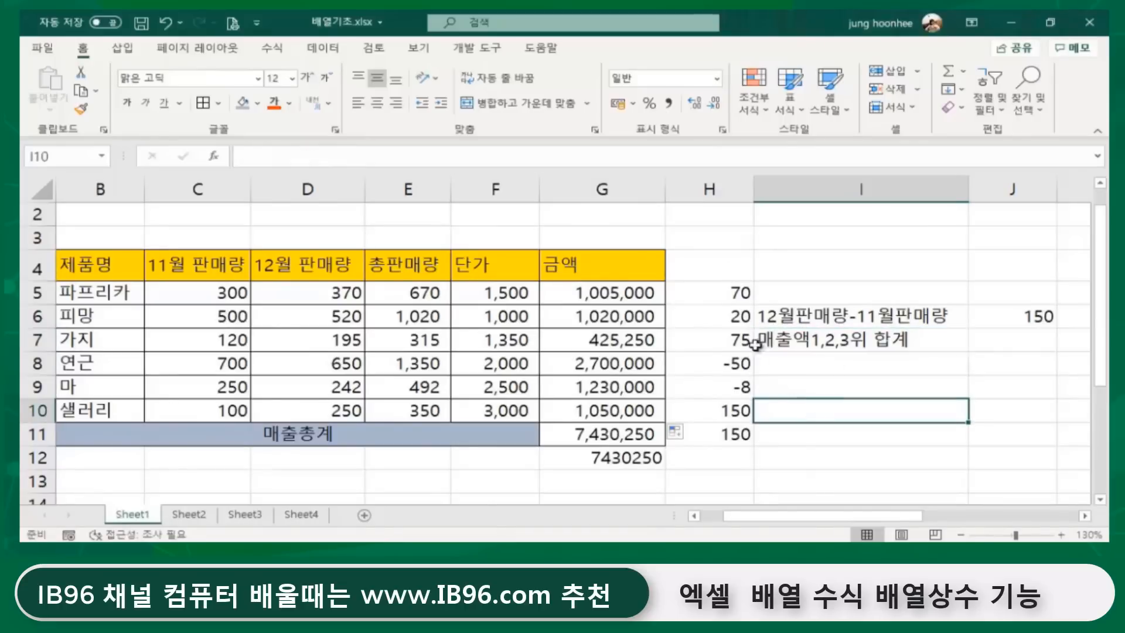
click(864, 348)
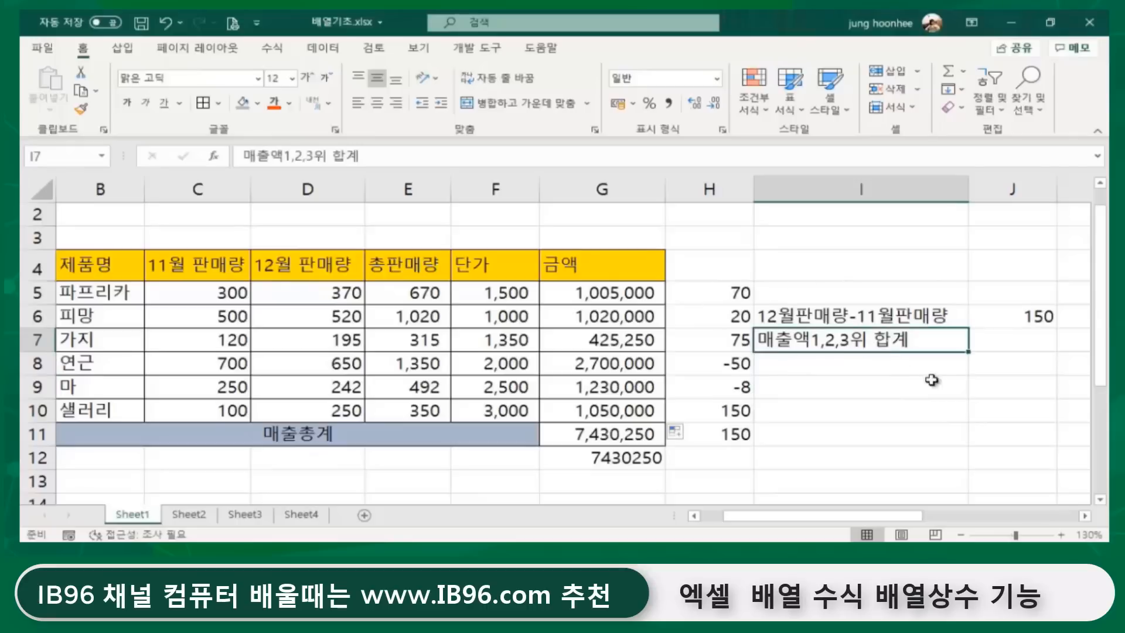
Delete the helper-column differences and their maximum in H5:H11
click(728, 289)
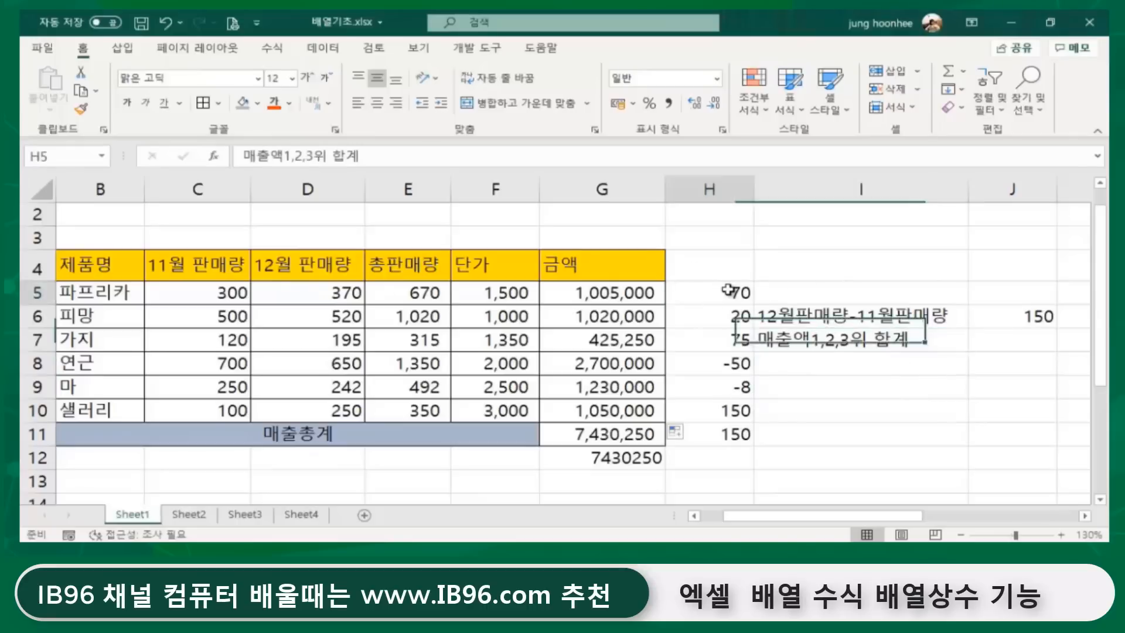
mouse_move(728, 290)
mouse_down()
mouse_move(731, 451)
mouse_move(732, 437)
mouse_up()
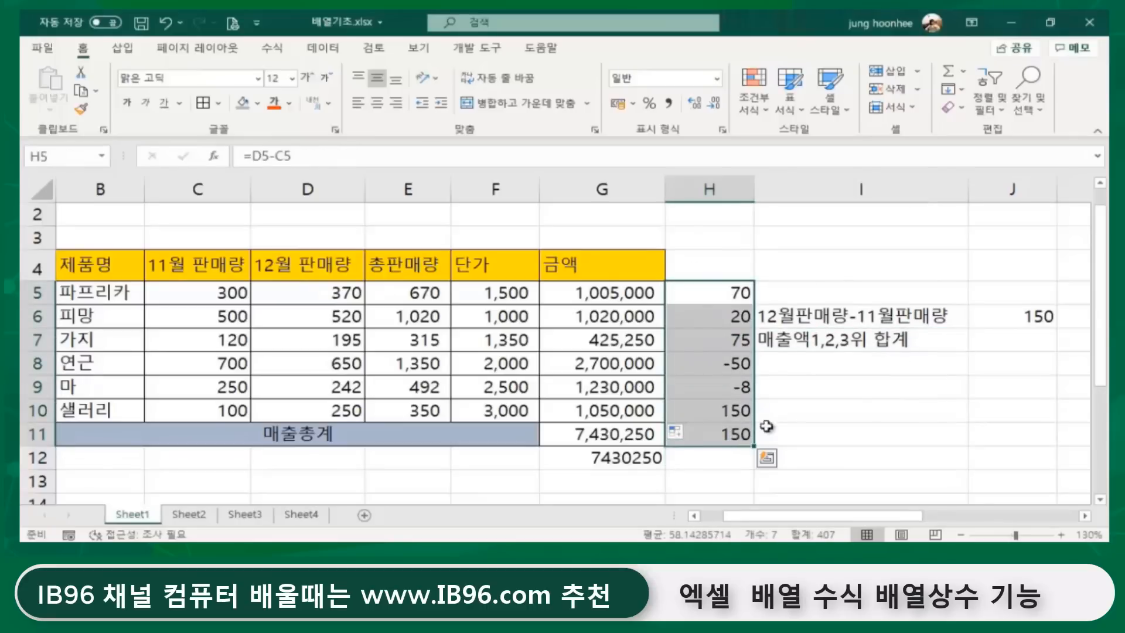
key(Delete)
click(902, 403)
Find the largest 금액 in H3 with =LARGE(G5:G10,1)
click(711, 231)
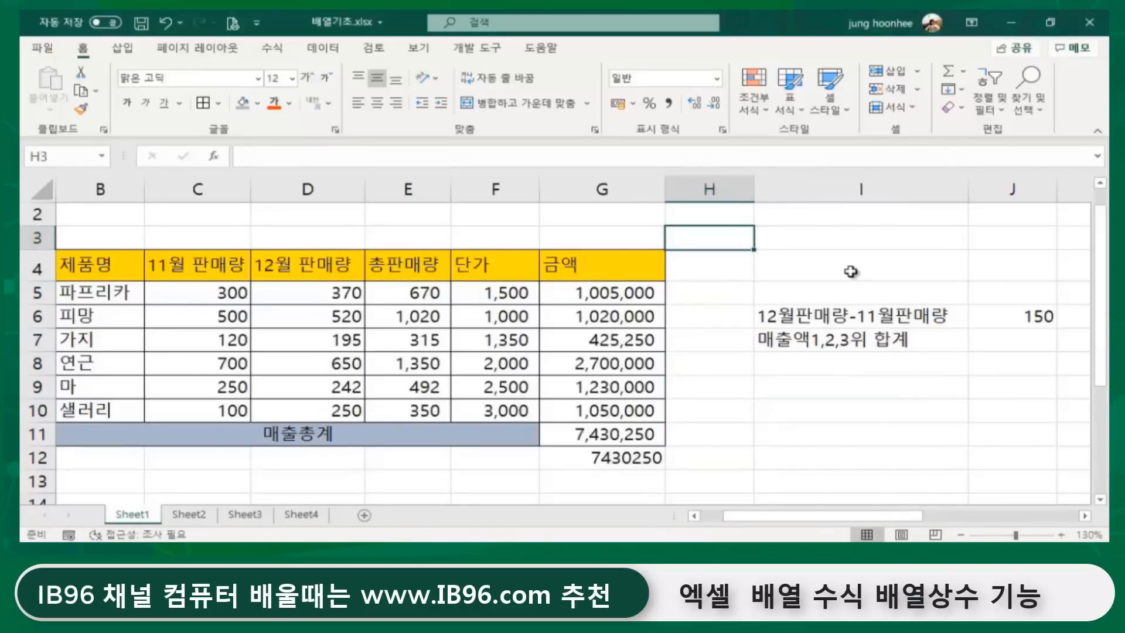
text(=)
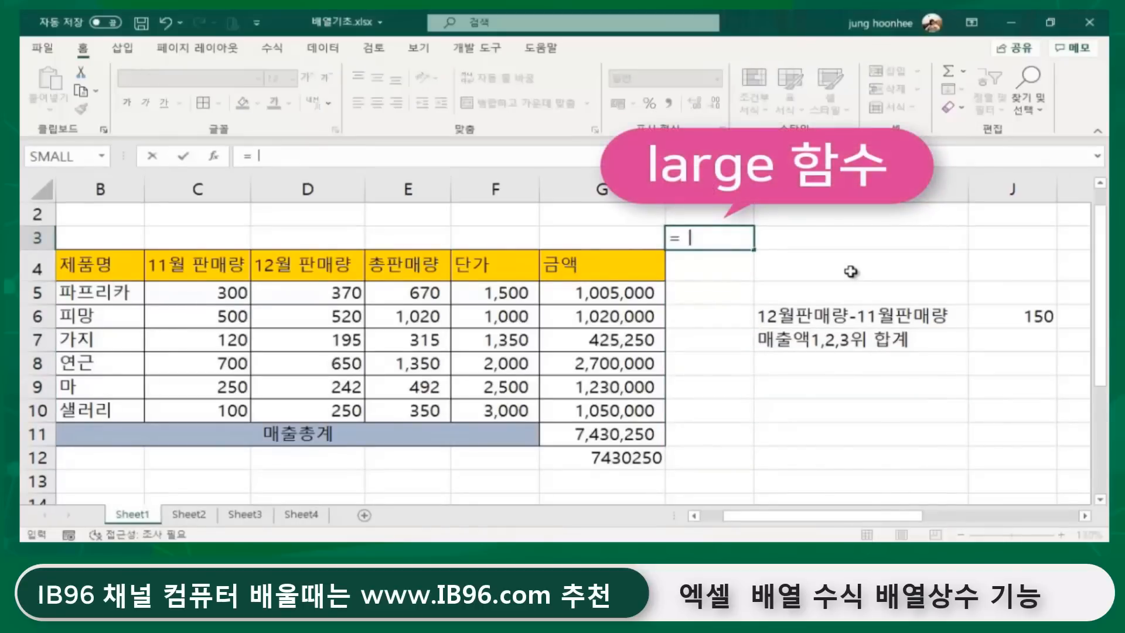
text(la)
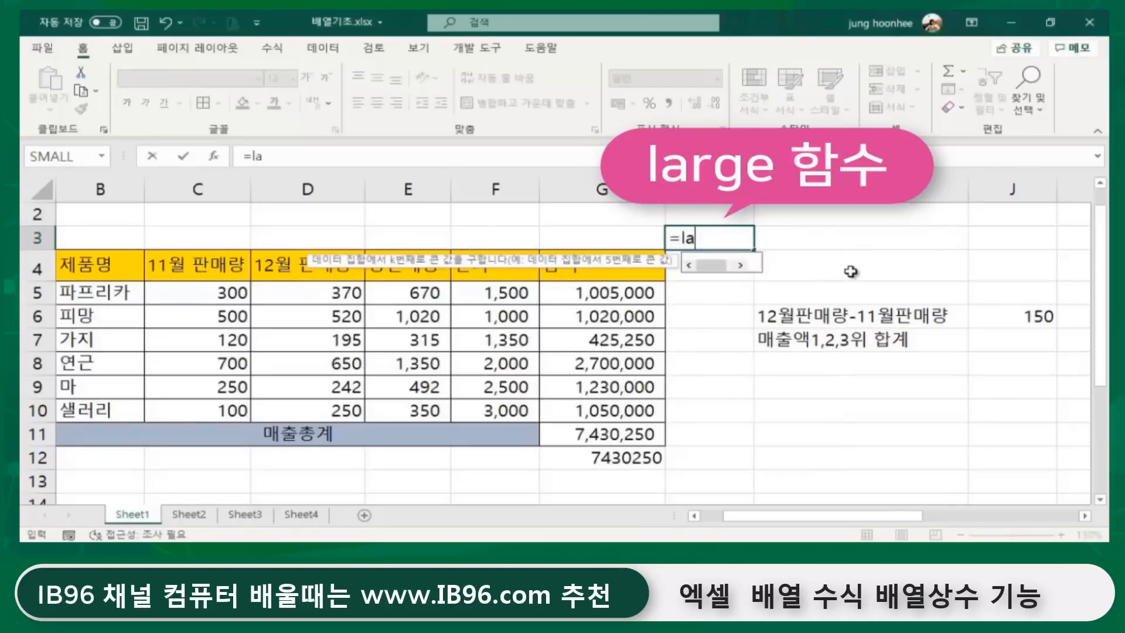
text(rge()
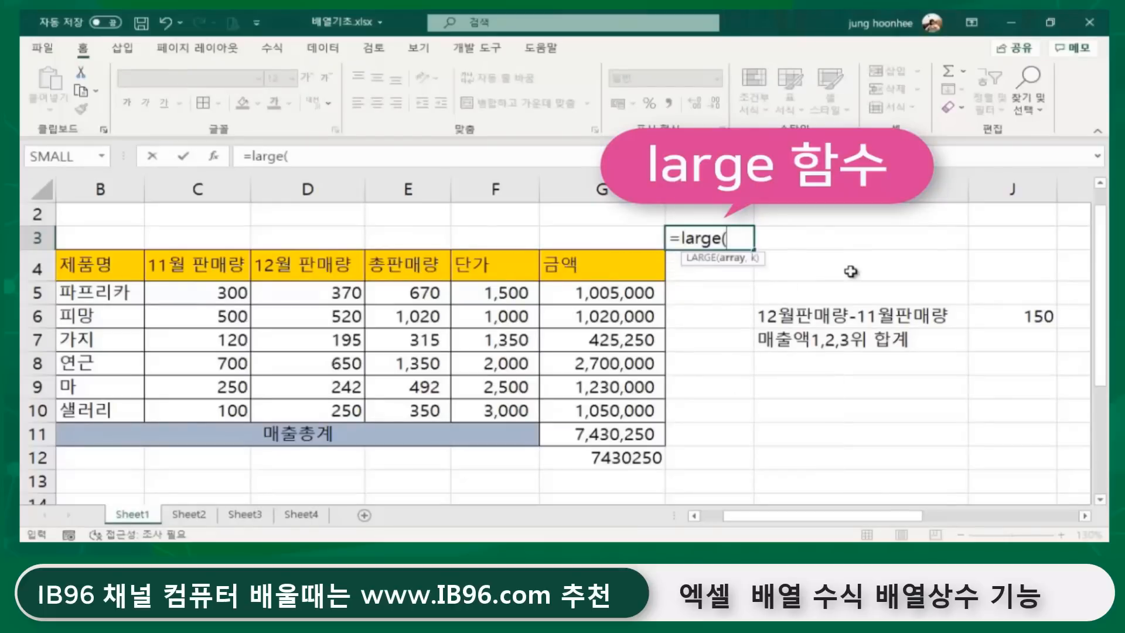
drag(604, 289, 604, 410)
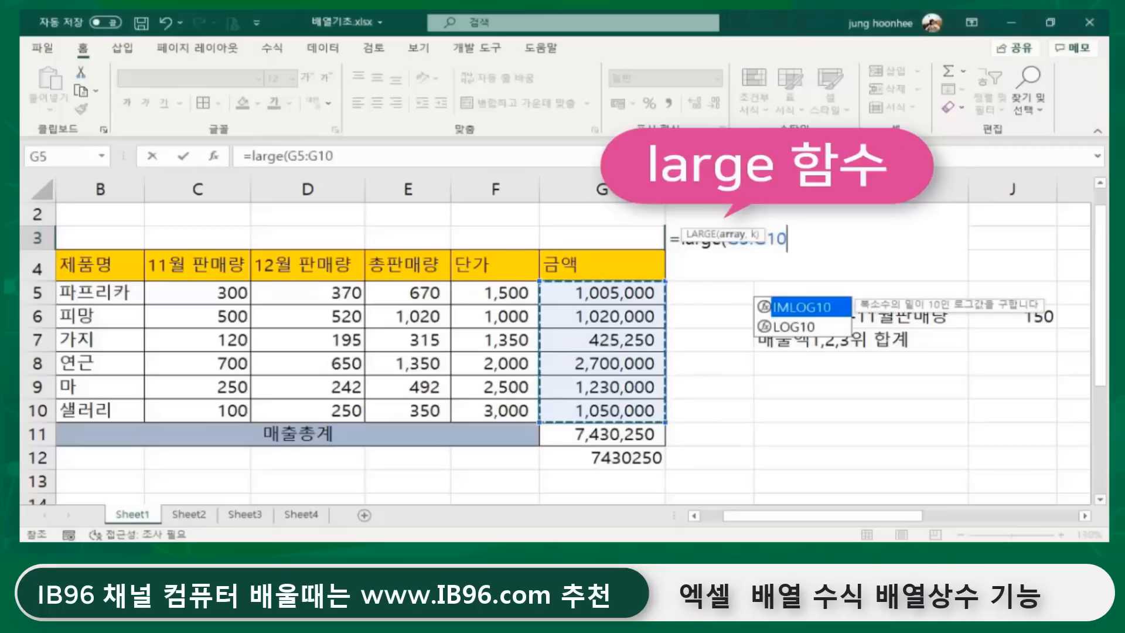
text(,)
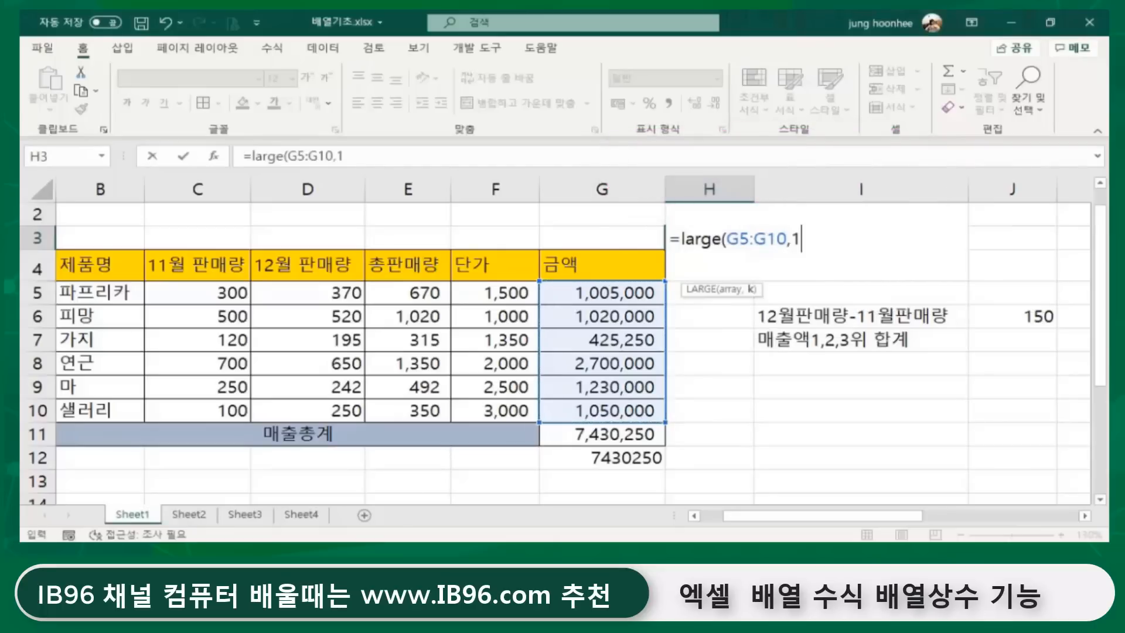
text(1))
key(Return)
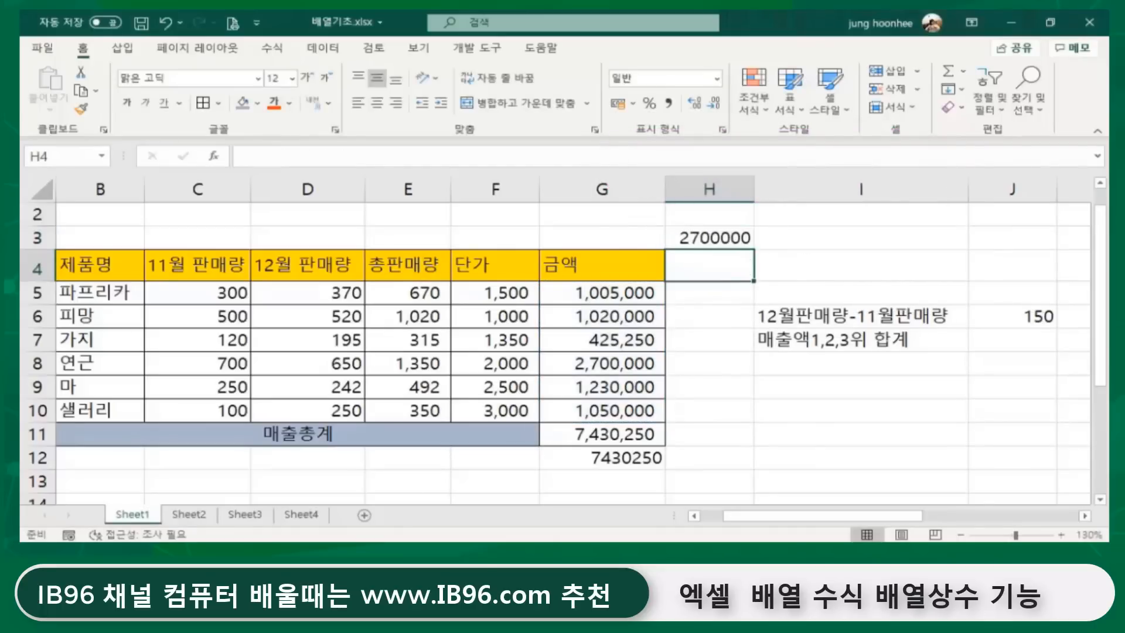
Find the second-largest 금액 in H4, below the largest amount, with =LARGE(G5:G10,2)
click(703, 232)
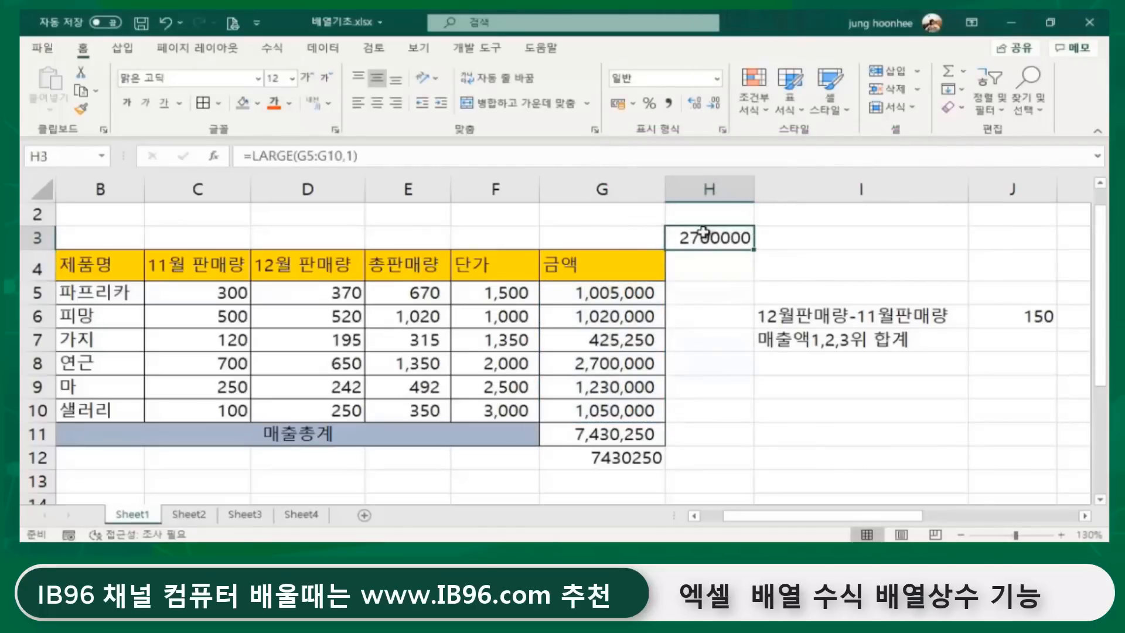
click(712, 267)
text(=la)
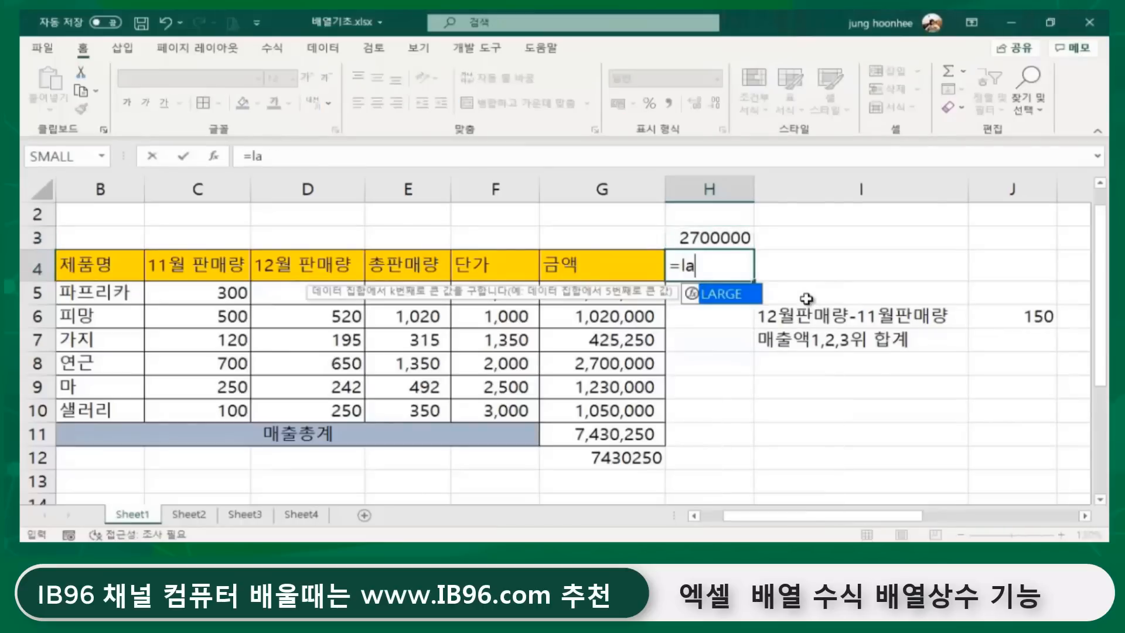
text(rge()
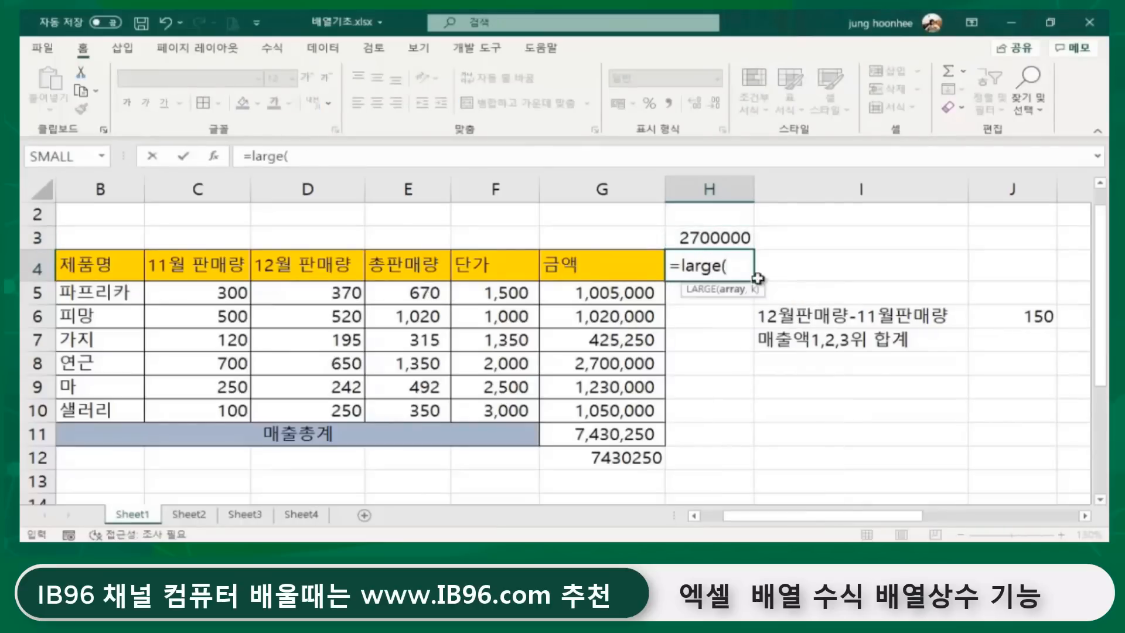
drag(632, 291, 623, 411)
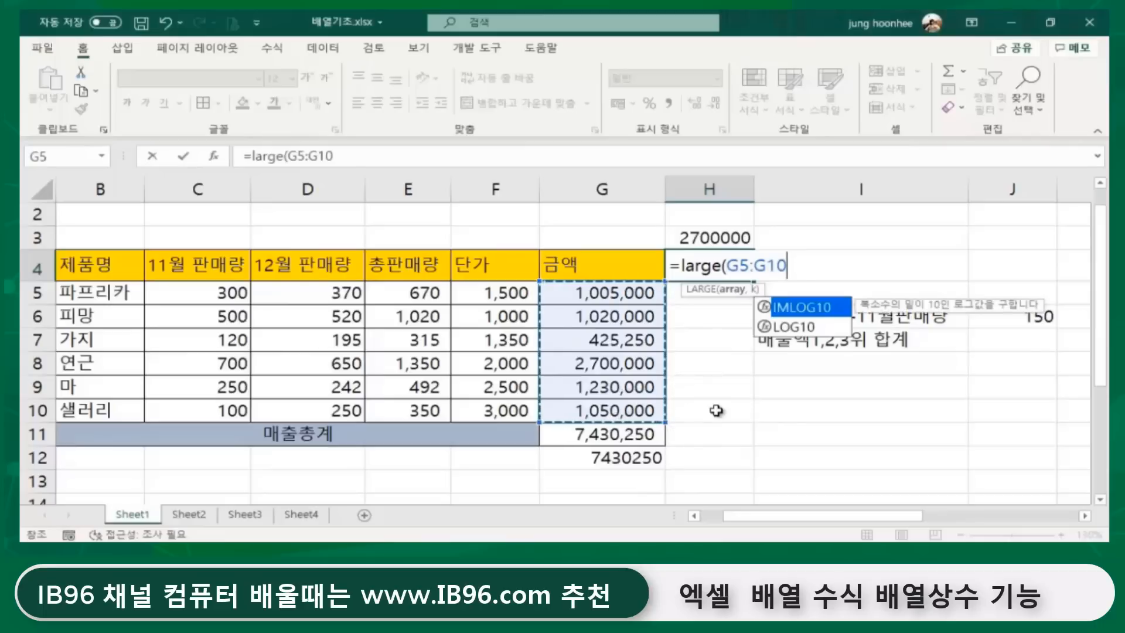
text(,2)
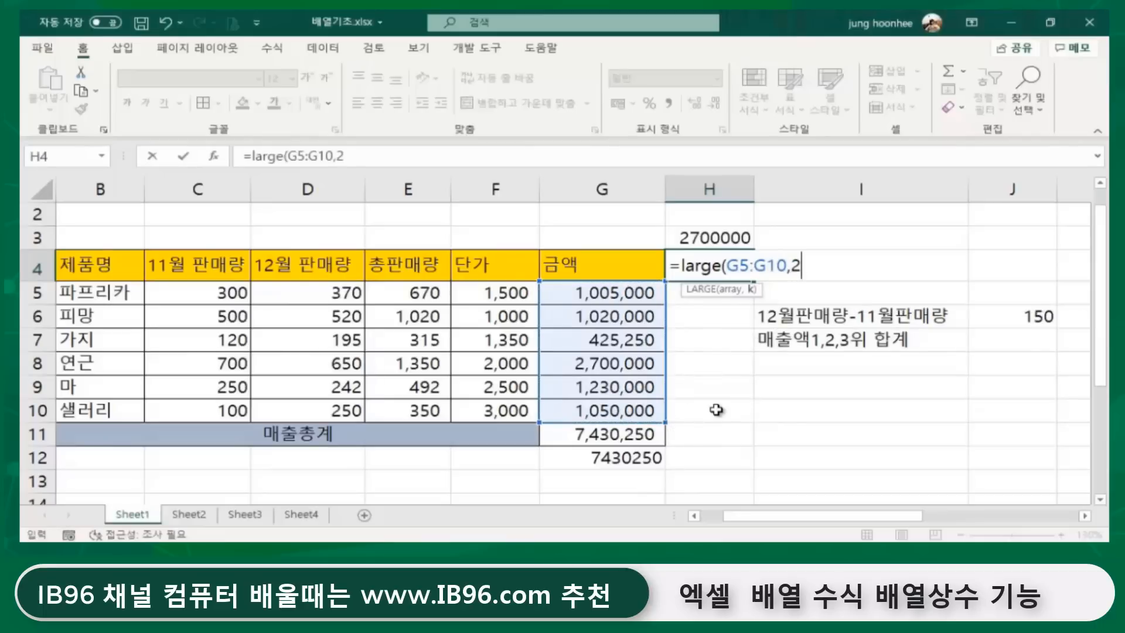
text())
key(Return)
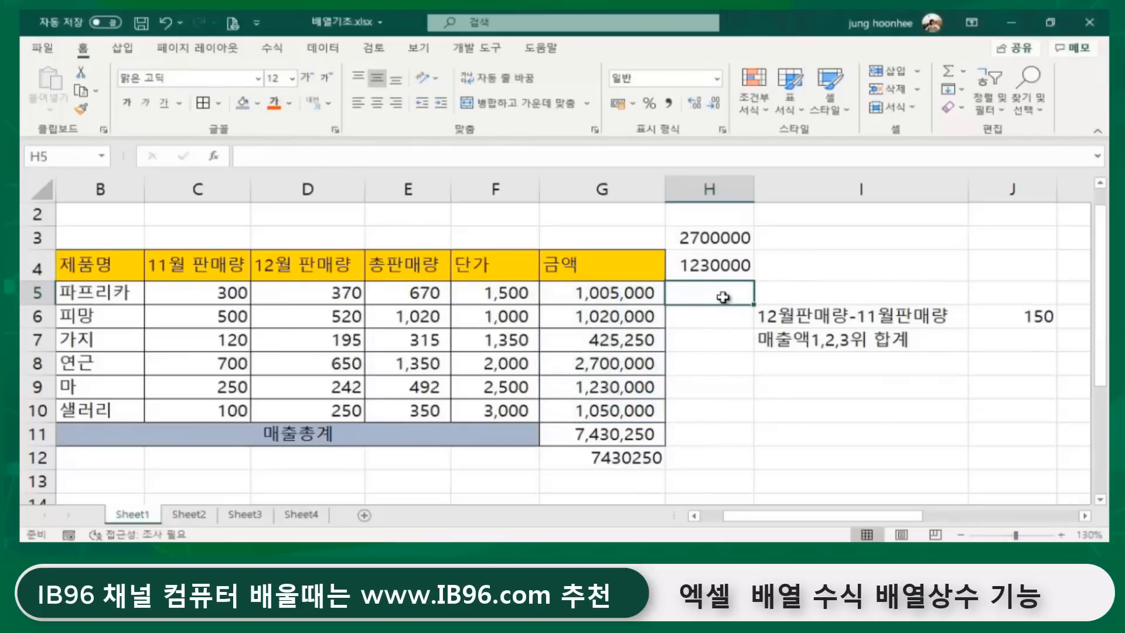
Find the third-largest 금액 in H5 with =LARGE(G5:G10,3) and check the three ranked amounts in H3:H5
text(=larg)
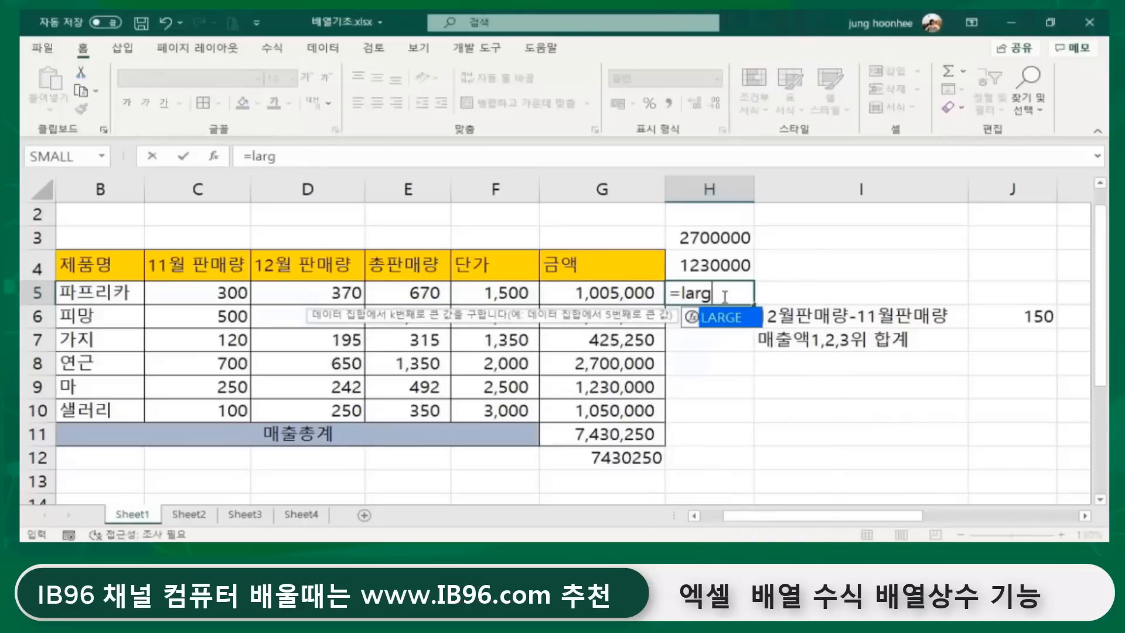
text(e()
drag(580, 294, 593, 413)
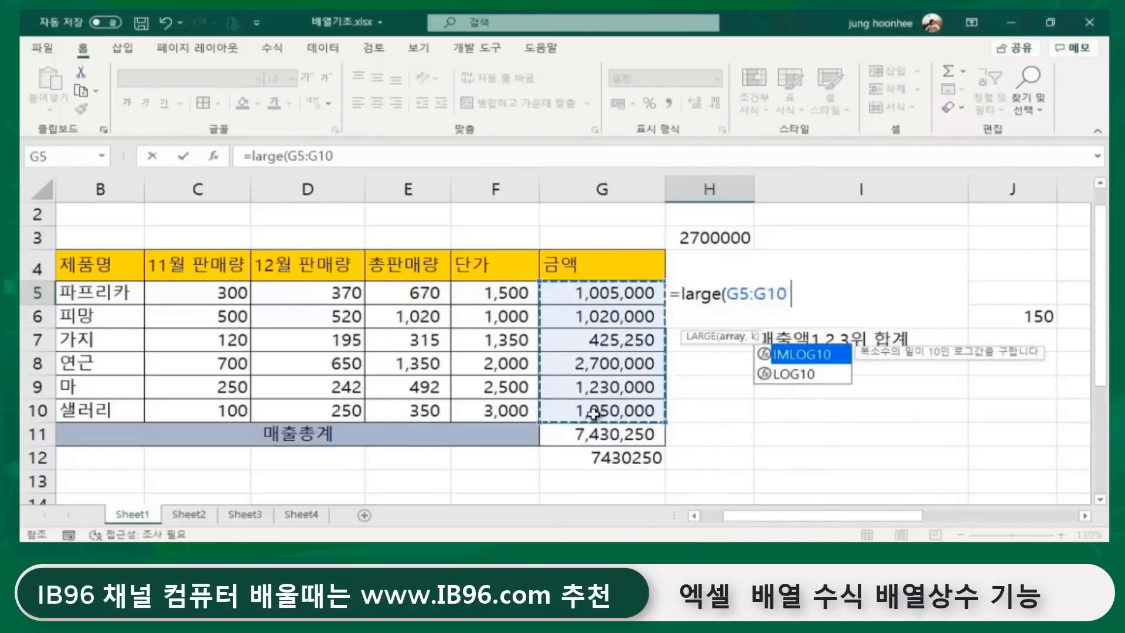
text(,3))
key(Return)
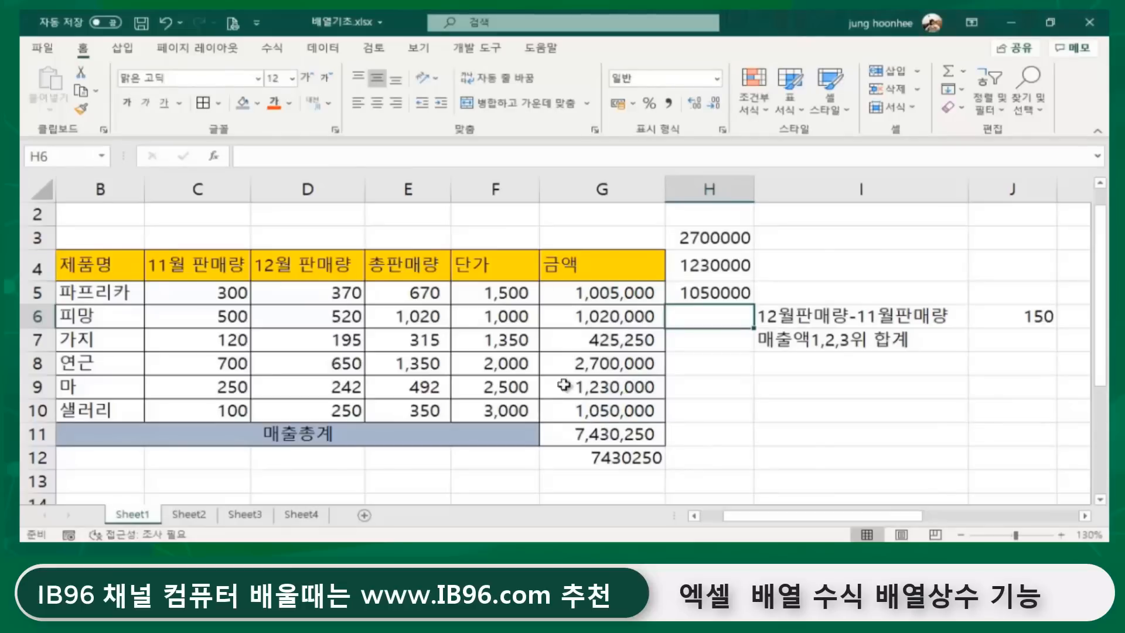
drag(697, 238, 705, 291)
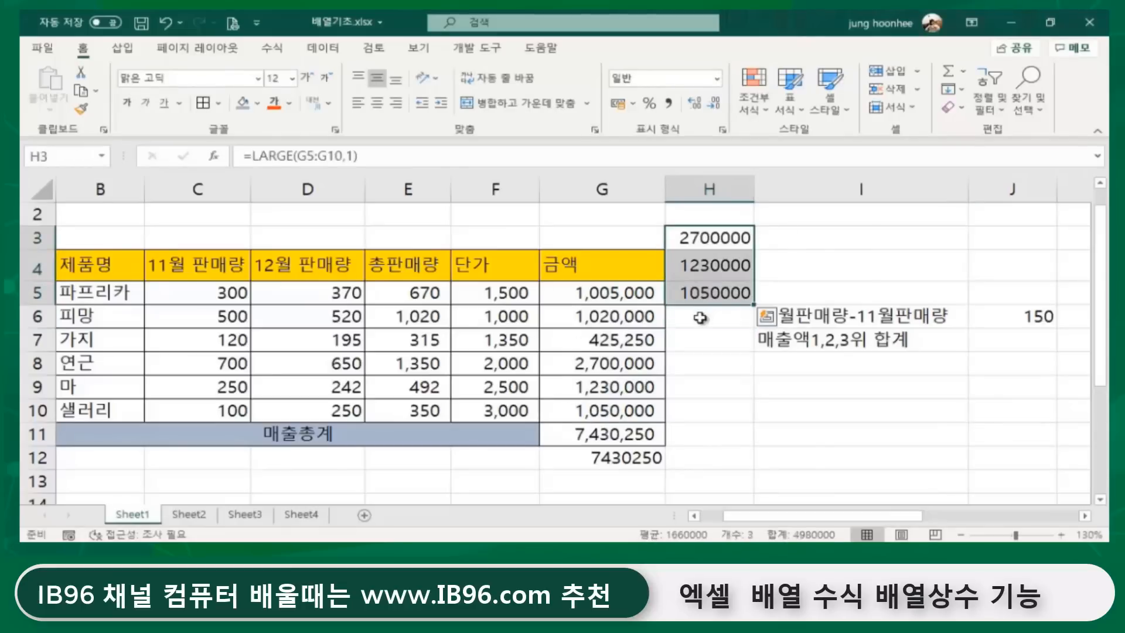
click(701, 316)
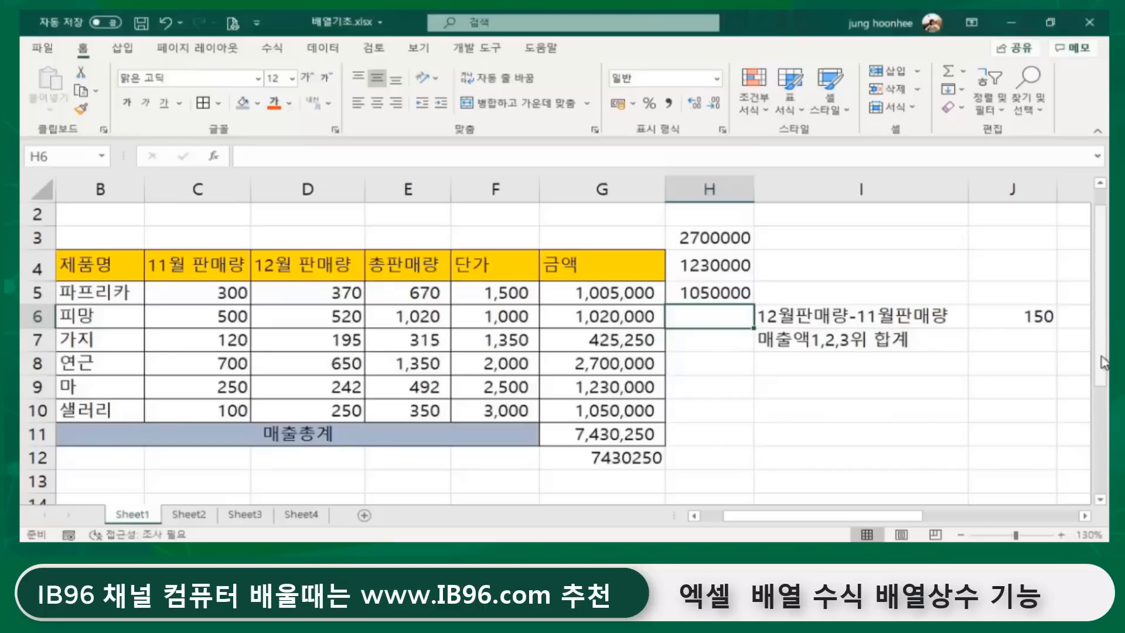
Begin the top-three total in J7 beside 매출액1,2,3위 합계 with =sum(large(G5:G10, using the 금액 range
click(896, 345)
click(1011, 342)
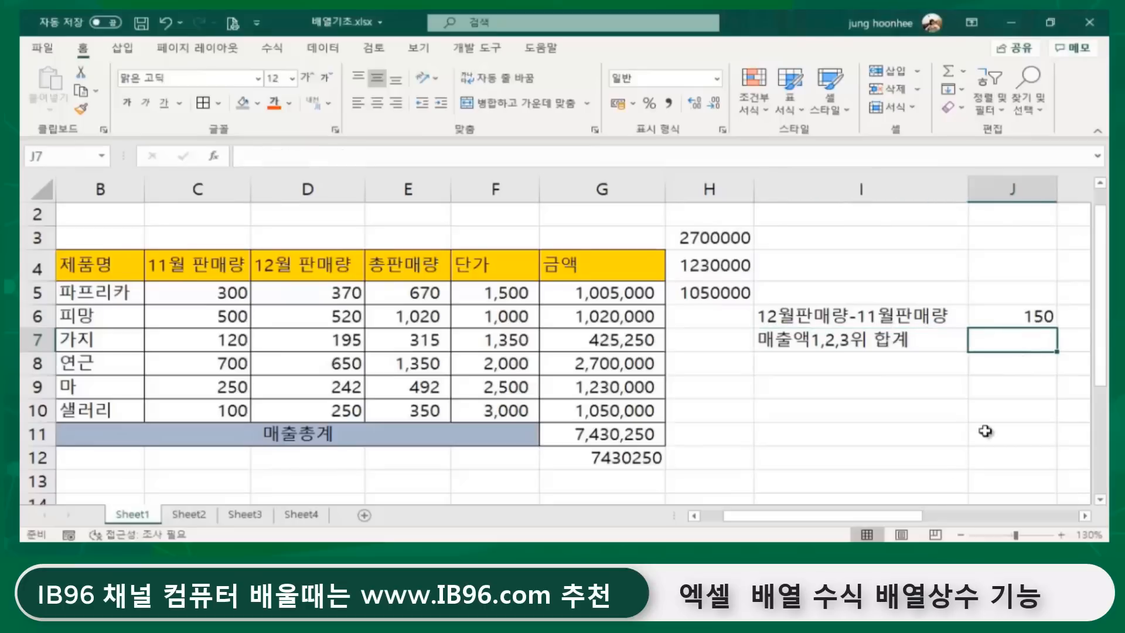
drag(911, 520, 954, 519)
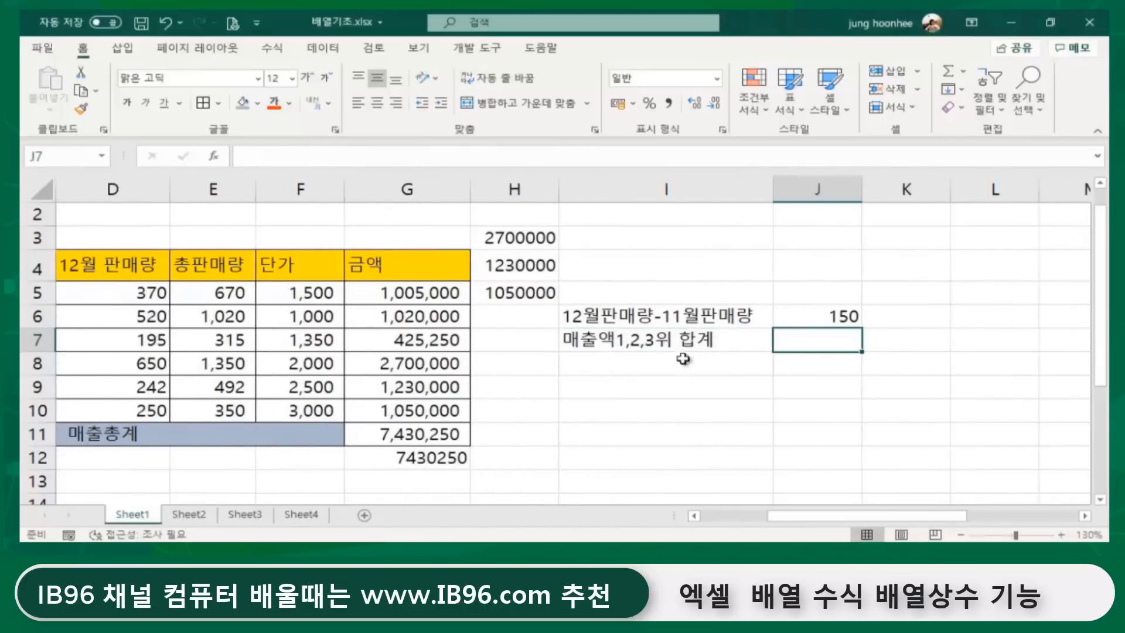
text(=)
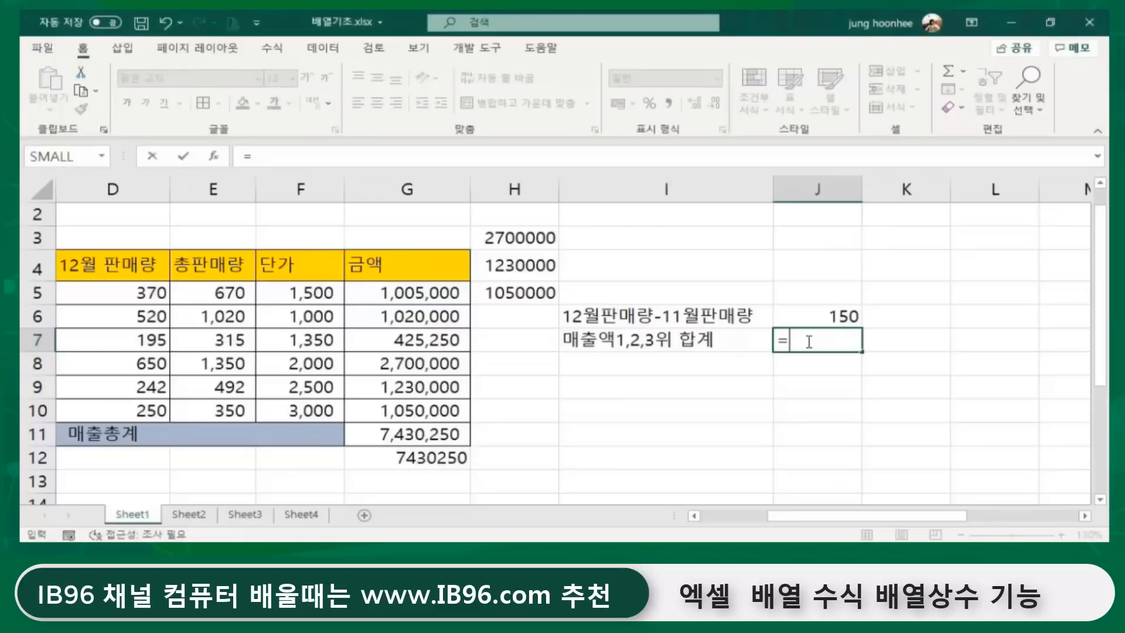
text(s)
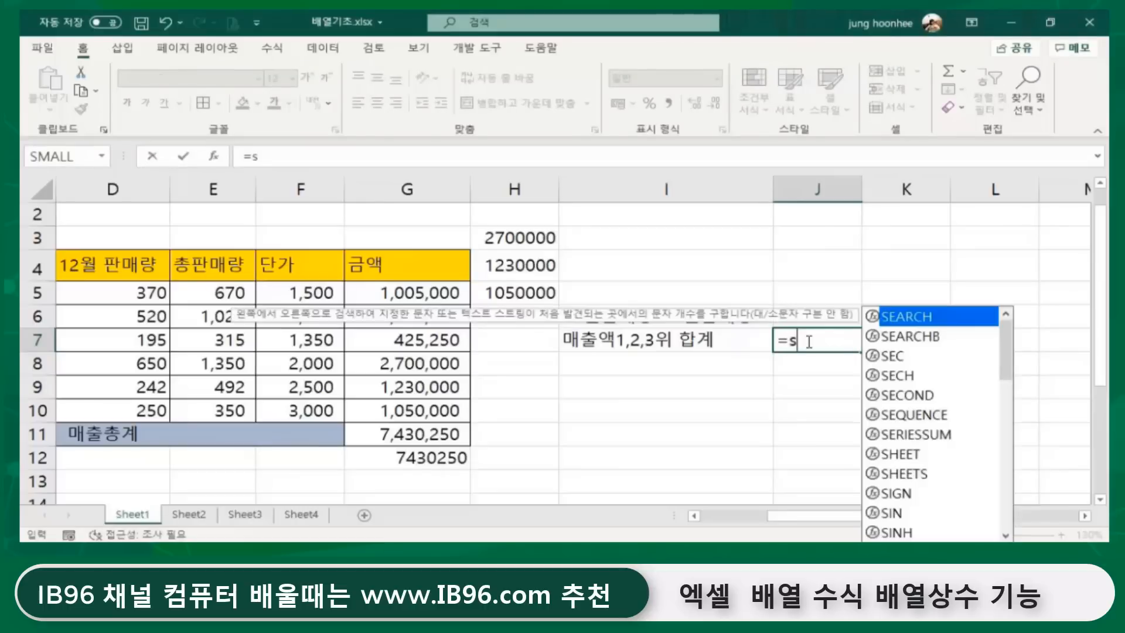
text(um)
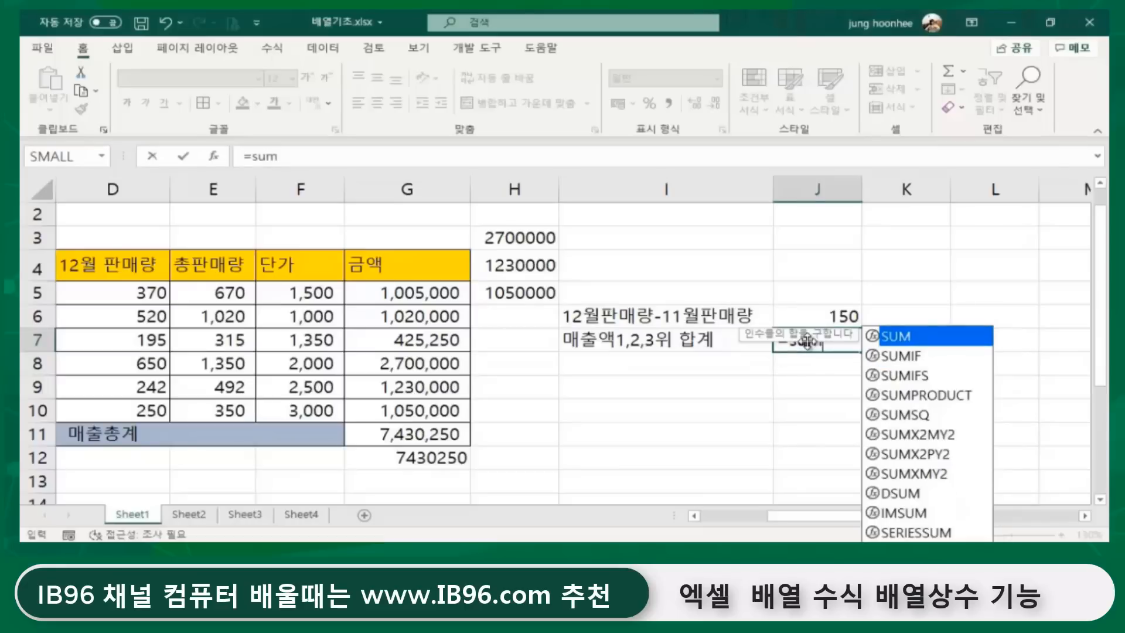
text(()
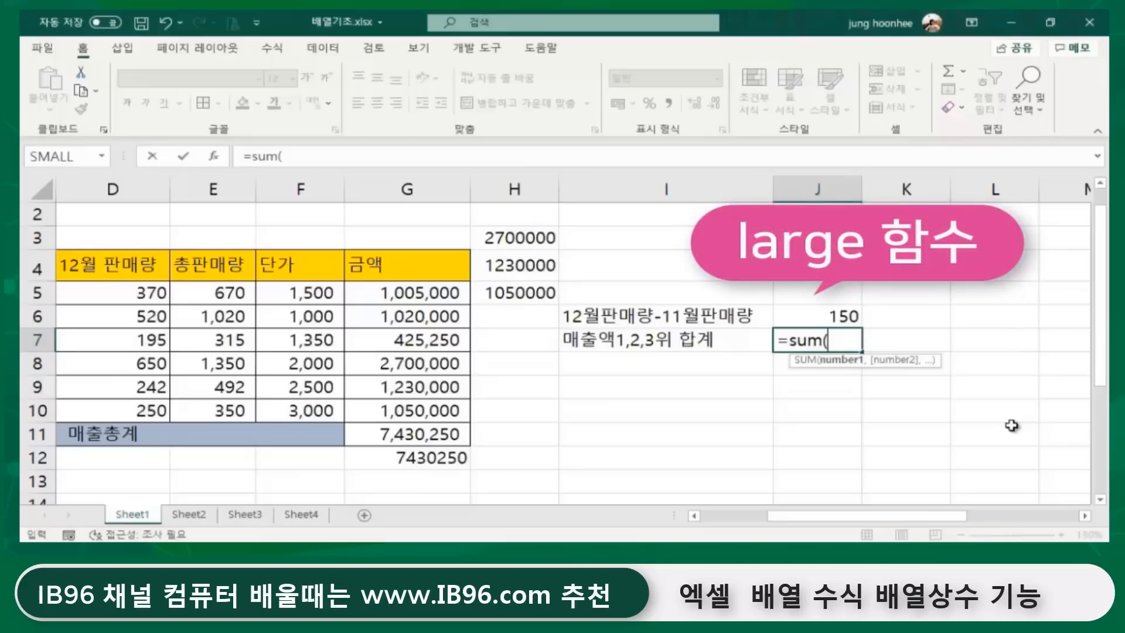
text(large)
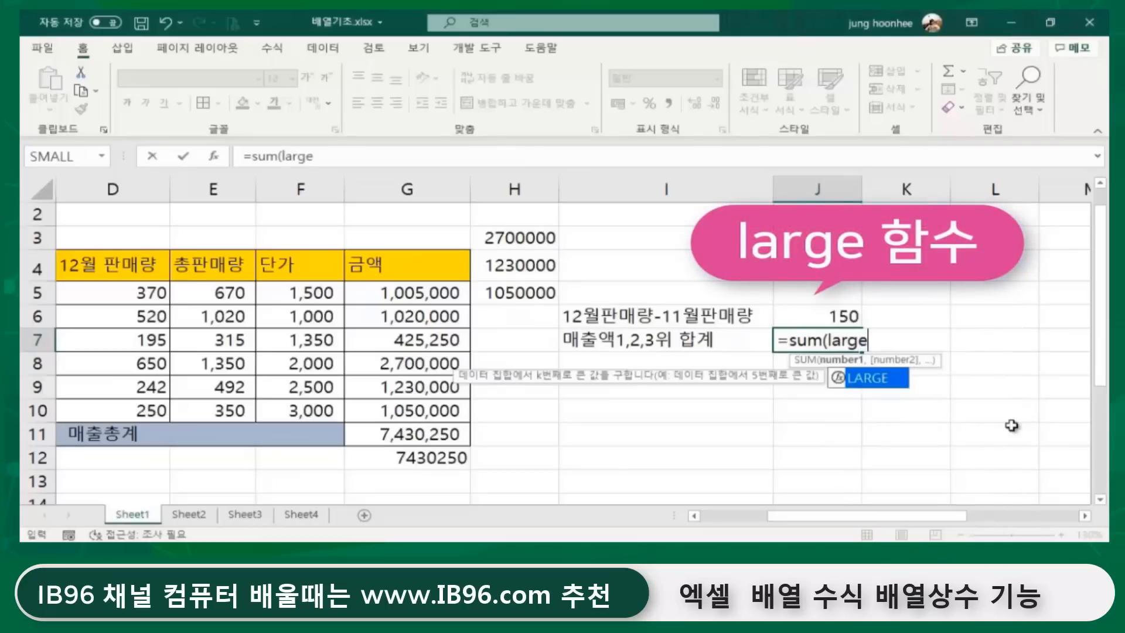
text(()
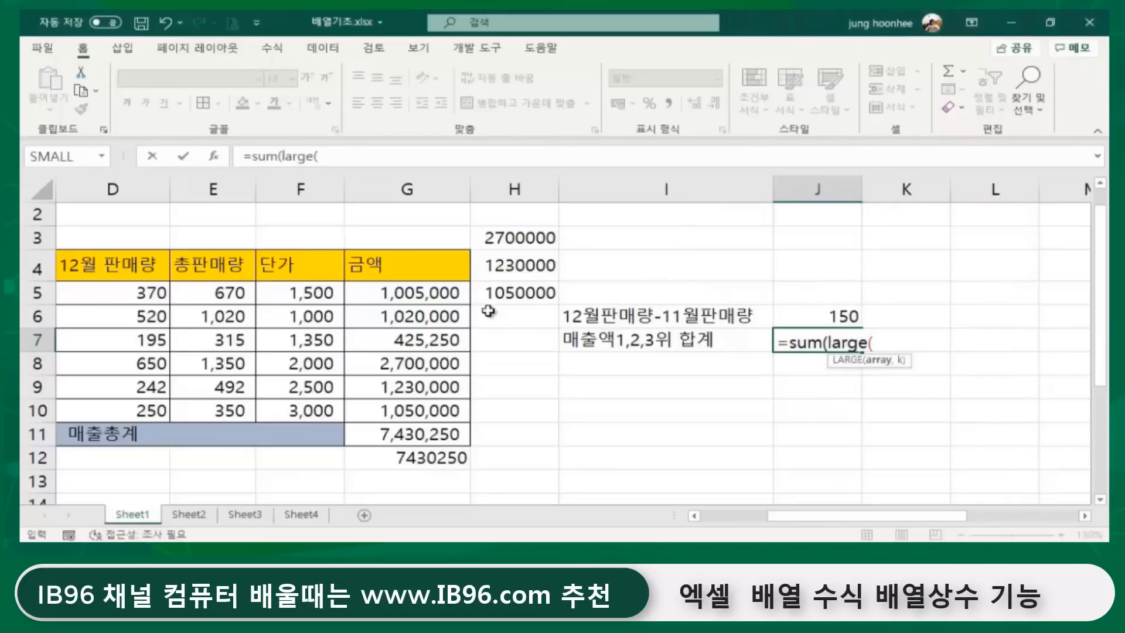
drag(400, 292, 403, 413)
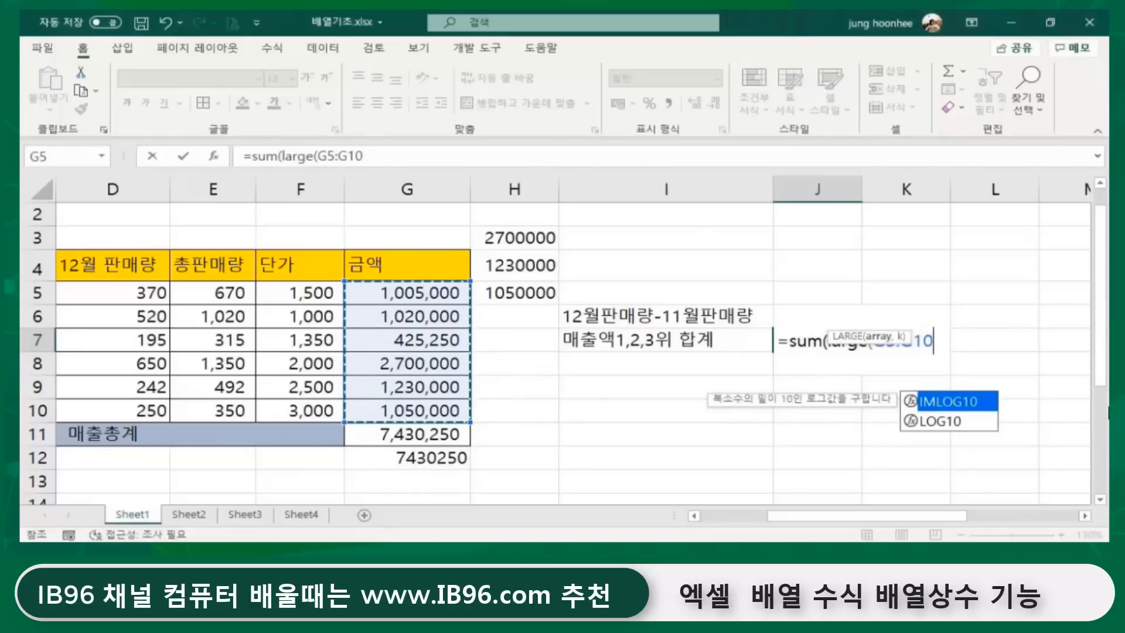
Give LARGE the array constant {1,2,3} as its k argument in the J7 formula
text(,)
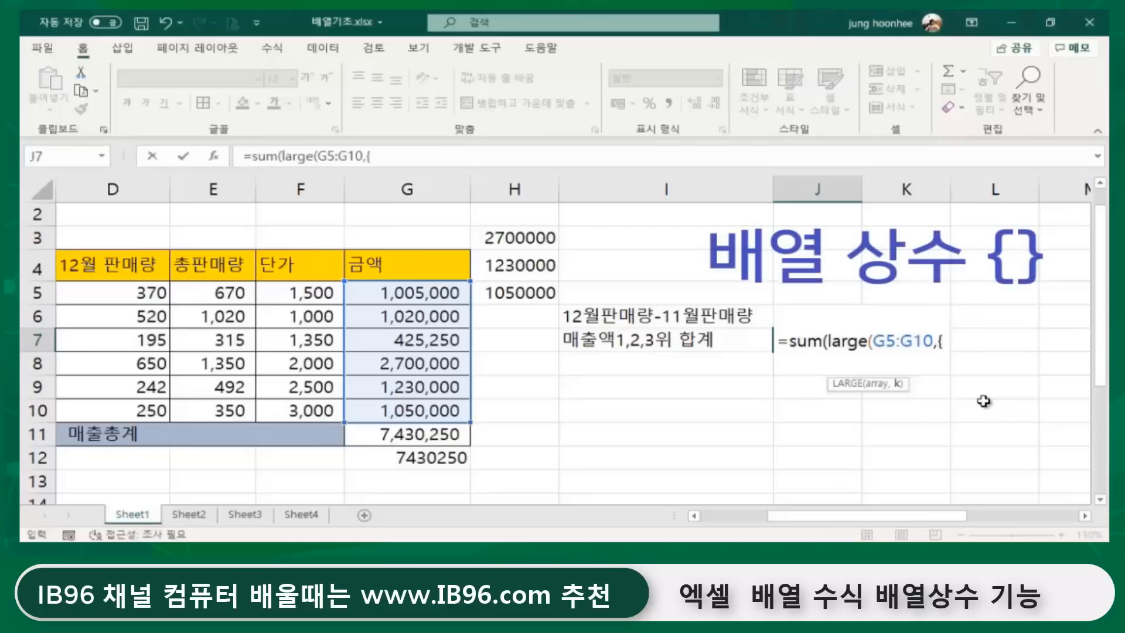
text({)
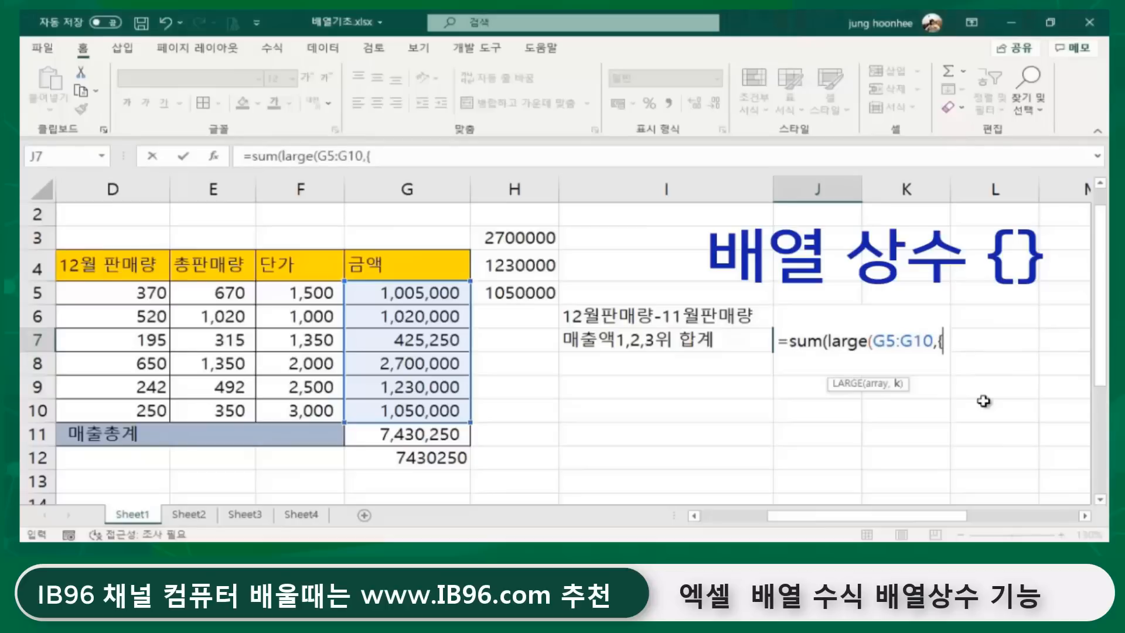
text(1)
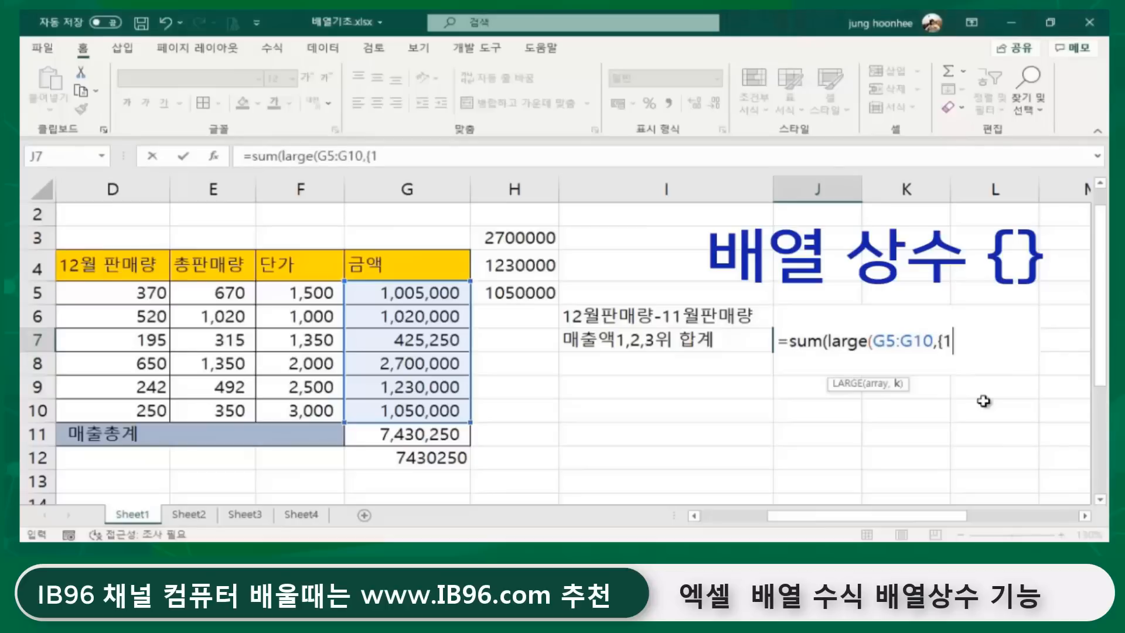
text(,2,3})
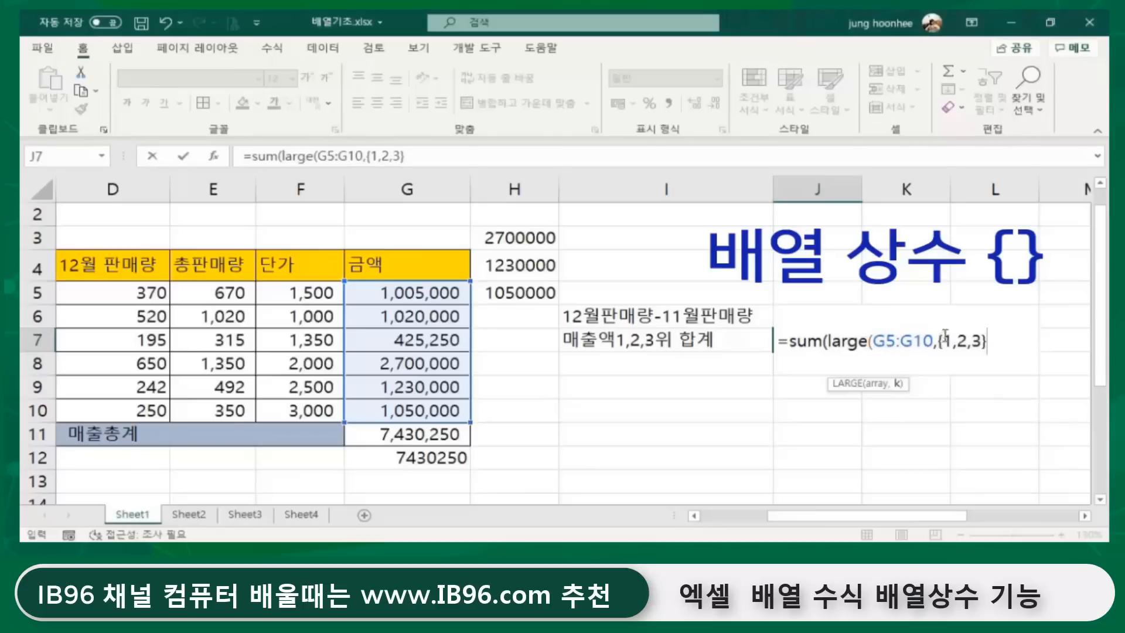
Enclose G5:G10 in its own parentheses and enter =SUM(LARGE((G5:G10),{1,2,3})) in J7 as an array formula
click(873, 340)
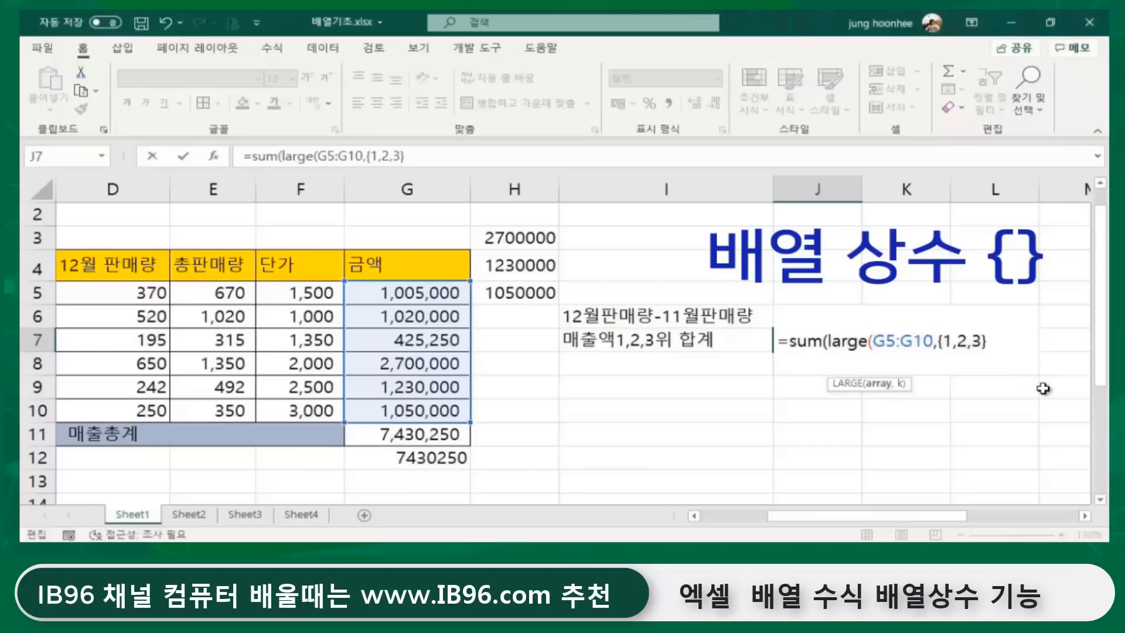
text(()
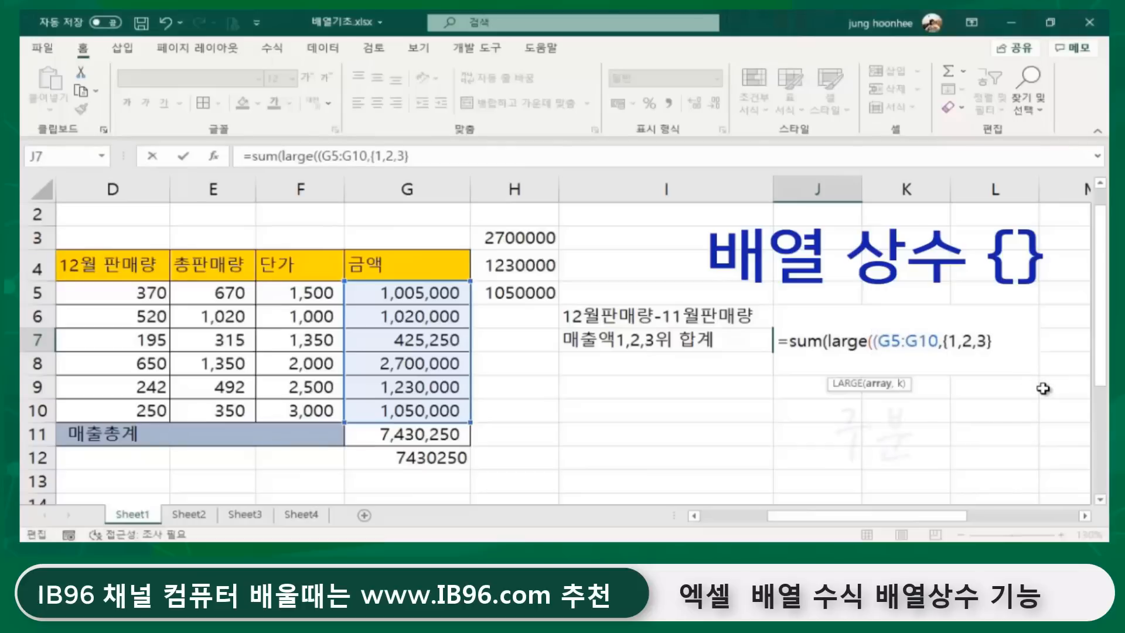
click(938, 342)
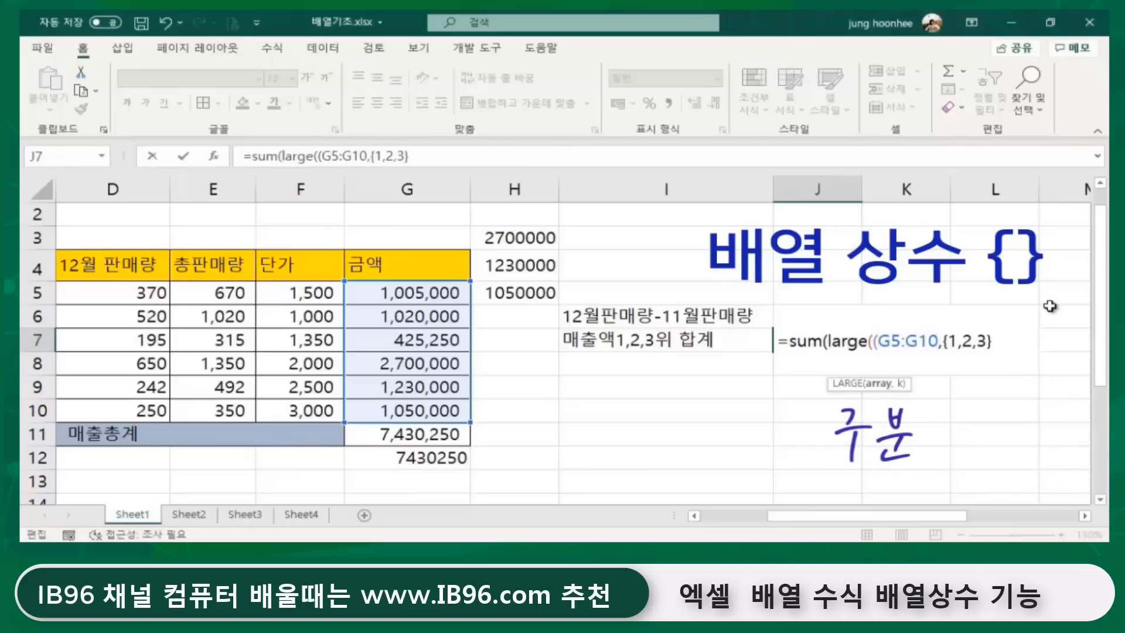
text(),)
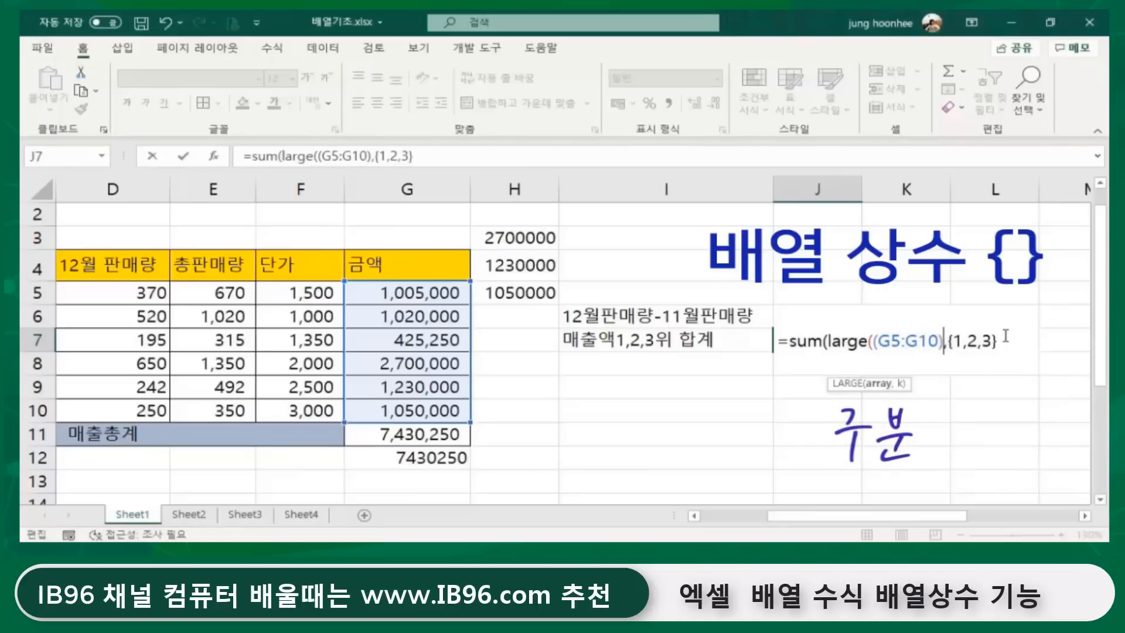
key(End)
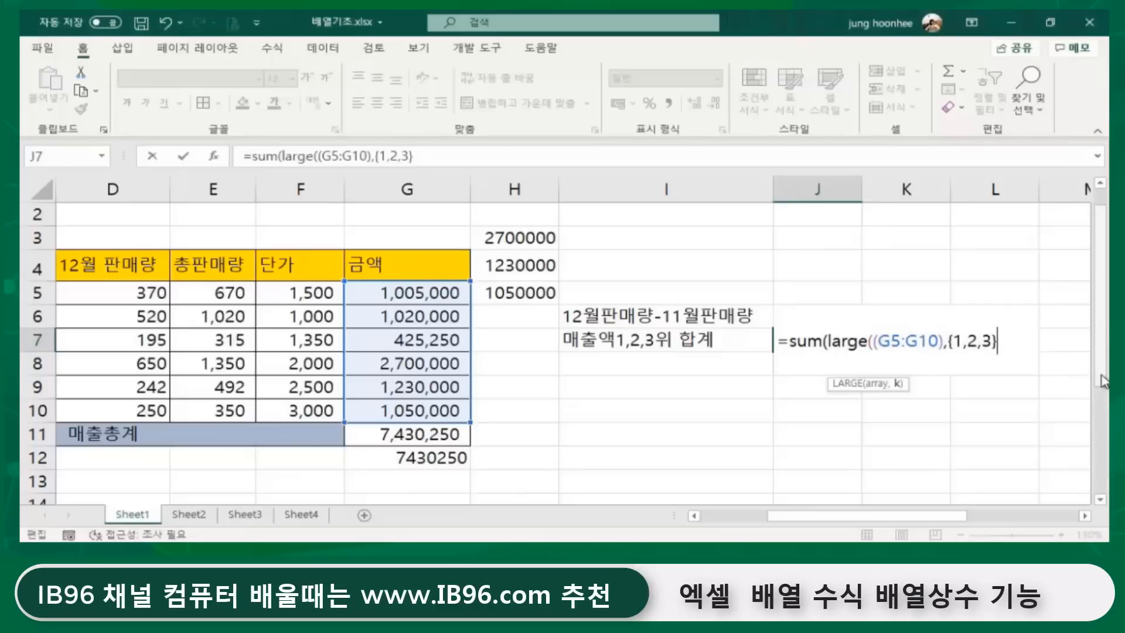
text())
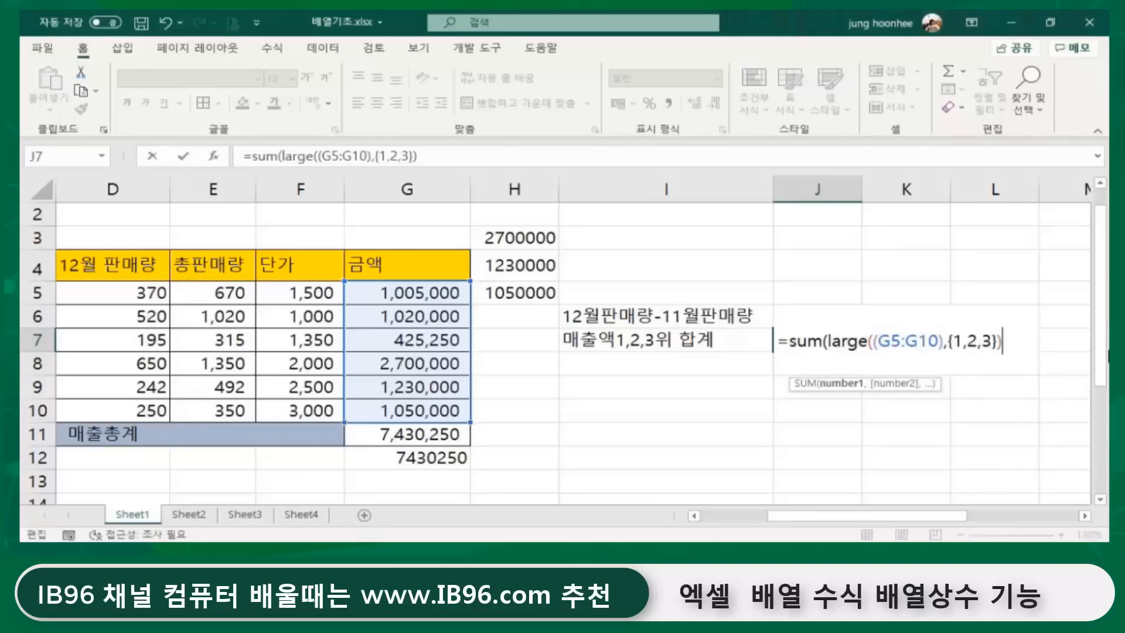
text())
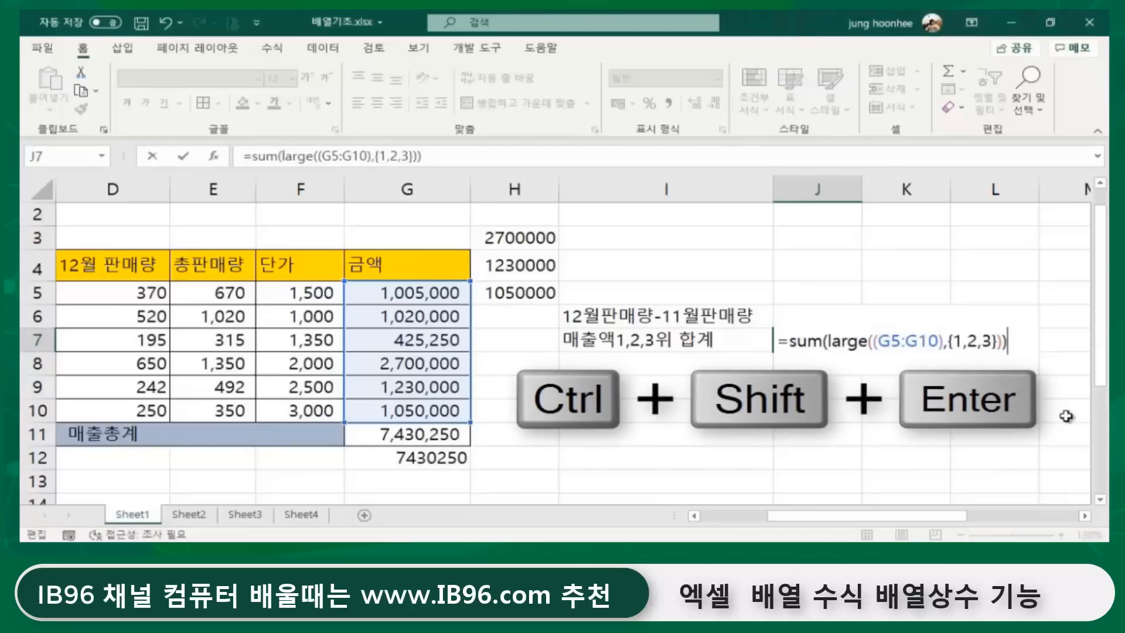
key(ctrl+shift+Return)
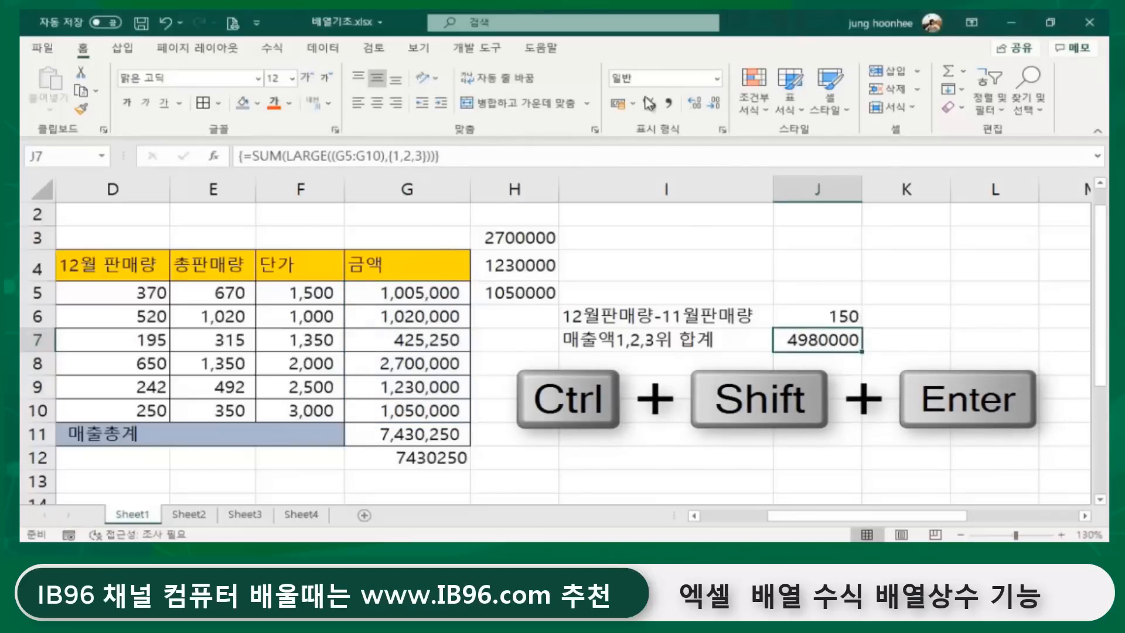
Apply the comma number style to the top-three sales total in J7
click(668, 104)
click(834, 407)
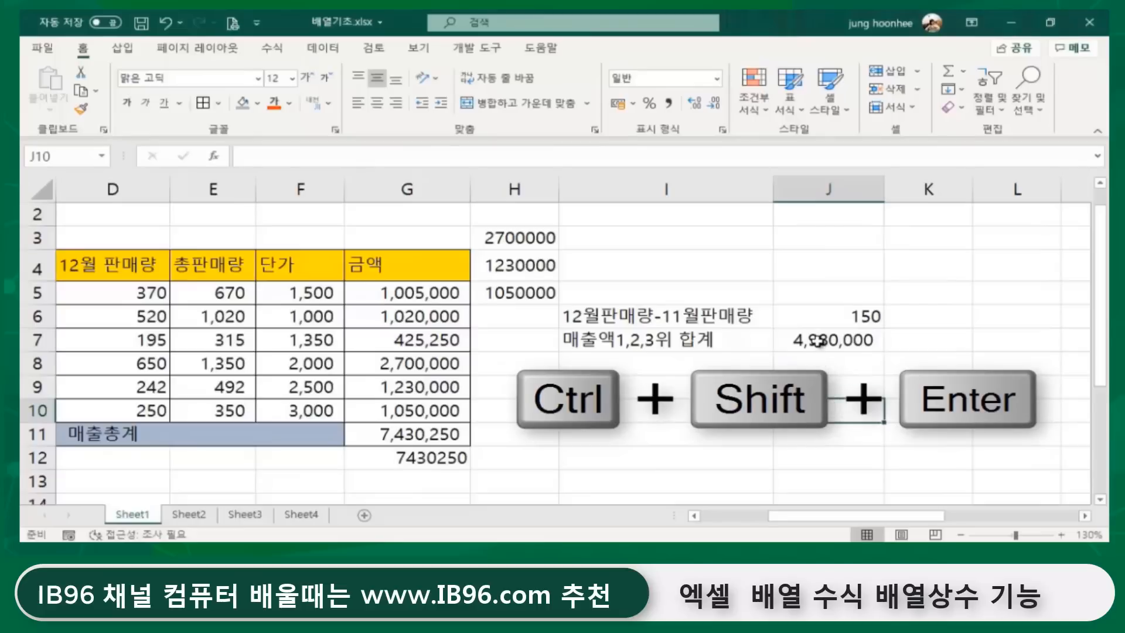
click(819, 342)
click(867, 405)
click(833, 342)
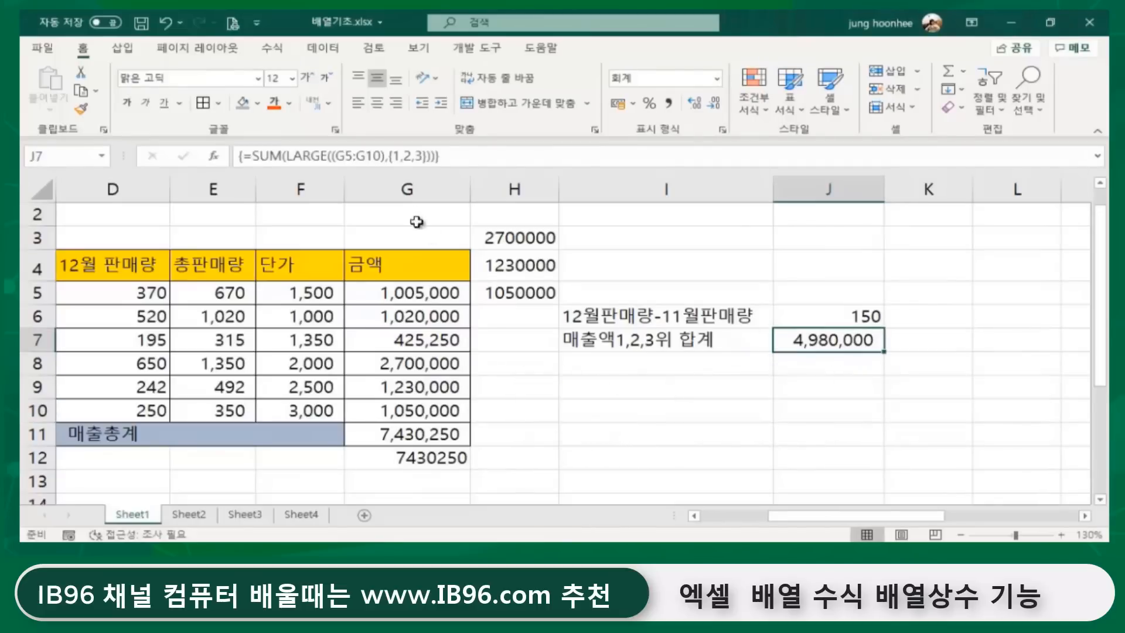
Add up the three ranked amounts in H6 with =SUM(H3:H5) as a cross-check
click(494, 236)
drag(496, 264, 497, 316)
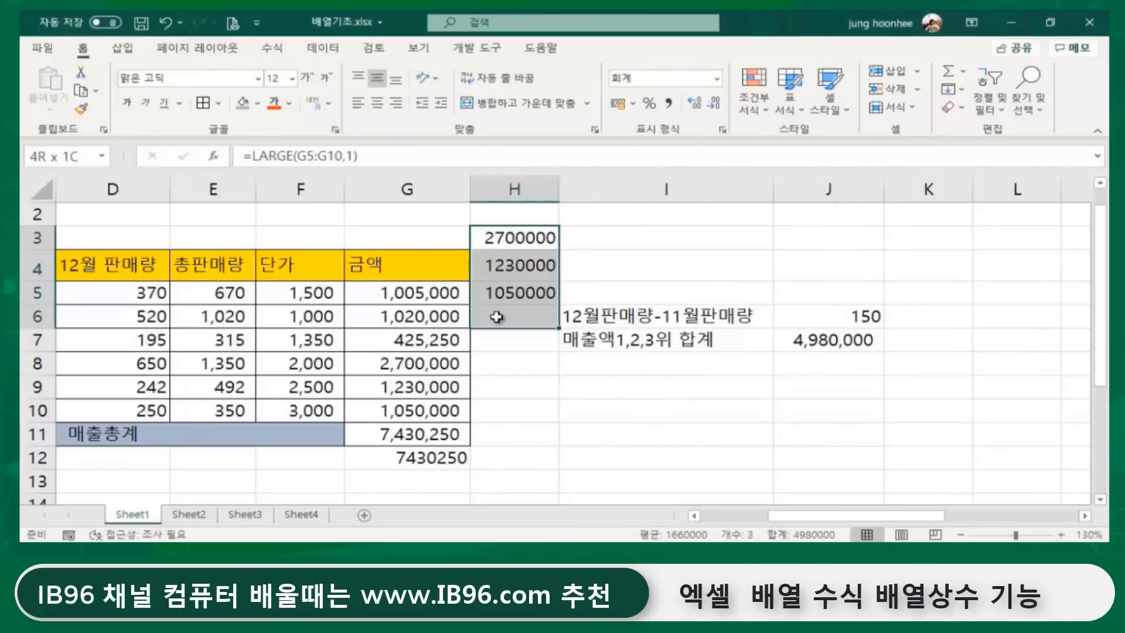
click(496, 316)
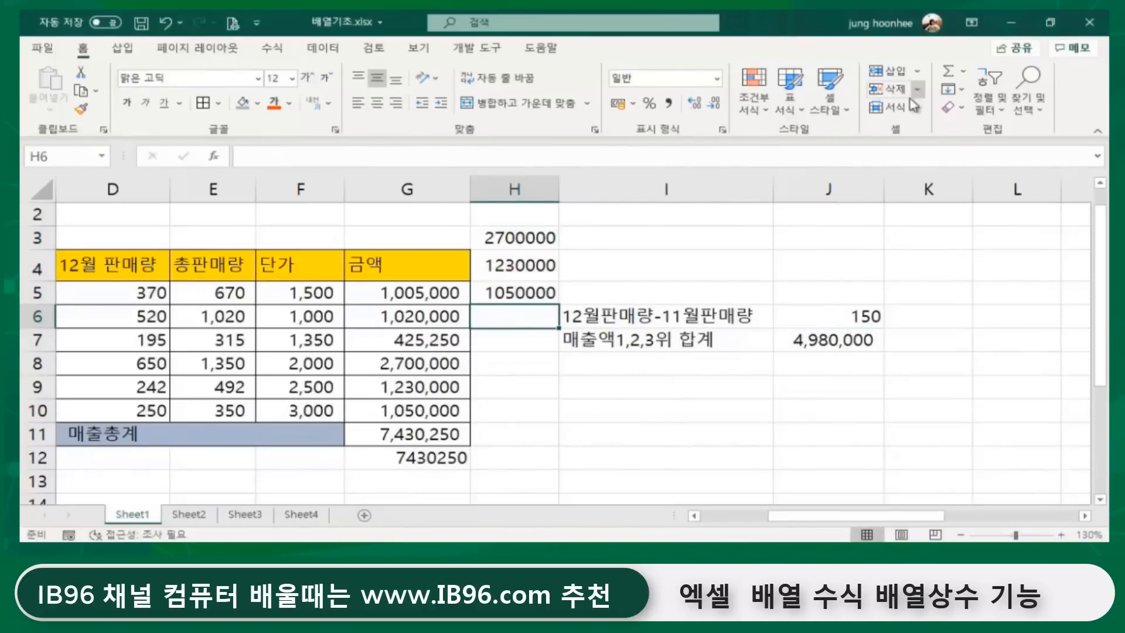
click(947, 71)
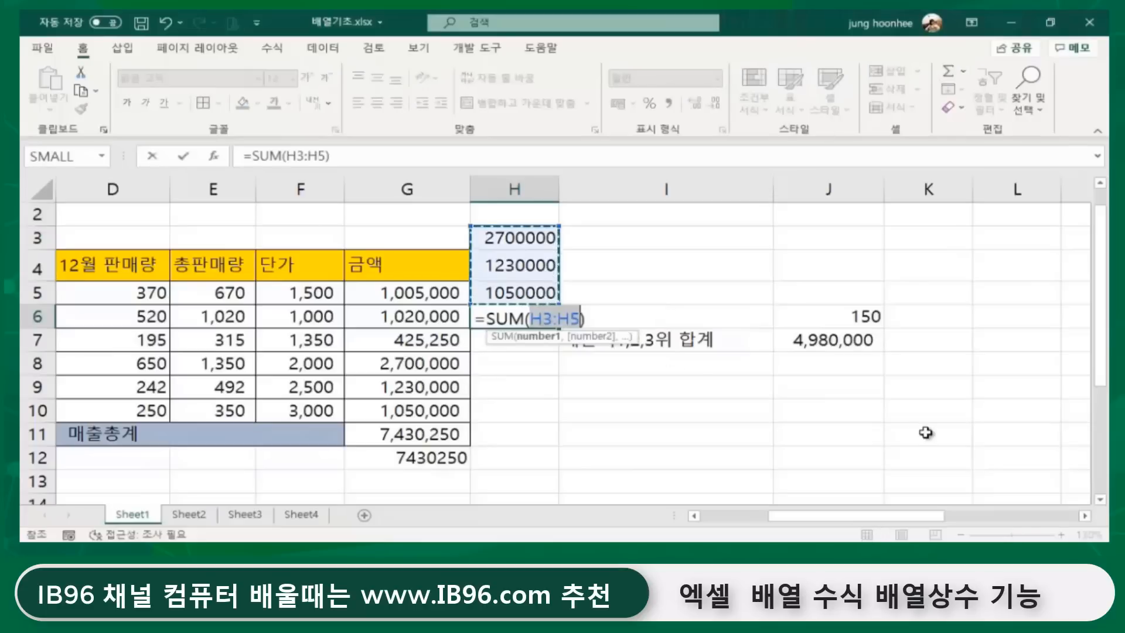
key(Return)
click(506, 320)
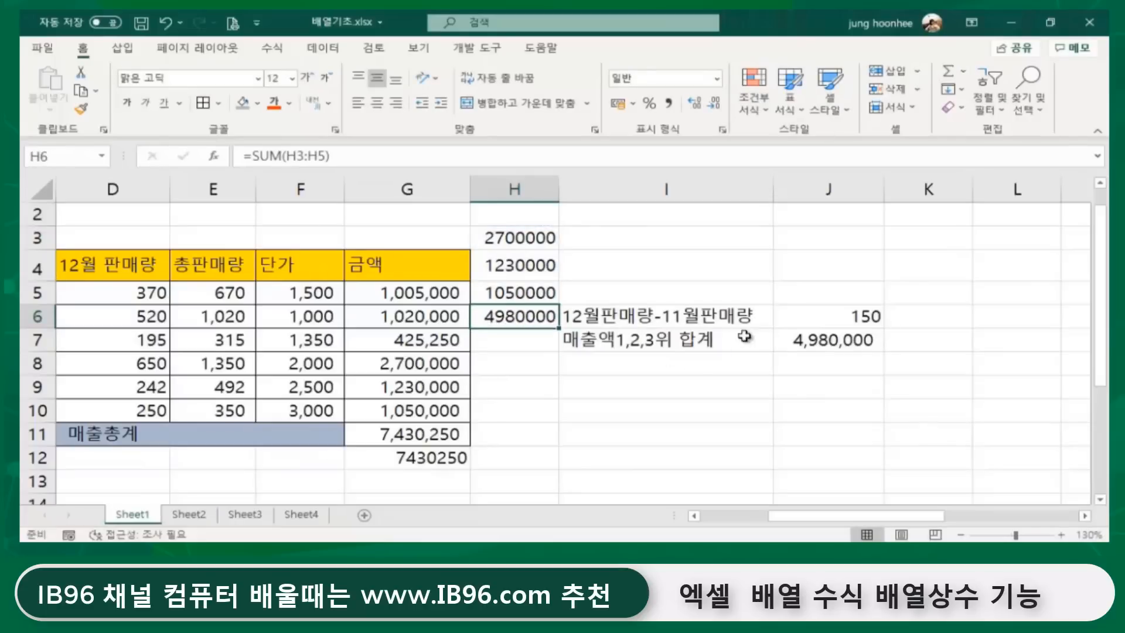
Examine the array formula in J7, in particular its outer braces and the array constant {1,2,3} inside LARGE
click(802, 339)
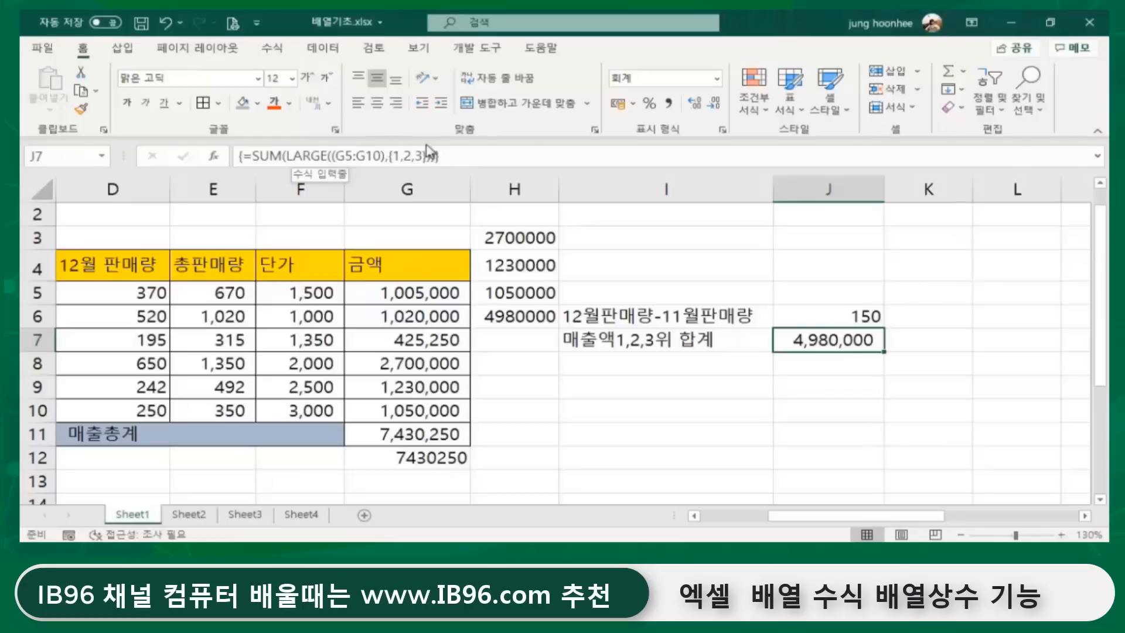
click(653, 455)
click(845, 341)
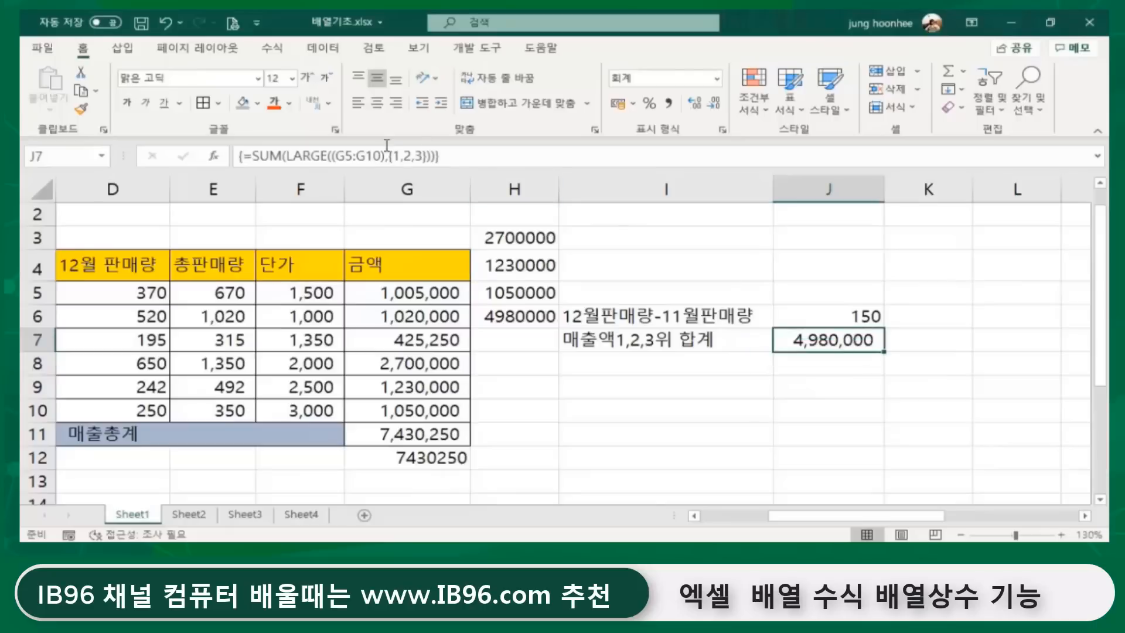
click(427, 155)
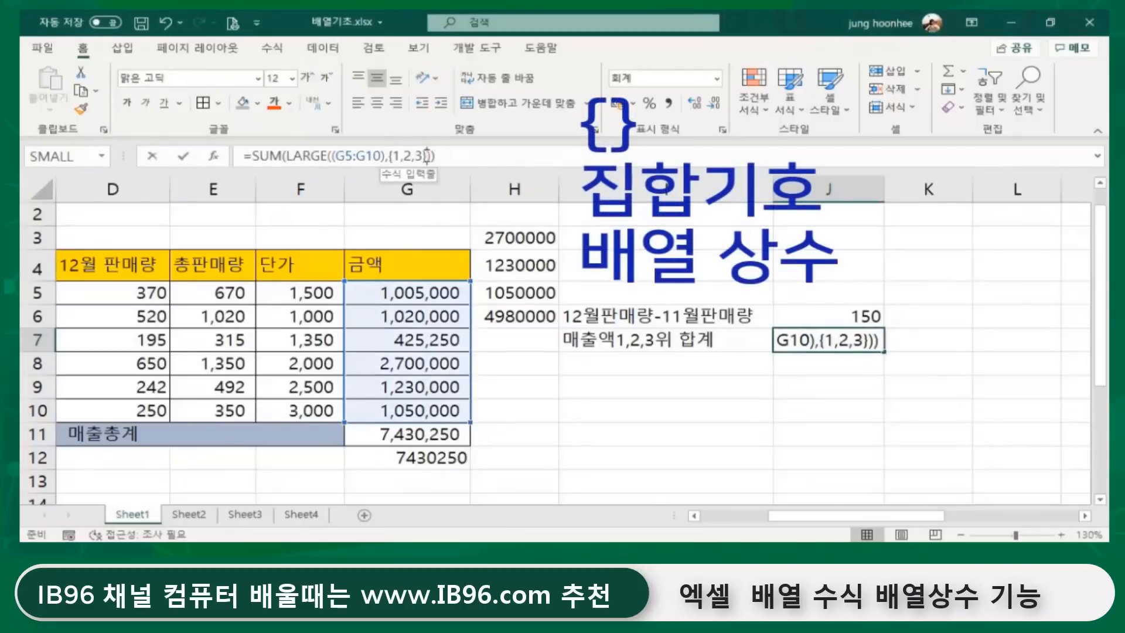
drag(427, 155, 387, 155)
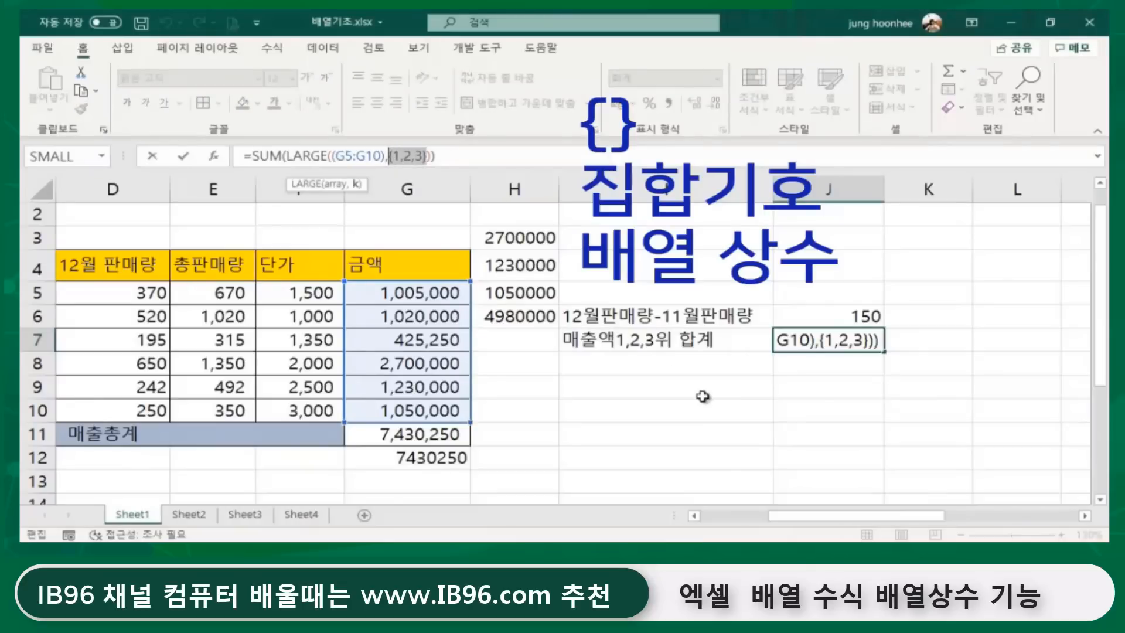
key(Return)
click(720, 379)
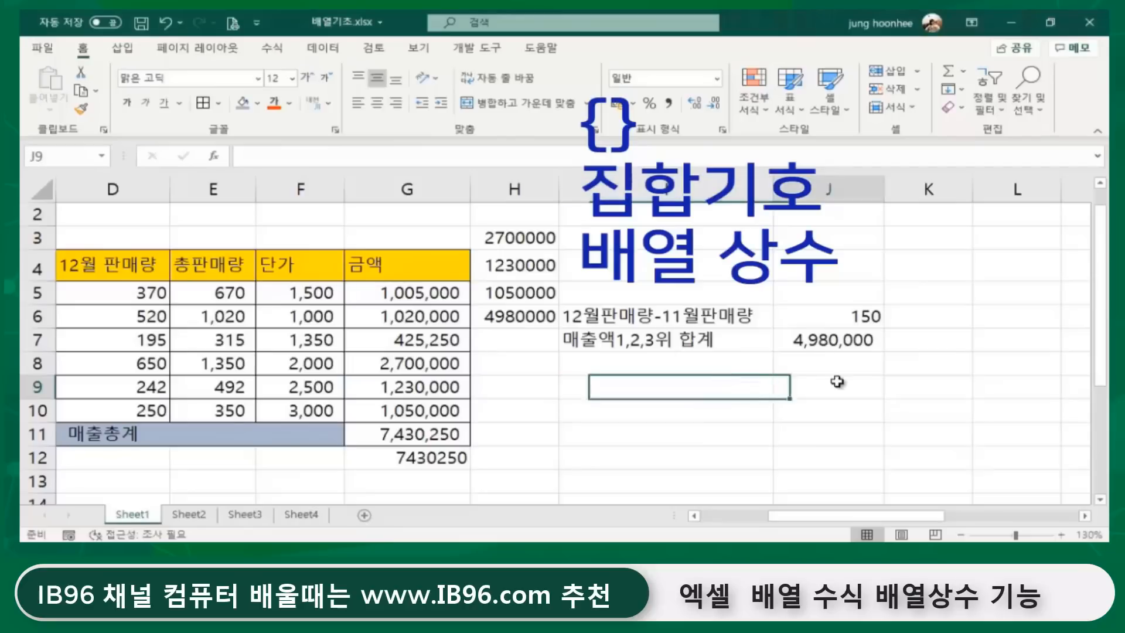
click(831, 338)
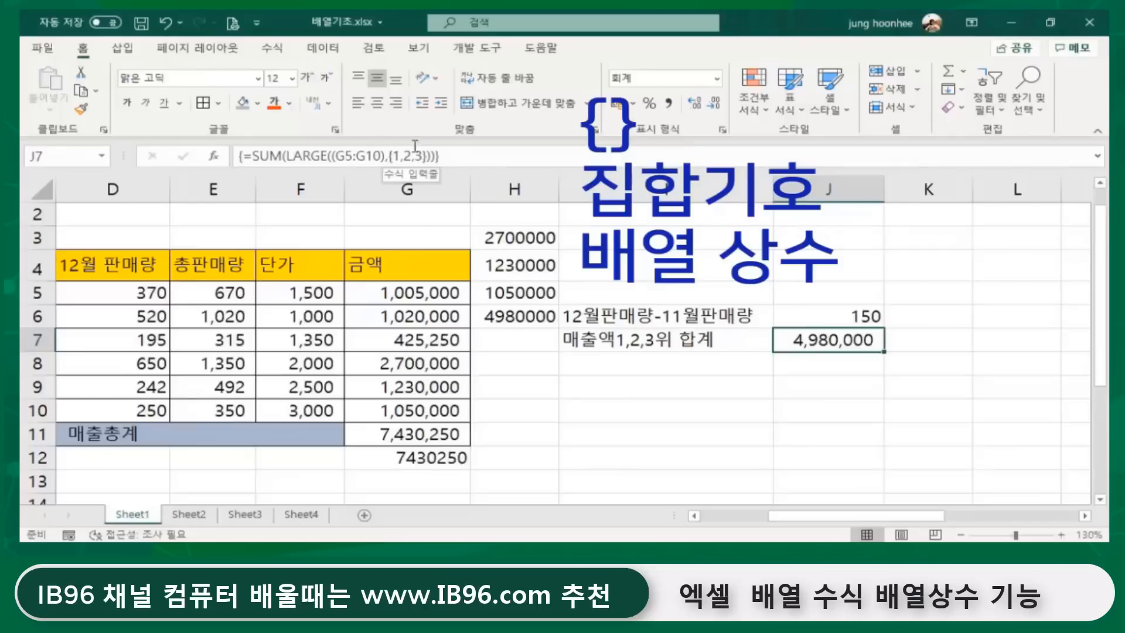
click(775, 384)
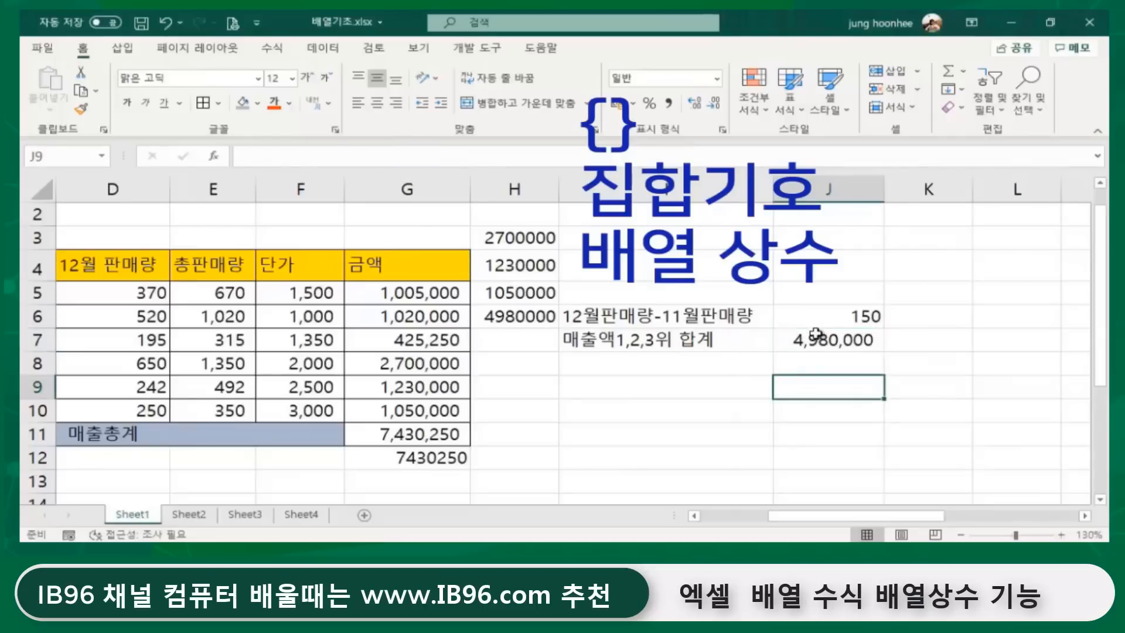
click(815, 333)
click(735, 370)
click(826, 435)
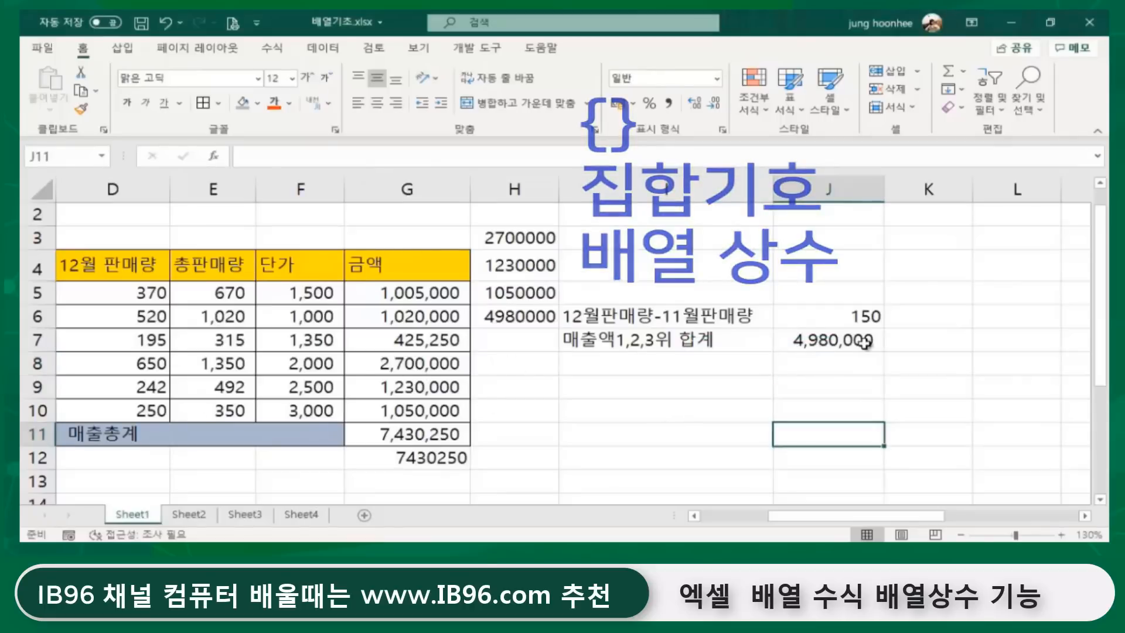
On Sheet2, enter the values 10, 20, 30 and 40 down cells B3 to B6
click(189, 514)
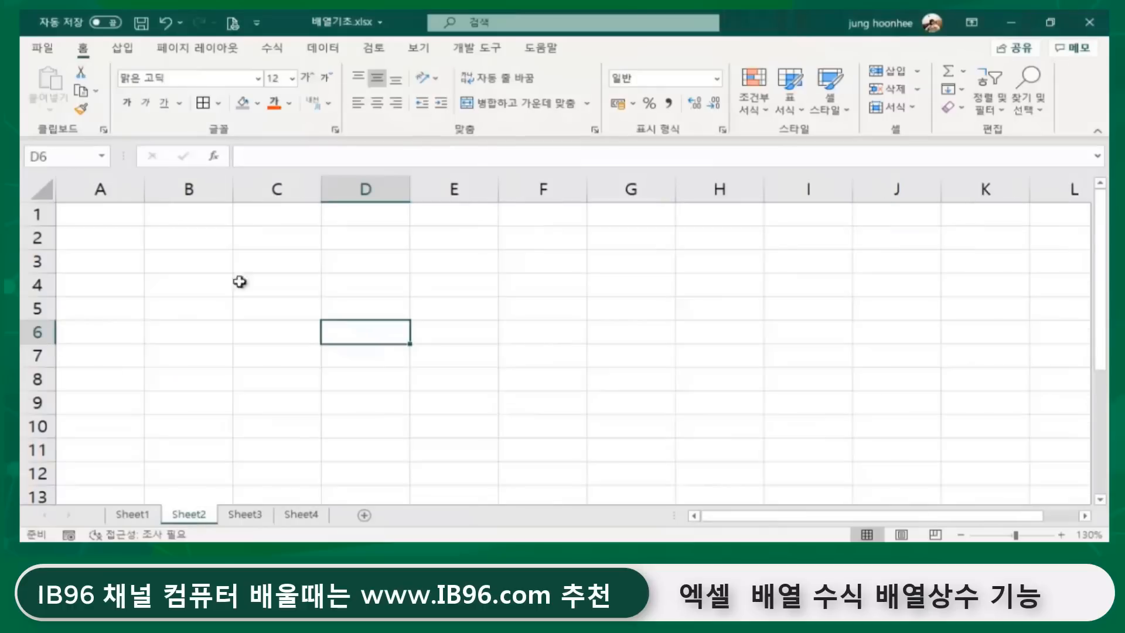
click(245, 284)
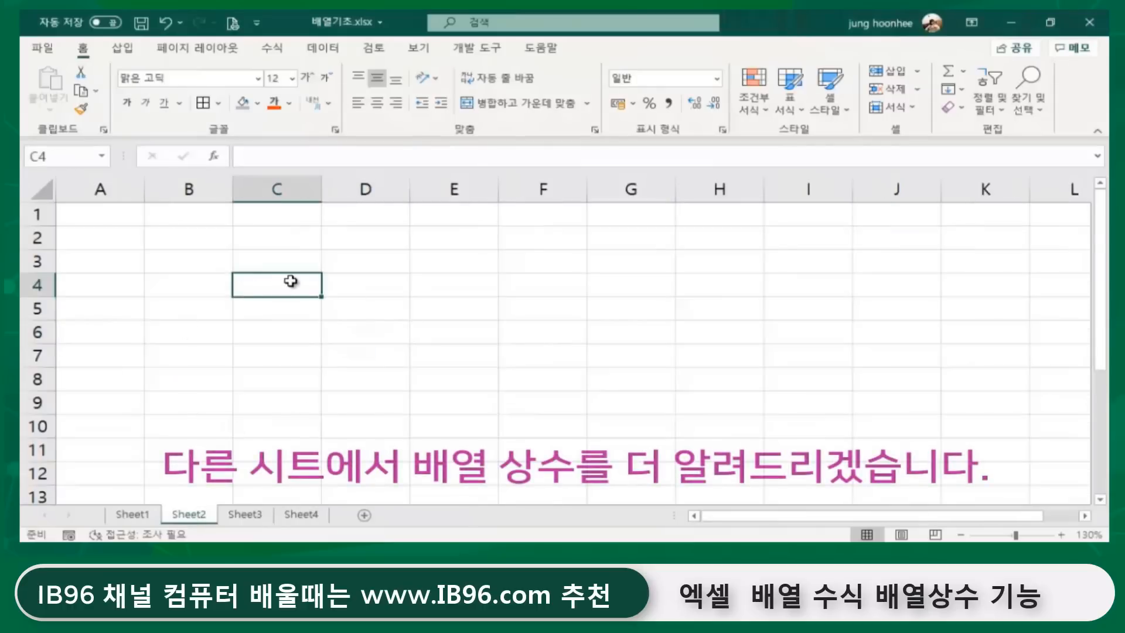
click(211, 261)
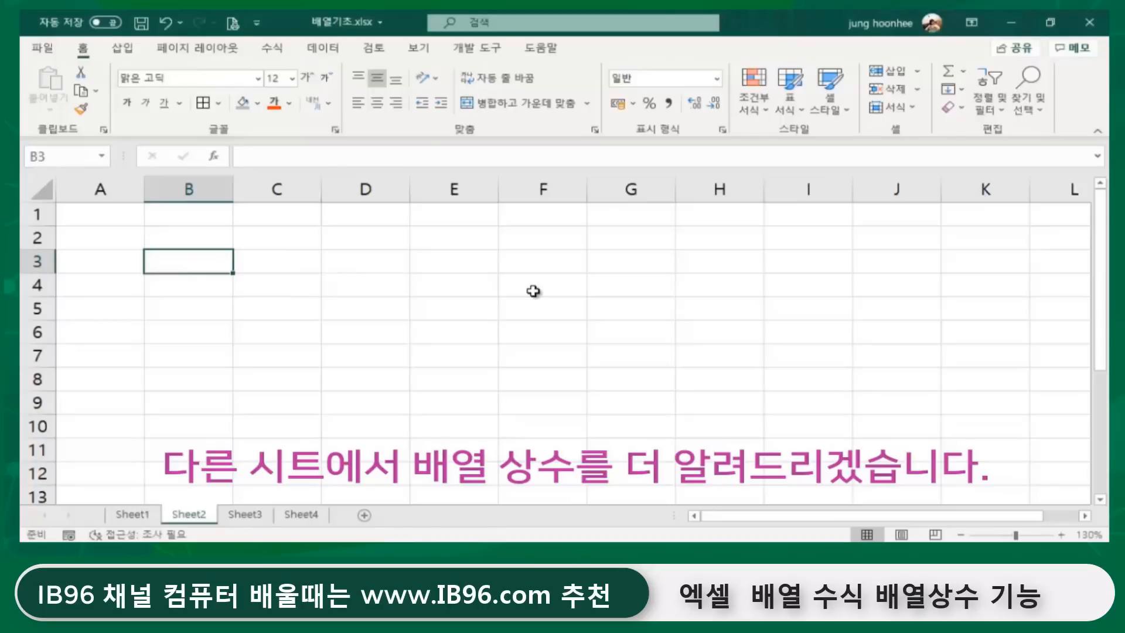
text(10)
key(Return)
text(20)
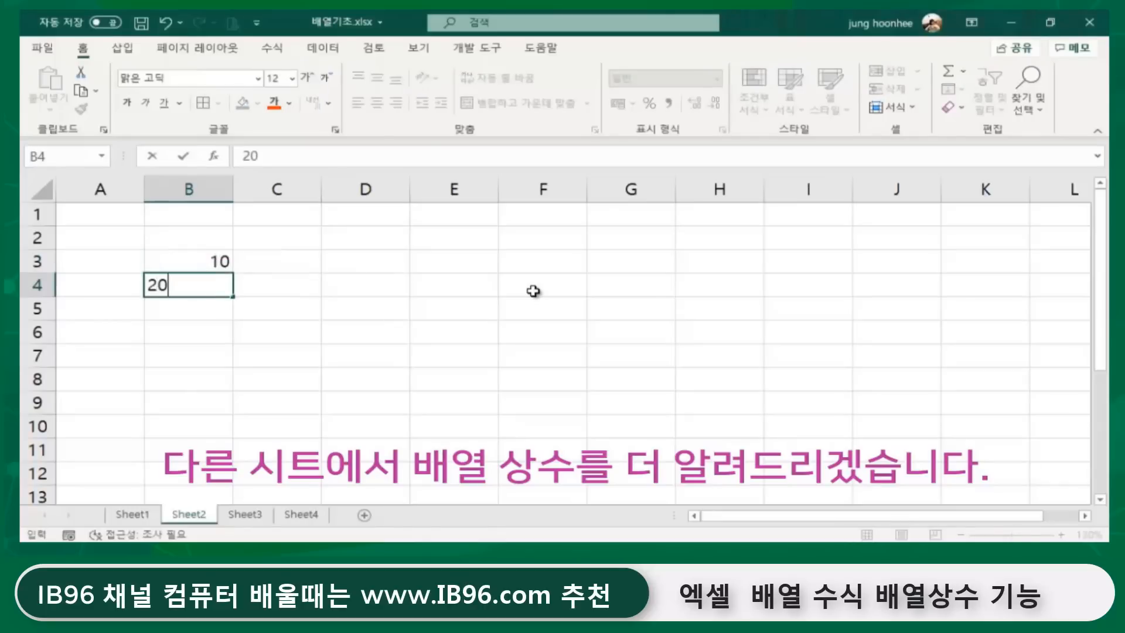
key(Return)
text(30)
key(Return)
text(40)
key(Return)
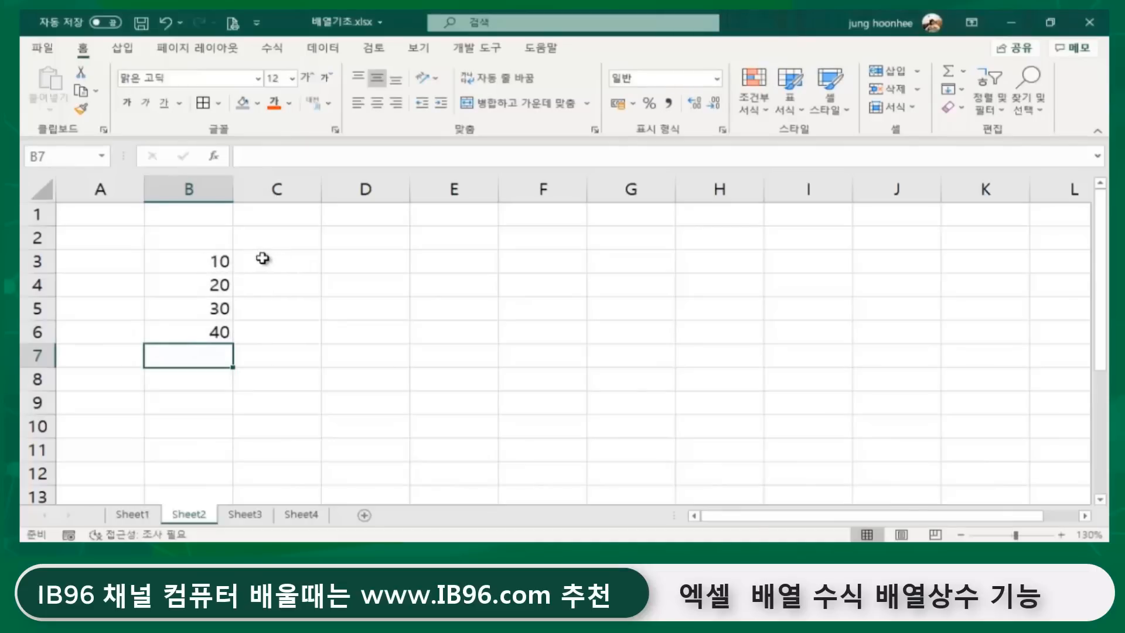
Across the range C3:C6, write the formula =B3:B6*1 to multiply the listed values
drag(262, 258, 266, 336)
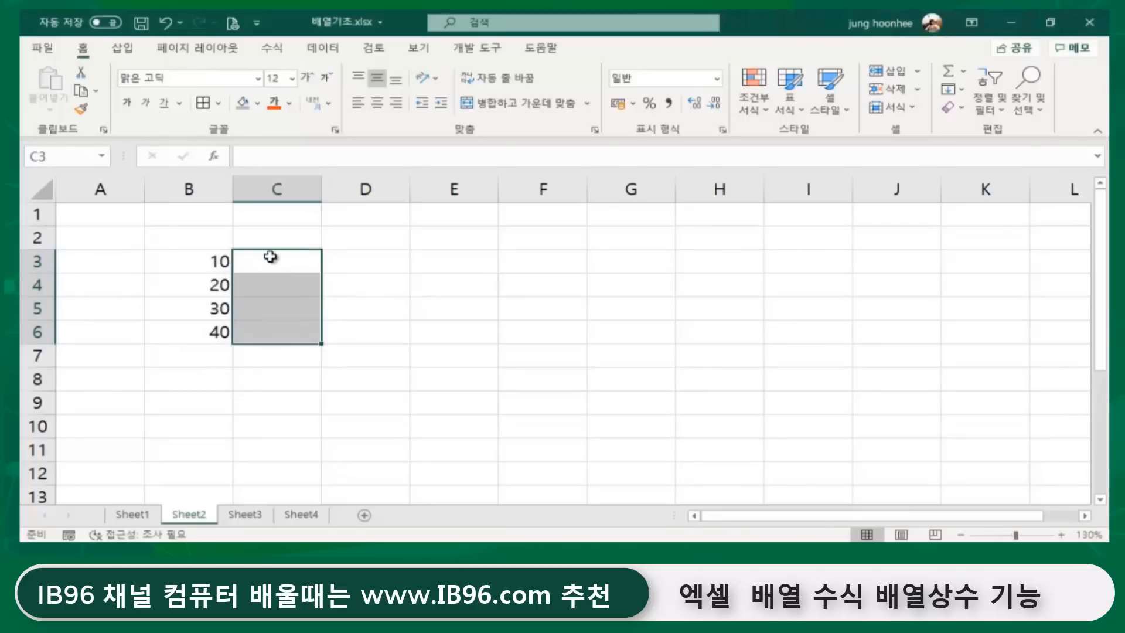
text(=)
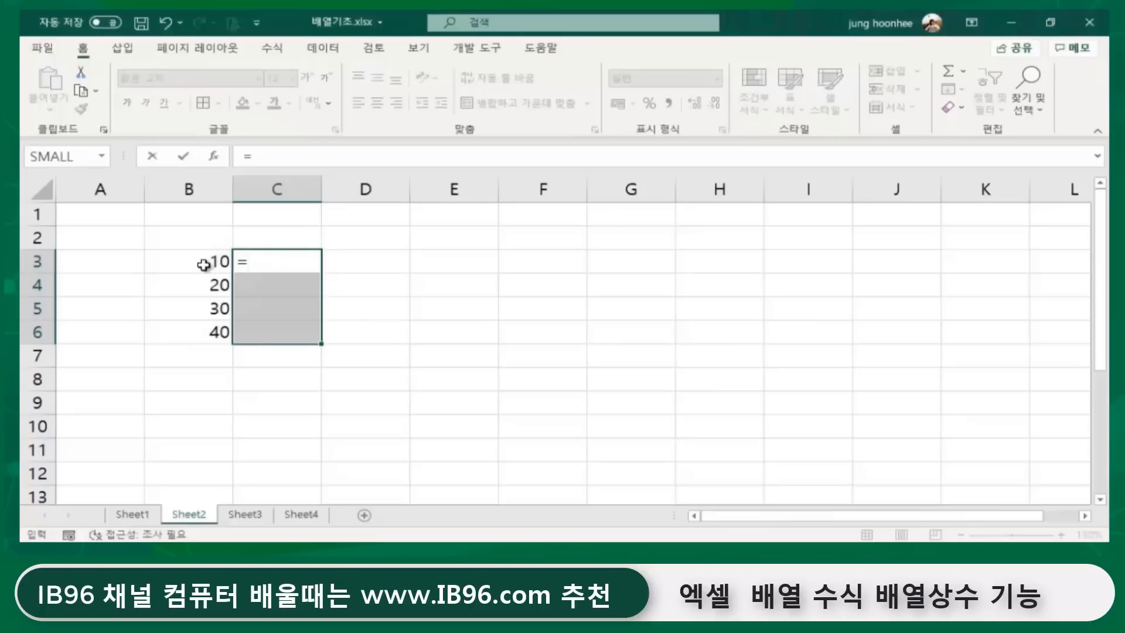
drag(205, 258, 203, 336)
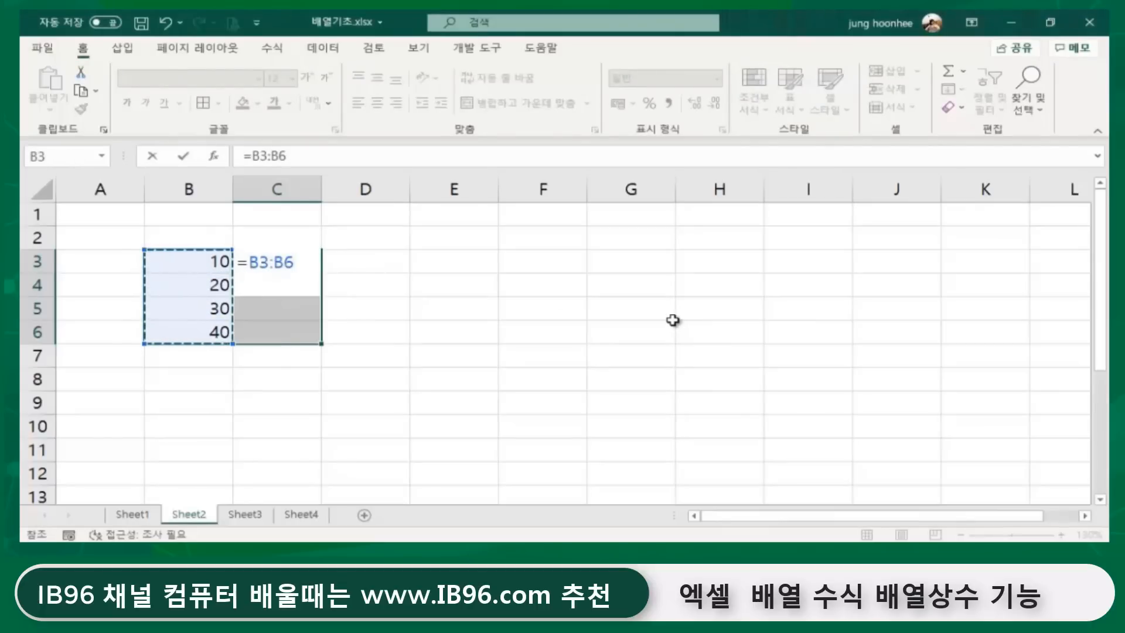
text(*1)
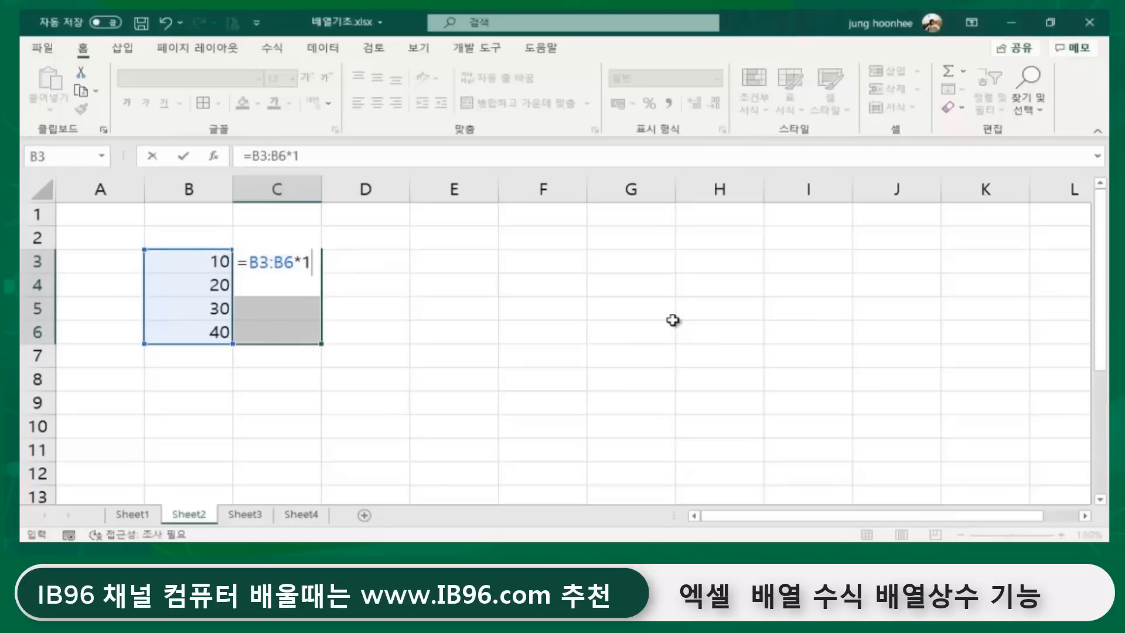
Complete the array formula =B3:B6*10 across C3:C6
text(0)
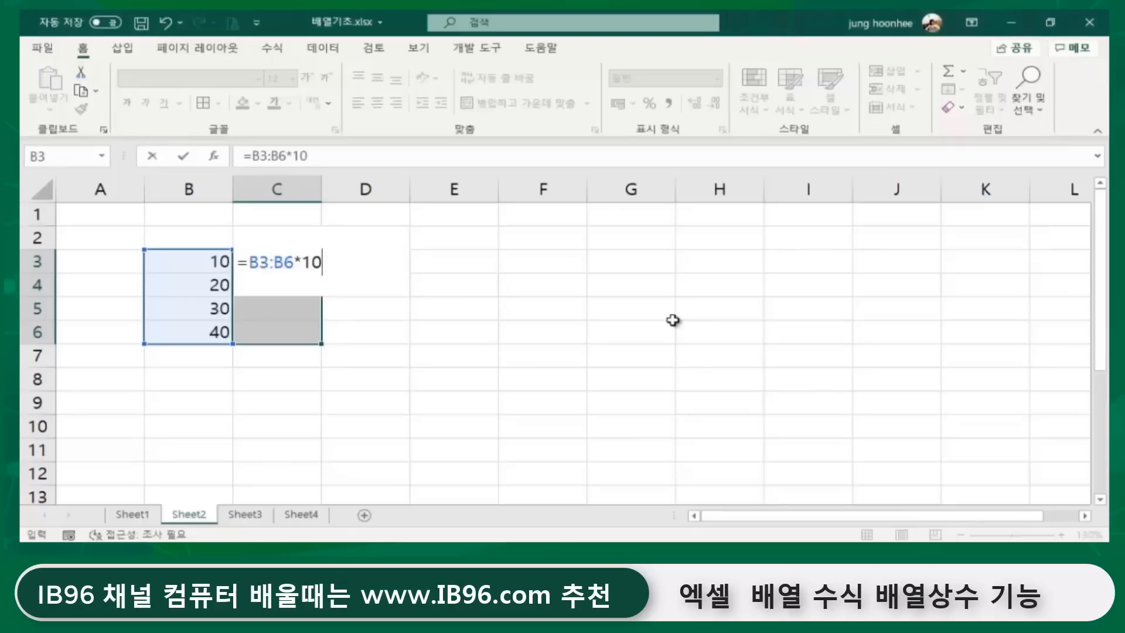
key(ctrl+shift+Return)
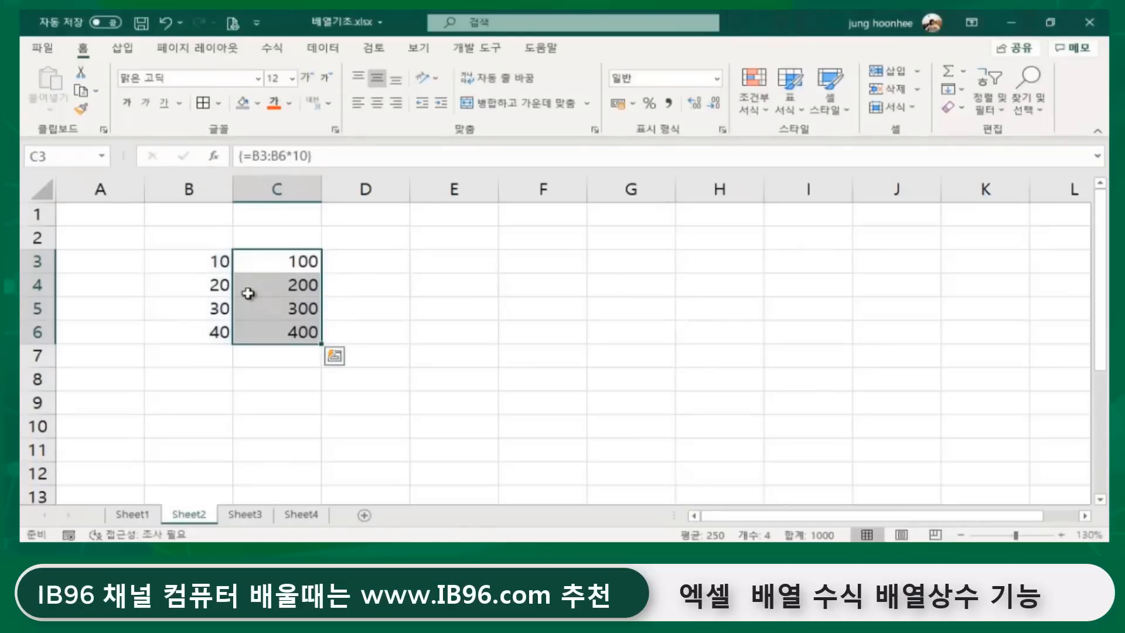
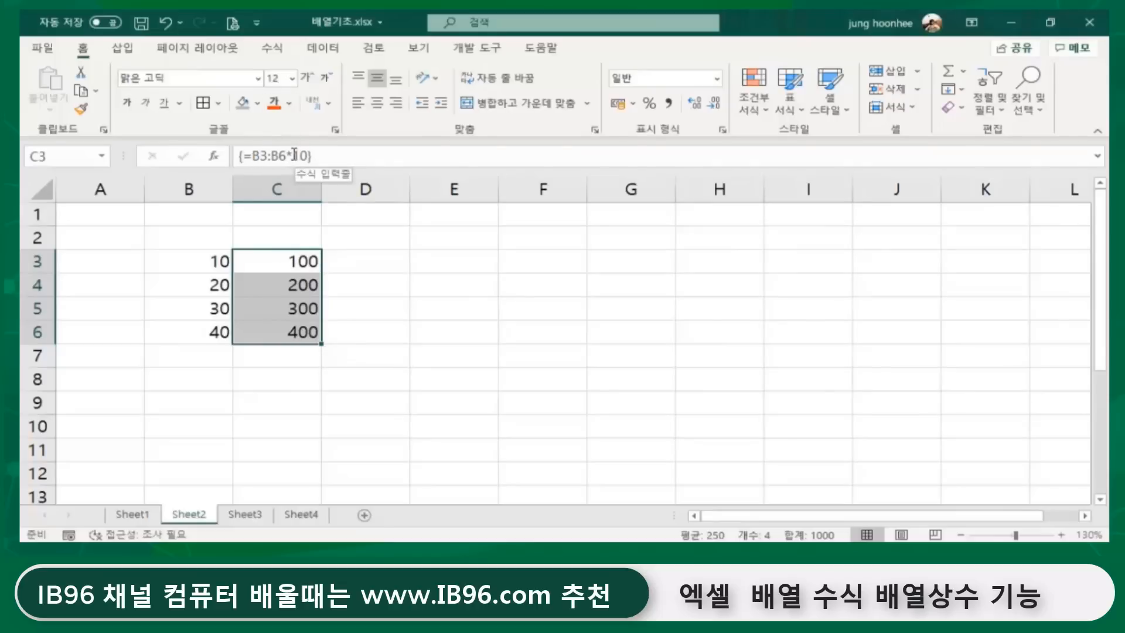
Change the array formula in C3:C6 to =B3:B6*{10;20;30;40}, using a vertical array constant as the multiplier
click(296, 155)
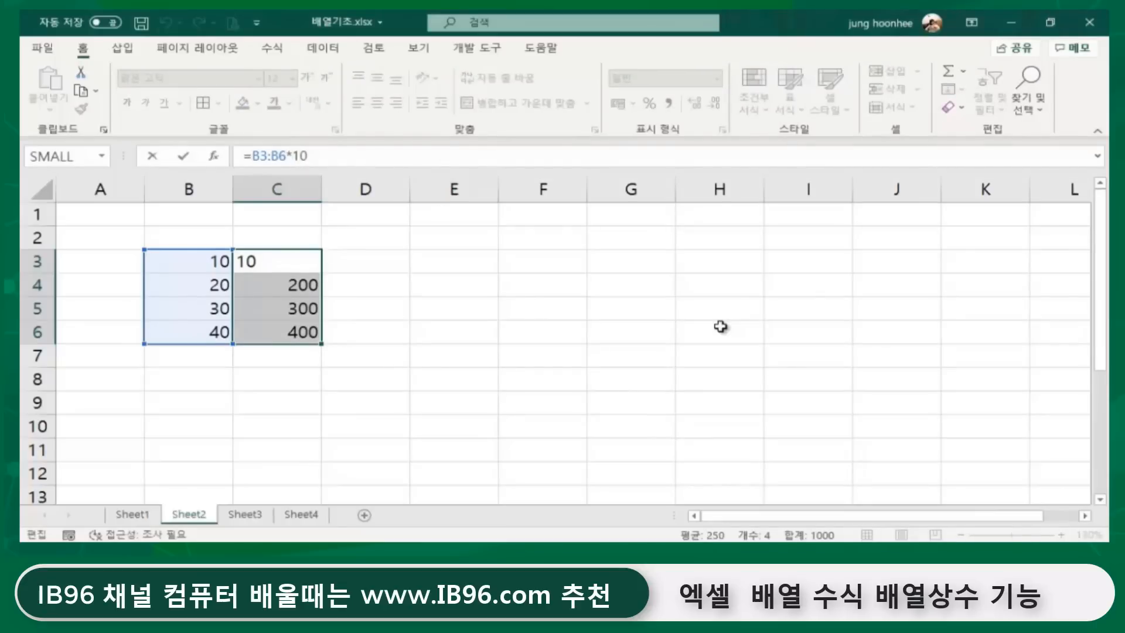
text({)
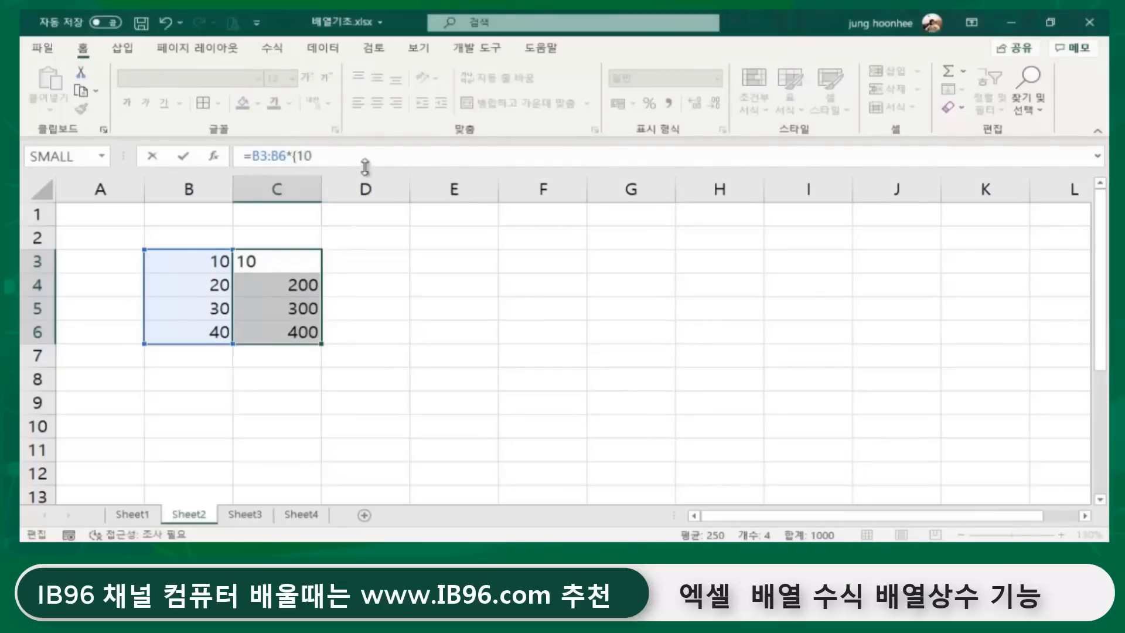
click(344, 155)
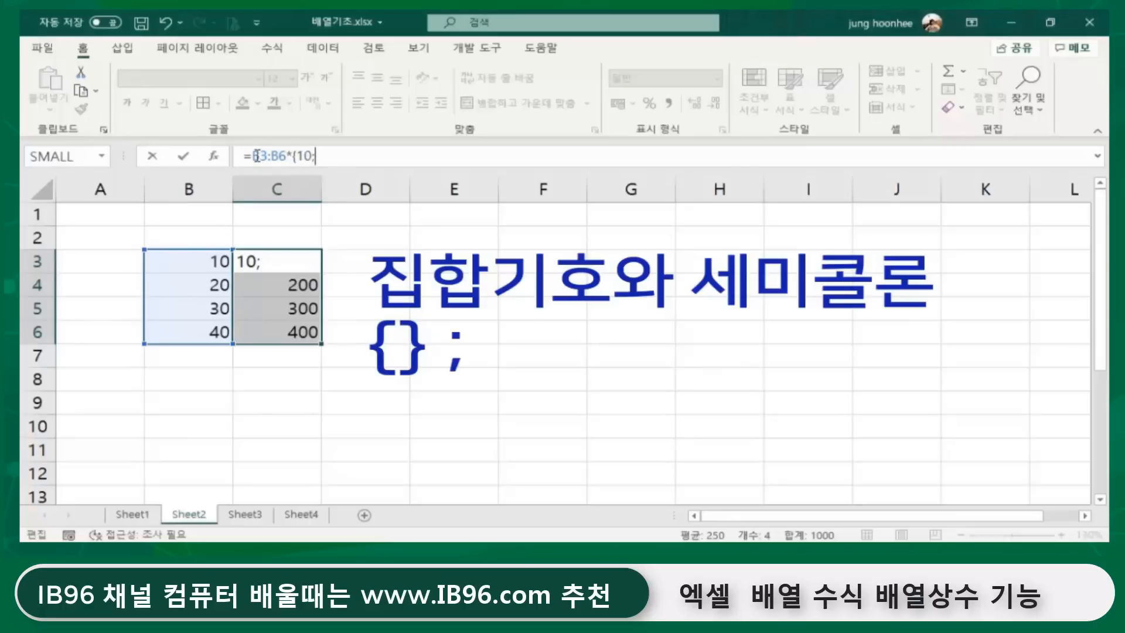
text(20;)
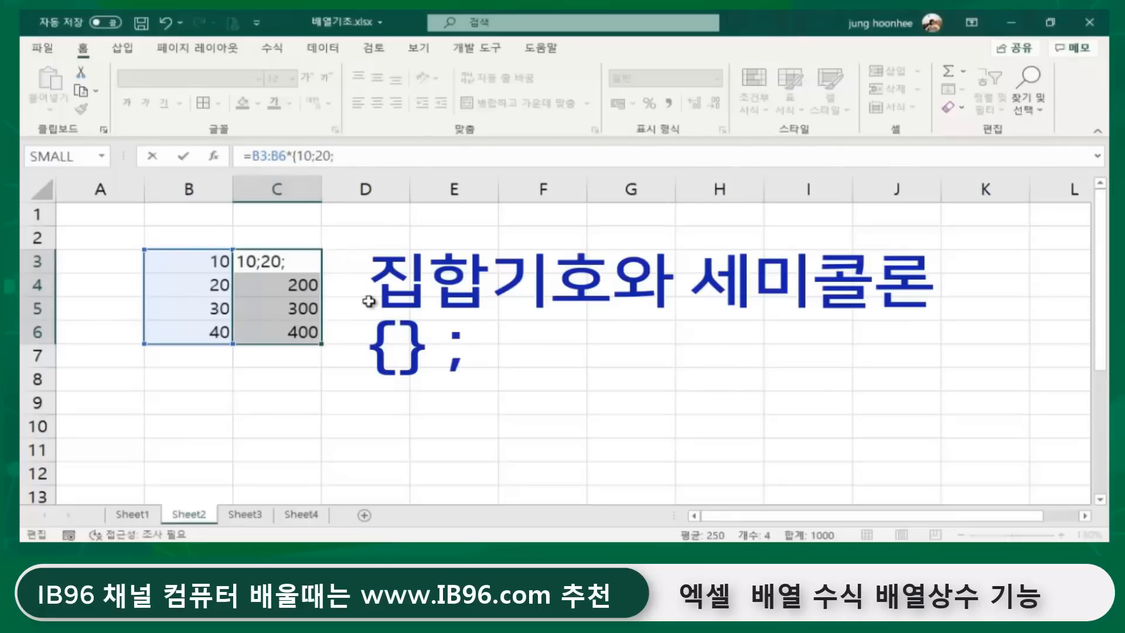
text(30;40})
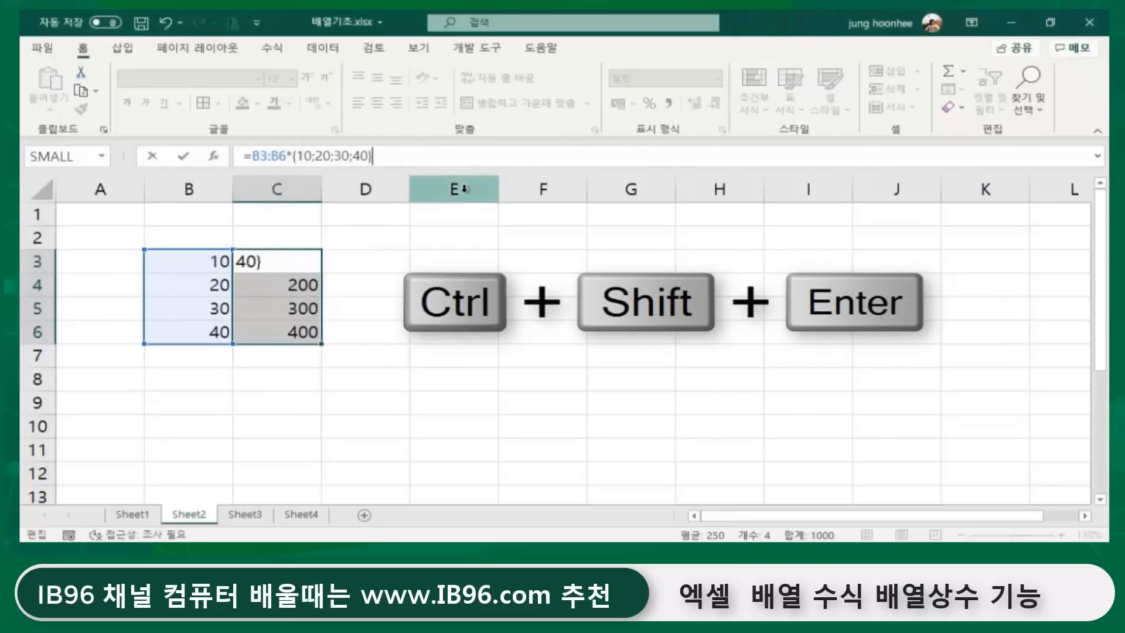
key(ctrl+shift+Return)
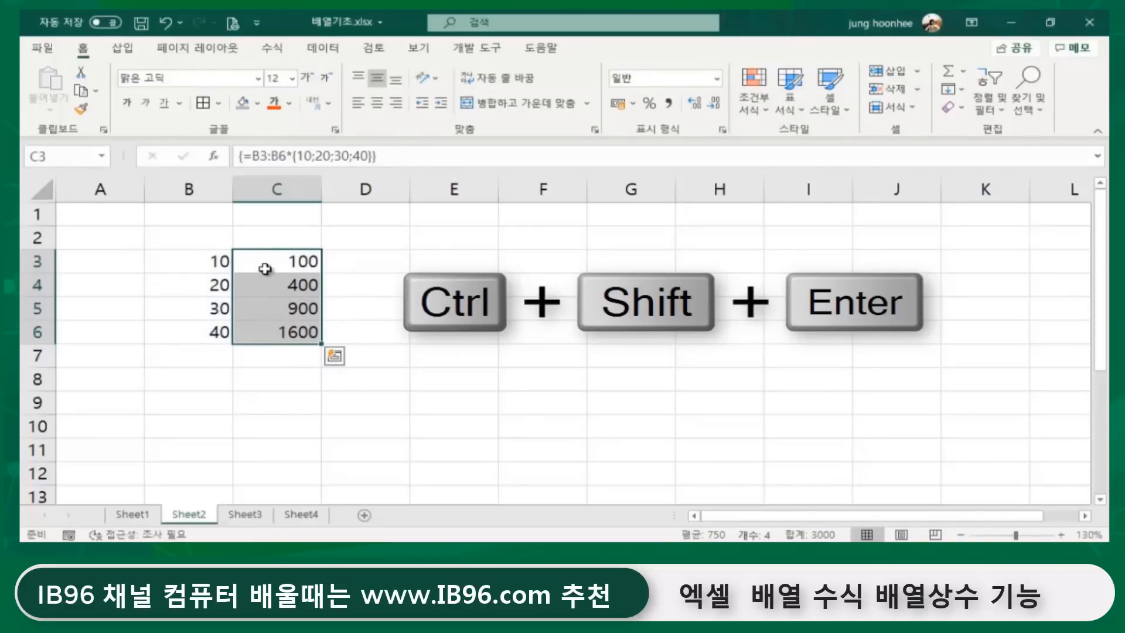
click(386, 268)
click(196, 267)
click(272, 265)
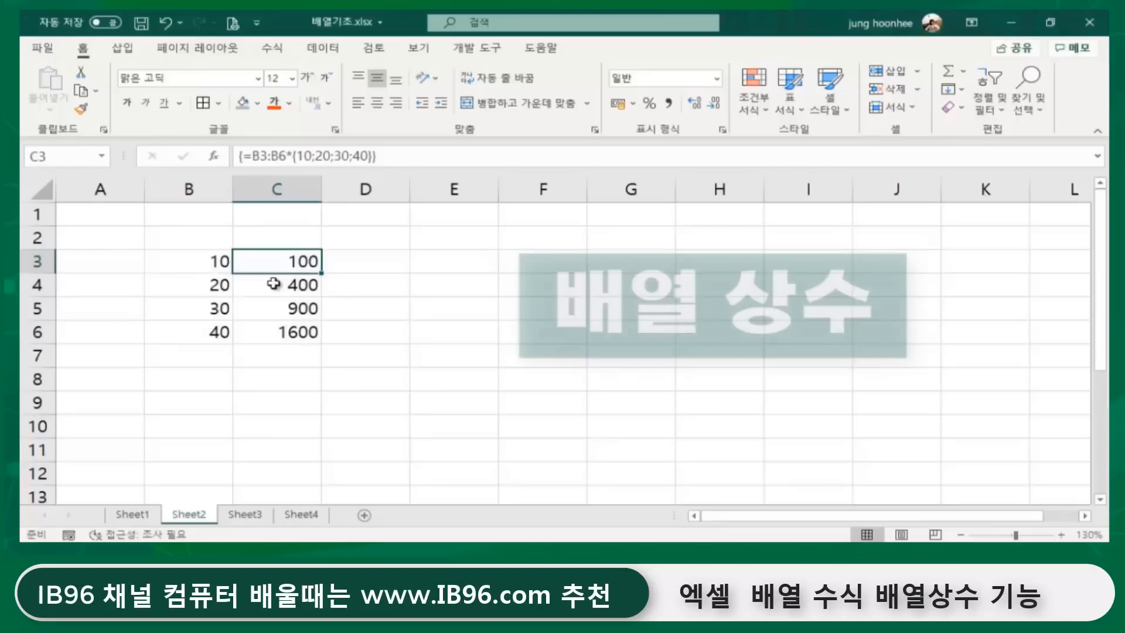
click(208, 286)
click(247, 287)
click(527, 358)
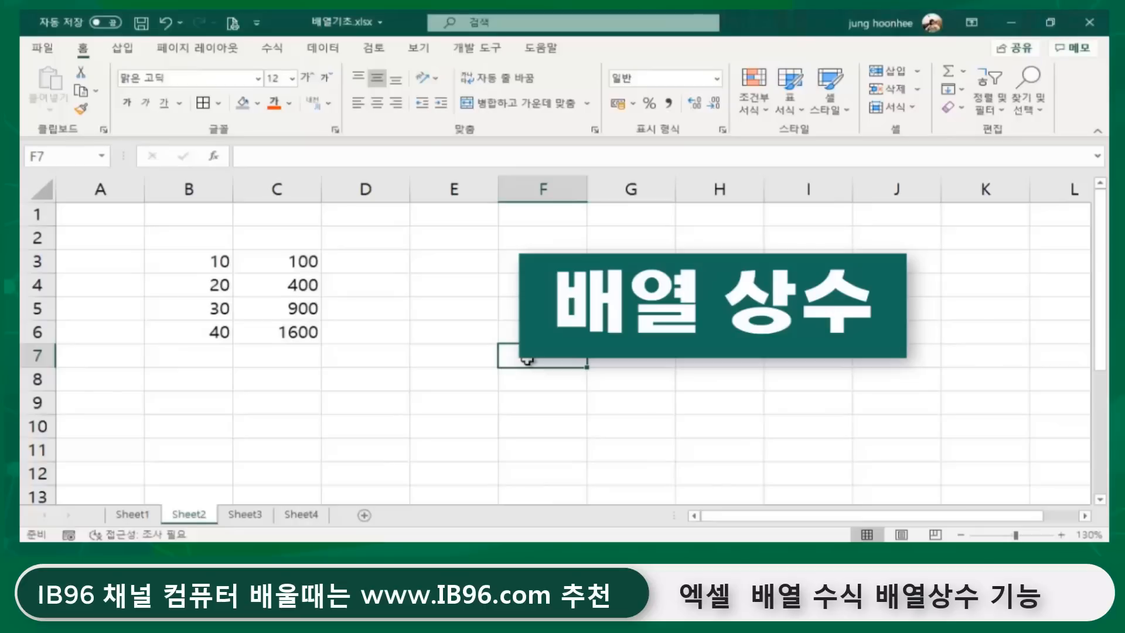
Enter the numbers 1, 2, 3 and 4 across row 3 in cells E3 to H3
click(439, 269)
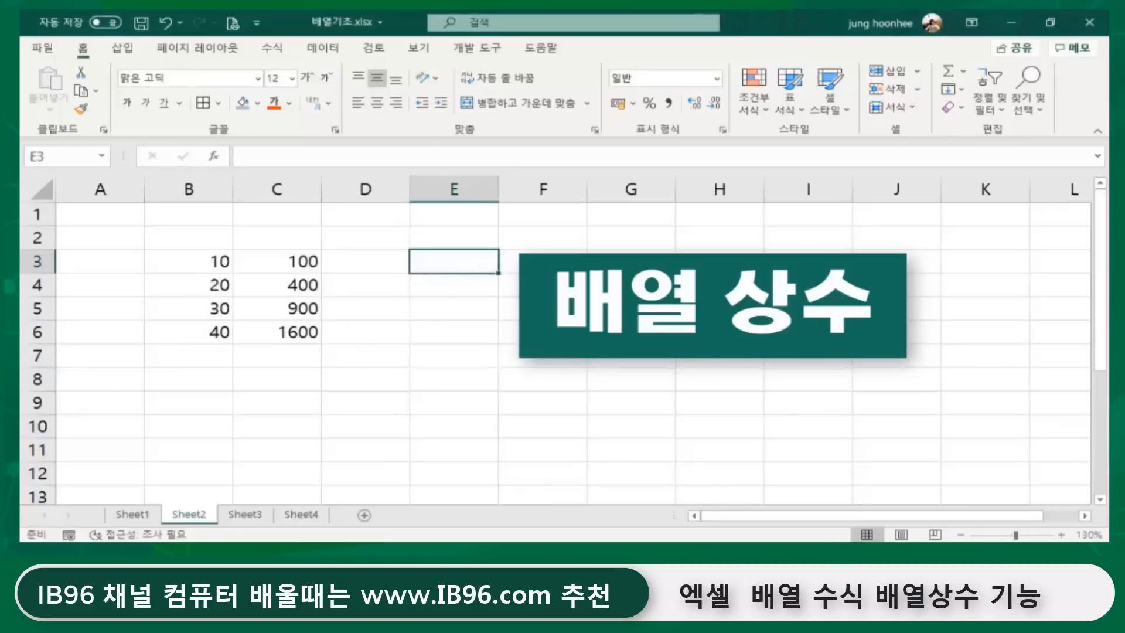
mouse_move(447, 259)
mouse_down()
mouse_move(749, 260)
mouse_move(439, 259)
mouse_move(721, 258)
mouse_move(444, 261)
mouse_move(463, 261)
mouse_up()
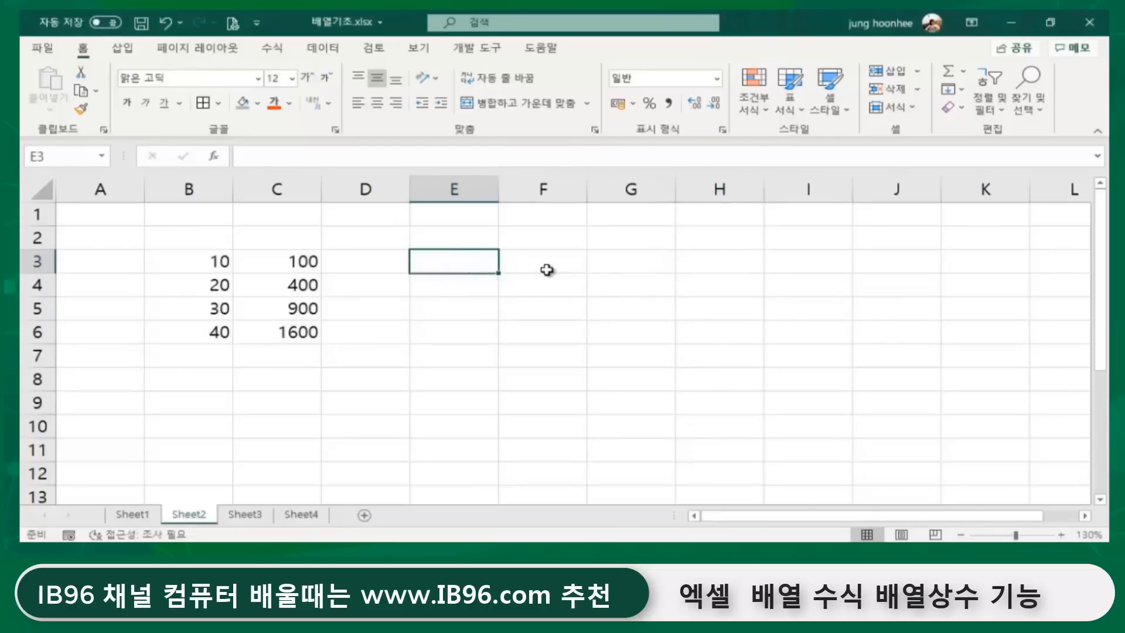
text(1)
key(Tab)
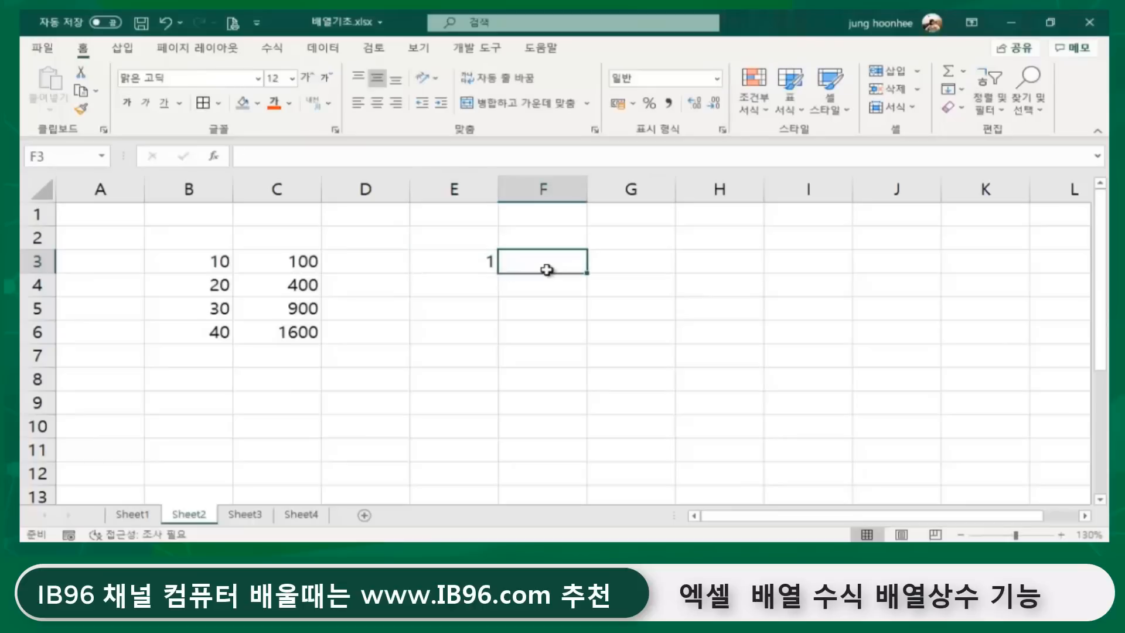
text(2)
key(Tab)
text(3)
key(Tab)
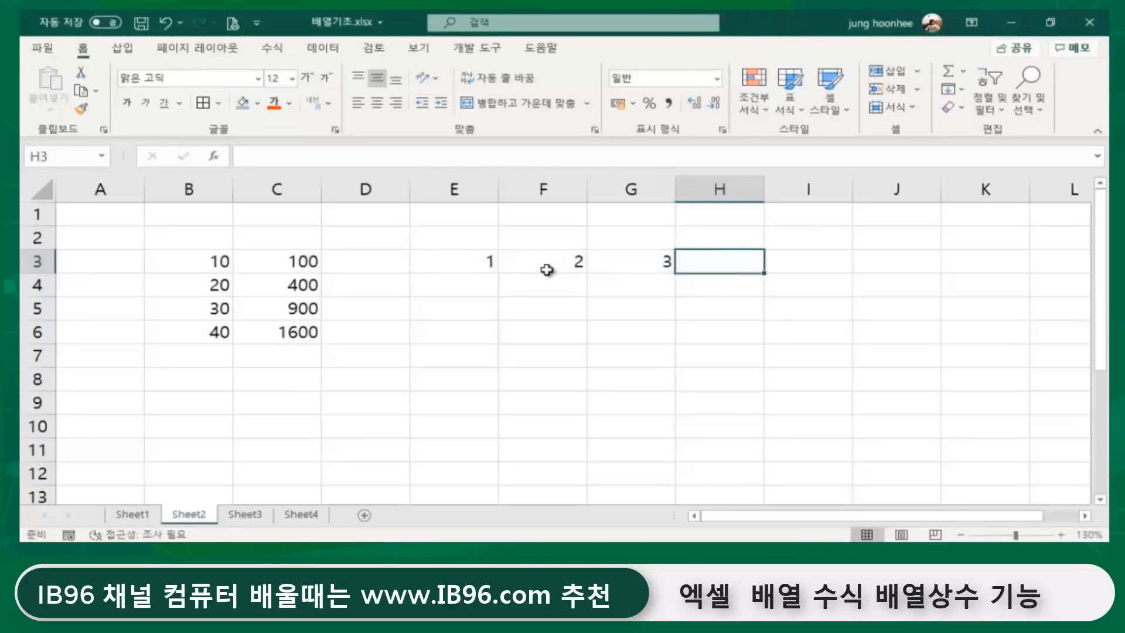
text(4)
key(Return)
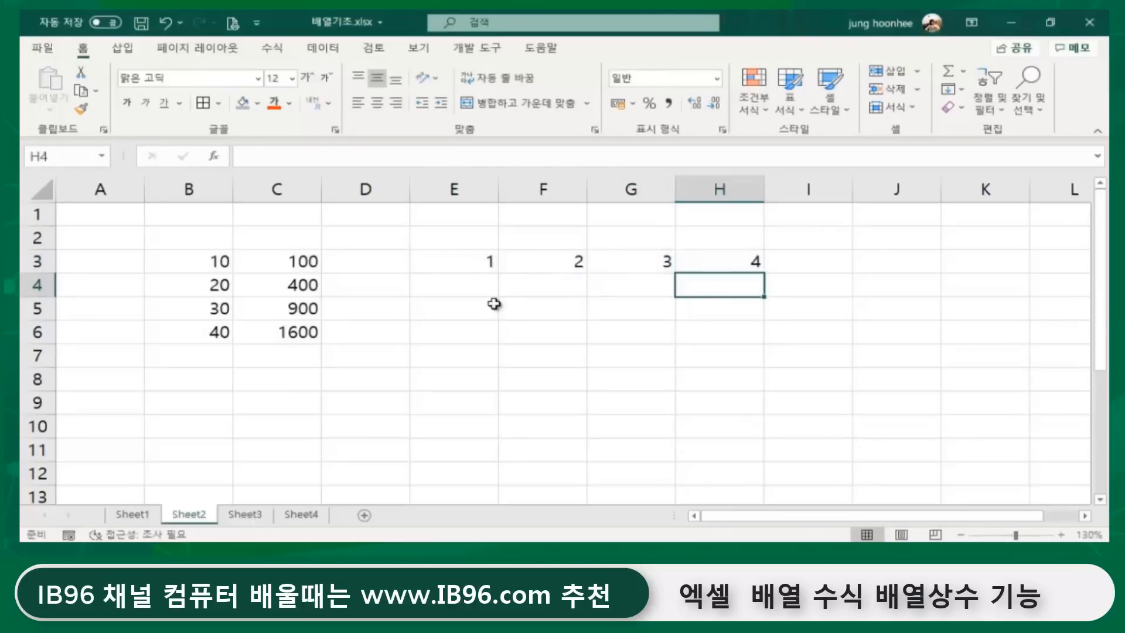
click(472, 283)
click(490, 260)
click(561, 268)
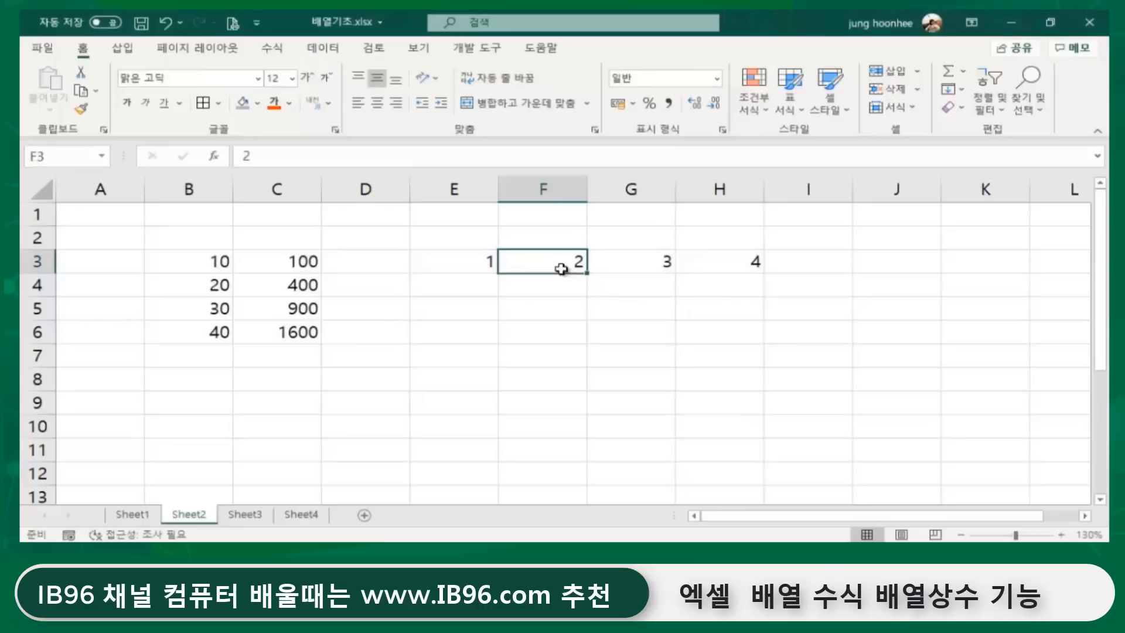
click(665, 264)
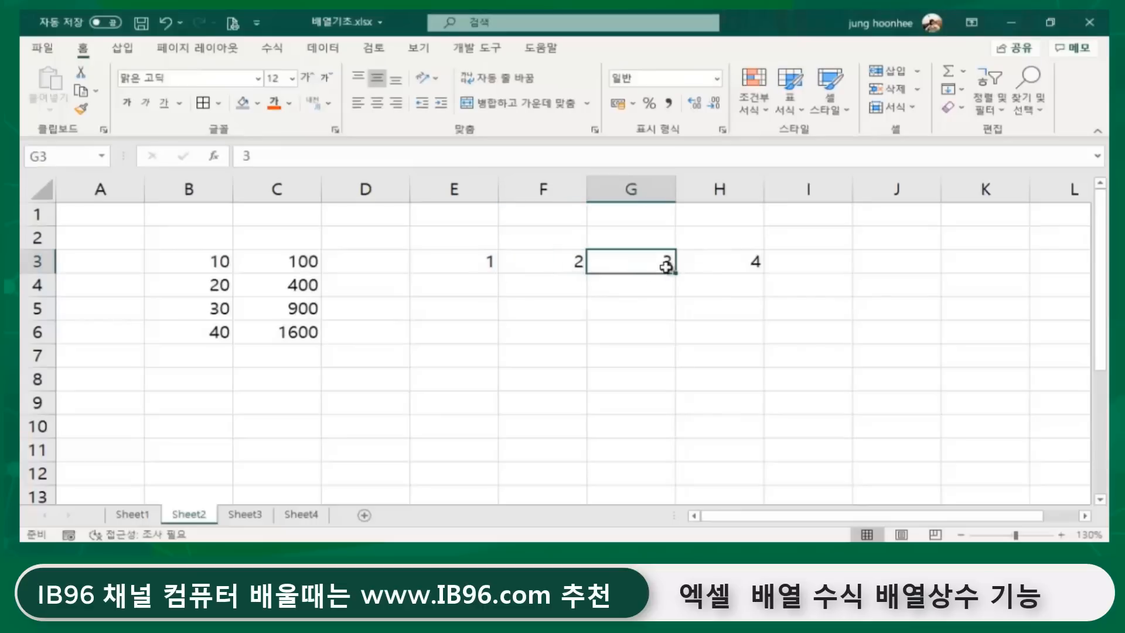
click(475, 285)
click(555, 288)
click(648, 289)
click(737, 290)
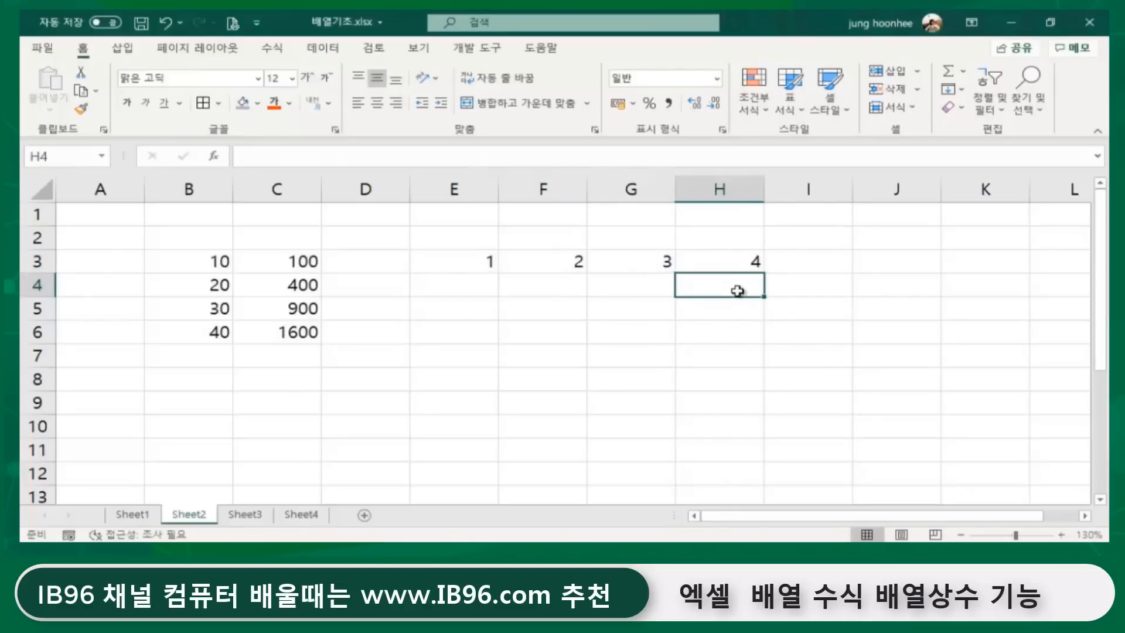
click(547, 335)
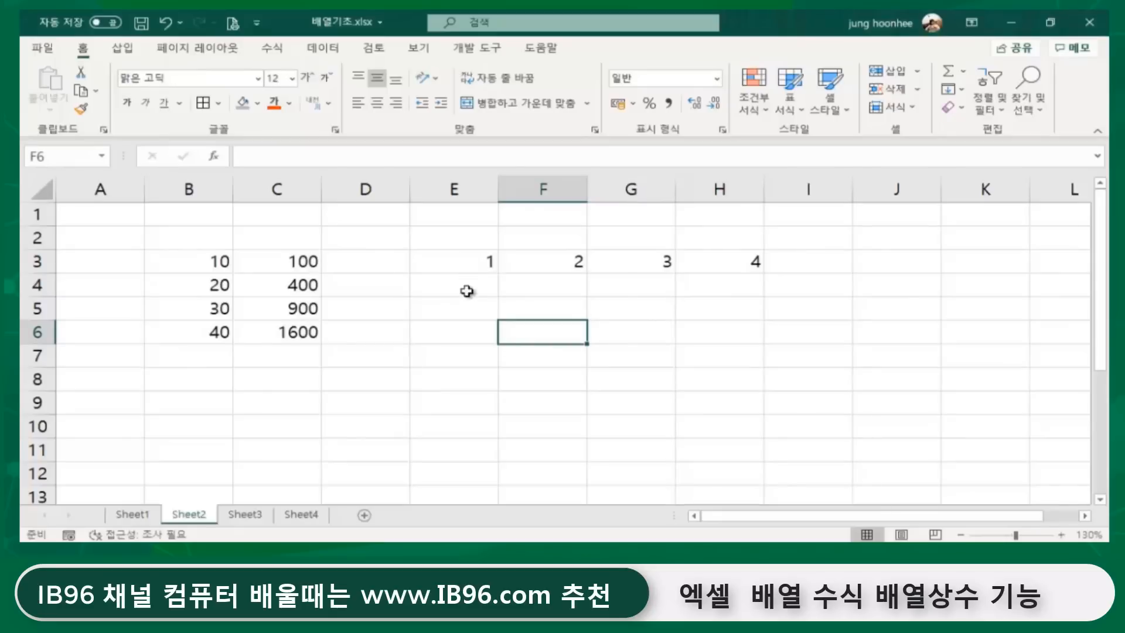
Enter the array formula =E3:H3*{10,20,30,40} across E4:H4, using a horizontal array constant
drag(477, 283, 712, 278)
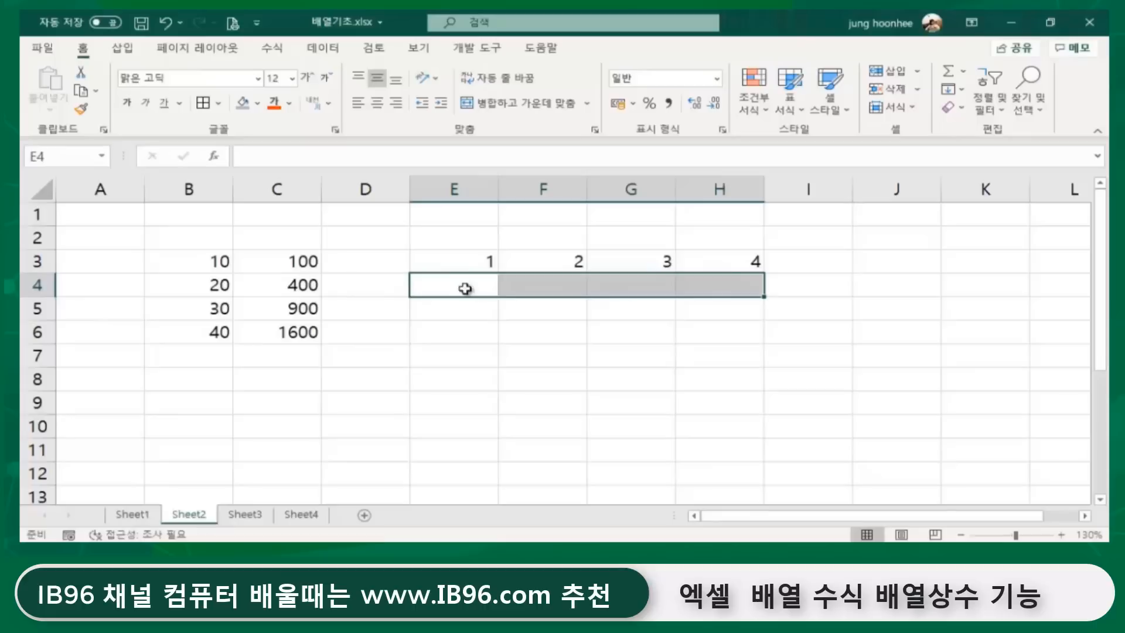
text(=)
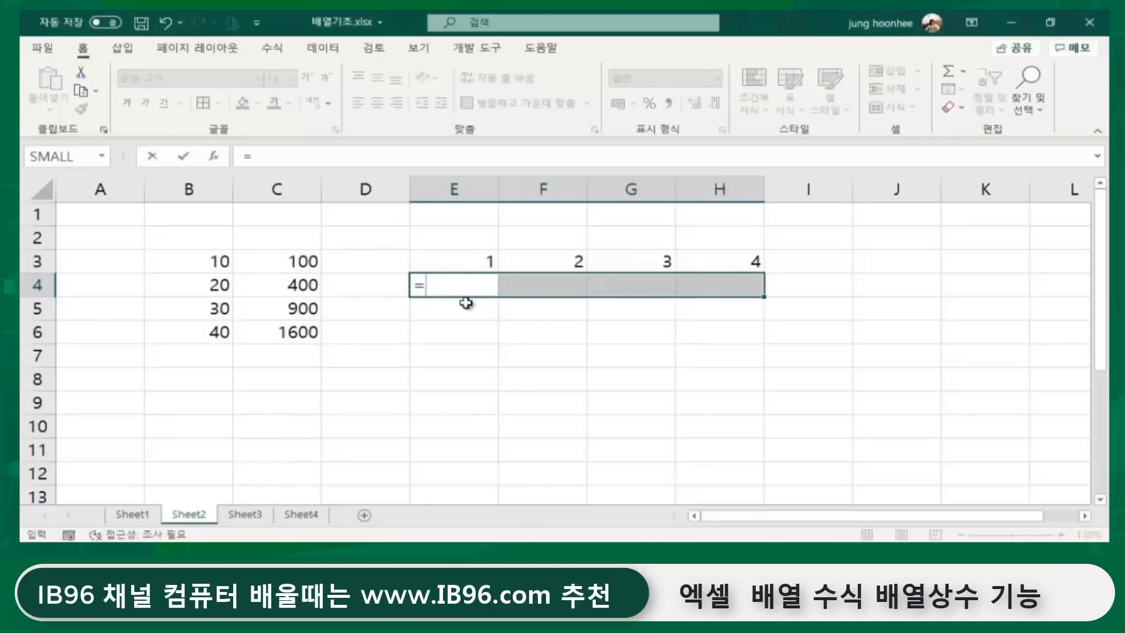
click(470, 254)
drag(470, 255, 718, 253)
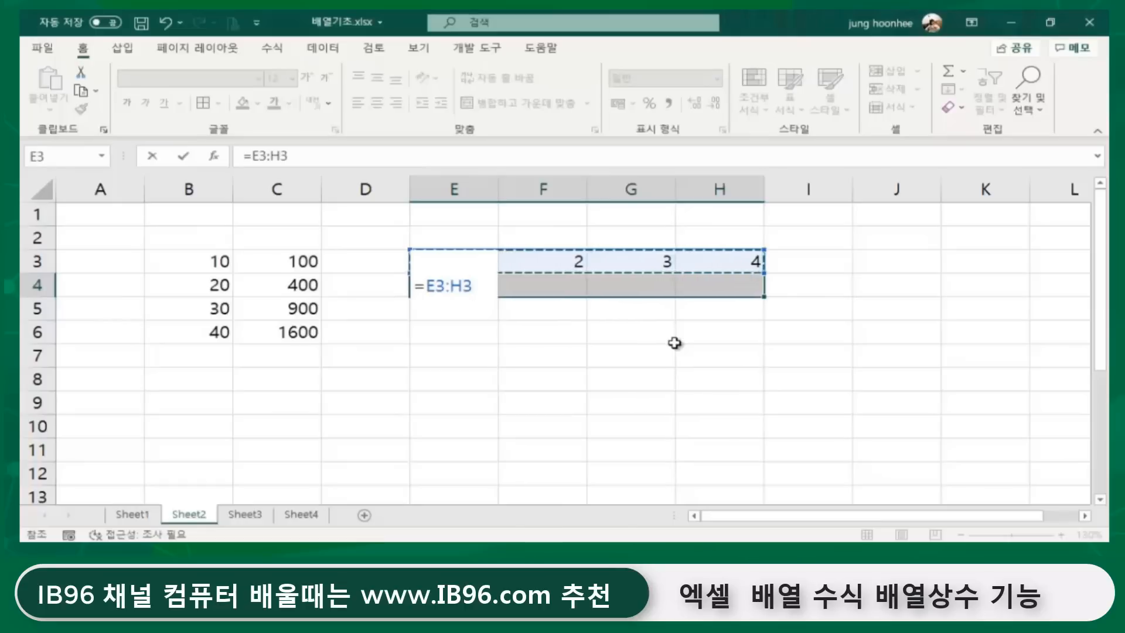
text(*{)
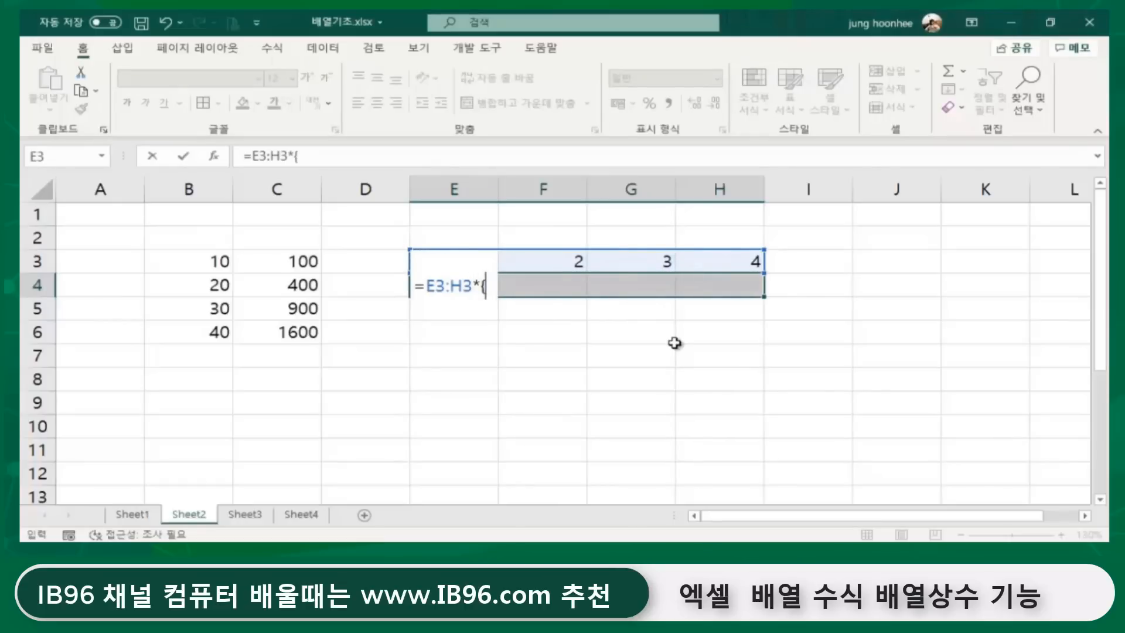
text(10,)
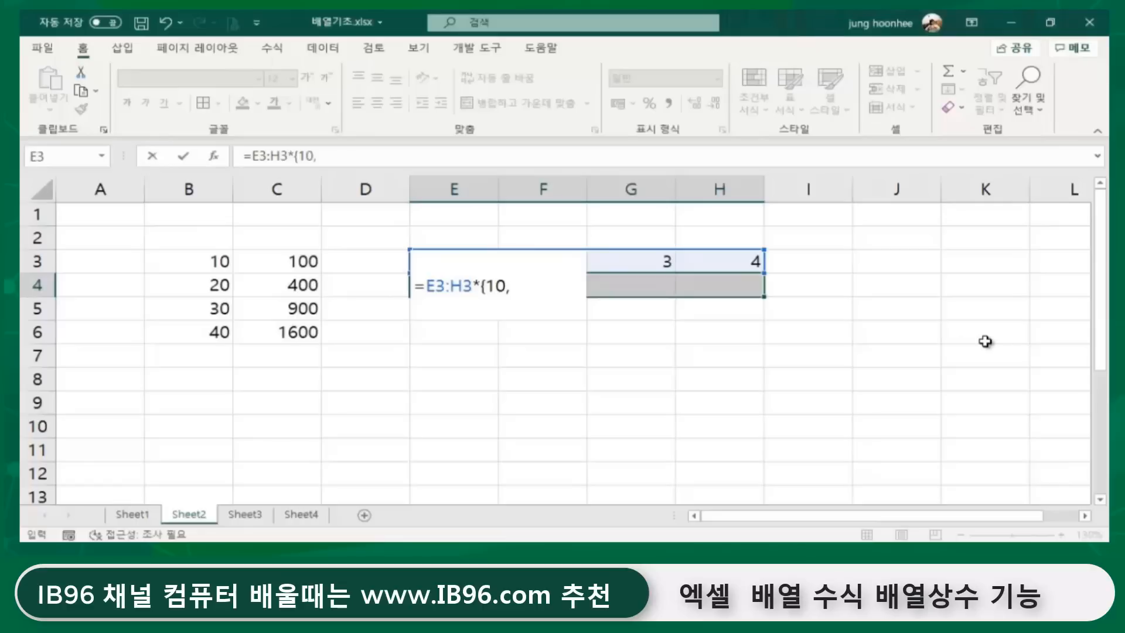
text(20,30)
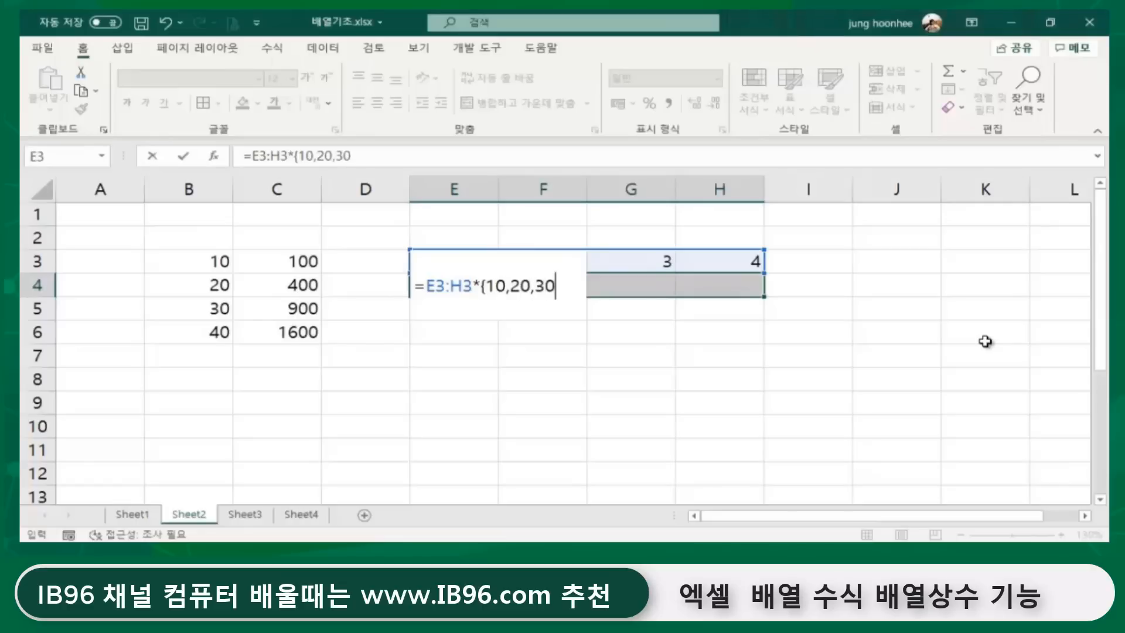
text(,40})
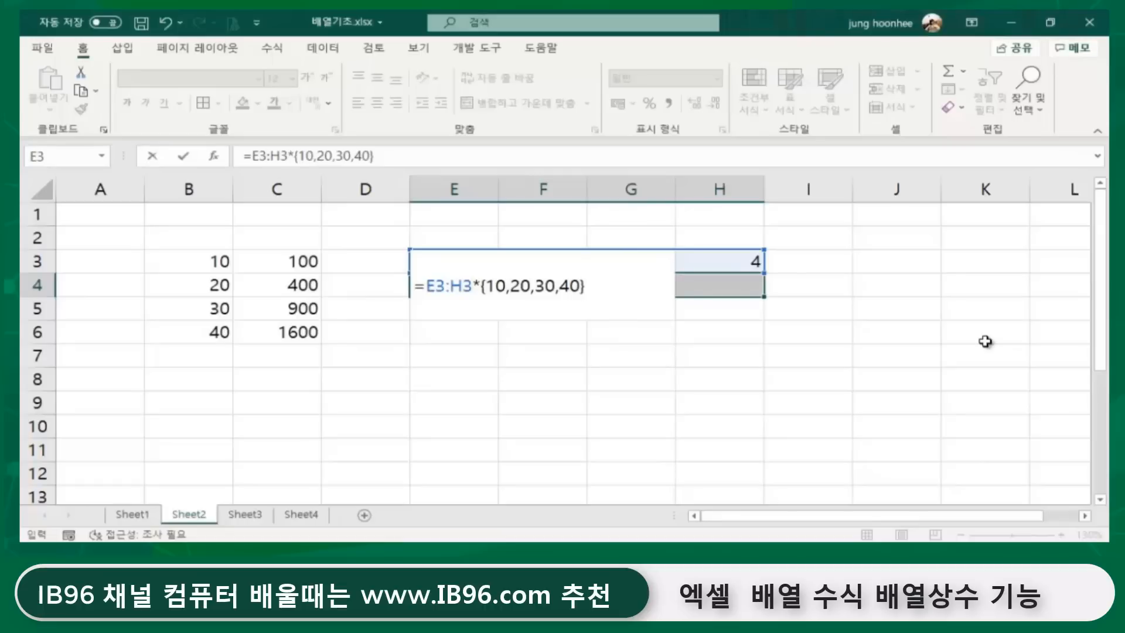
key(ctrl+shift+Return)
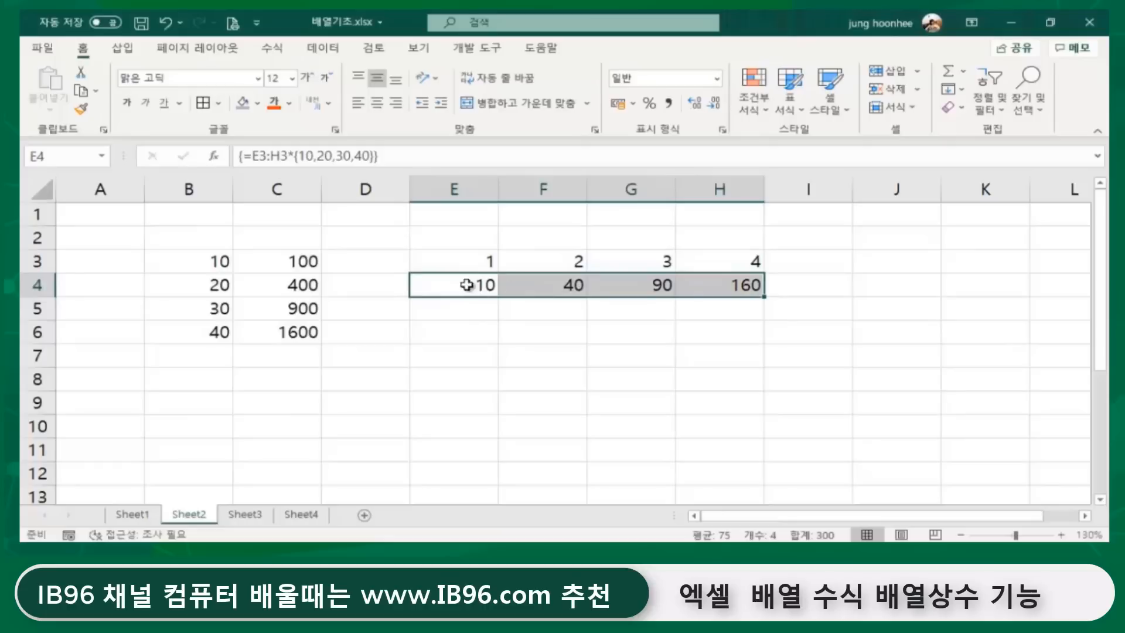
drag(464, 287, 704, 285)
click(477, 402)
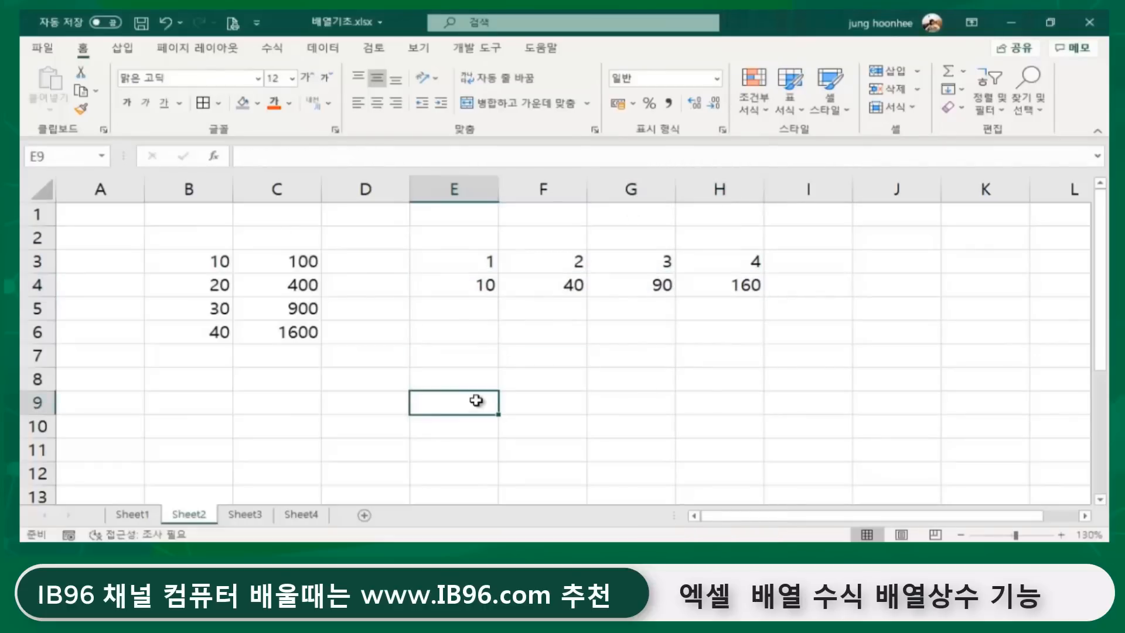
click(595, 357)
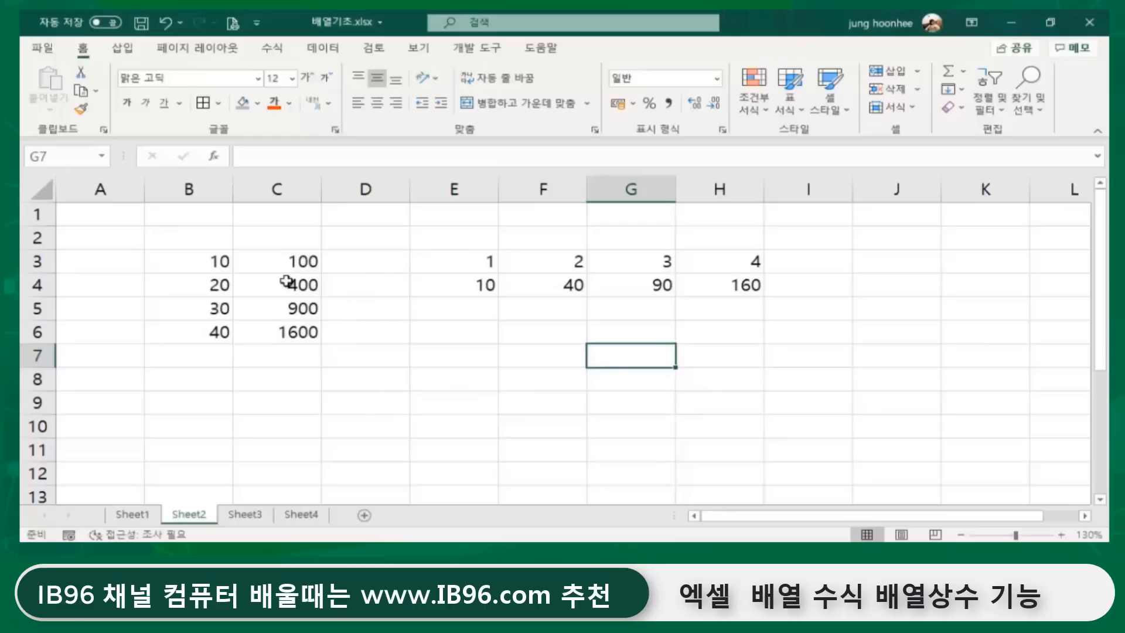
click(218, 264)
click(448, 356)
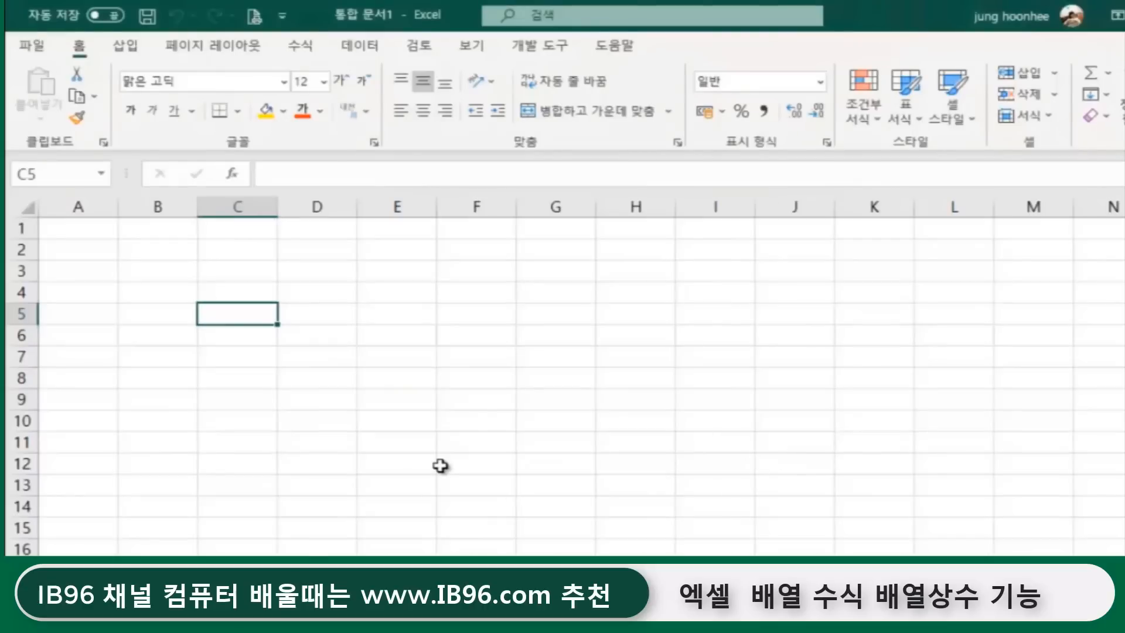
Enter the title "<예상 이자계산>" in cell C3 of the blank workbook
scroll(440, 466, up, 2)
click(322, 293)
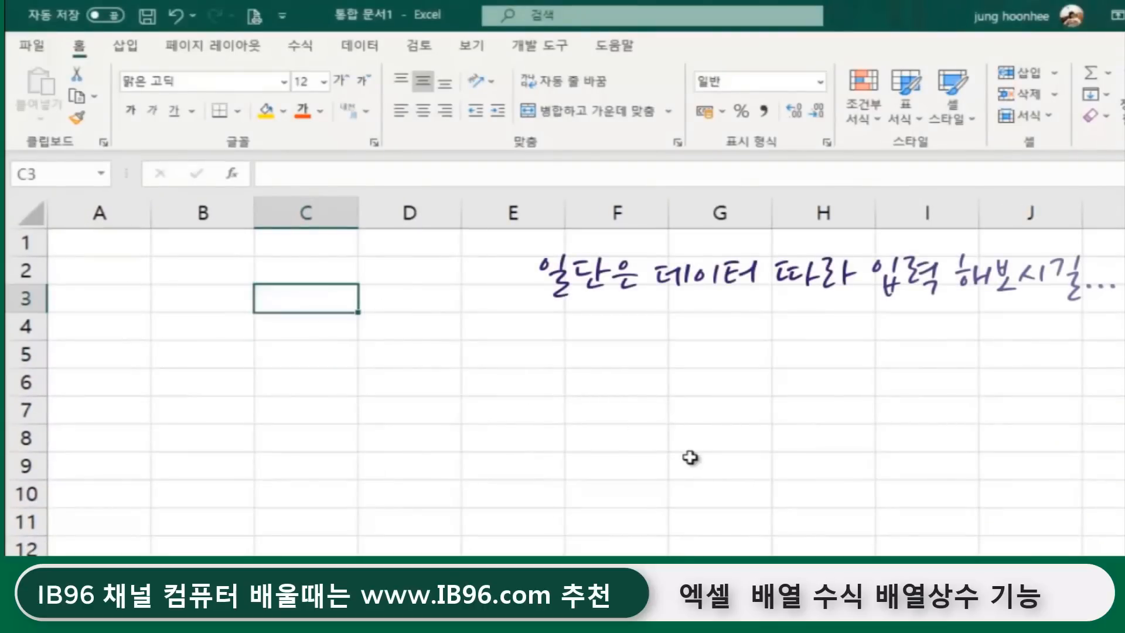
text(<dl)
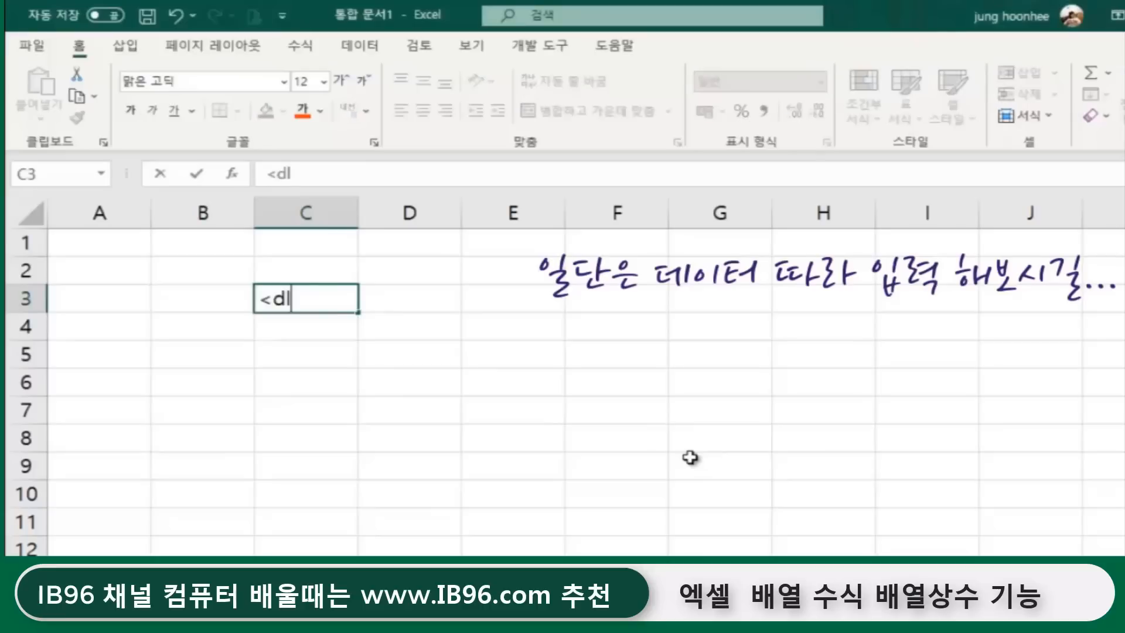
key(BackSpace)
key(BackSpace)
text(예상 이작)
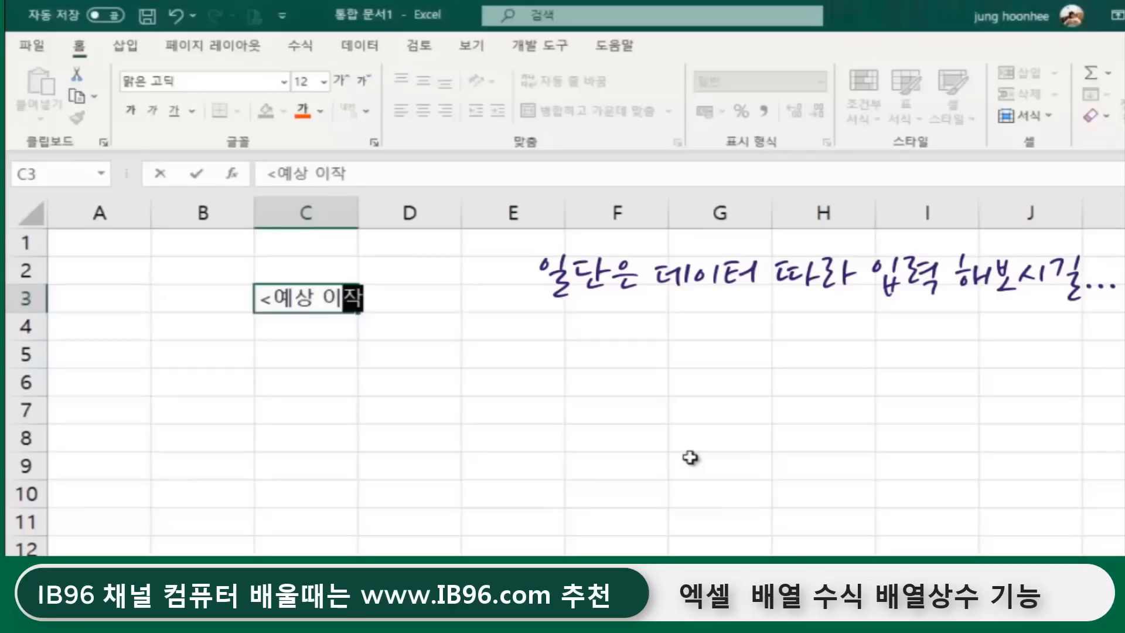
text(계산>)
key(Return)
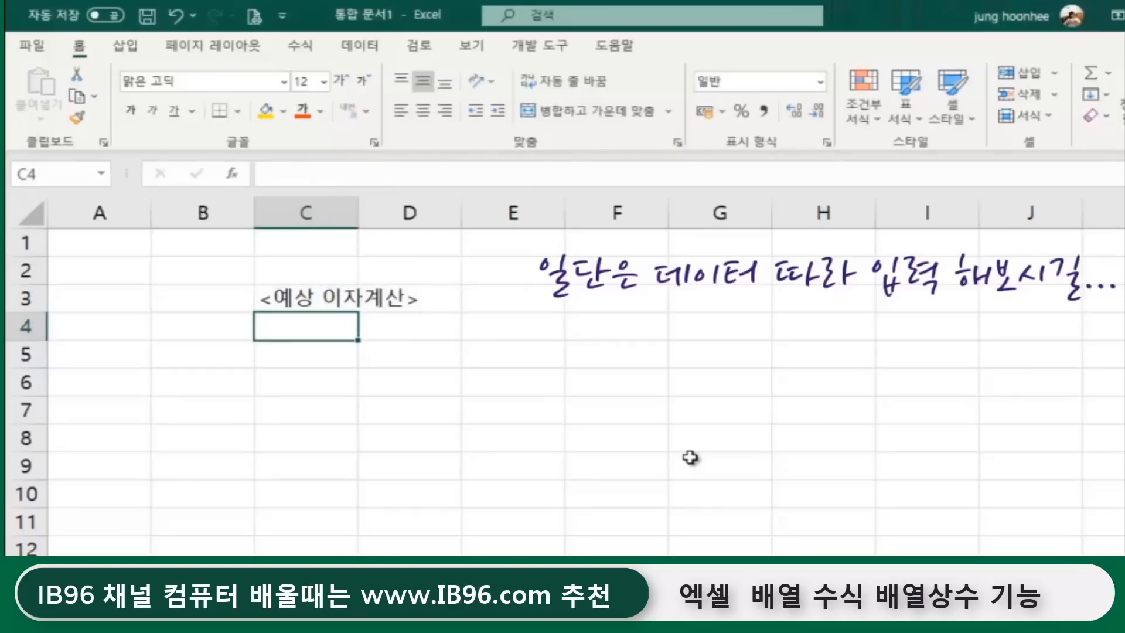
Enter the column header "대출금" in cell C5
click(335, 355)
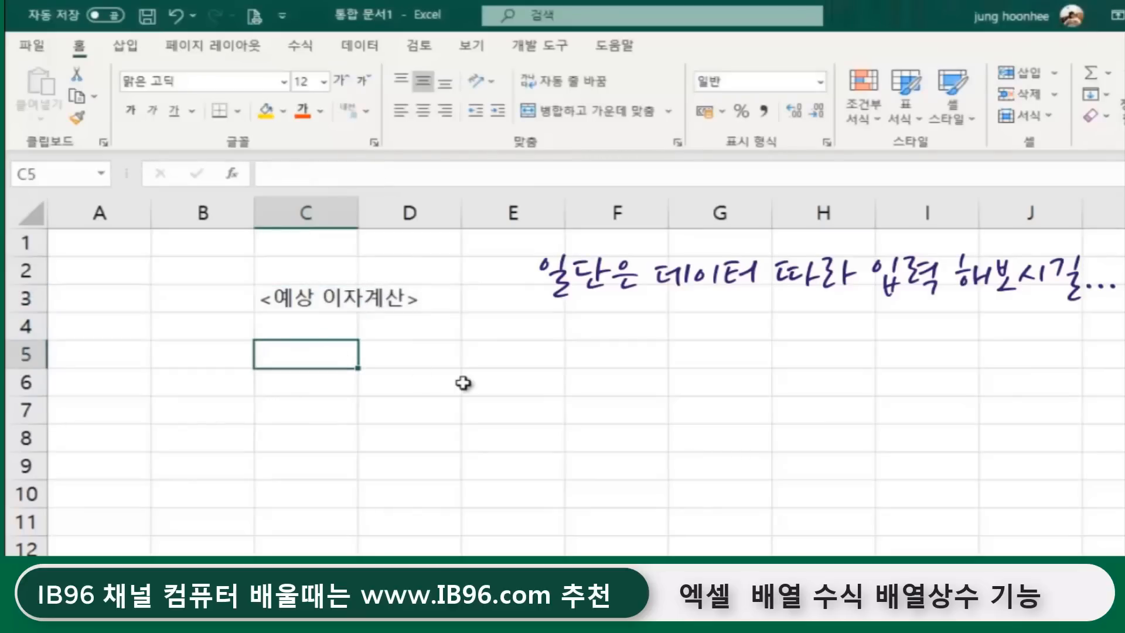
text(대축ㄱ)
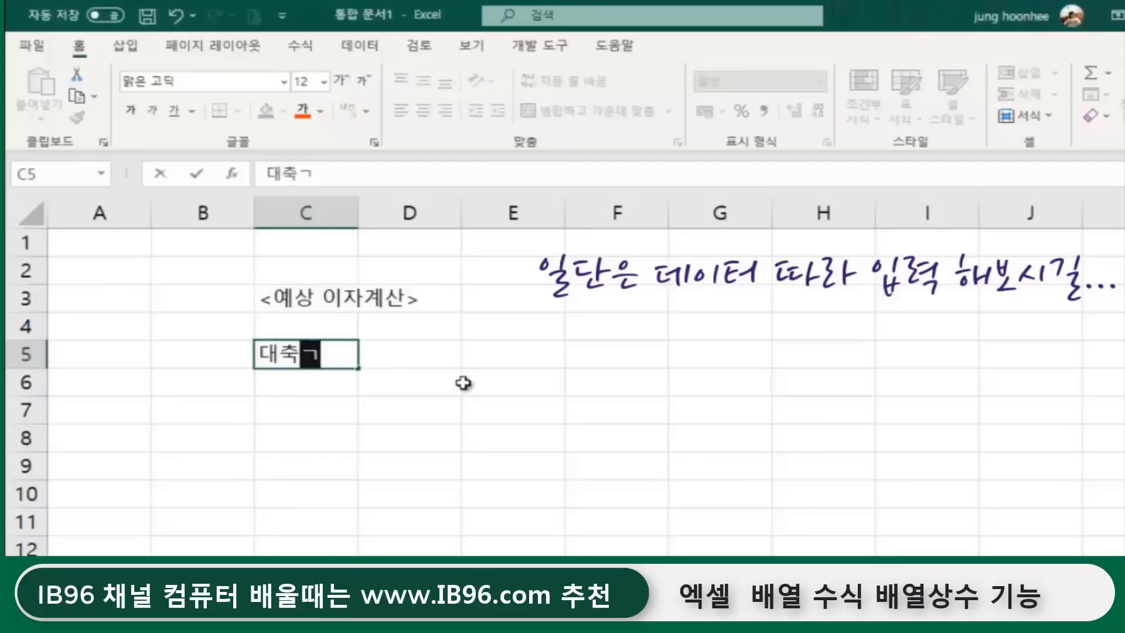
key(BackSpace)
key(BackSpace)
text(출금)
key(Return)
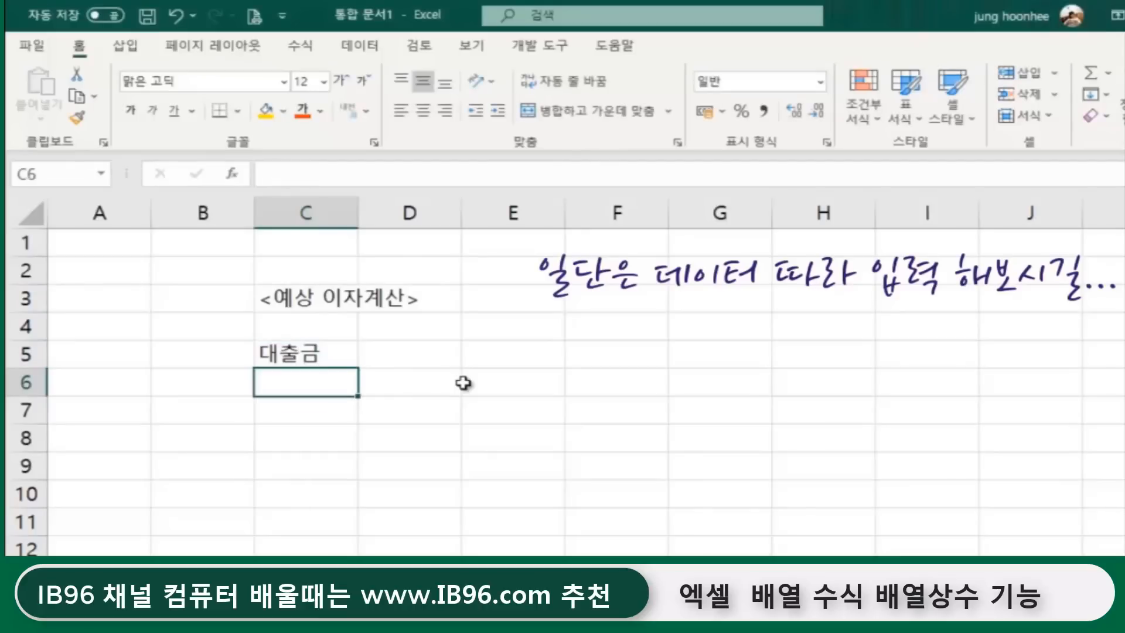
Enter the loan amounts 10000000, 15000000, 30000000, 50000000 and 100000000 down cells C6 to C10
text(10000)
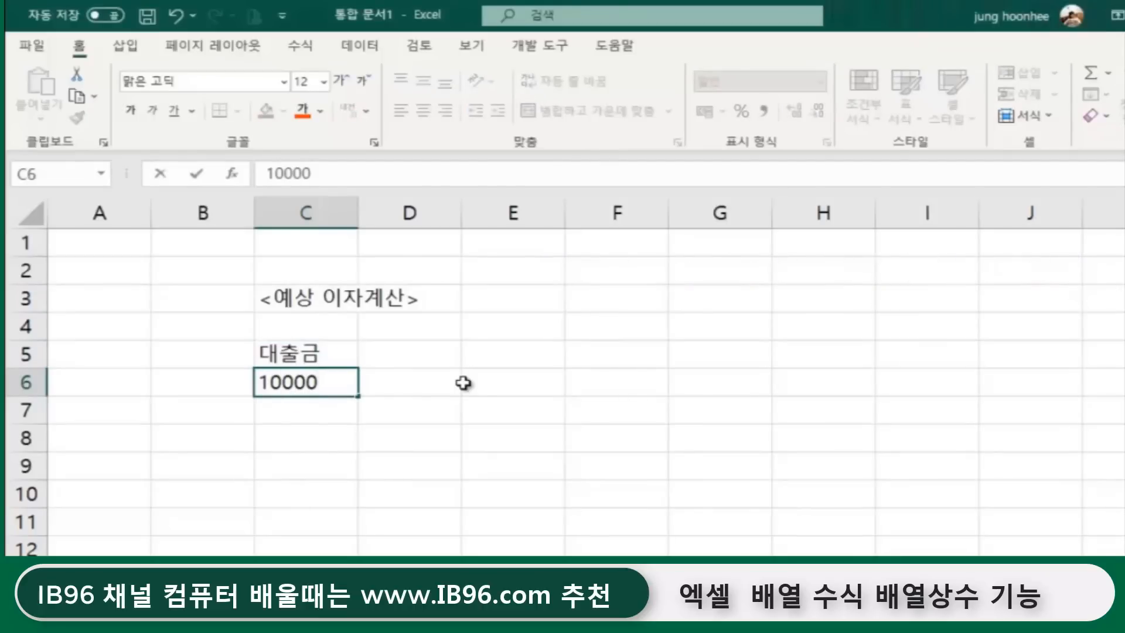
text(000)
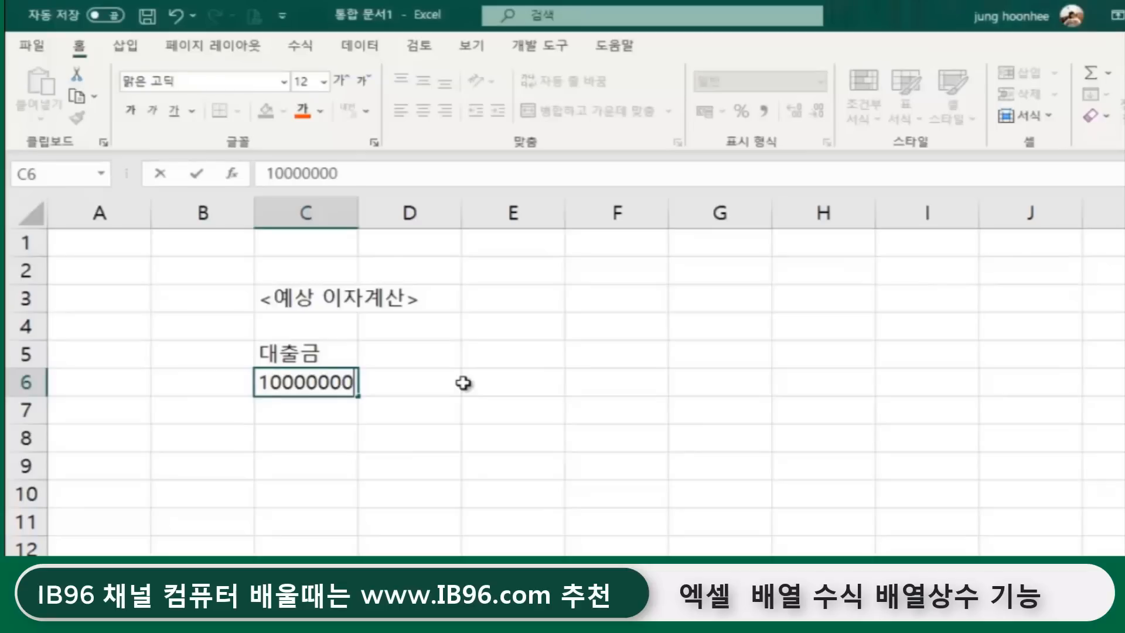
key(Return)
text(150)
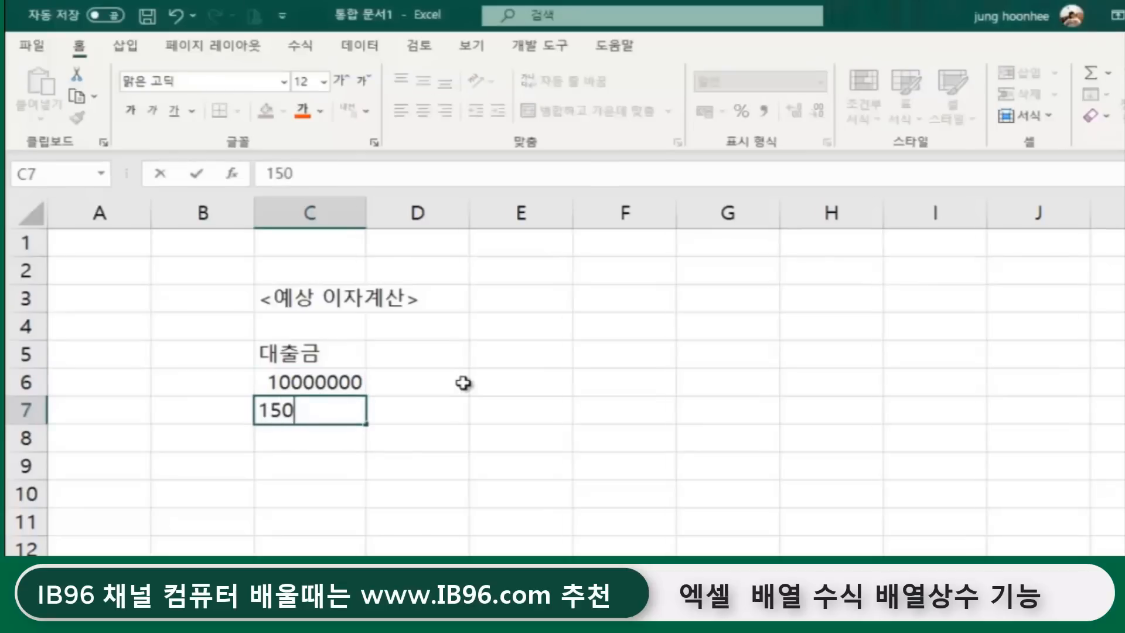
text(00000)
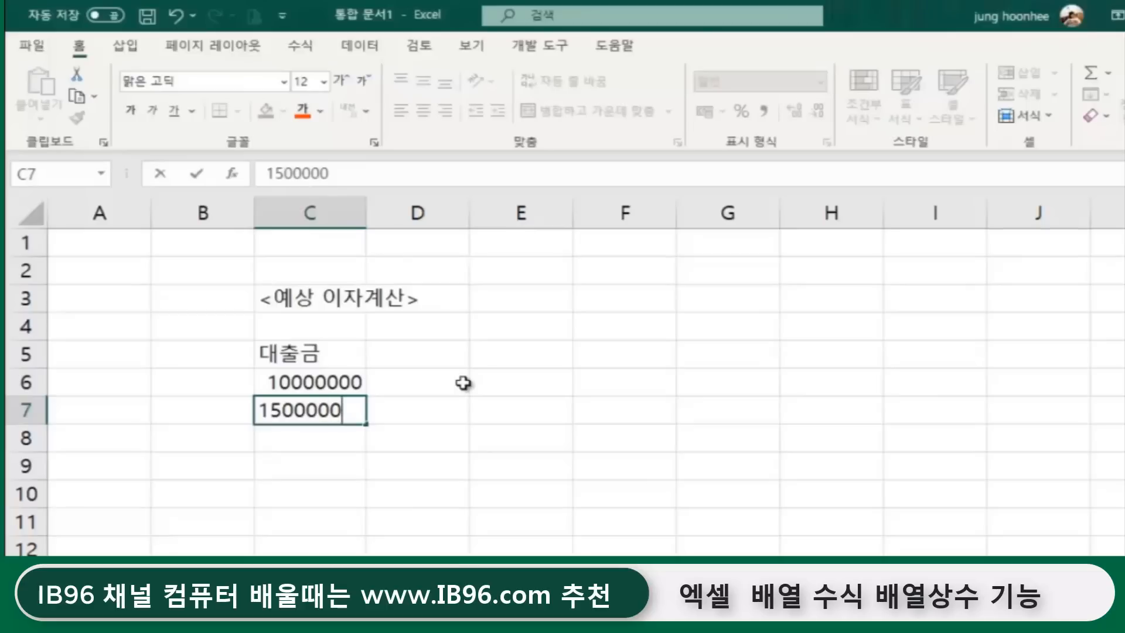
key(Return)
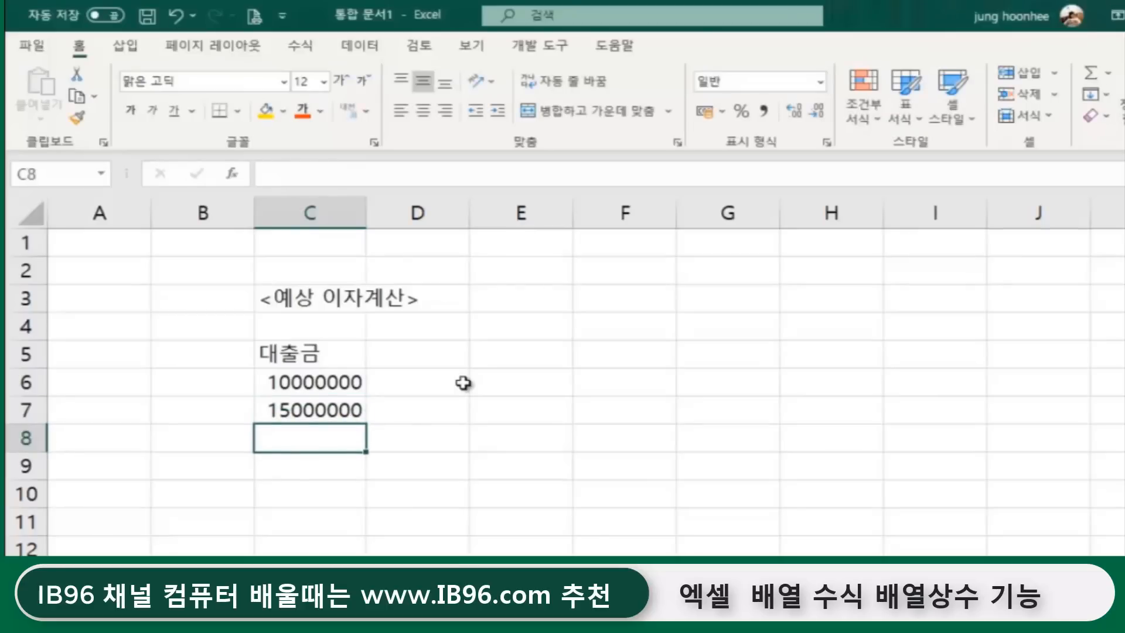
text(30000000)
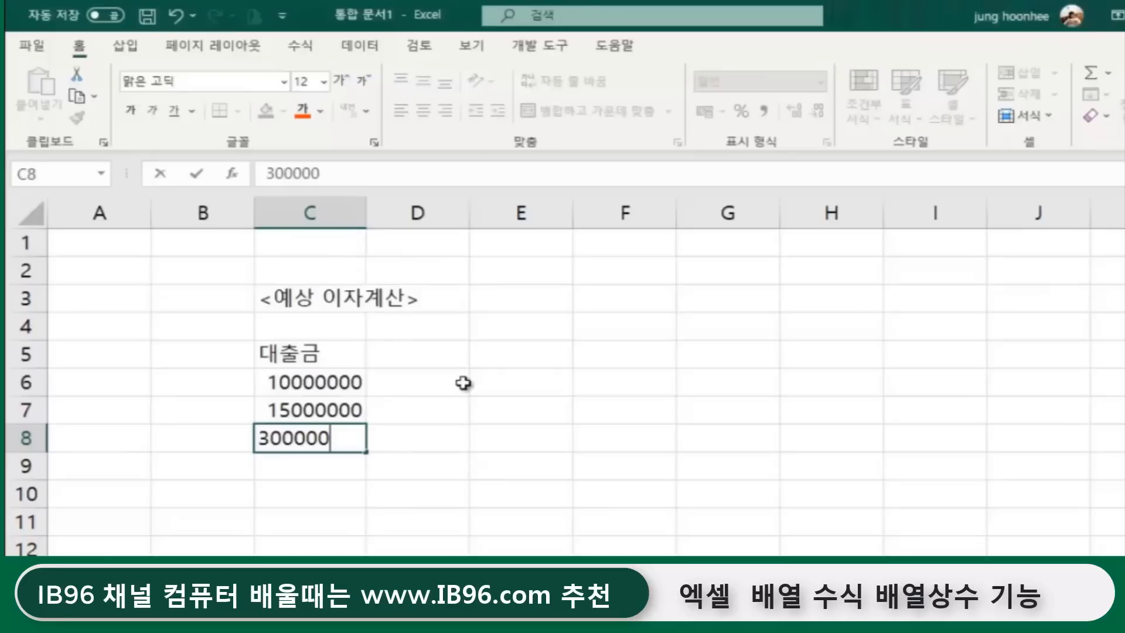
key(Return)
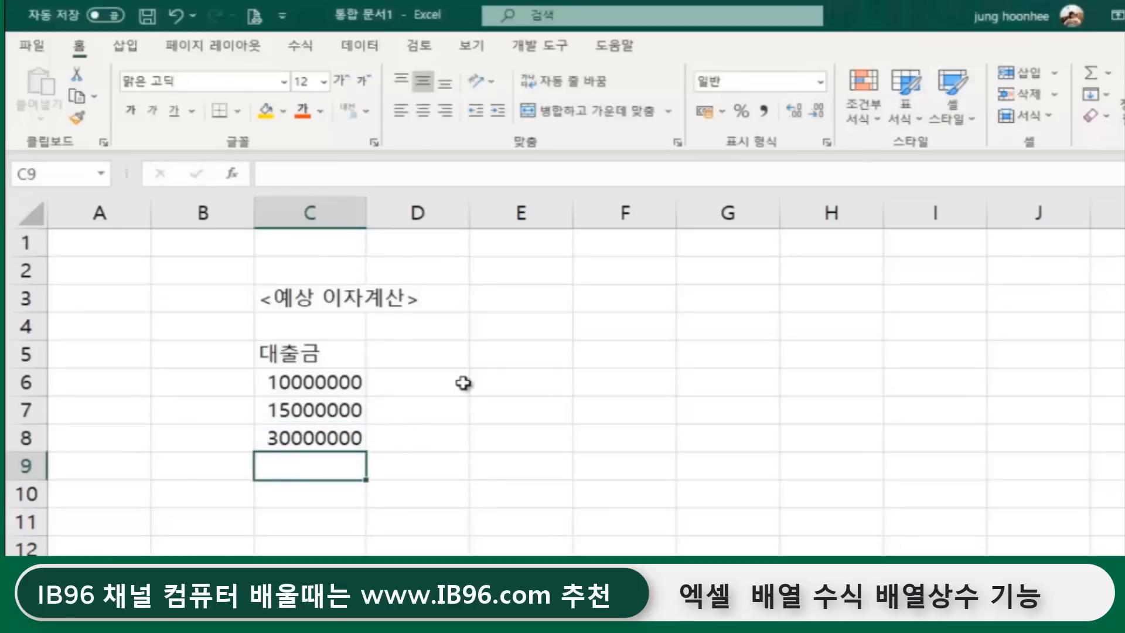
text(500000)
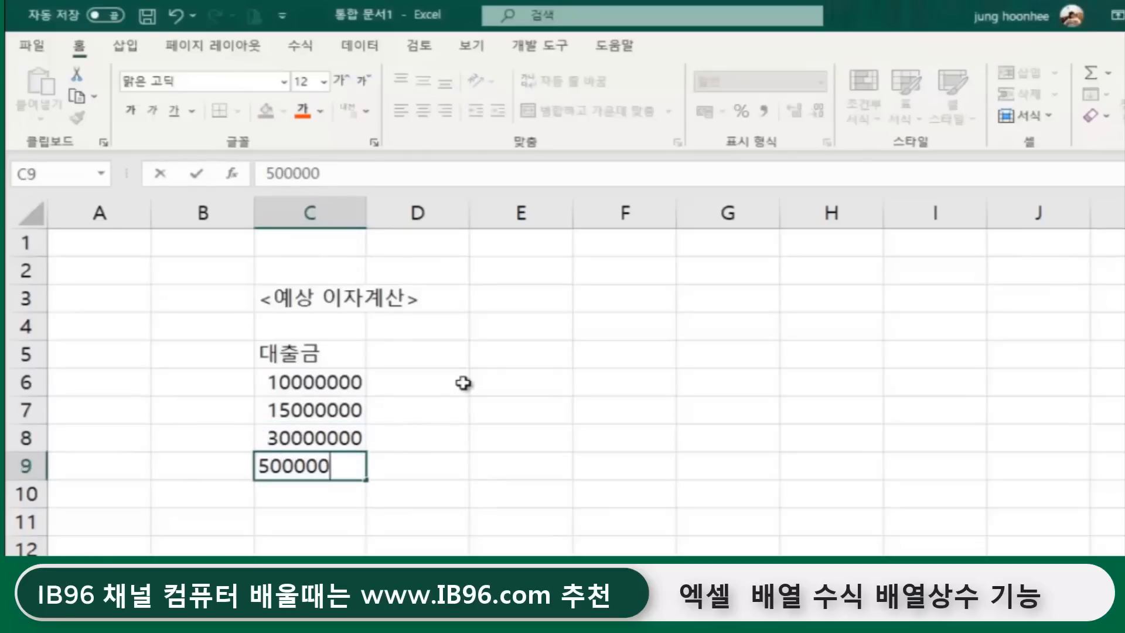
text(00)
key(Return)
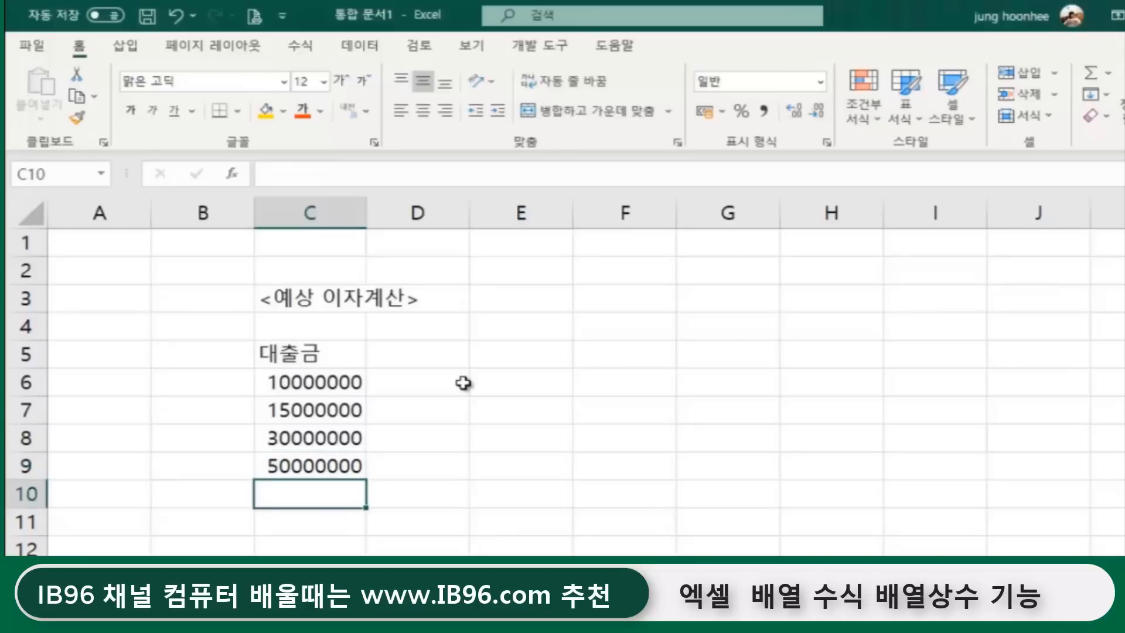
text(10000)
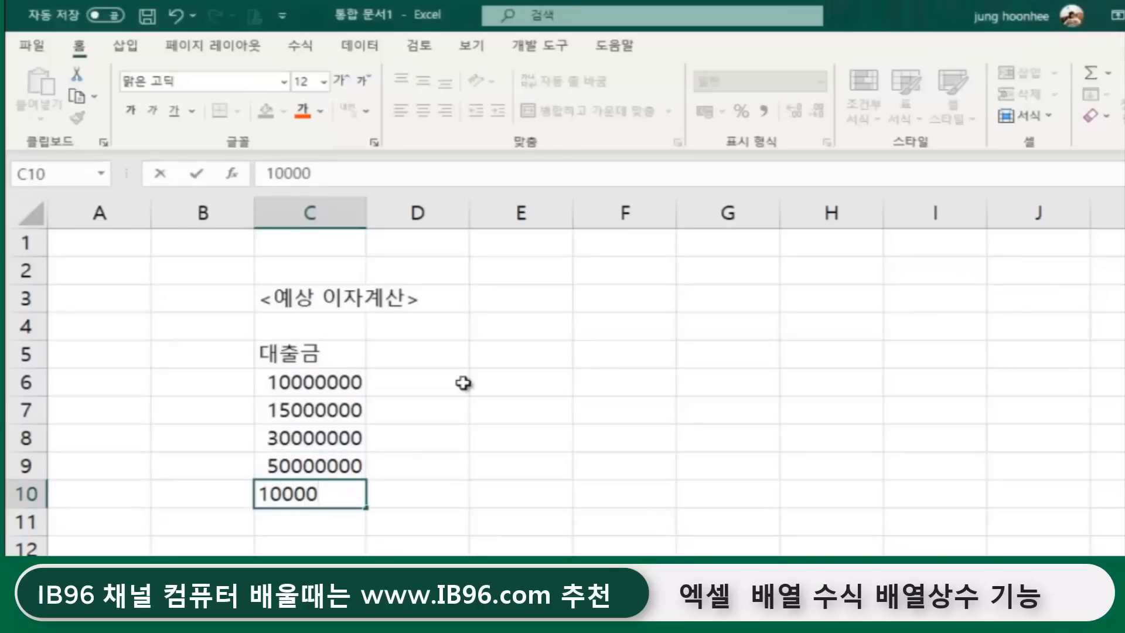
text(00000-)
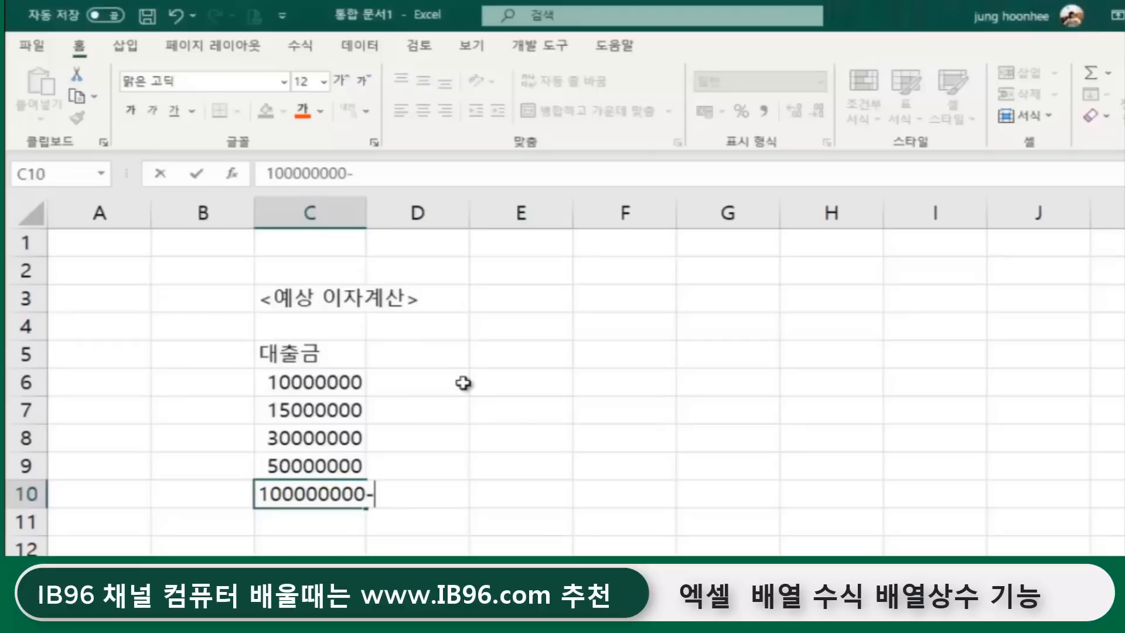
key(Return)
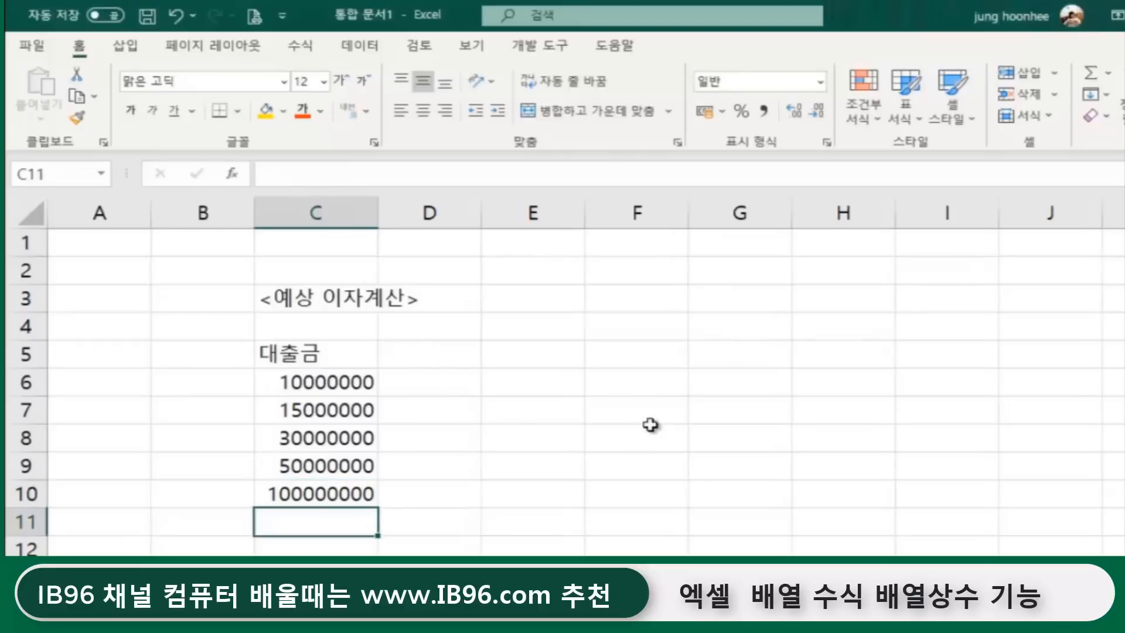
click(620, 444)
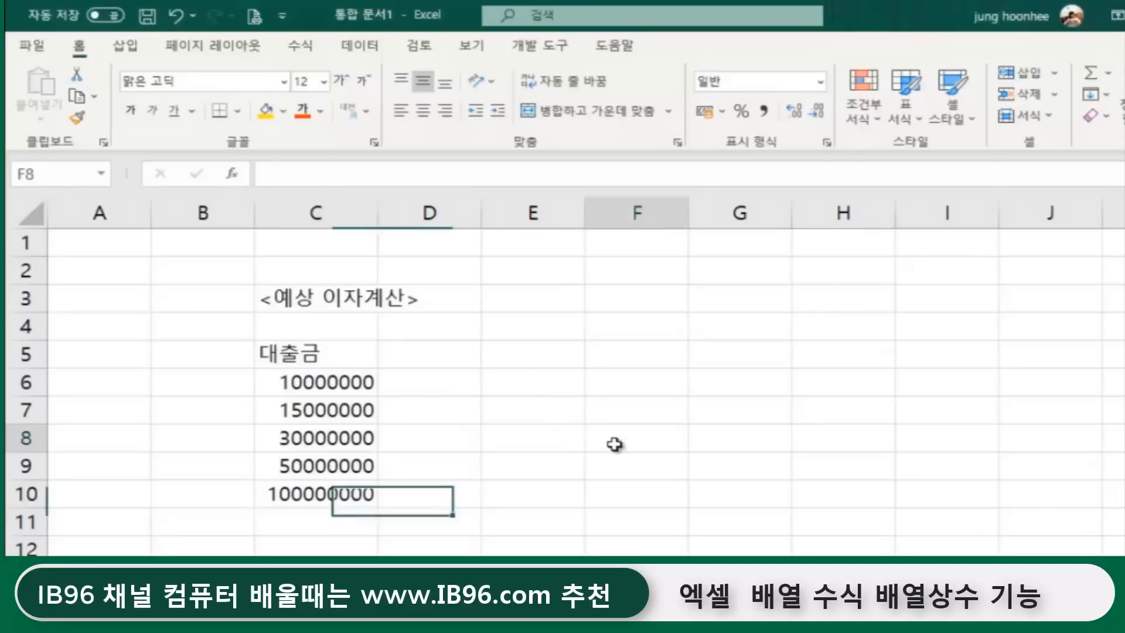
click(439, 359)
click(467, 403)
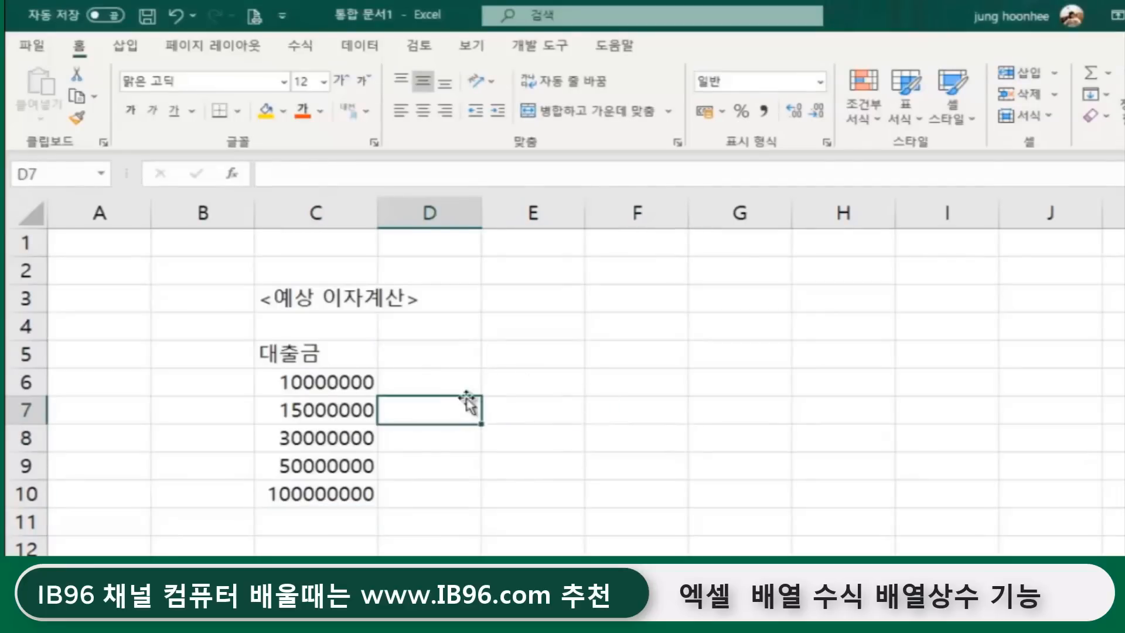
Enter the interest rates 2%, 2.5%, 2.8%, 3% and 3.2% across cells D5 to H5
click(434, 353)
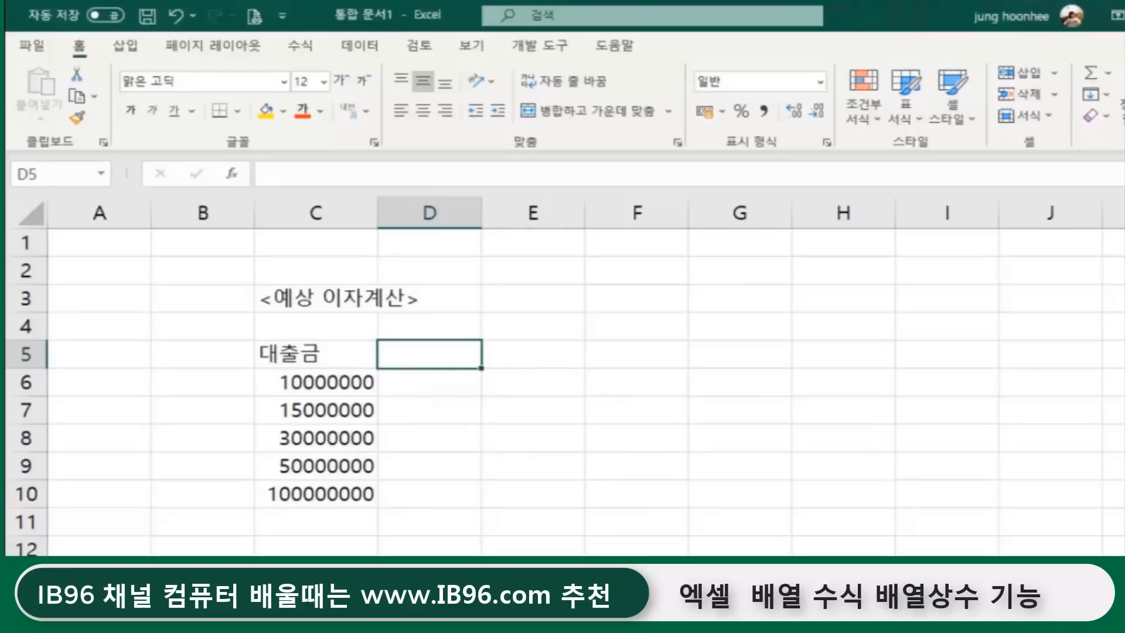
text(2)
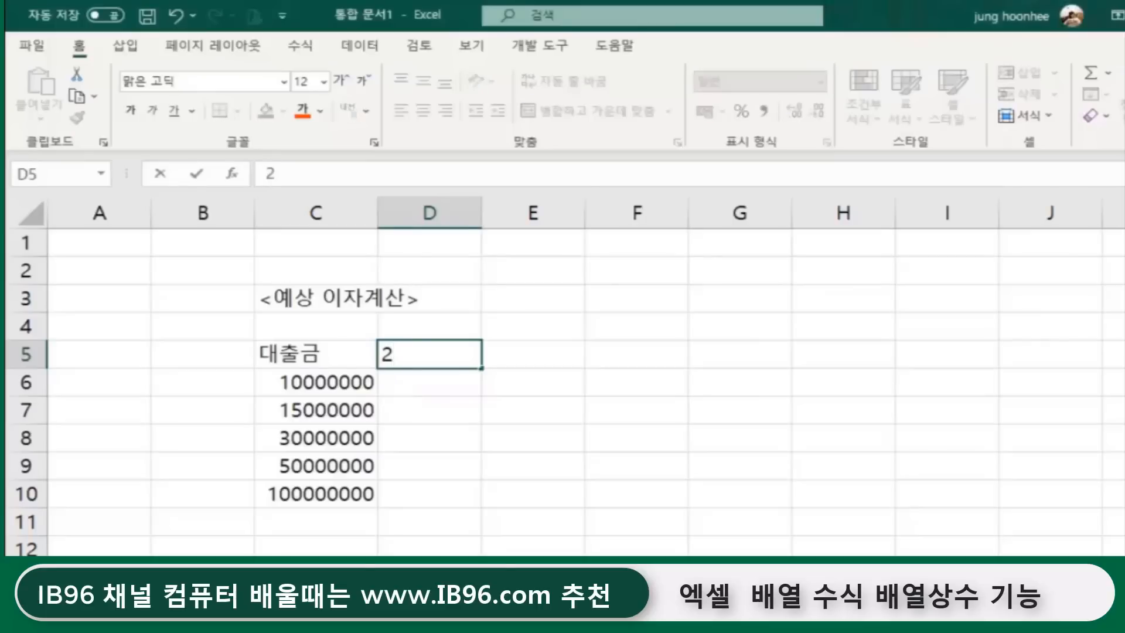
text(%)
key(Tab)
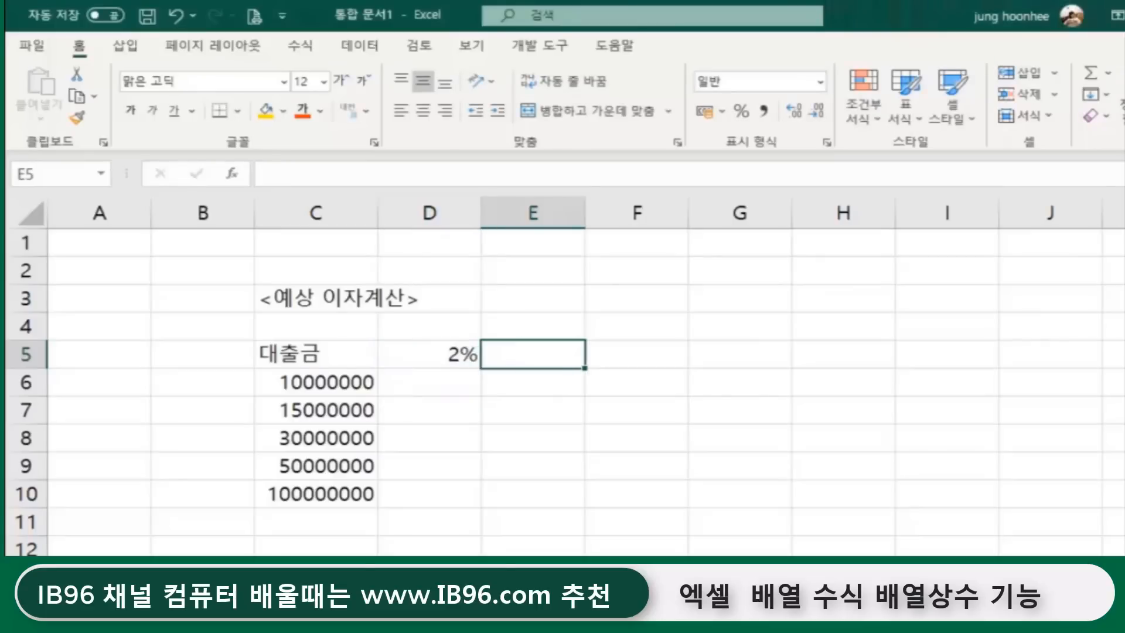
text(.2.5%)
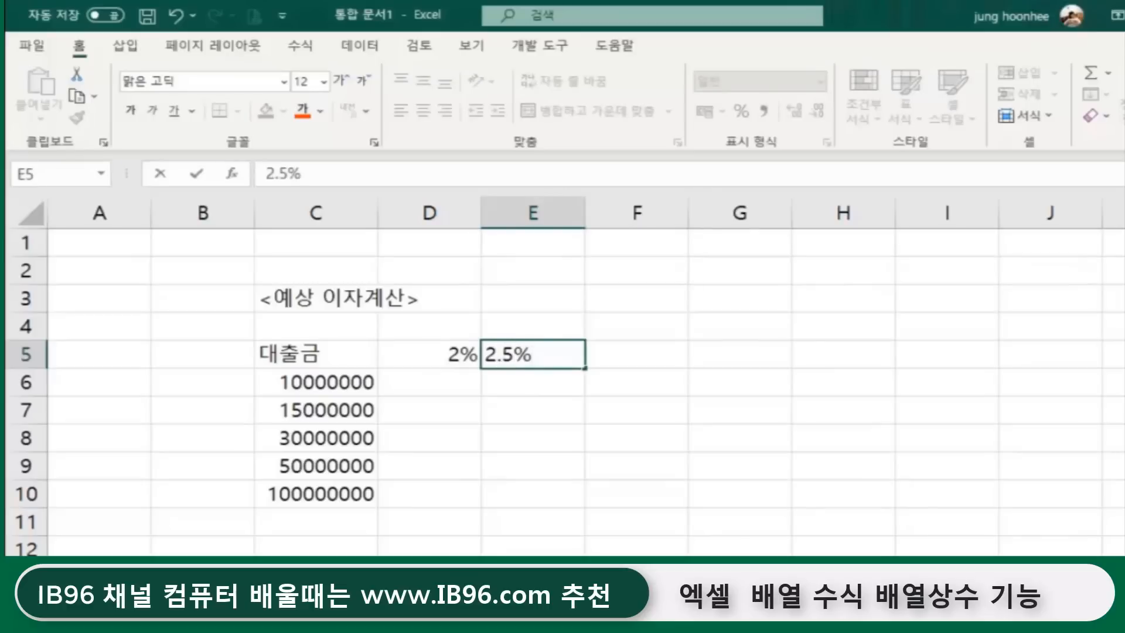
key(Tab)
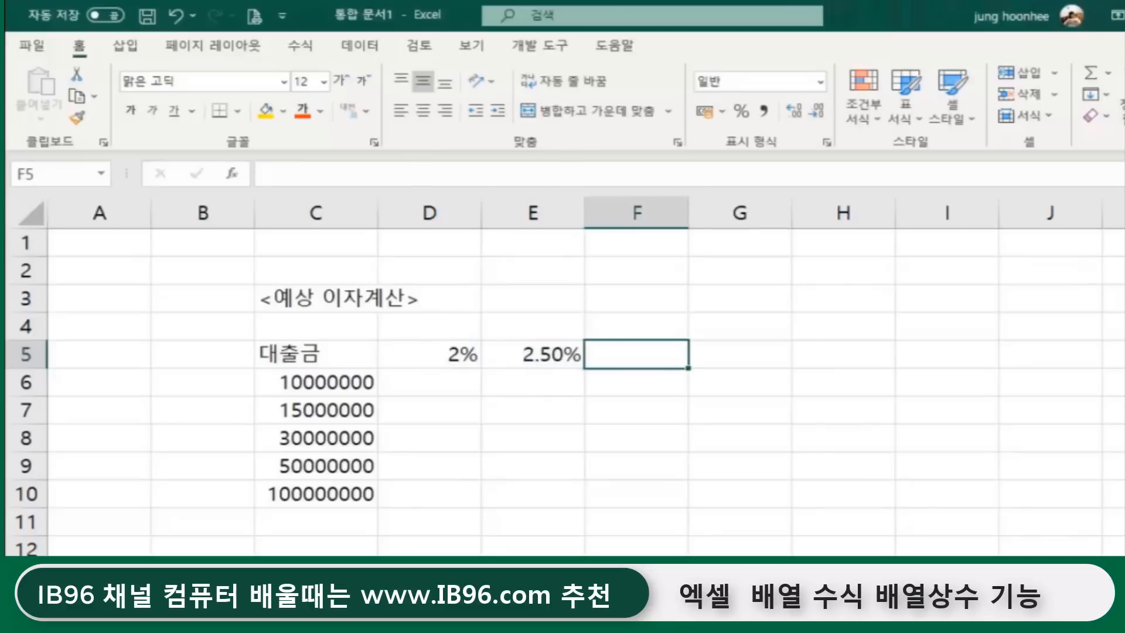
text(2.8%)
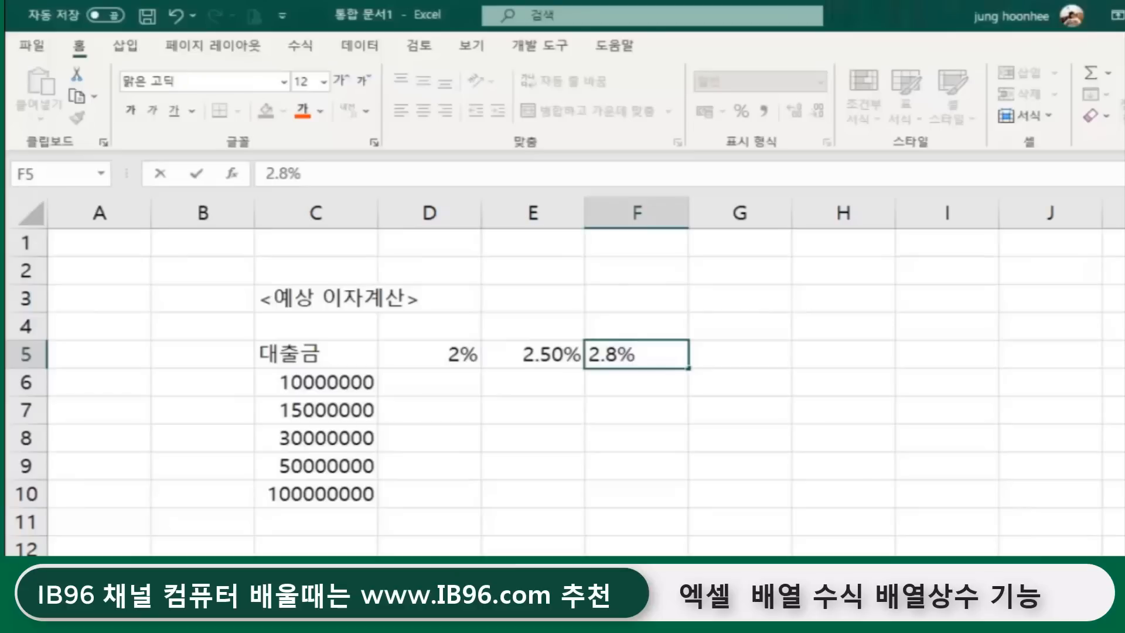
key(Tab)
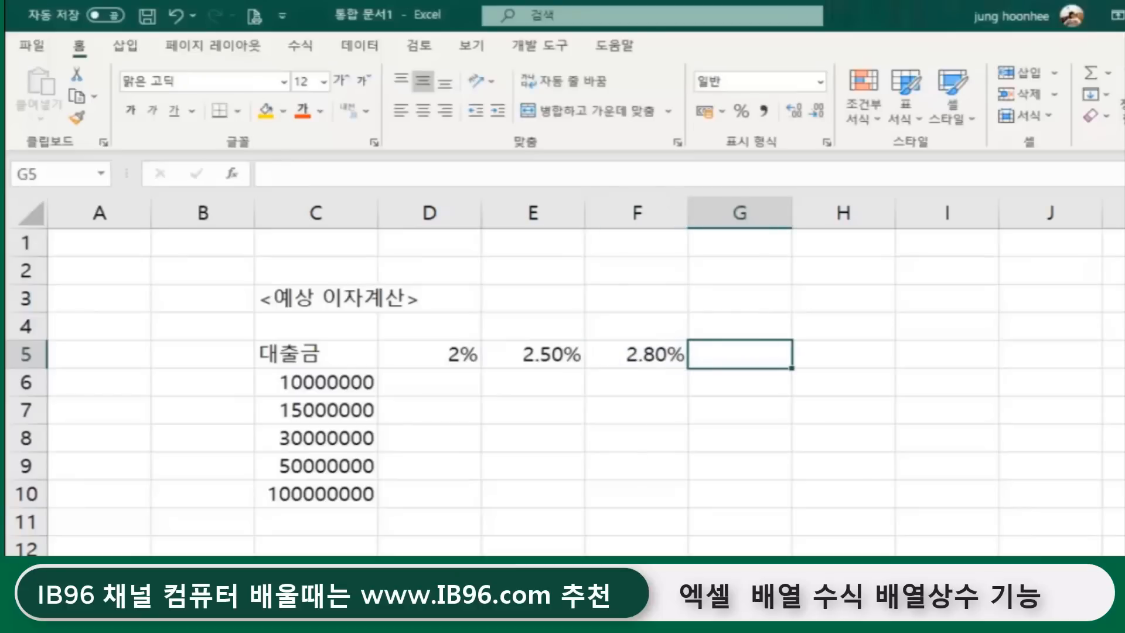
text(3%)
key(Tab)
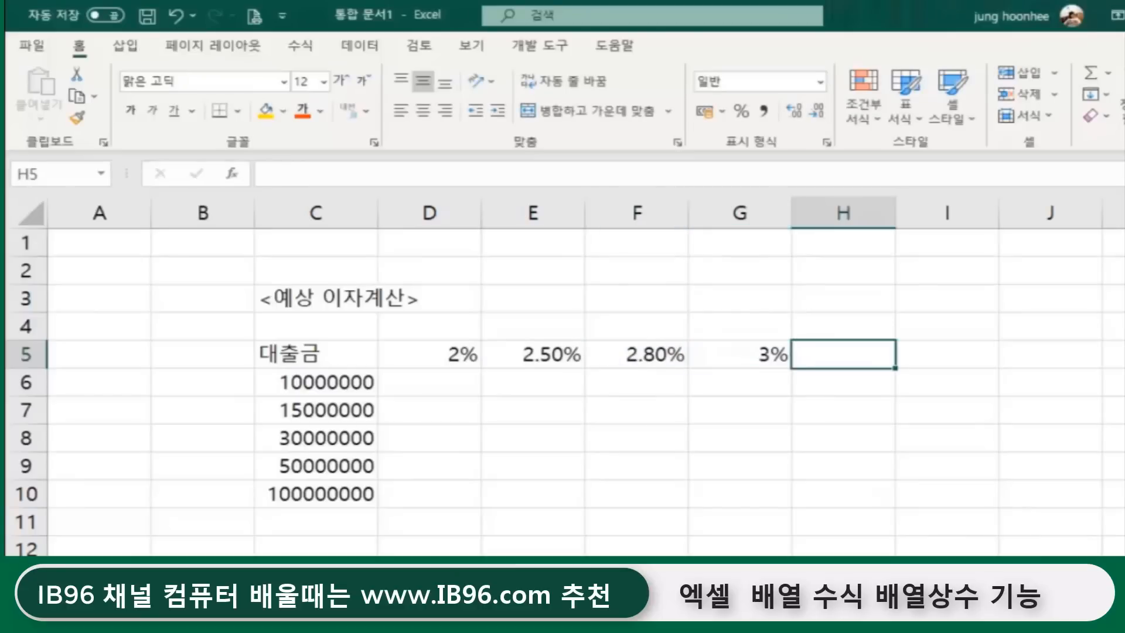
text(3.2%)
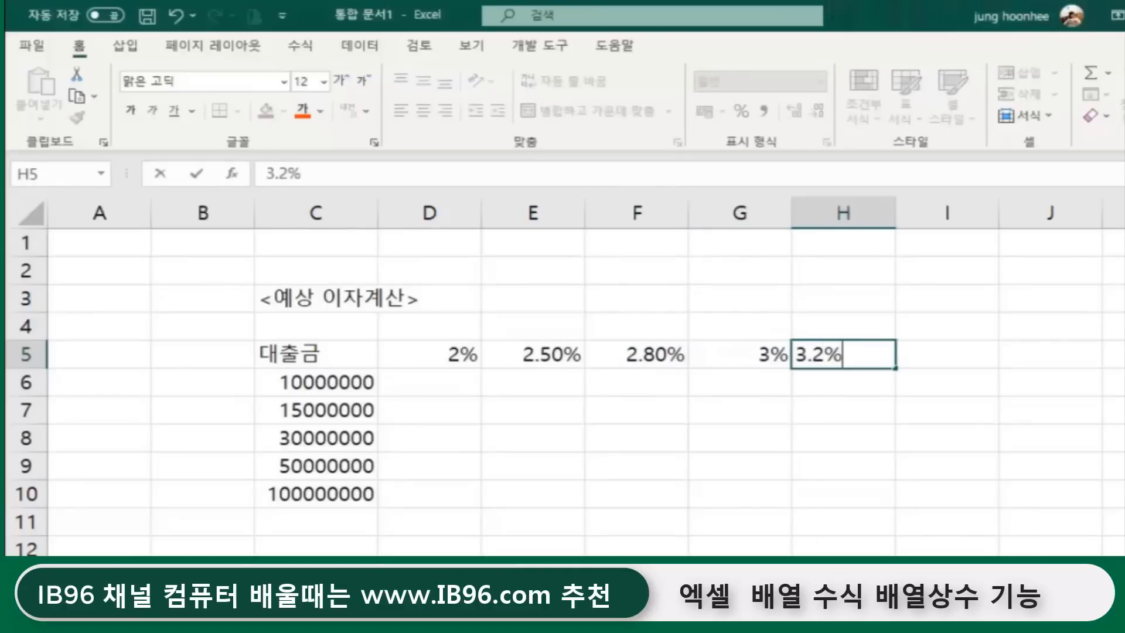
key(Return)
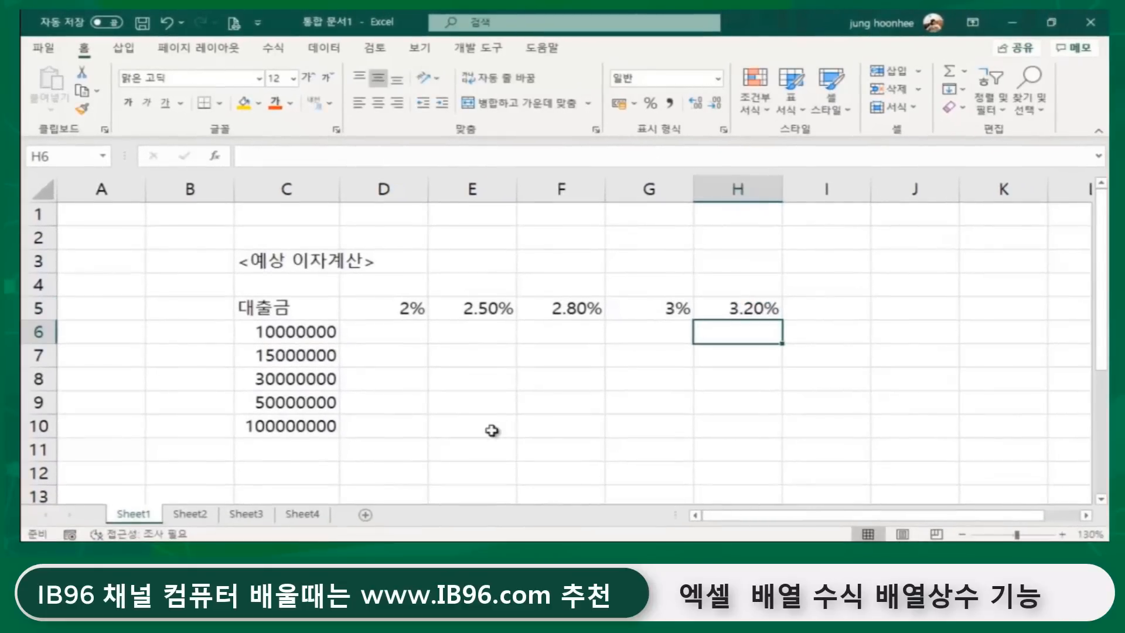
Examine how the rates in D5:H5 and the loan amounts in column C relate to the empty grid D6:H10
drag(400, 309, 739, 315)
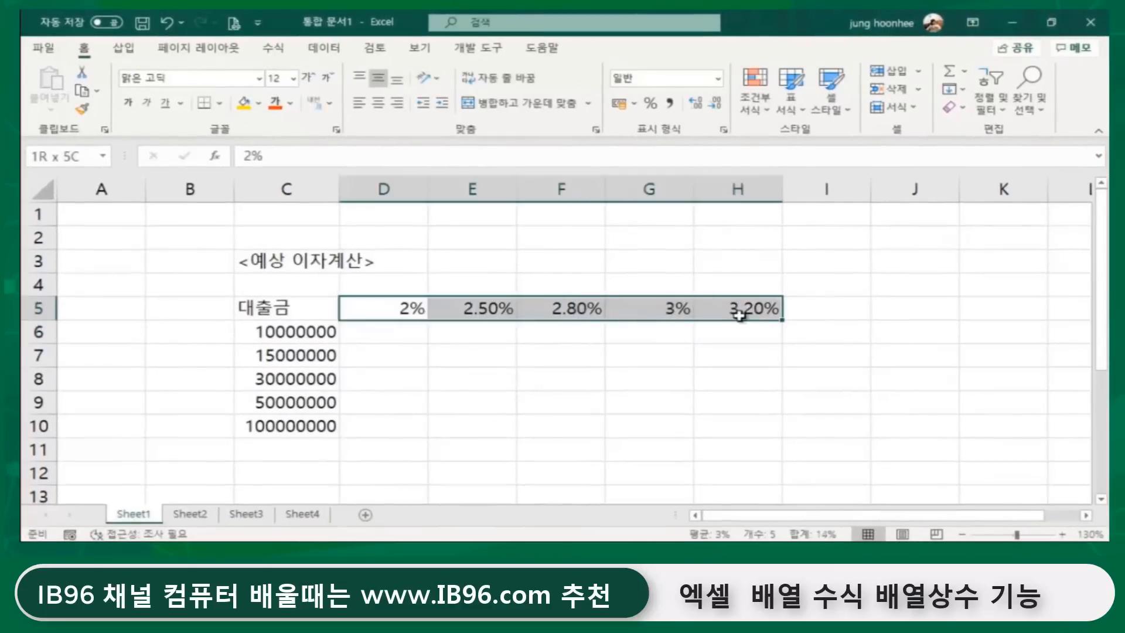
click(385, 329)
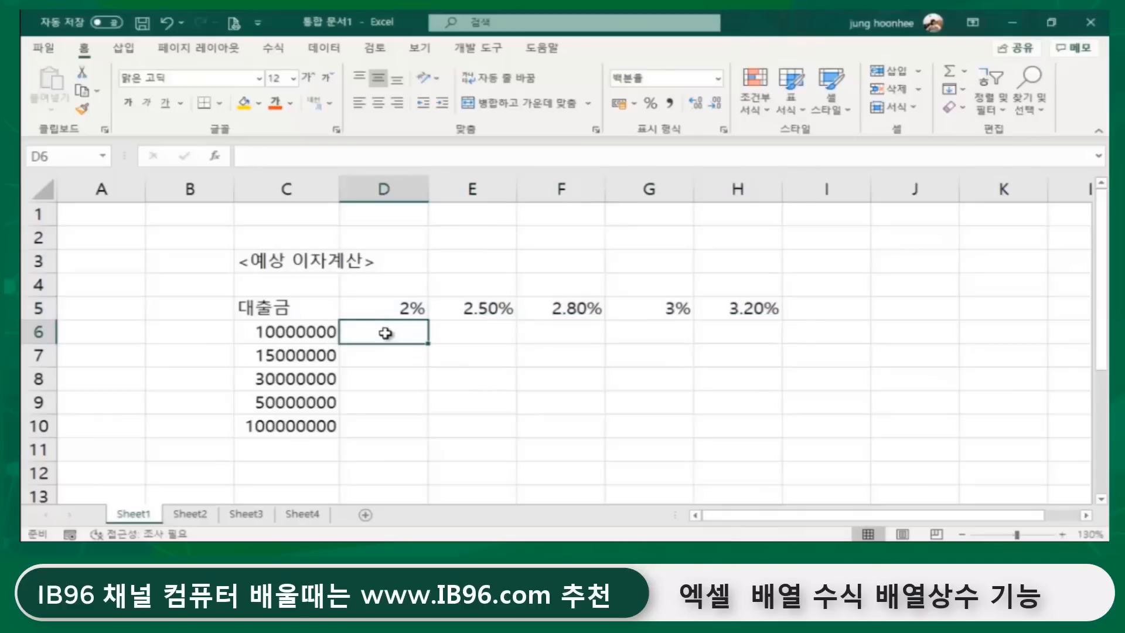
click(293, 329)
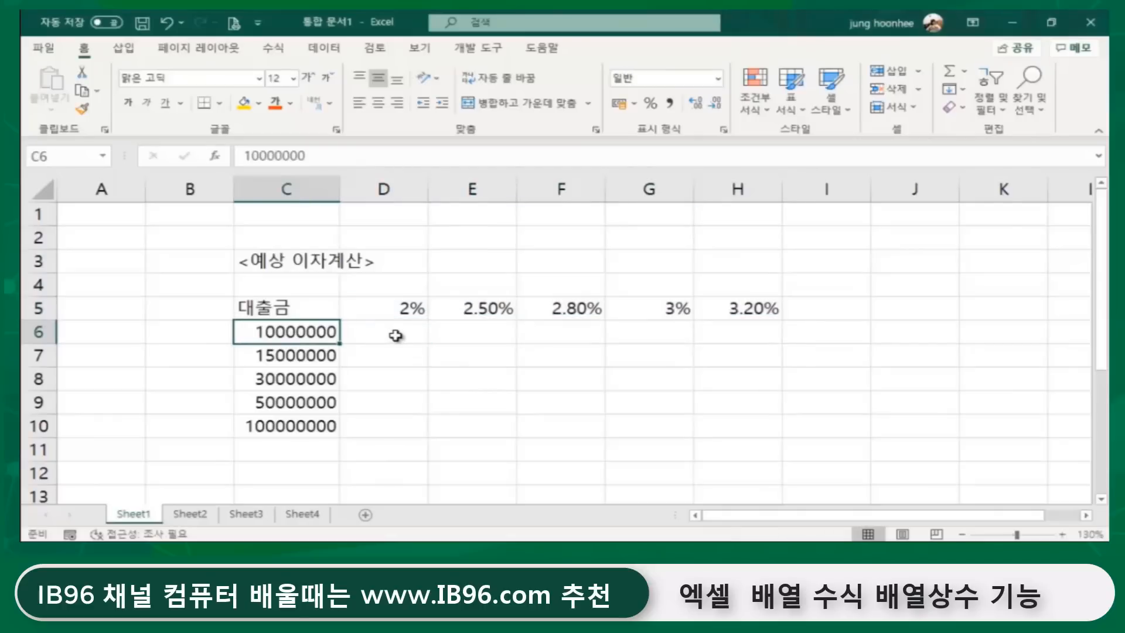
drag(397, 333, 740, 428)
click(809, 426)
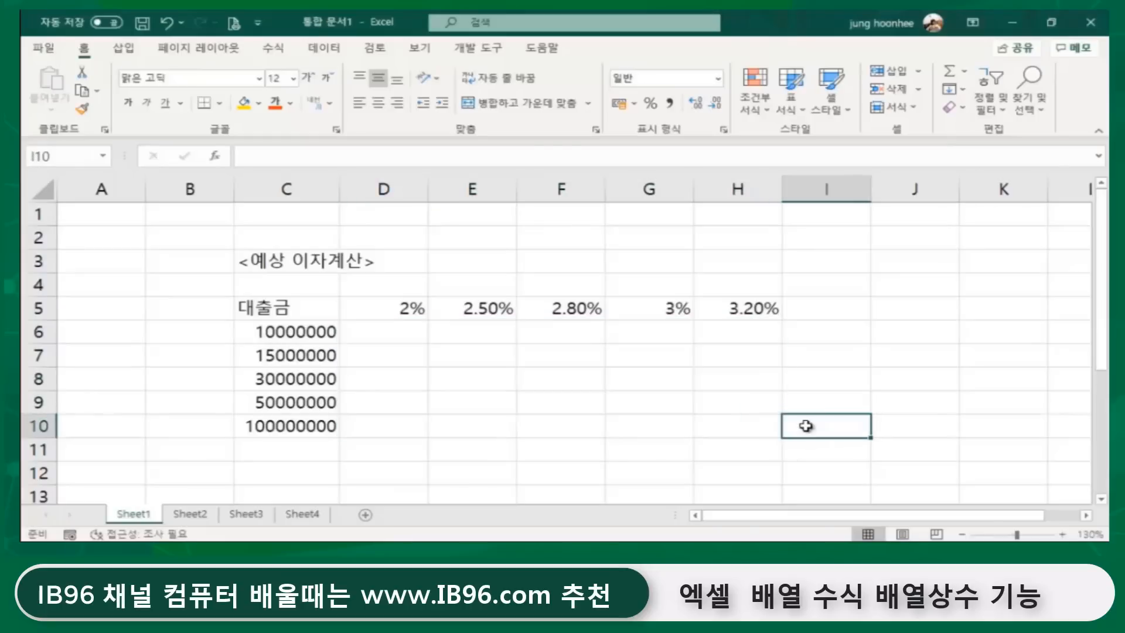
click(365, 328)
drag(365, 328, 754, 425)
click(810, 419)
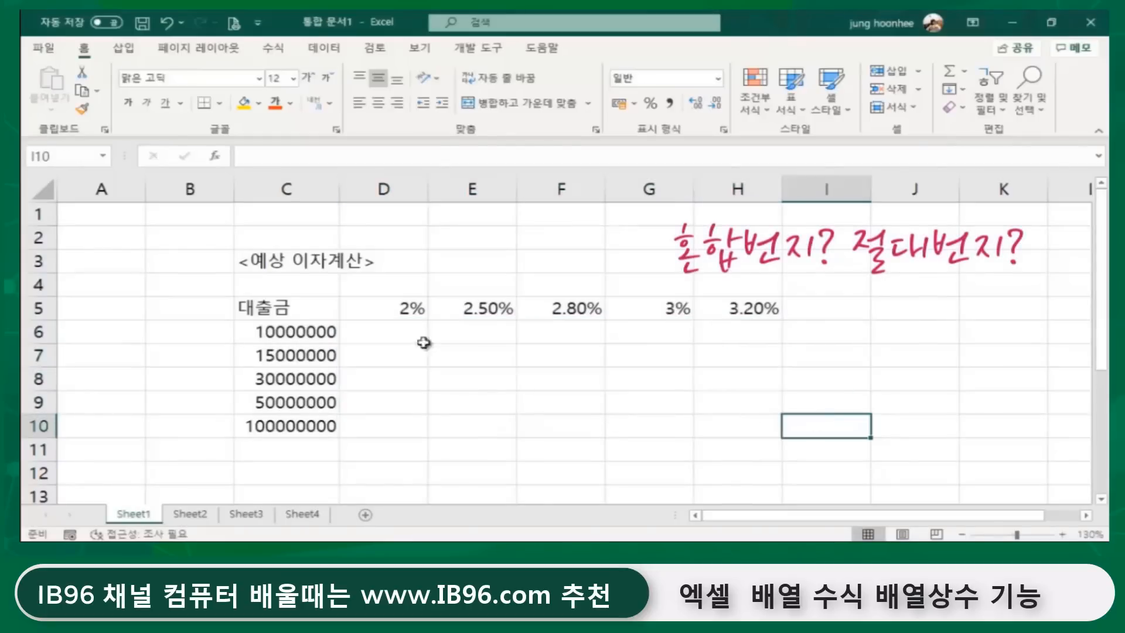
drag(375, 331, 741, 431)
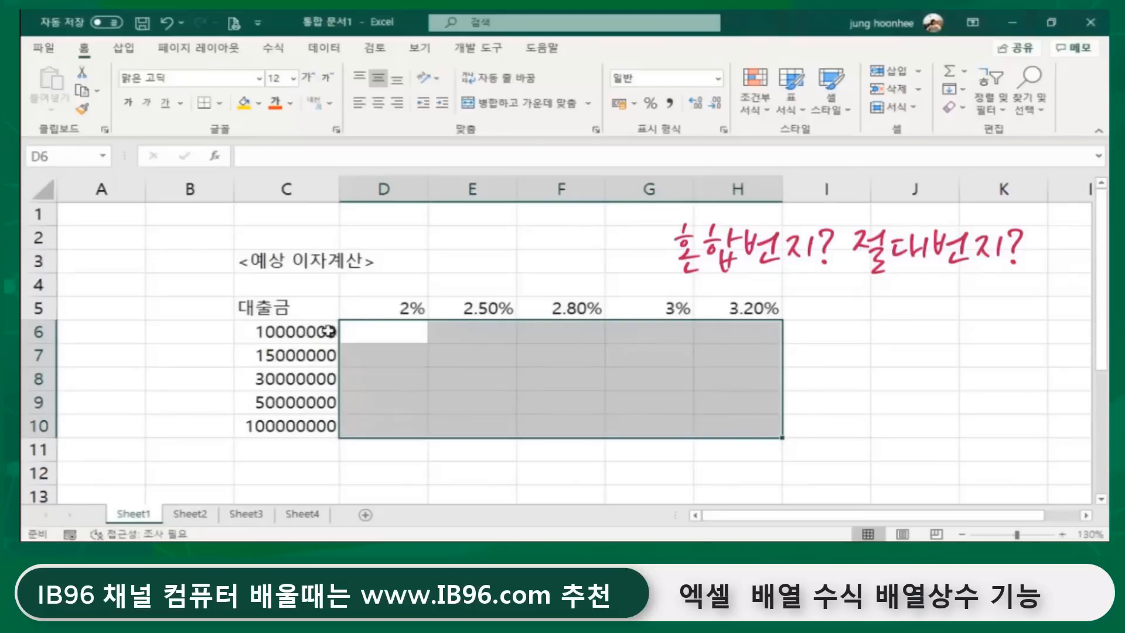
Apply the comma style with thousands separators to the loan amounts in C6:C10
click(291, 332)
drag(291, 331, 276, 426)
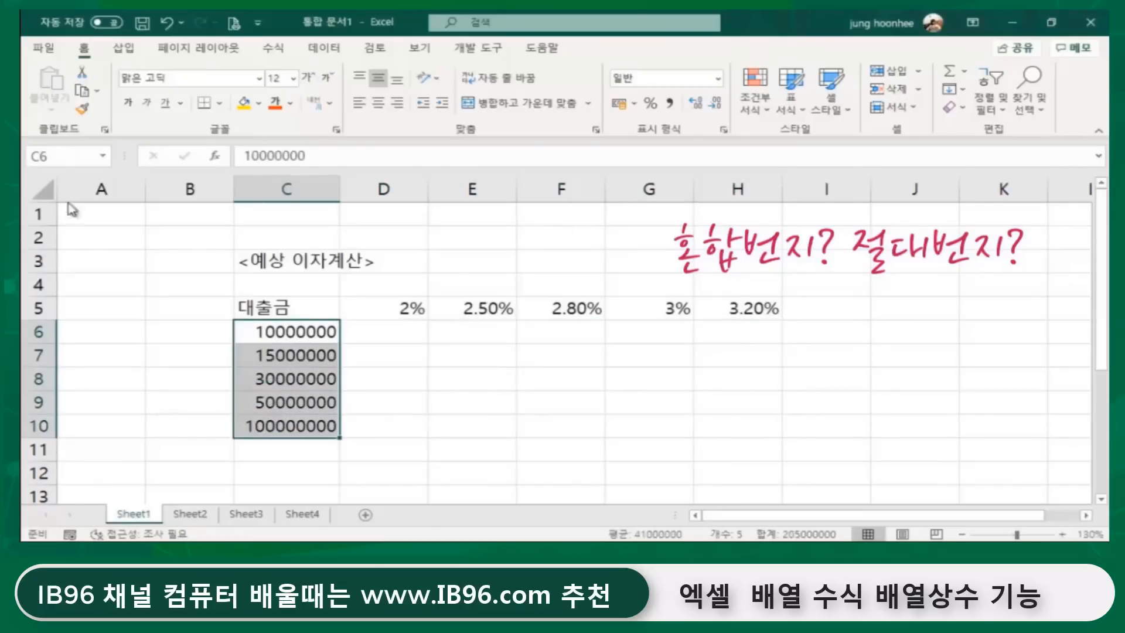
click(669, 103)
click(669, 433)
Fill D6:H10 with the array formula =C6:C10*{0.02,0.25,0.028,0.03,0.032} and apply the comma style to the range
drag(424, 335, 772, 424)
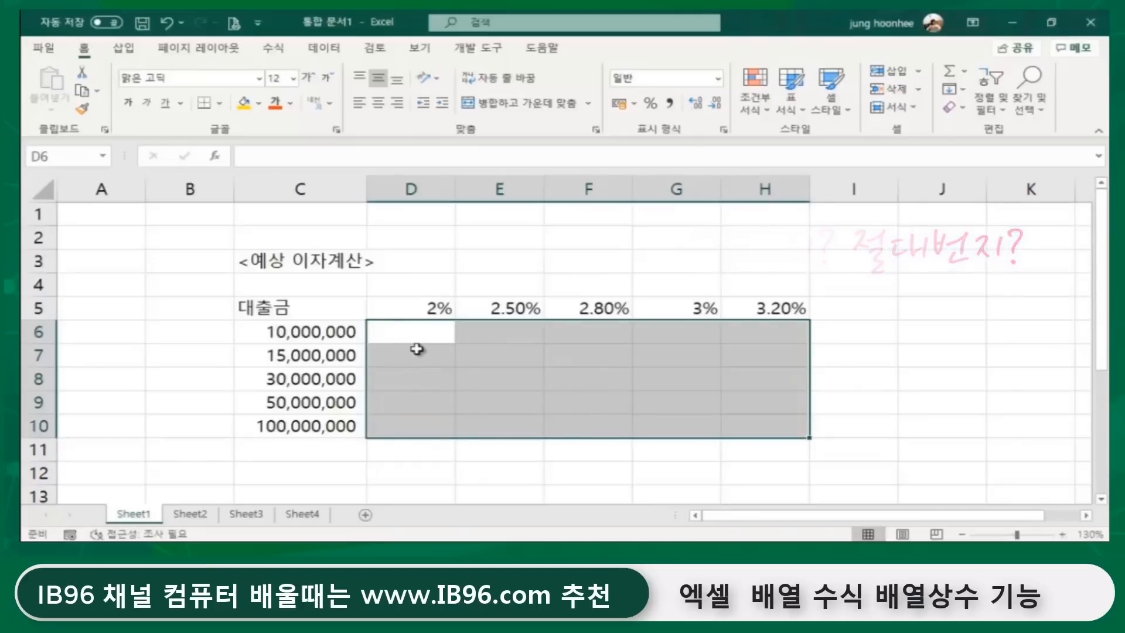
drag(410, 328, 766, 419)
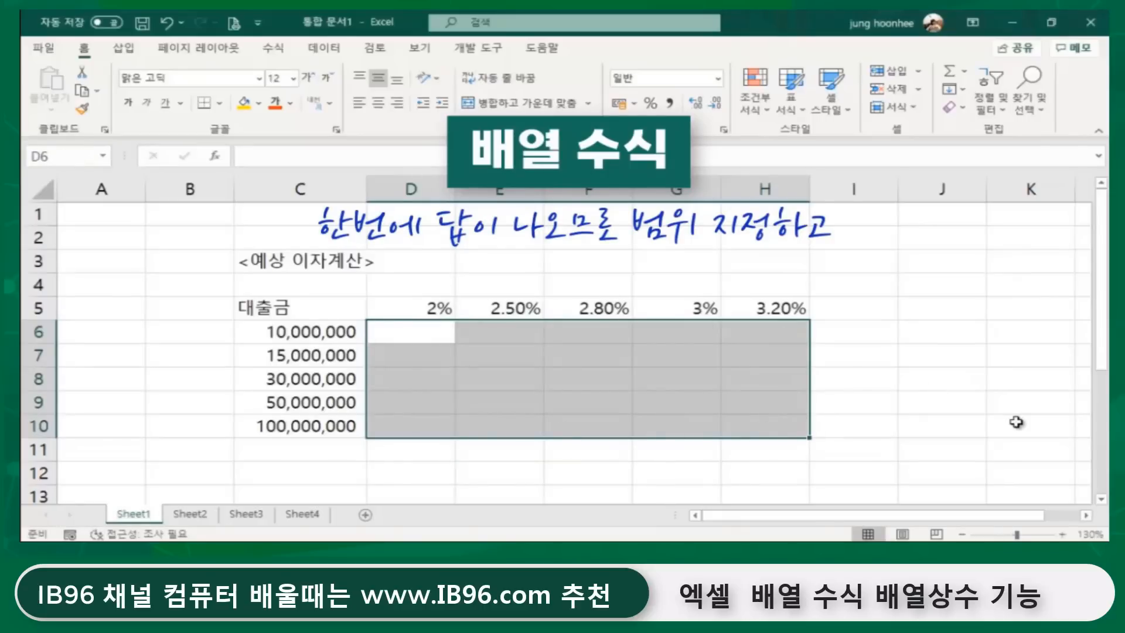
text(=)
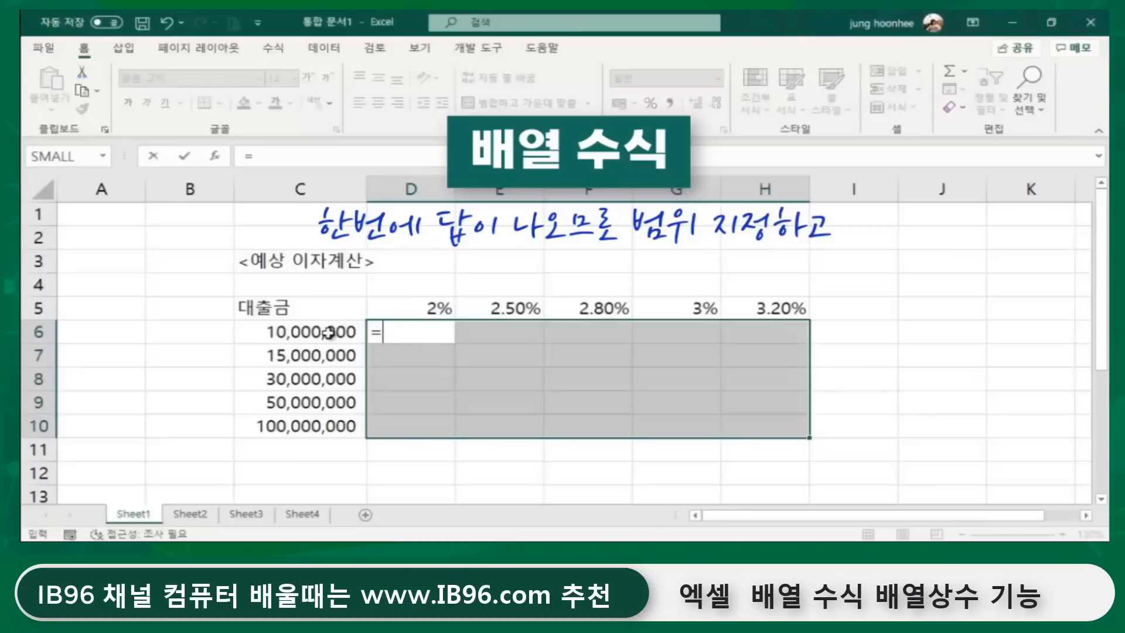
drag(291, 331, 303, 423)
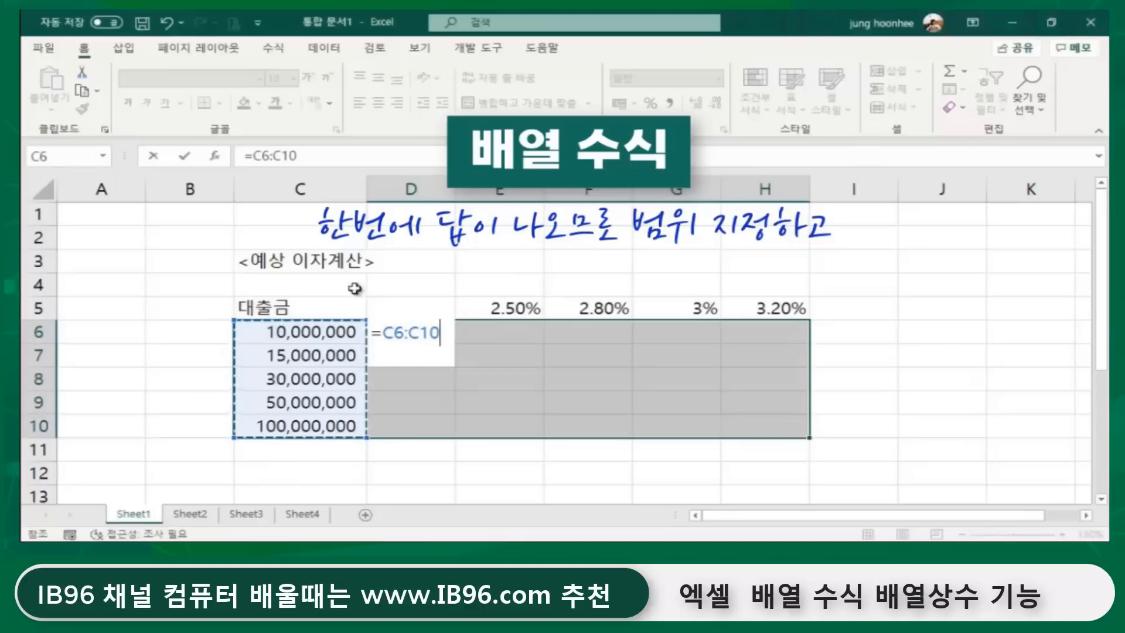
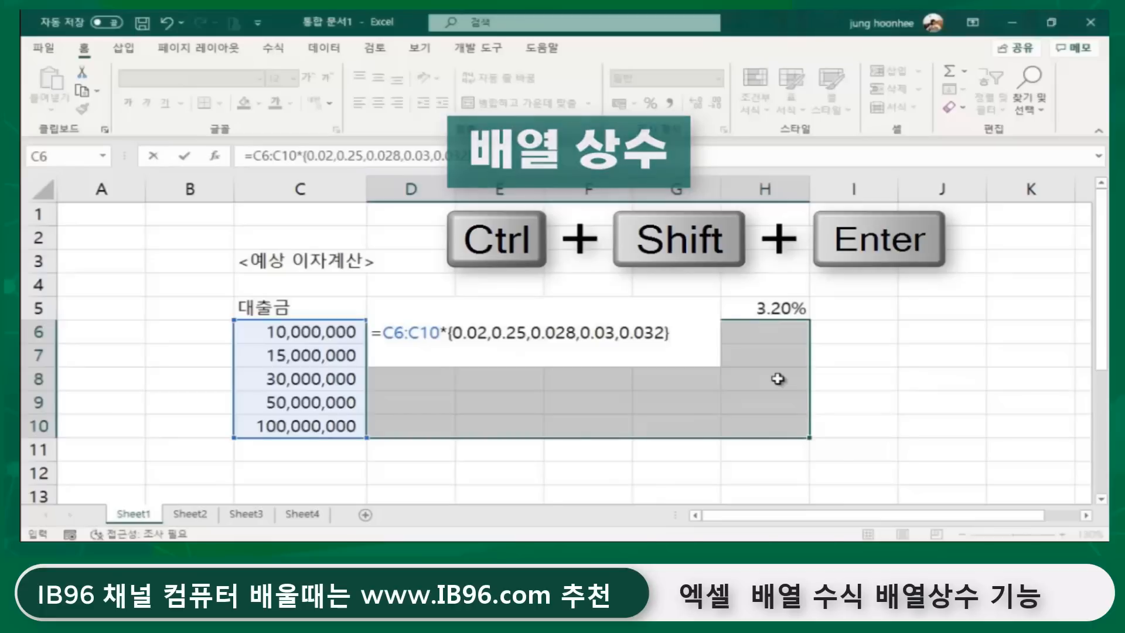
key(ctrl+shift+Return)
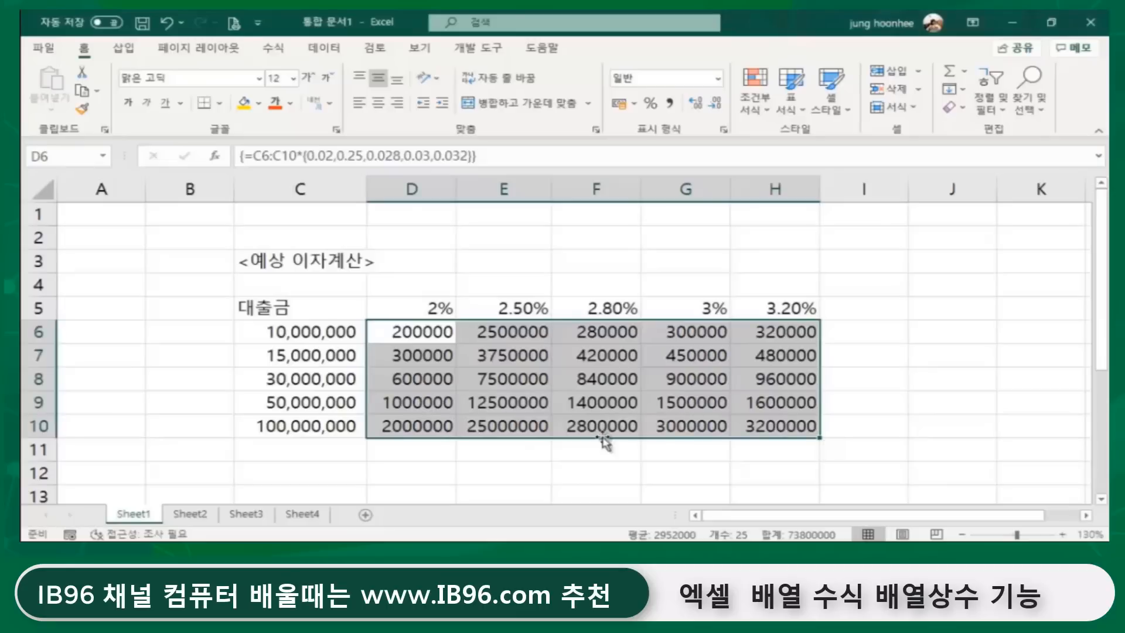
click(671, 104)
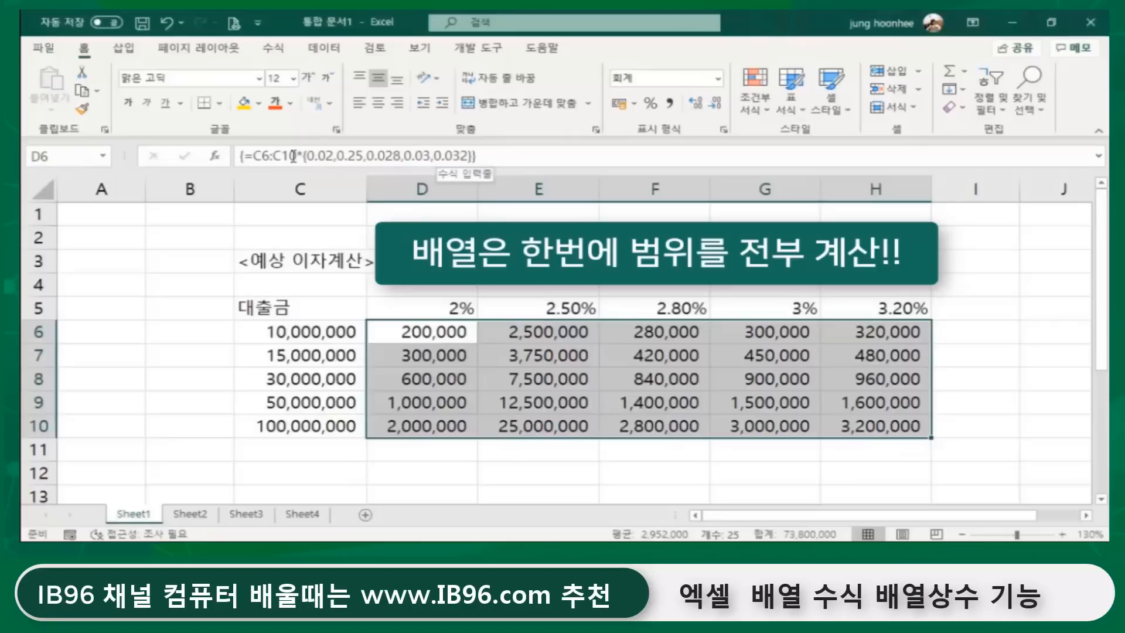
Divide the array formula in D6:H10 by 12 to get monthly interest, and reapply the comma style
click(472, 155)
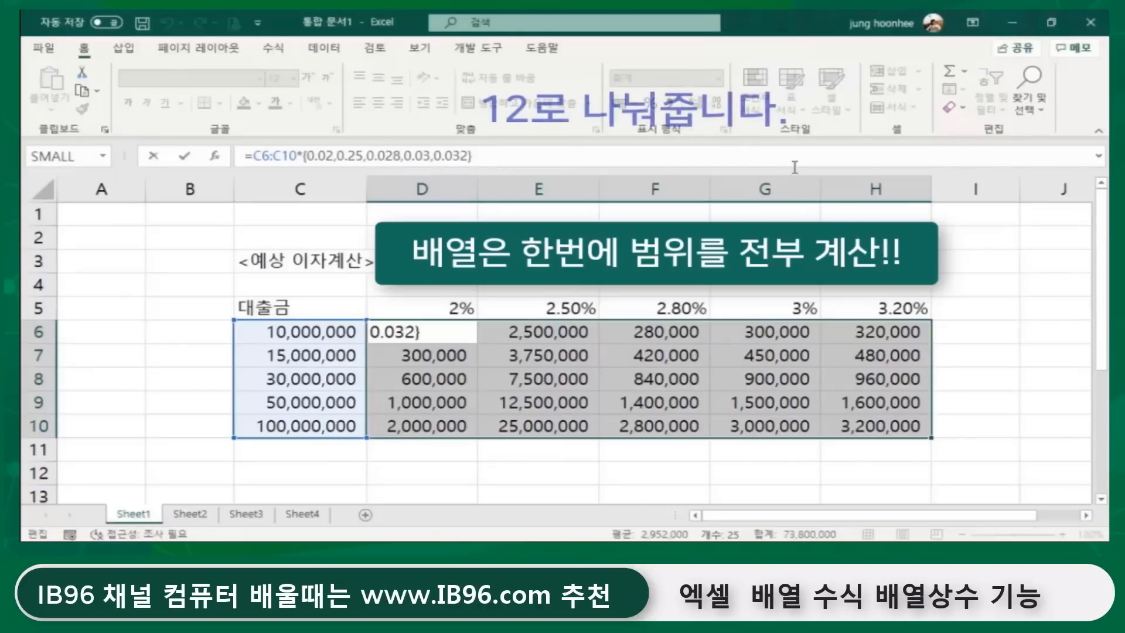
text(/1)
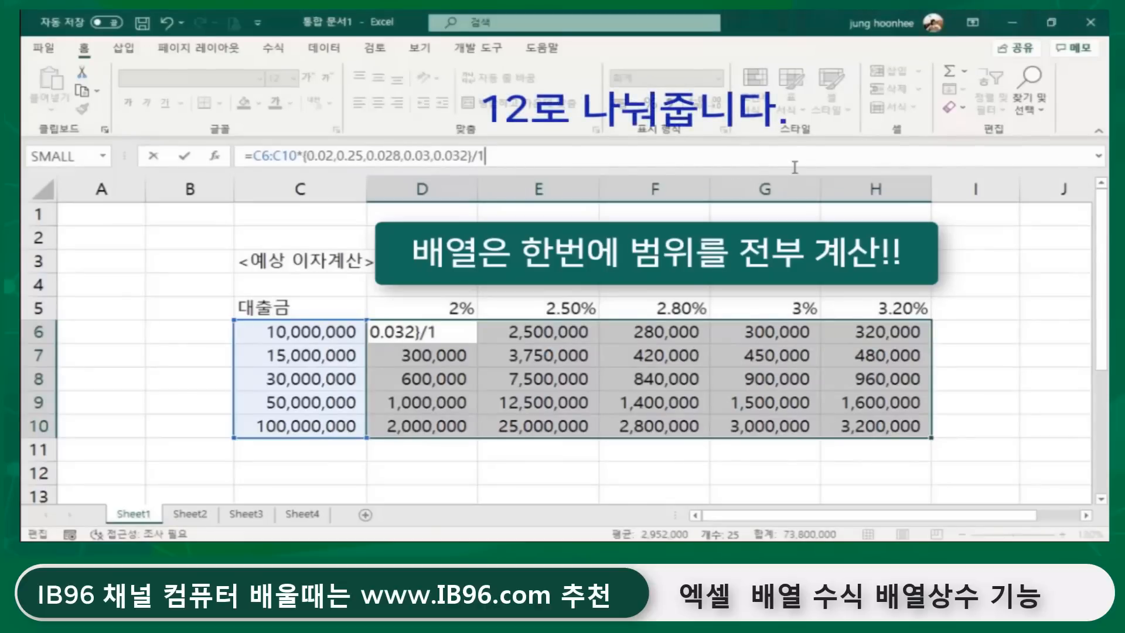
text(2)
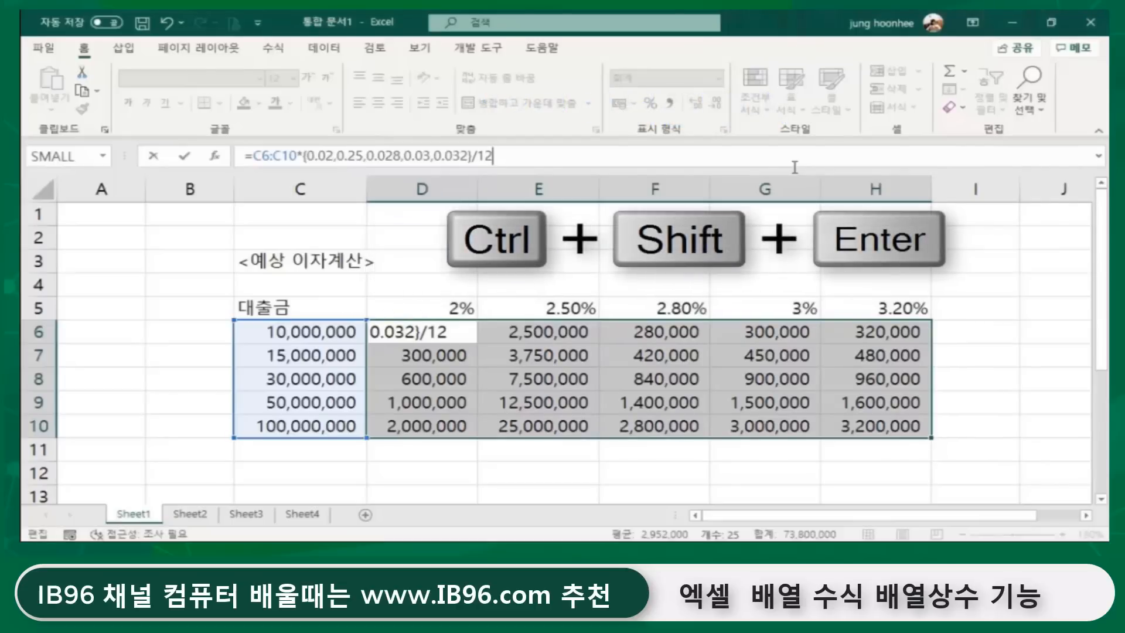
key(ctrl+shift+Return)
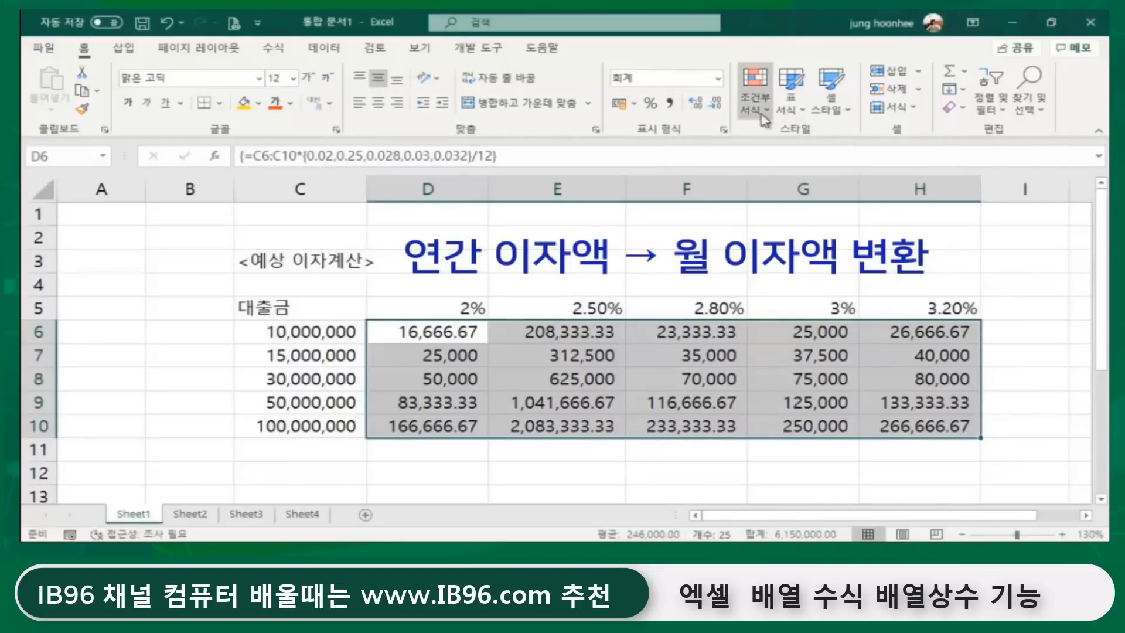
click(671, 105)
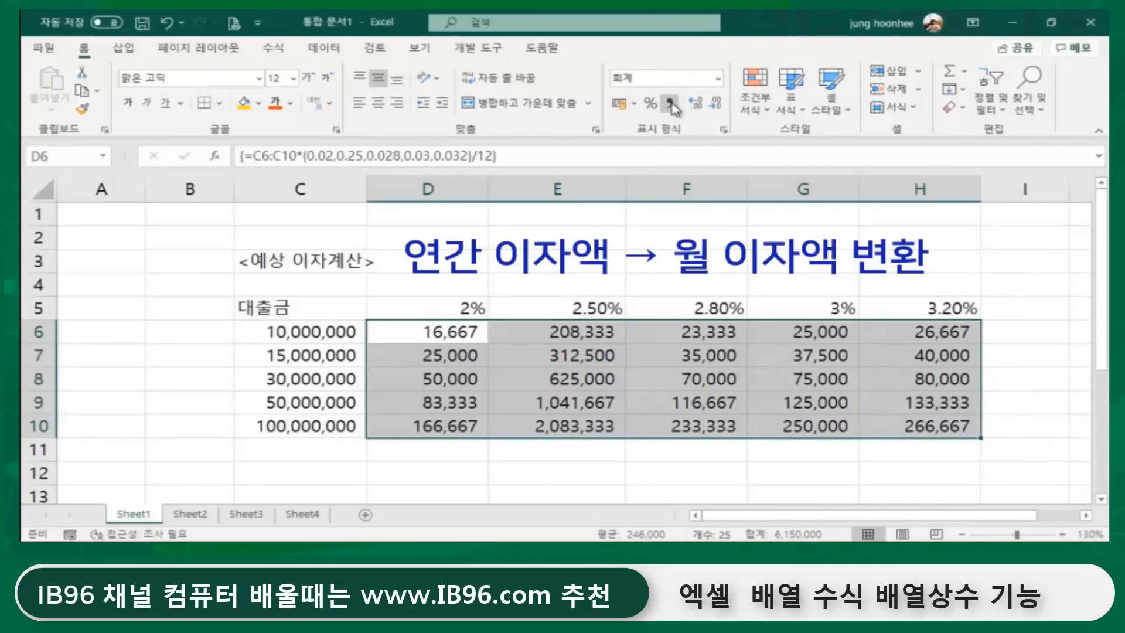
click(666, 469)
Correct the second rate in the D6:H10 array constant to 0.025 and reapply the comma style
click(486, 336)
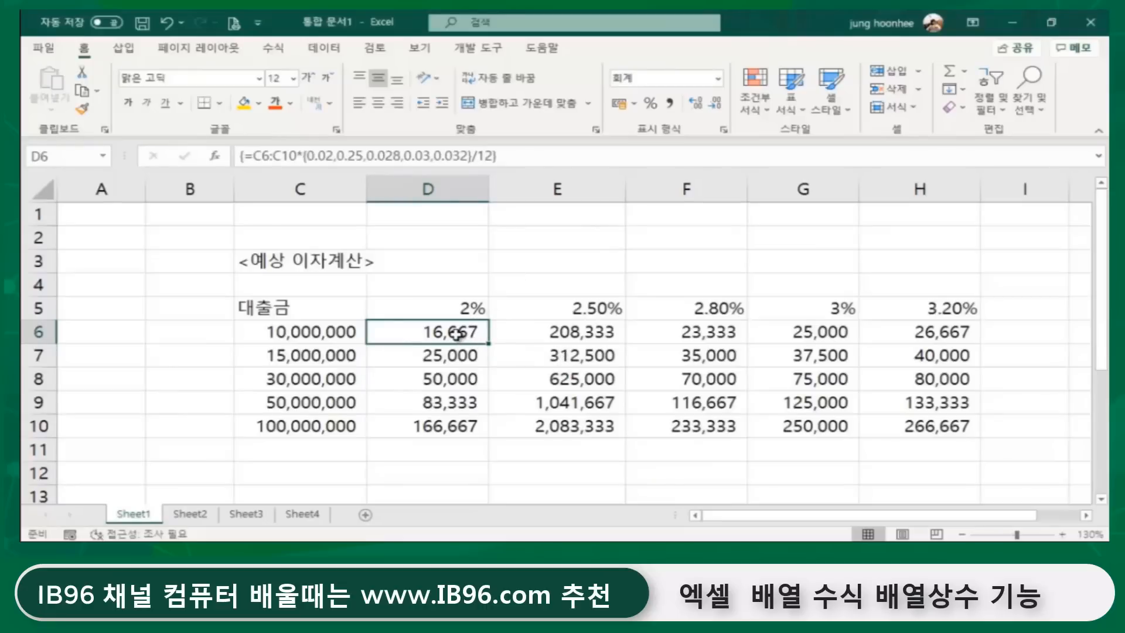
drag(457, 333, 885, 427)
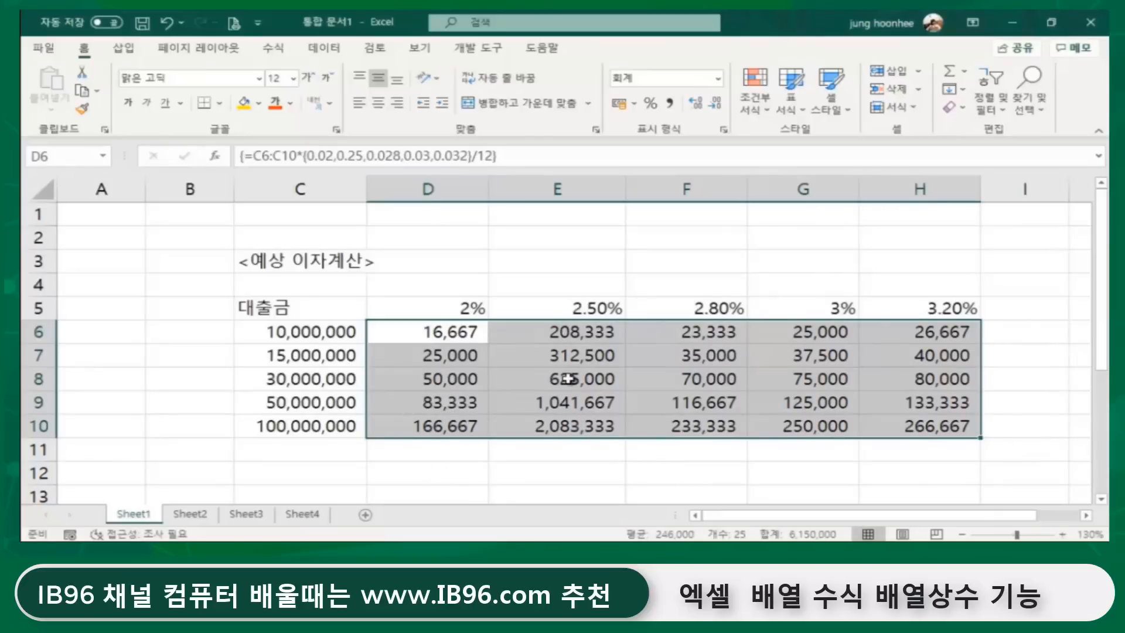
click(349, 155)
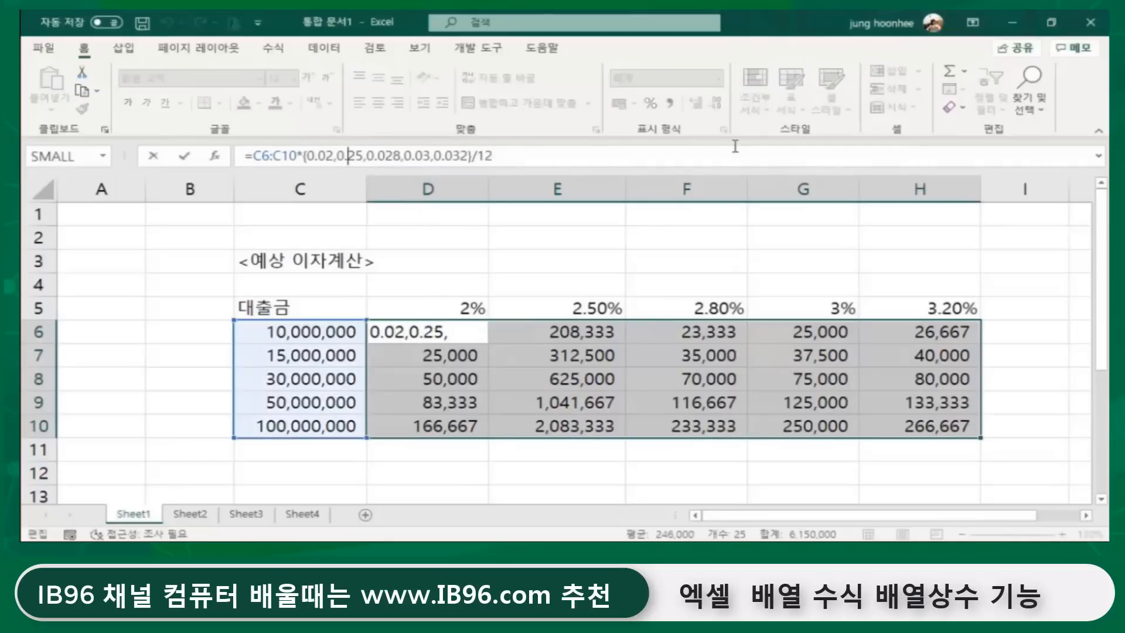
text(0)
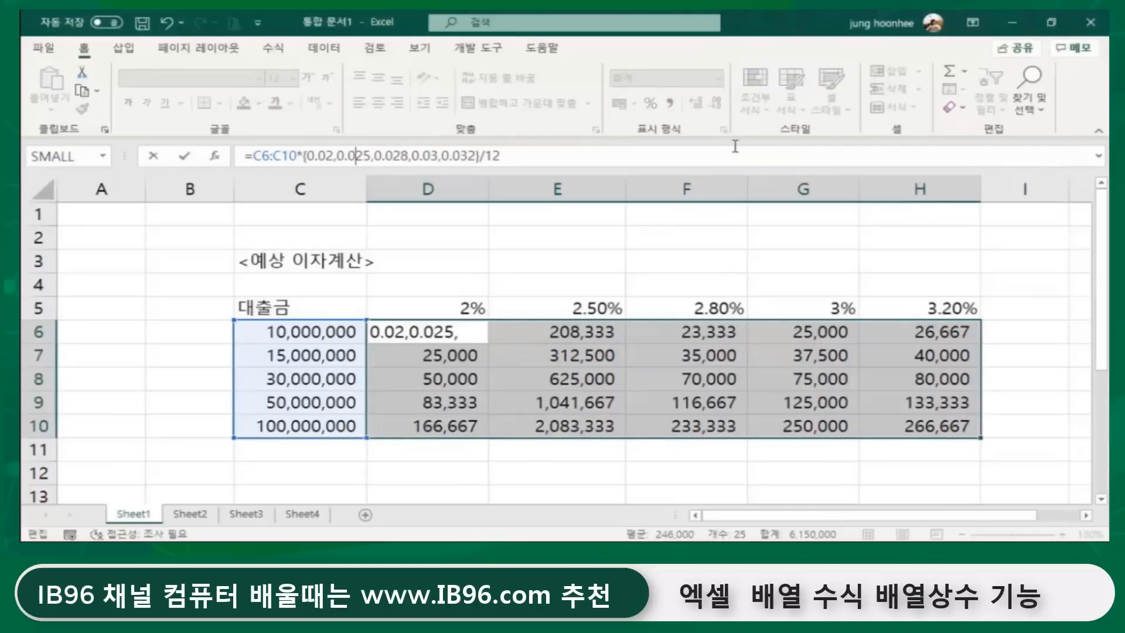
key(ctrl+shift+Return)
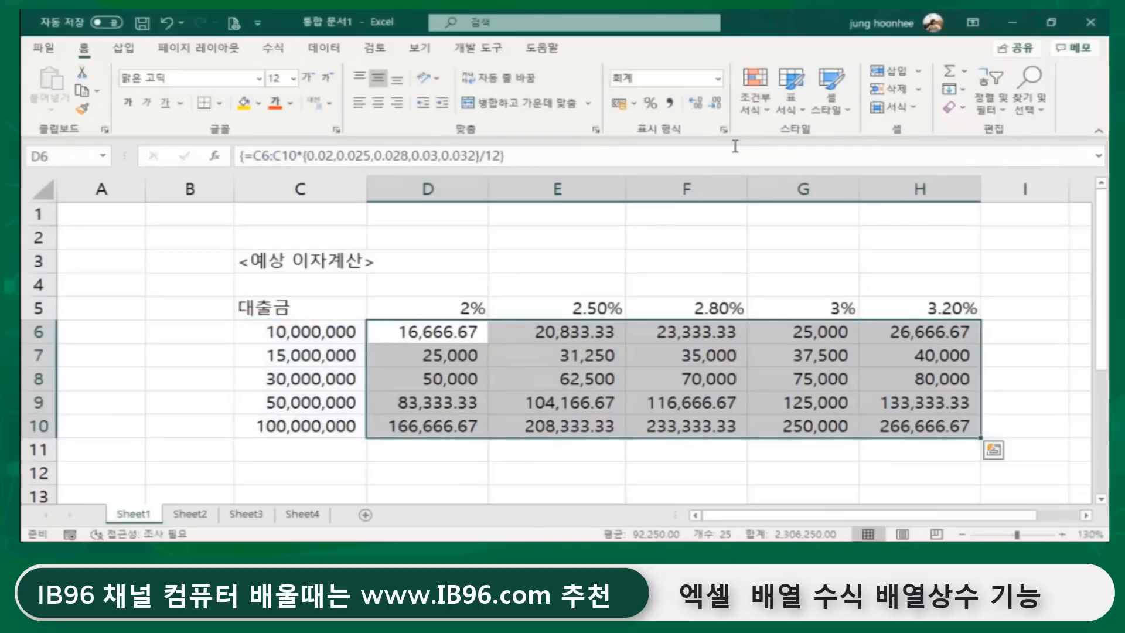
click(669, 103)
click(617, 262)
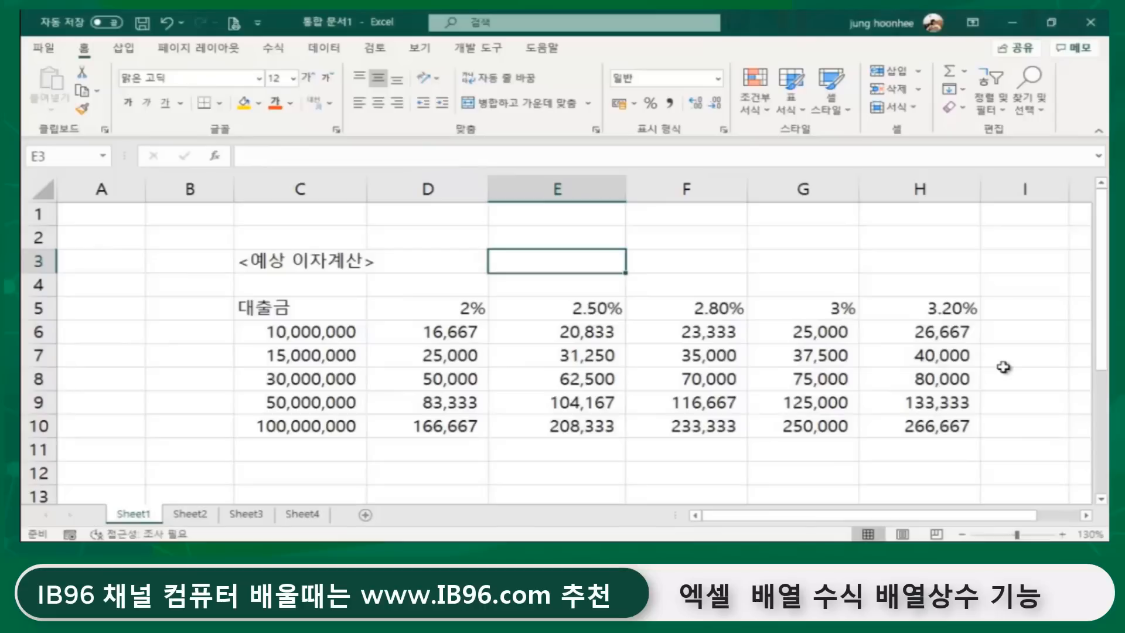
drag(420, 332, 936, 427)
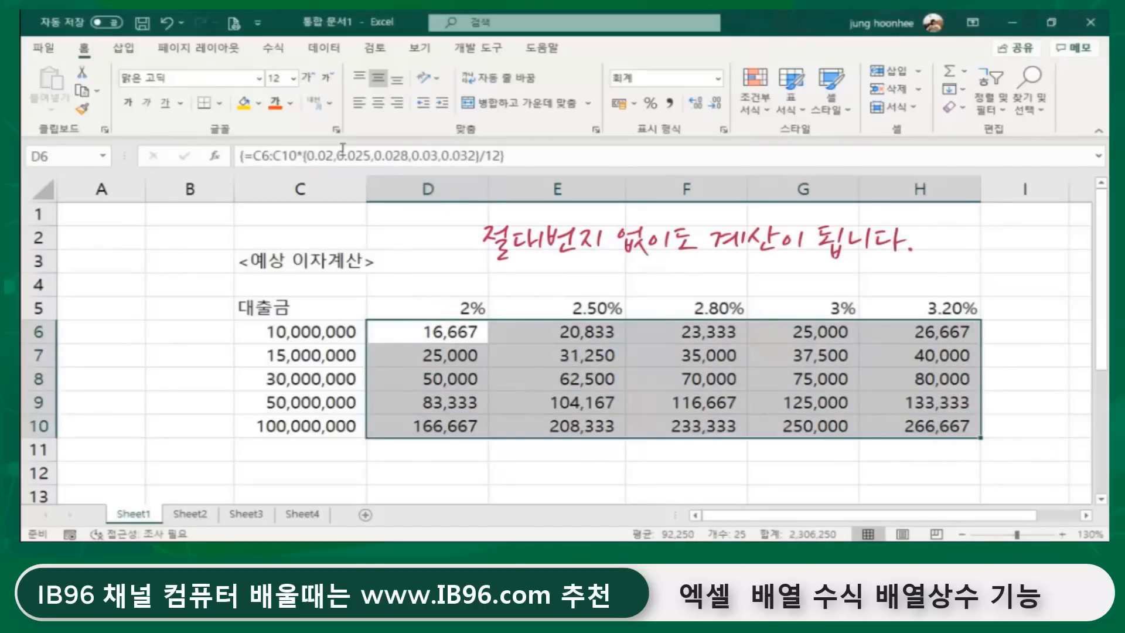
click(524, 258)
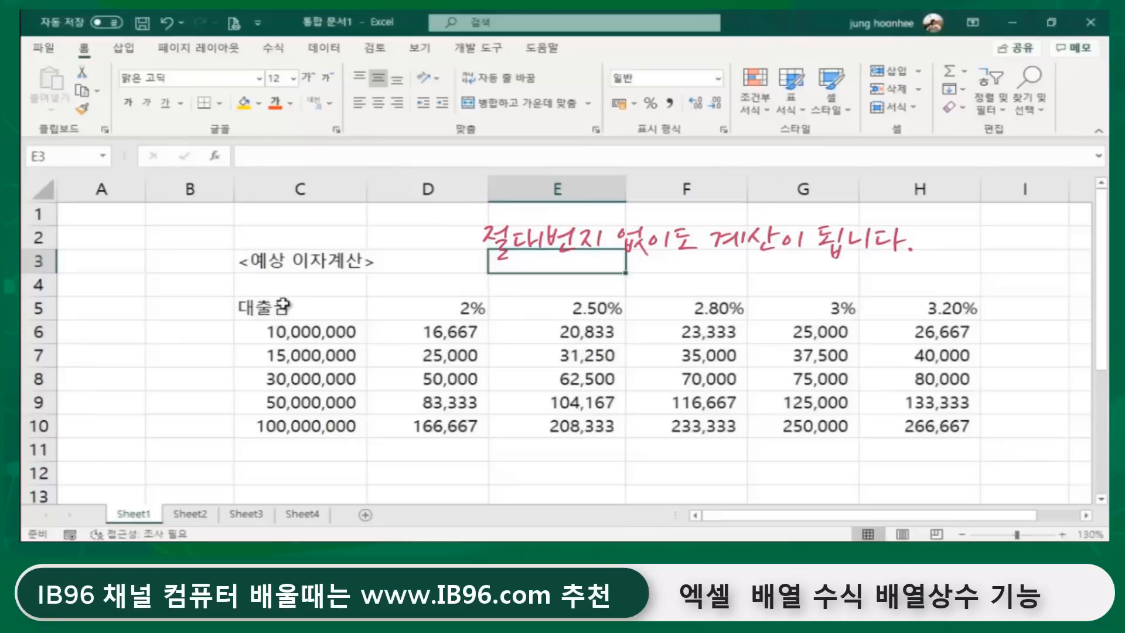
Fill the header row C5:H5 with the gold fill color
drag(283, 305, 896, 300)
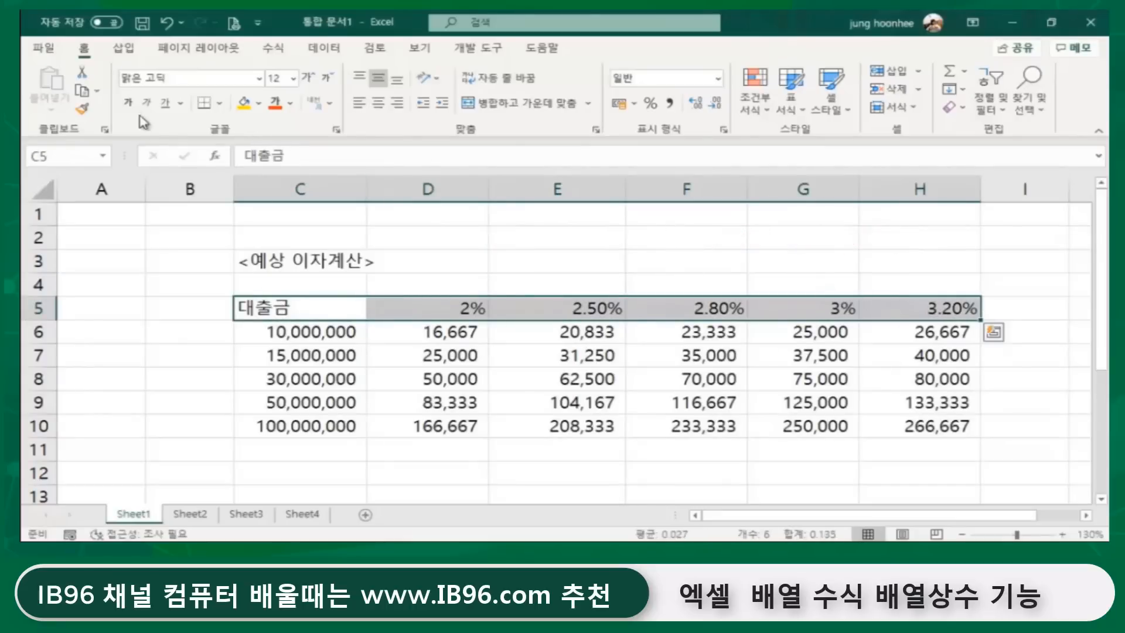
click(245, 104)
click(439, 259)
Apply all borders to the interest table C5:H10
drag(301, 321, 949, 427)
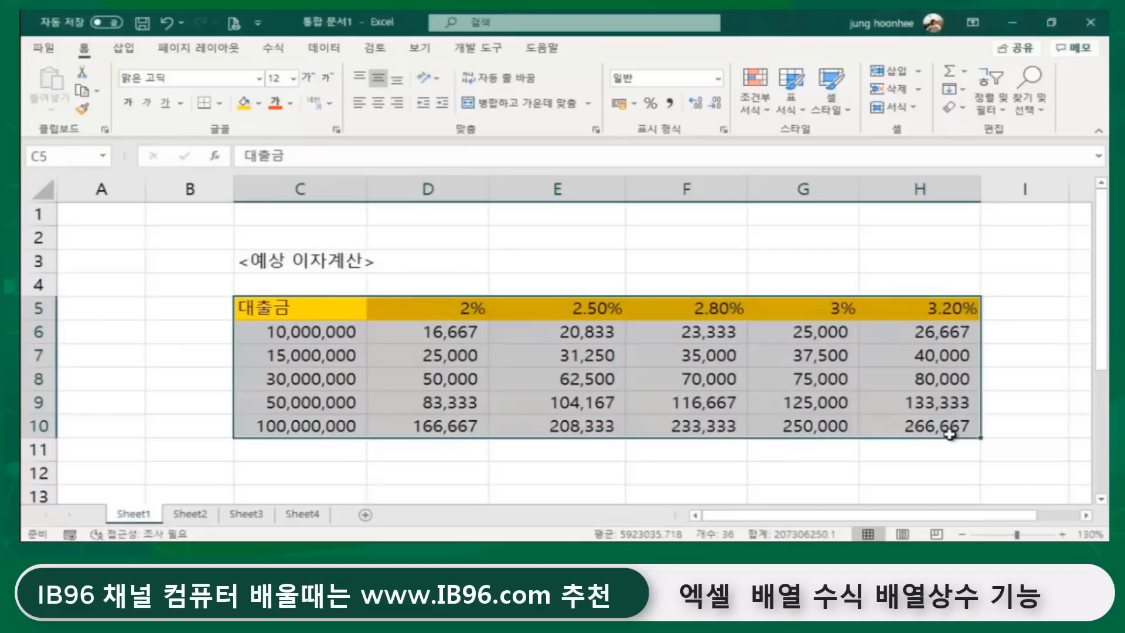
click(221, 104)
click(264, 256)
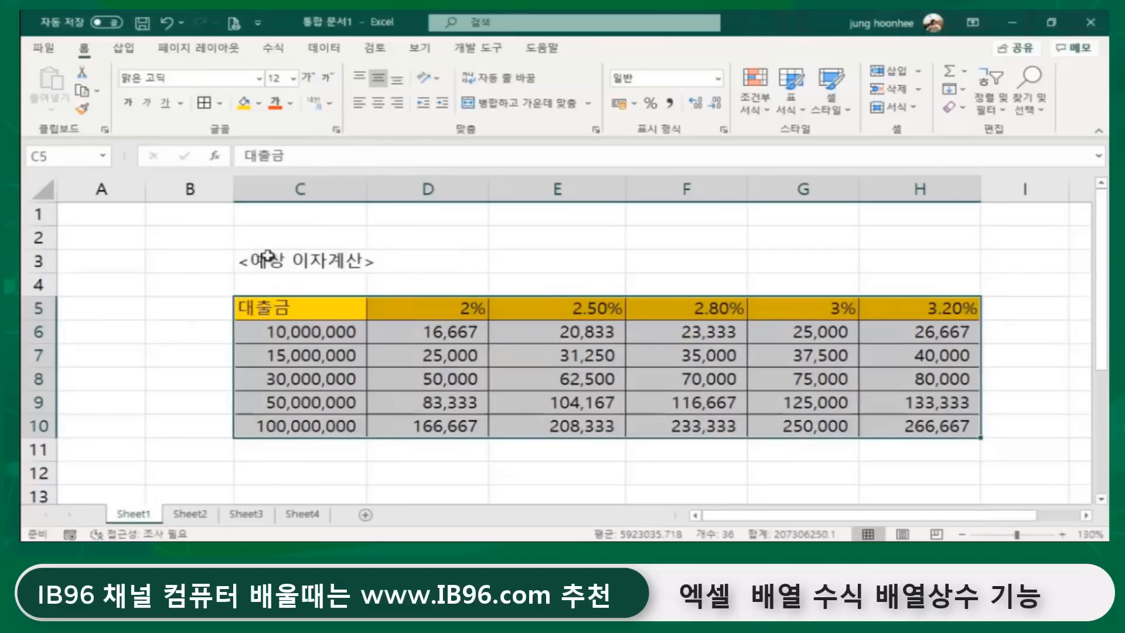
click(569, 251)
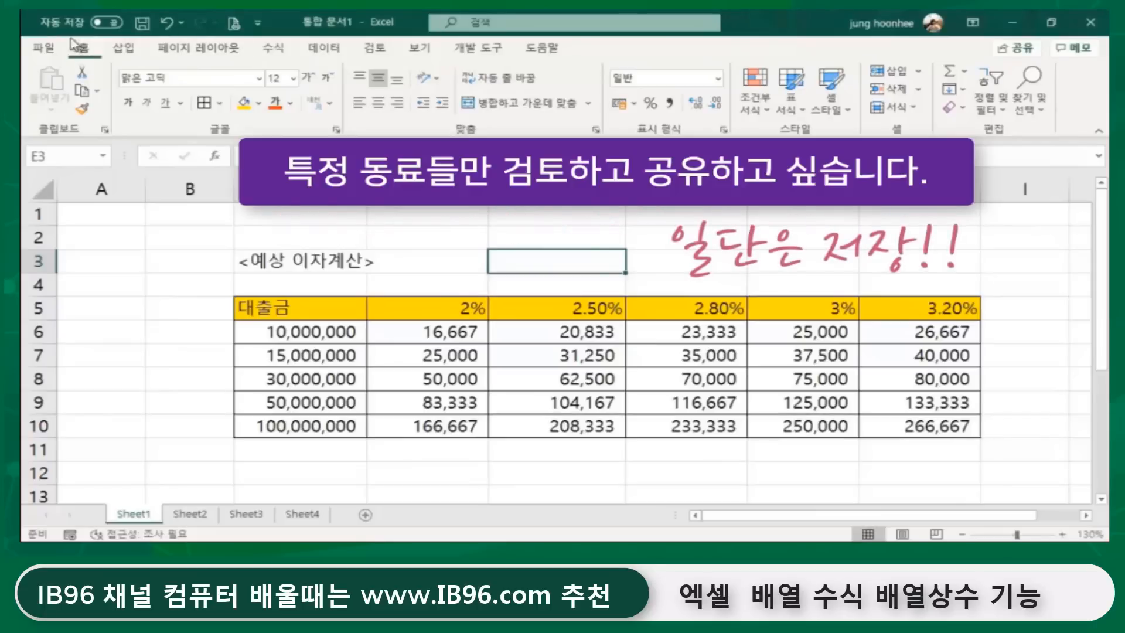
Save the workbook as 이자계산 in Excel workbook format in the 엑셀연습 folder on drive D
click(40, 54)
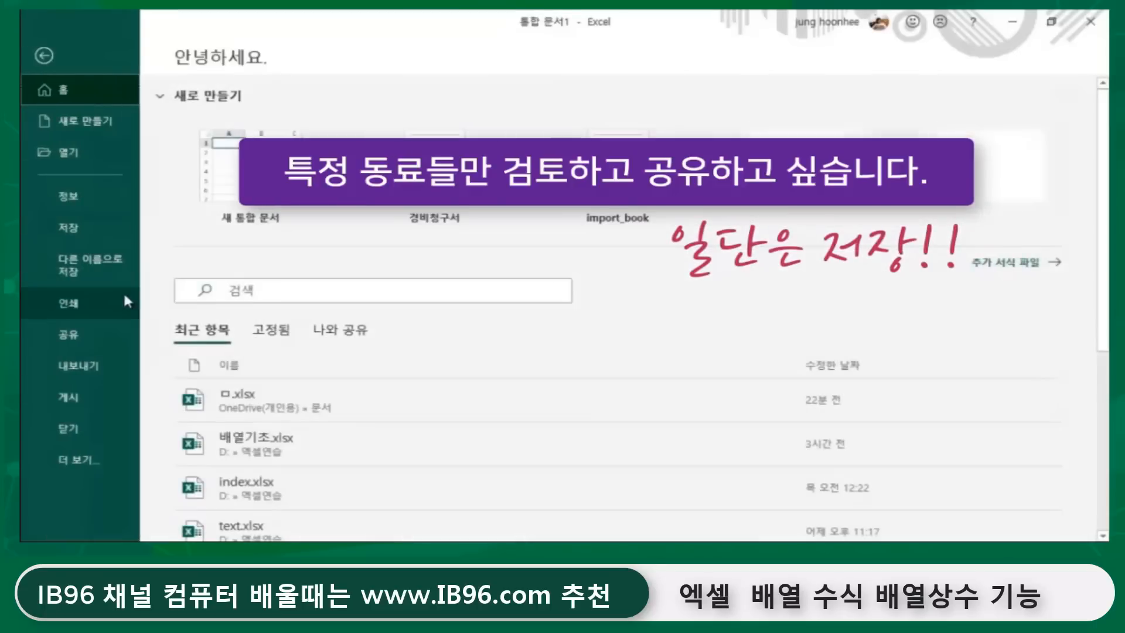
click(85, 226)
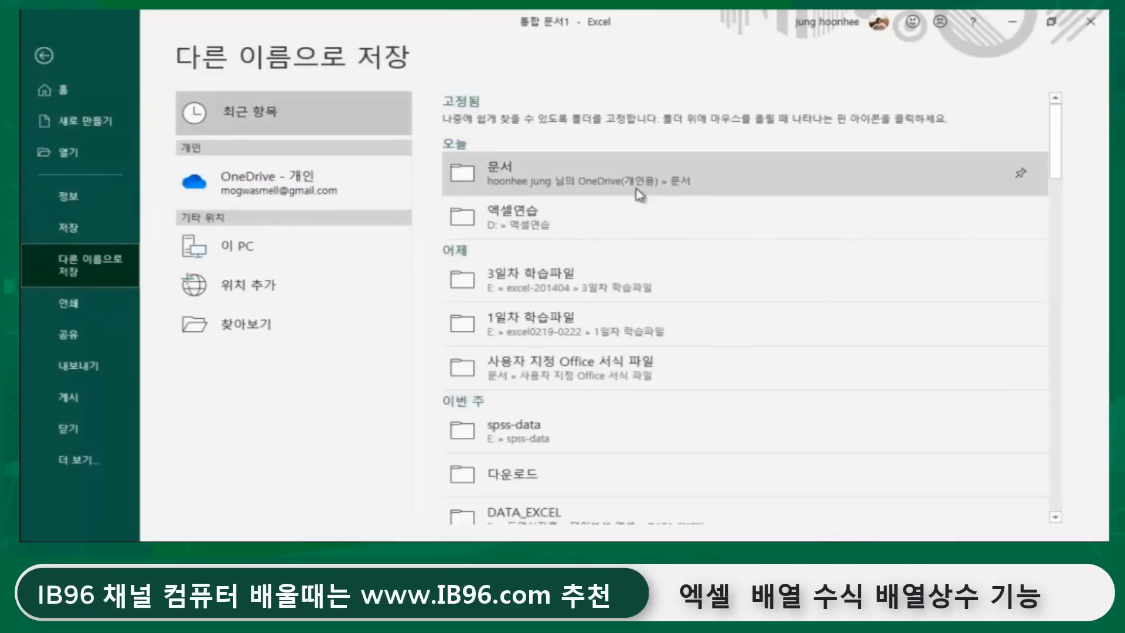
click(635, 221)
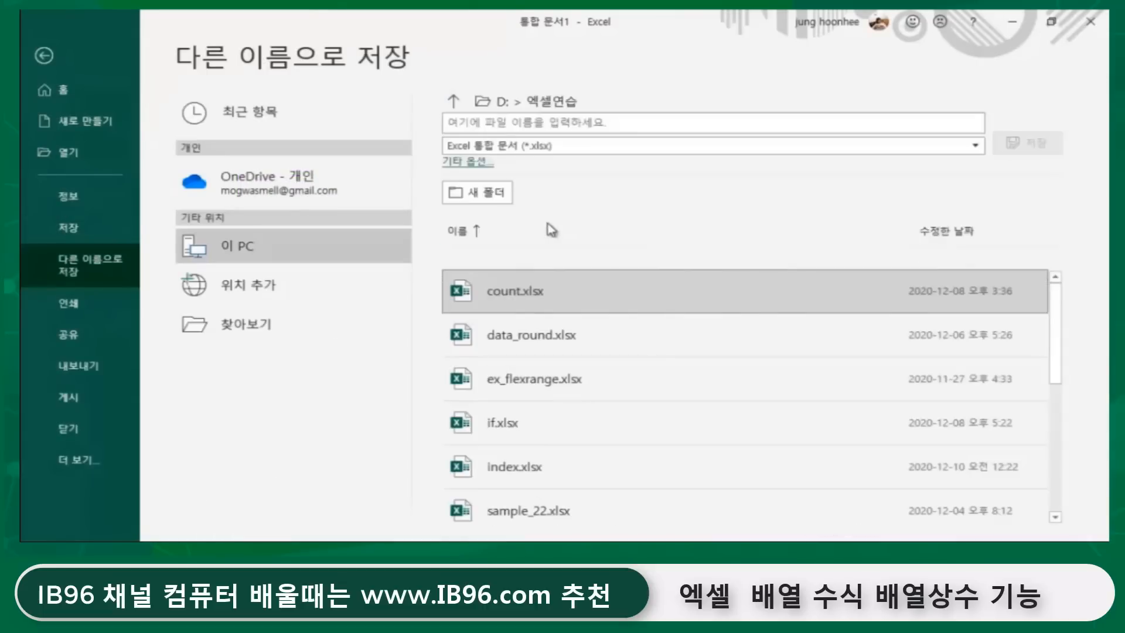
click(537, 124)
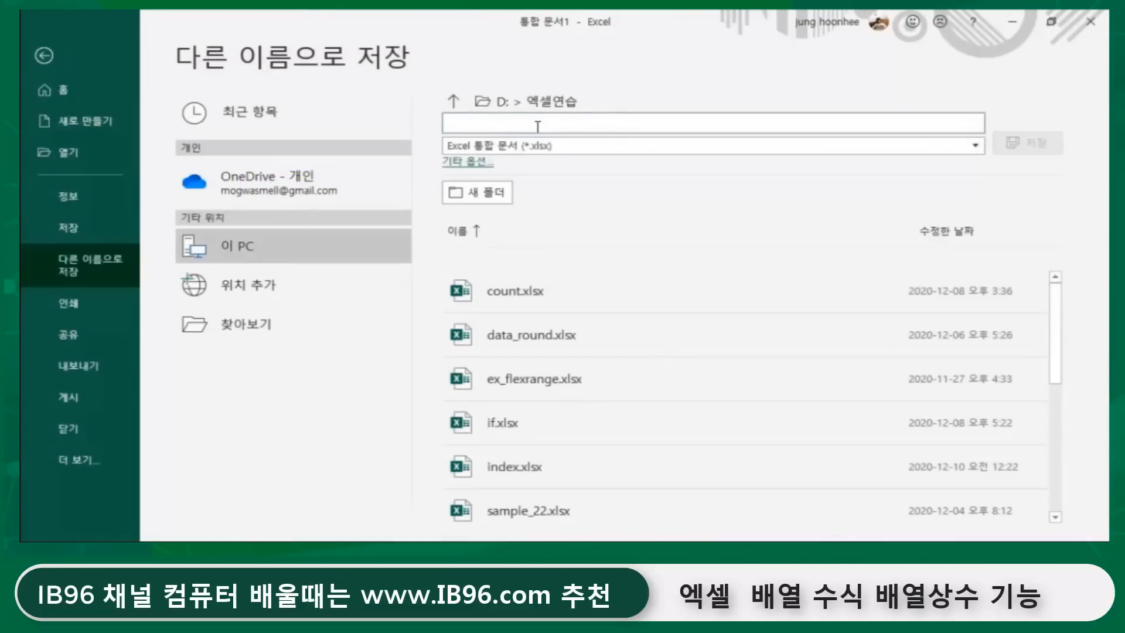
text(이잘계사)
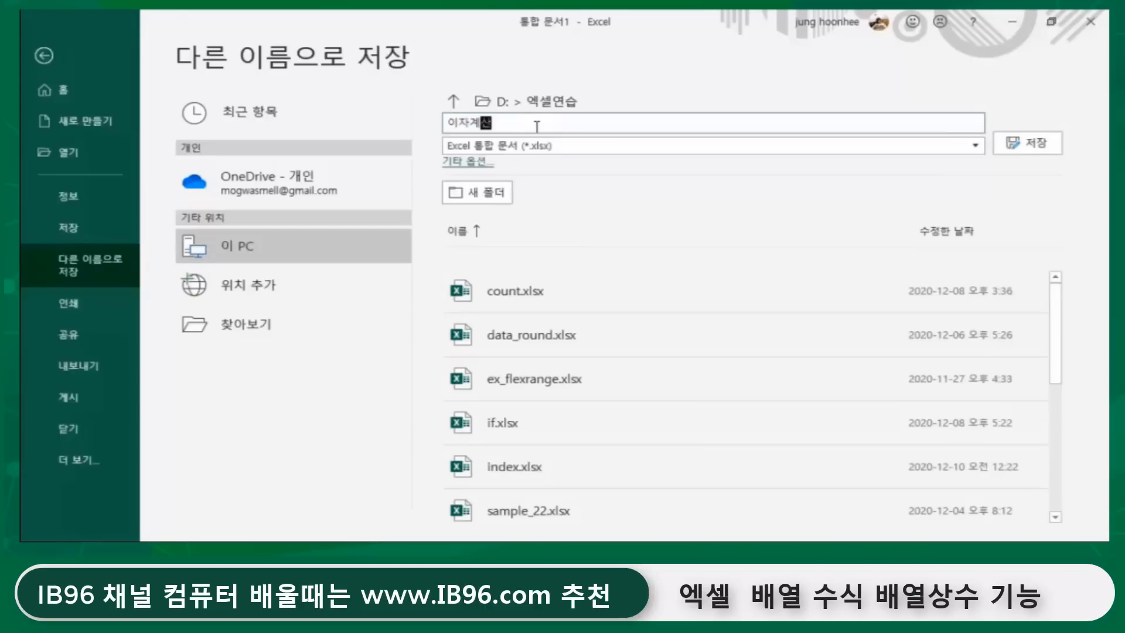
key(Return)
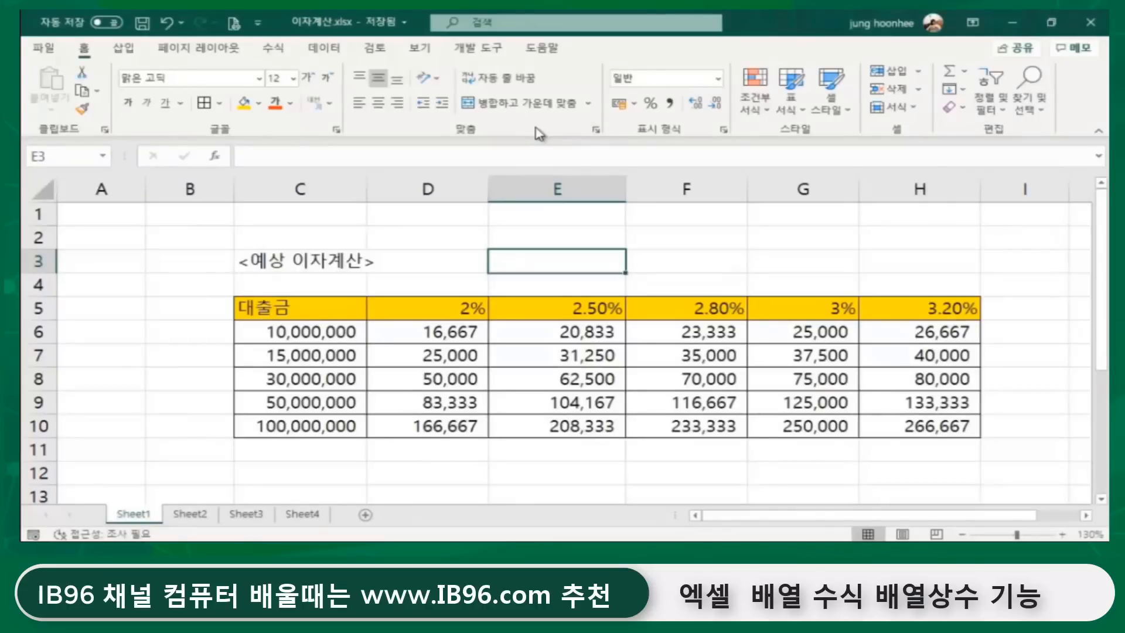
click(316, 238)
click(432, 243)
click(434, 270)
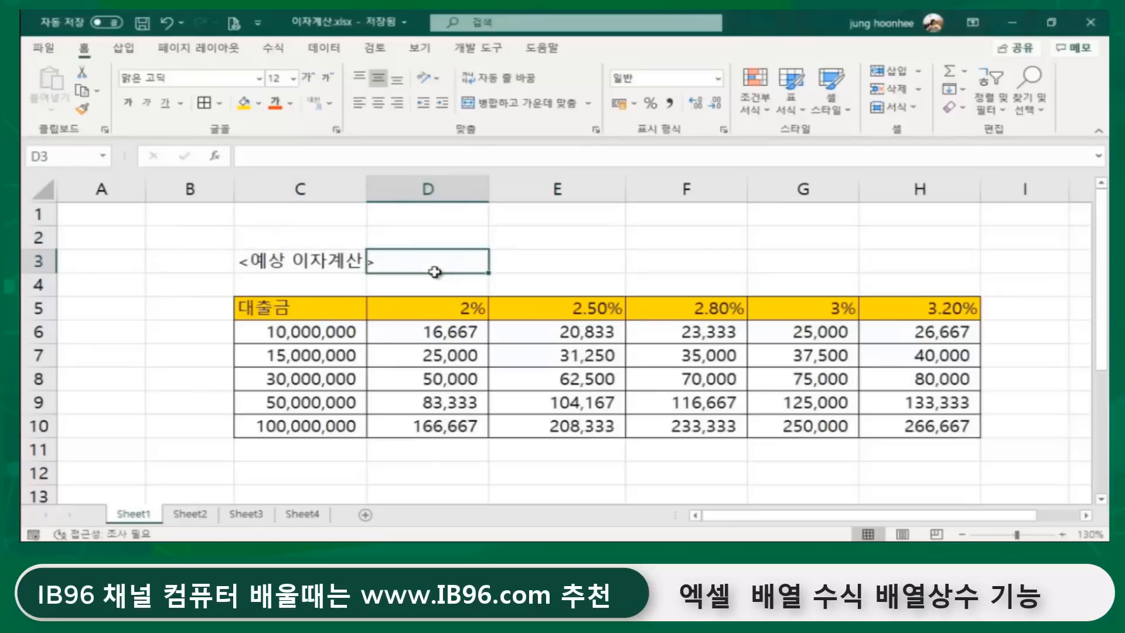
click(580, 270)
click(349, 238)
click(372, 238)
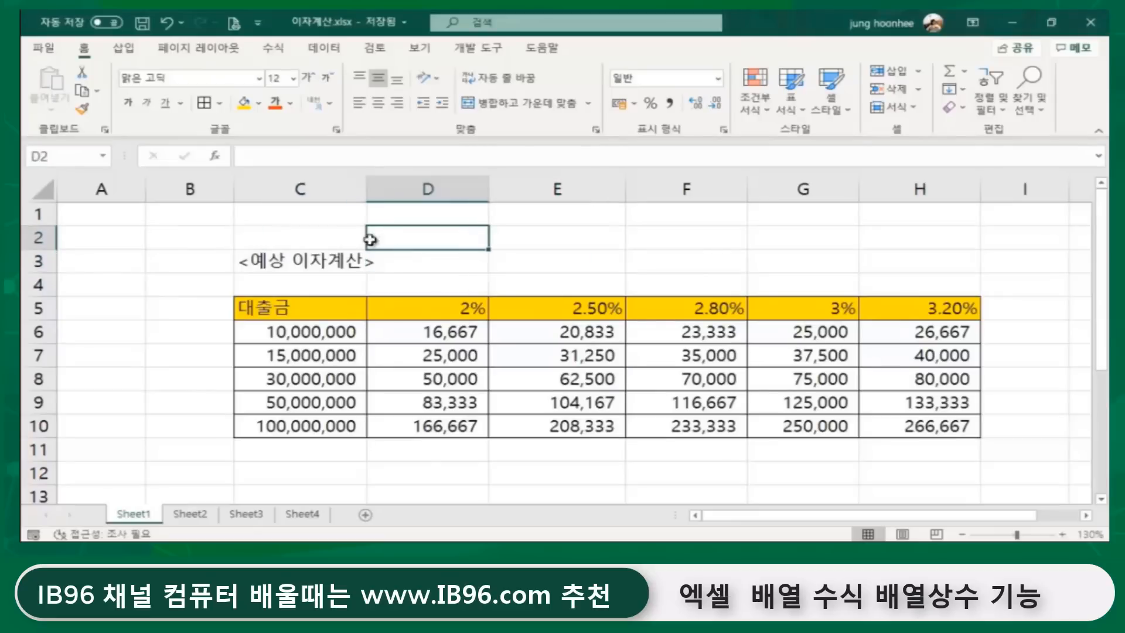
Encrypt the 이자계산 workbook with a password required for opening, and enter the same password again as confirmation
click(43, 54)
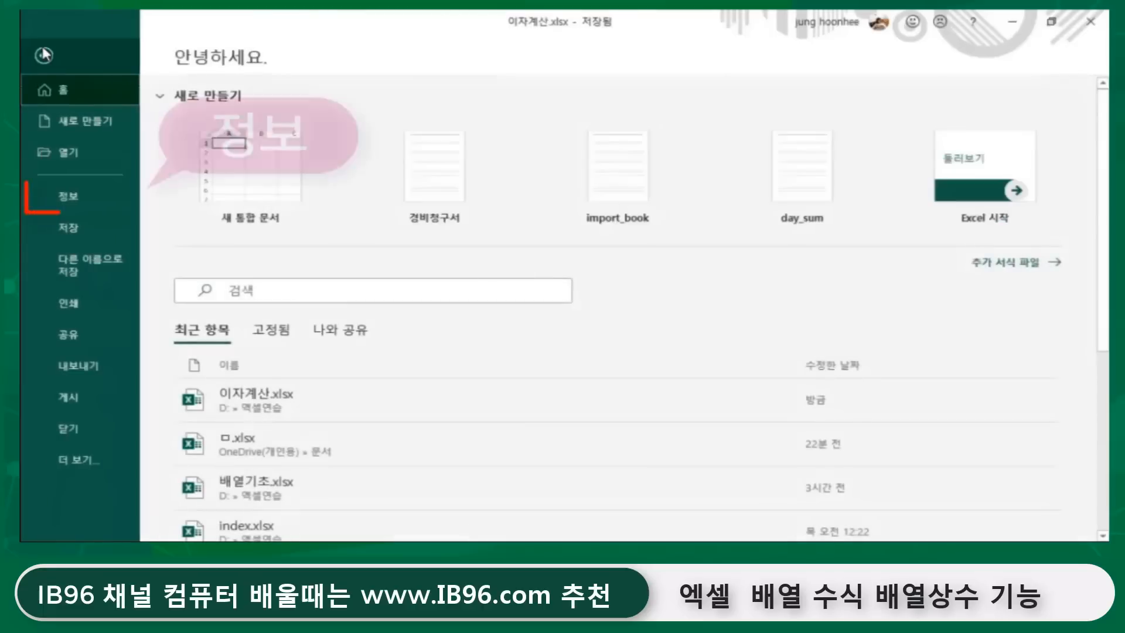
click(75, 201)
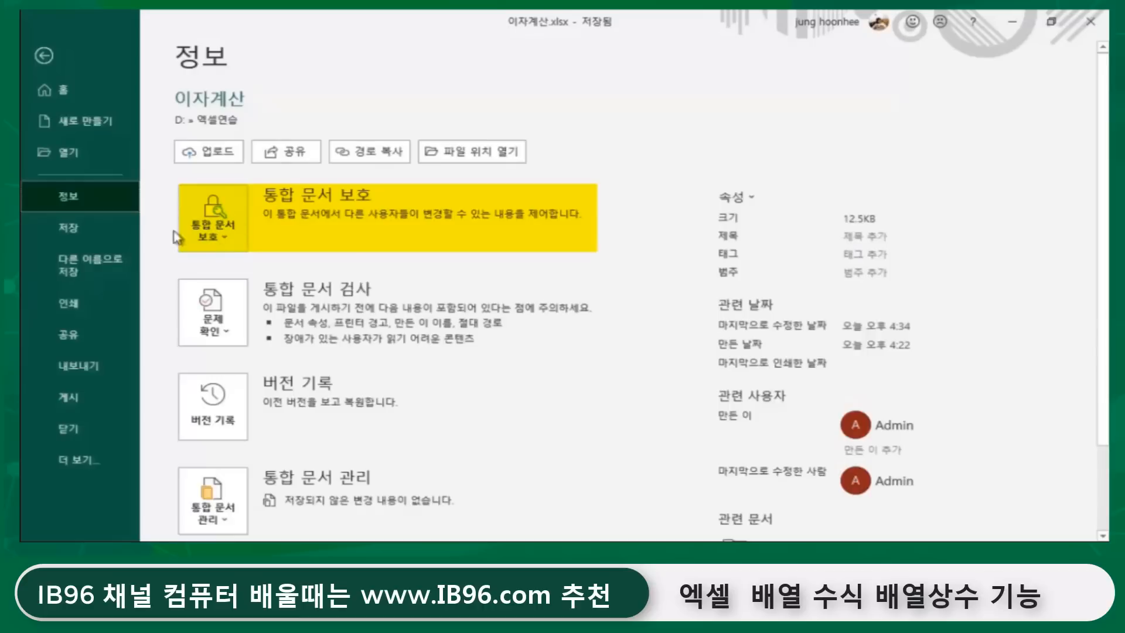
click(226, 246)
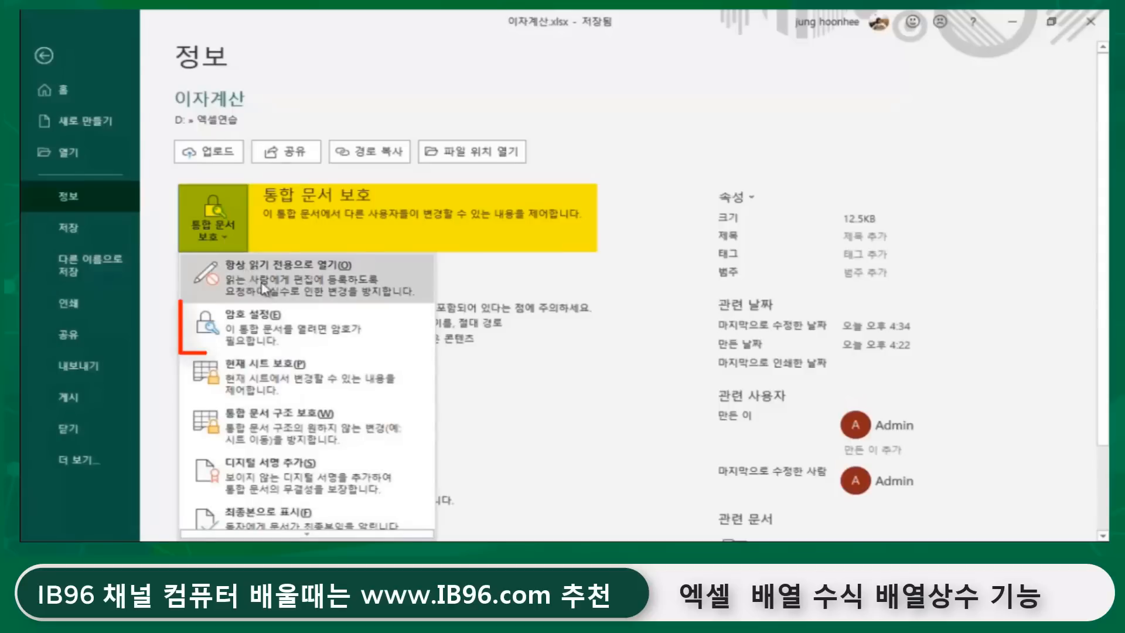
click(279, 333)
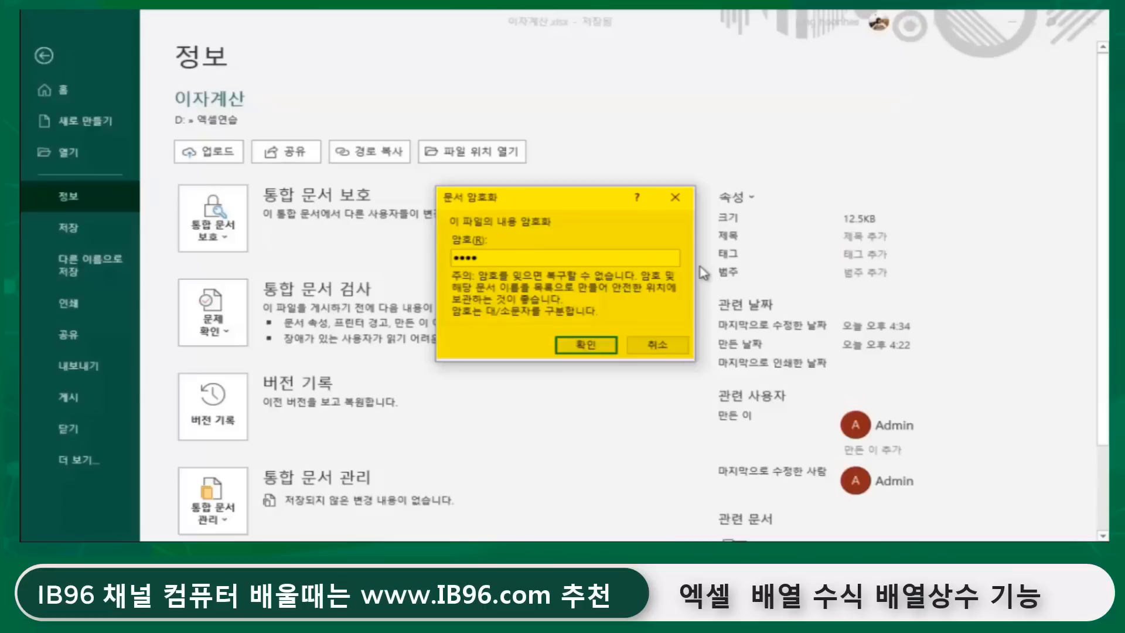
click(579, 345)
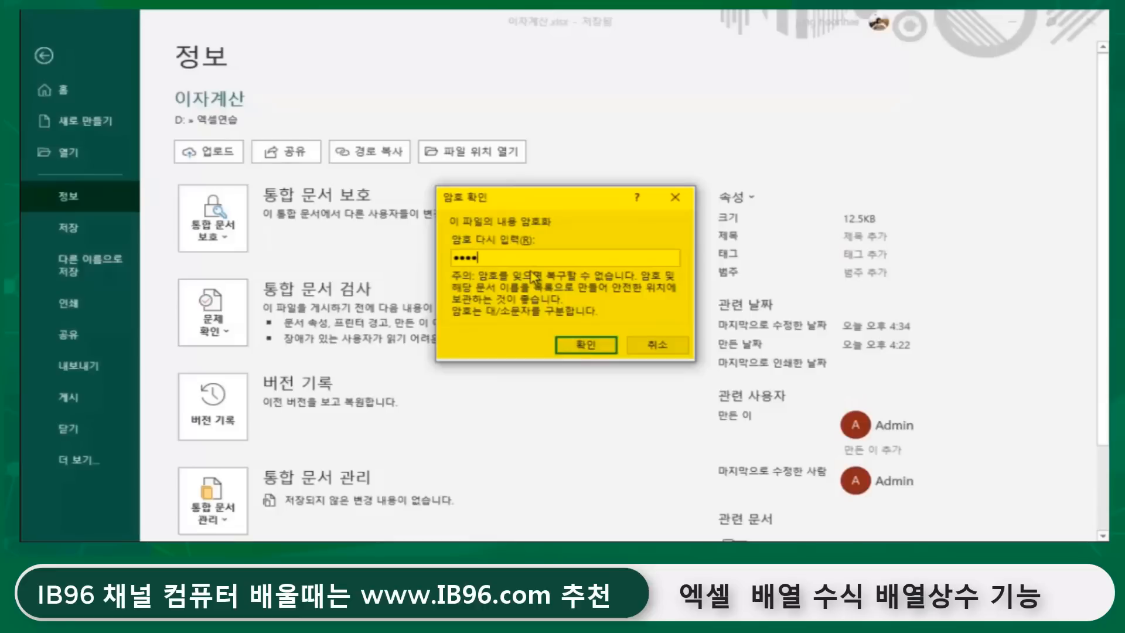
click(587, 347)
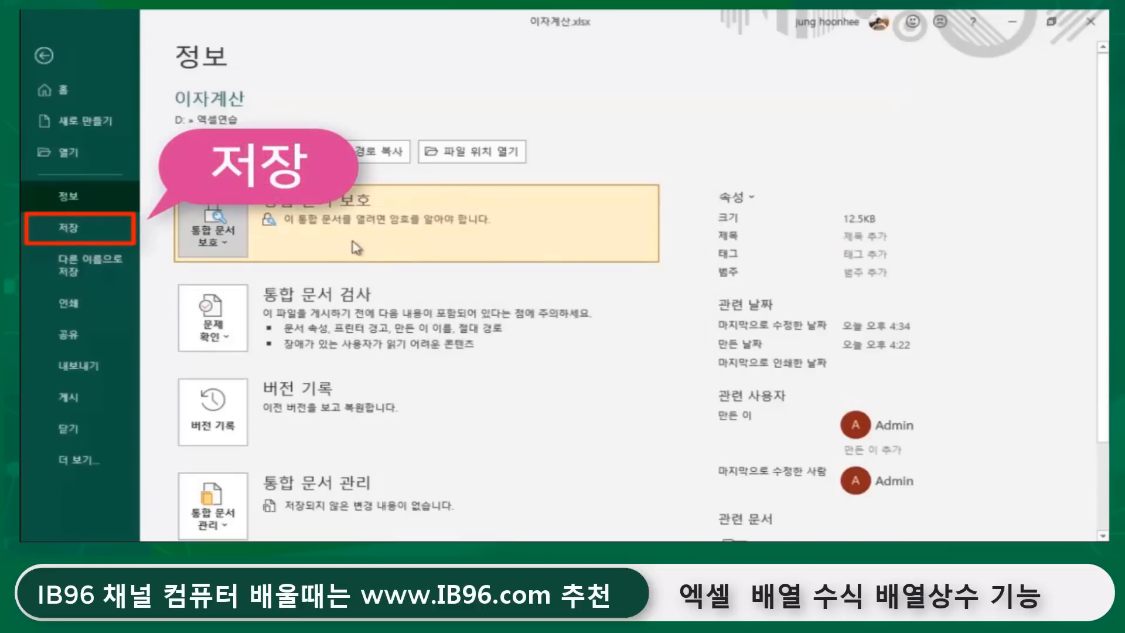
Save the encrypted workbook and close it
click(69, 226)
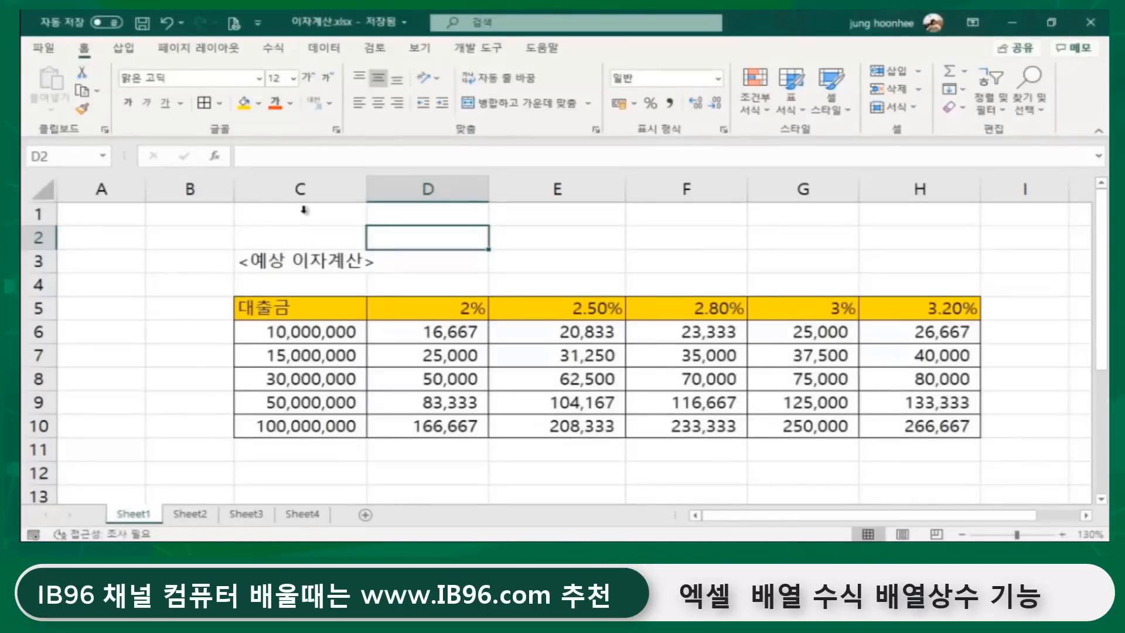
click(44, 49)
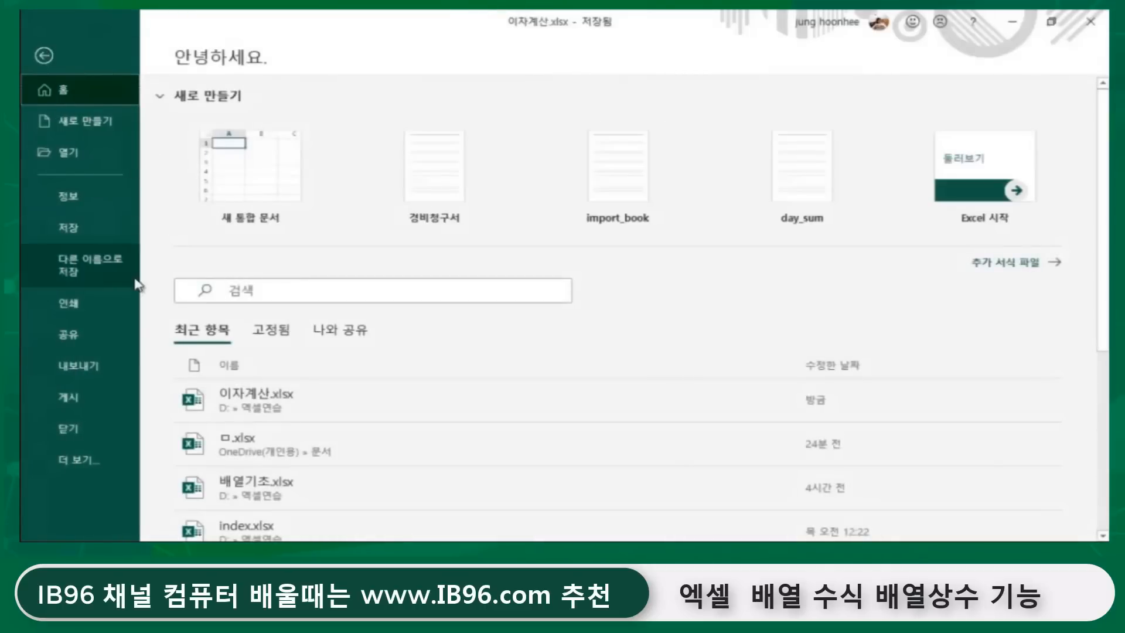
click(79, 438)
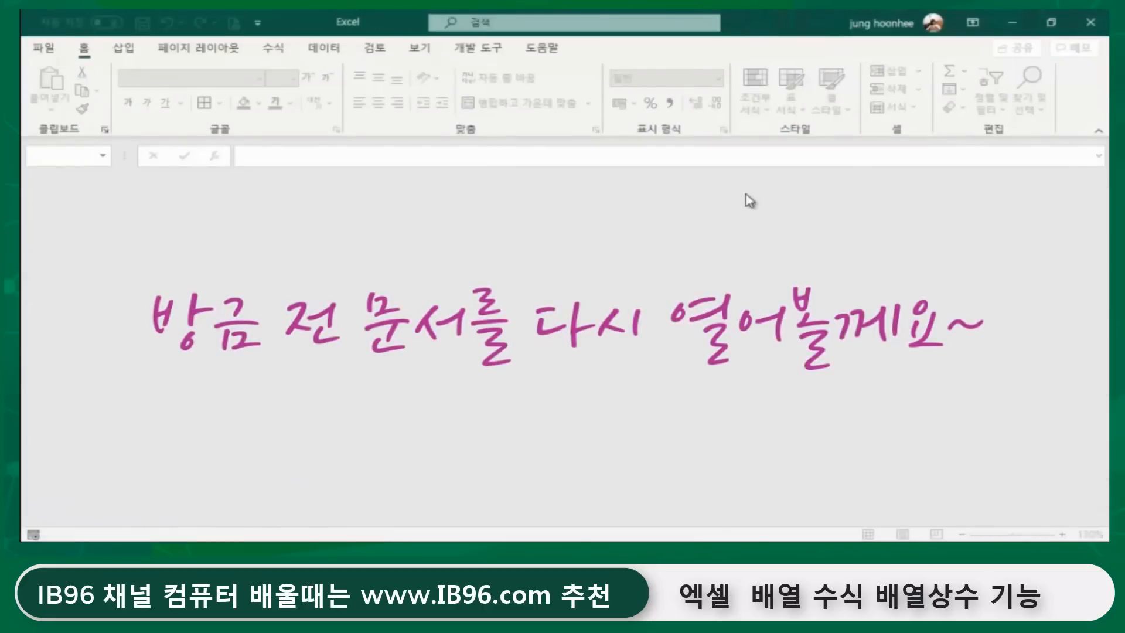
Try to reopen 이자계산.xlsx from the recent files by entering its opening password
click(44, 49)
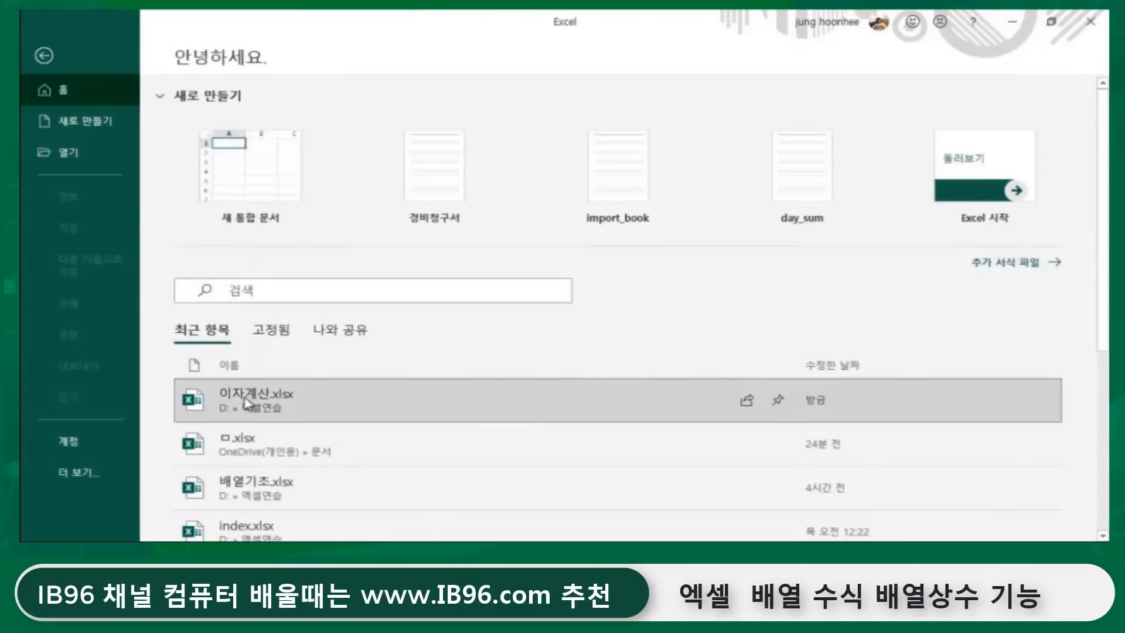
click(223, 401)
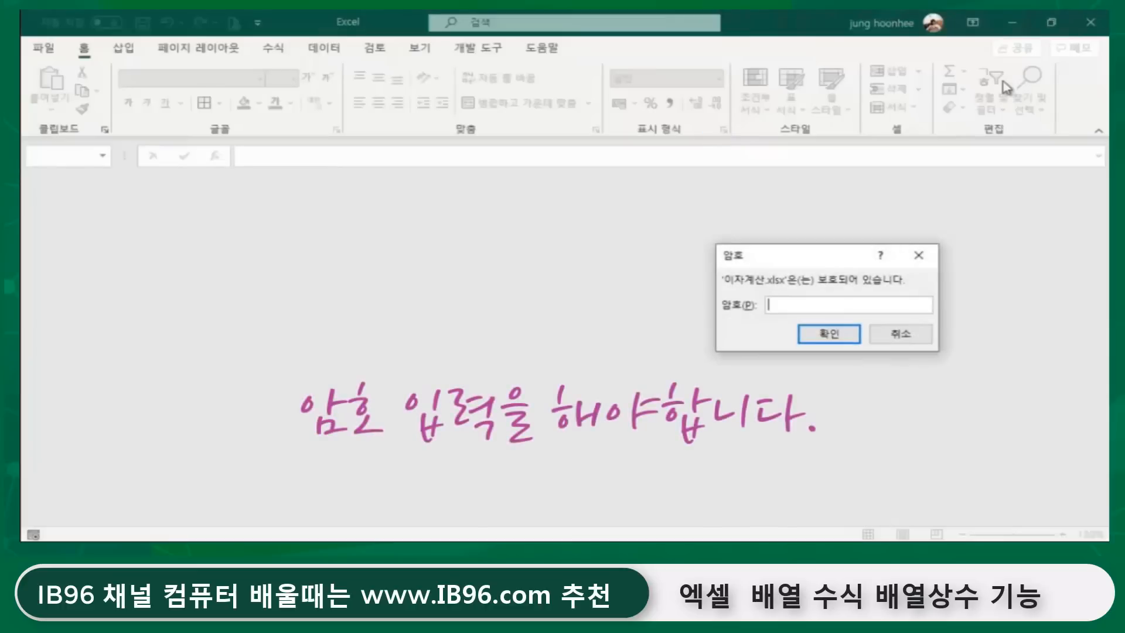
drag(764, 260, 357, 255)
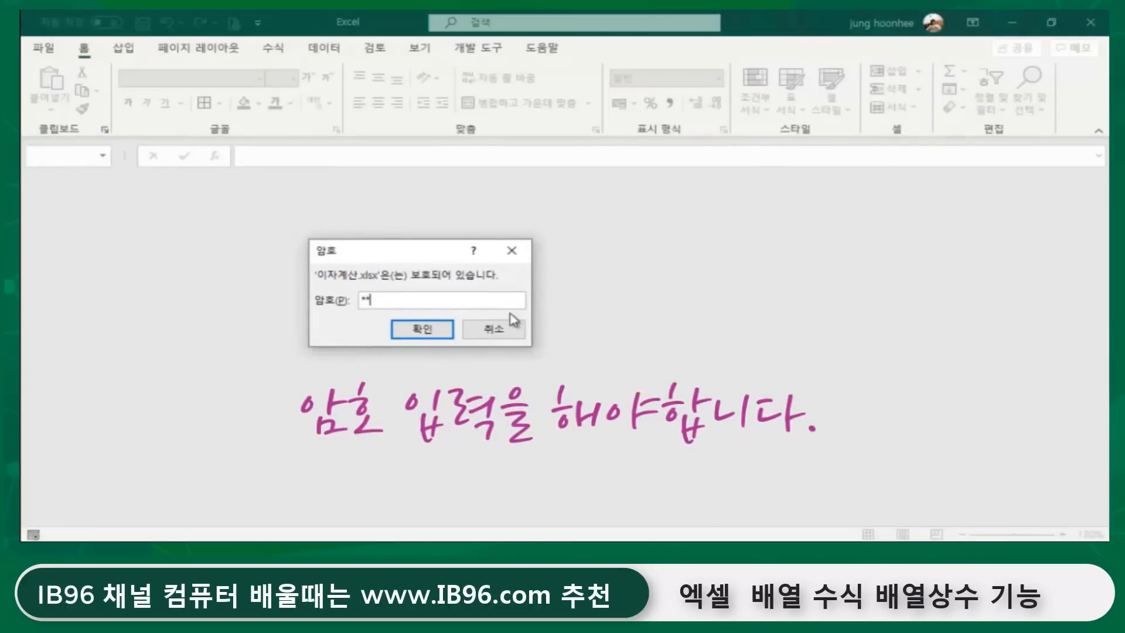
click(431, 326)
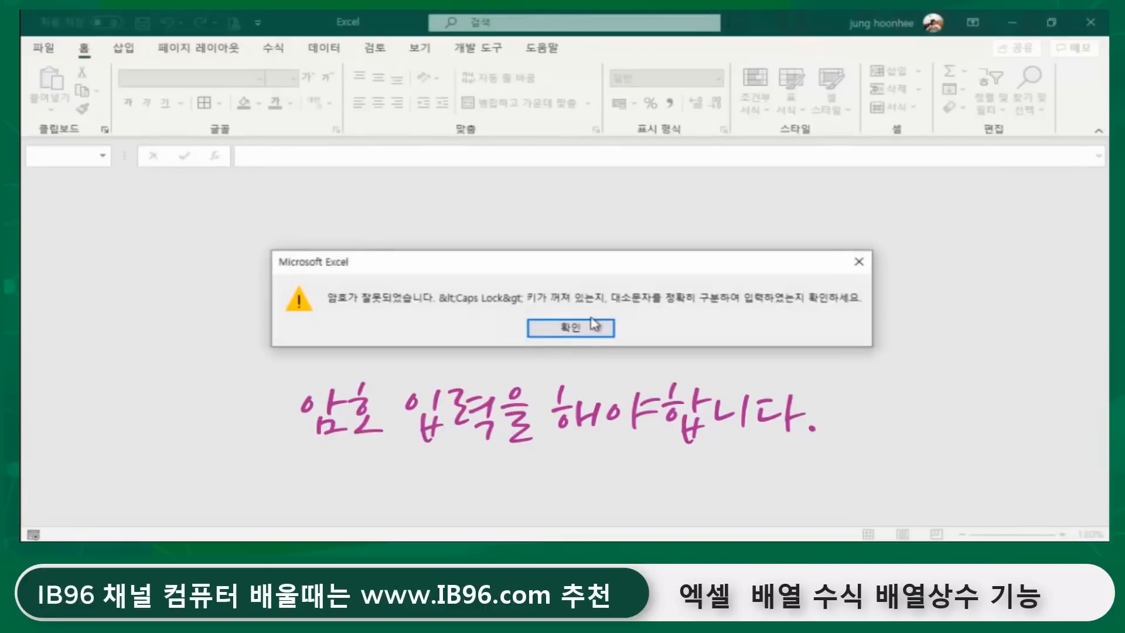
click(565, 330)
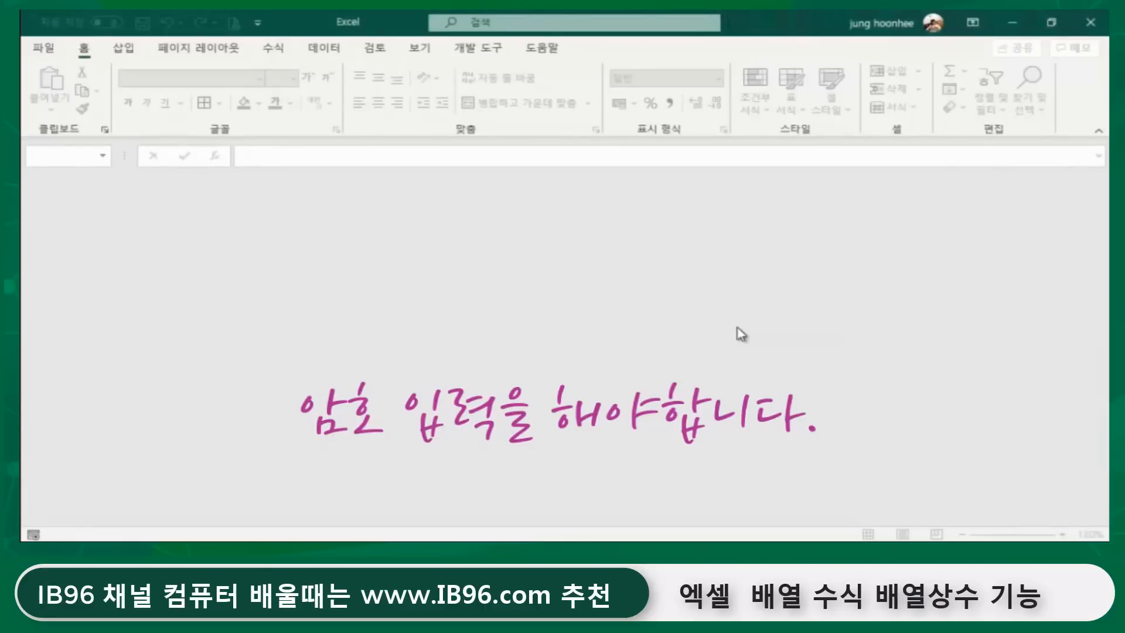
Open the recent file 이자계산.xlsx again, entering the correct workbook password
click(43, 47)
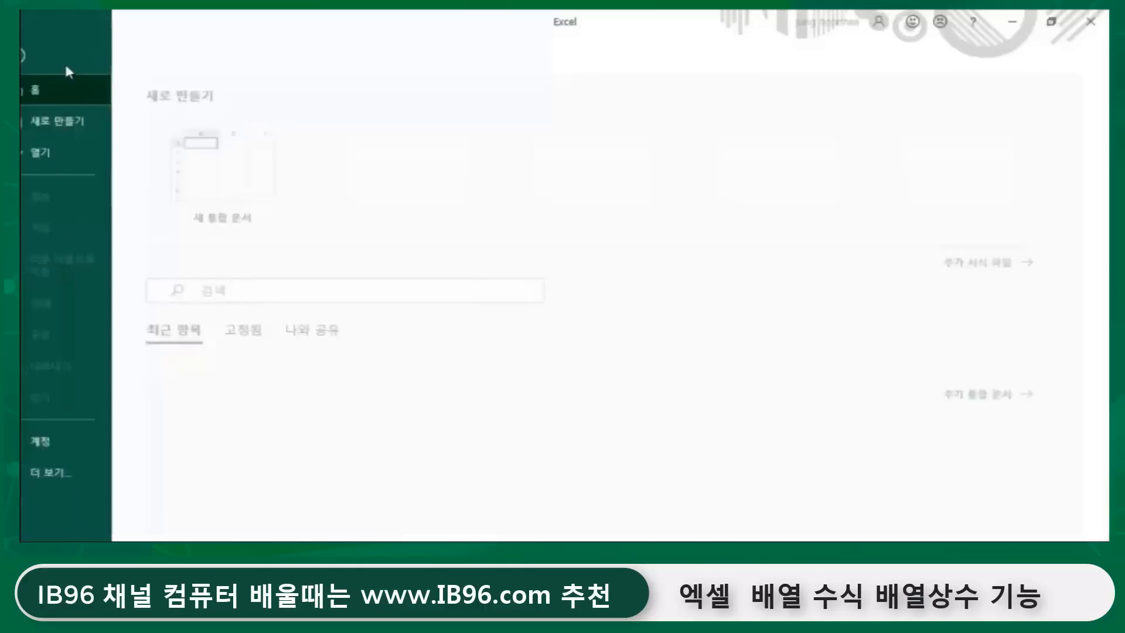
click(258, 398)
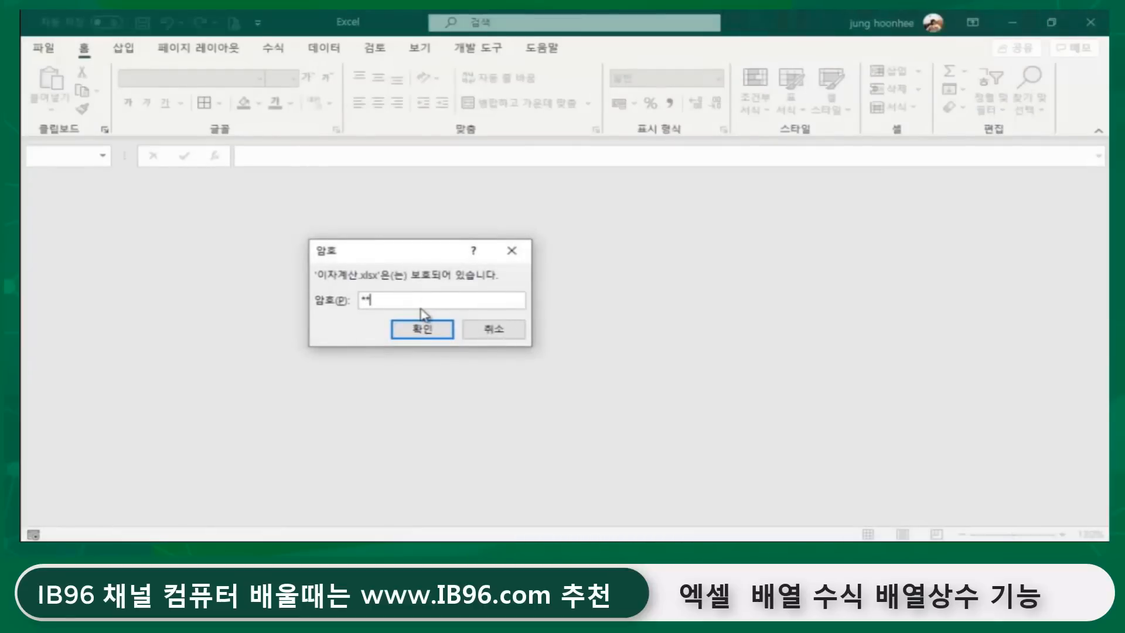
key(Return)
Examine the reopened interest table, checking array formula cells F8 and D8 and the loan amounts in C6:C10
click(630, 371)
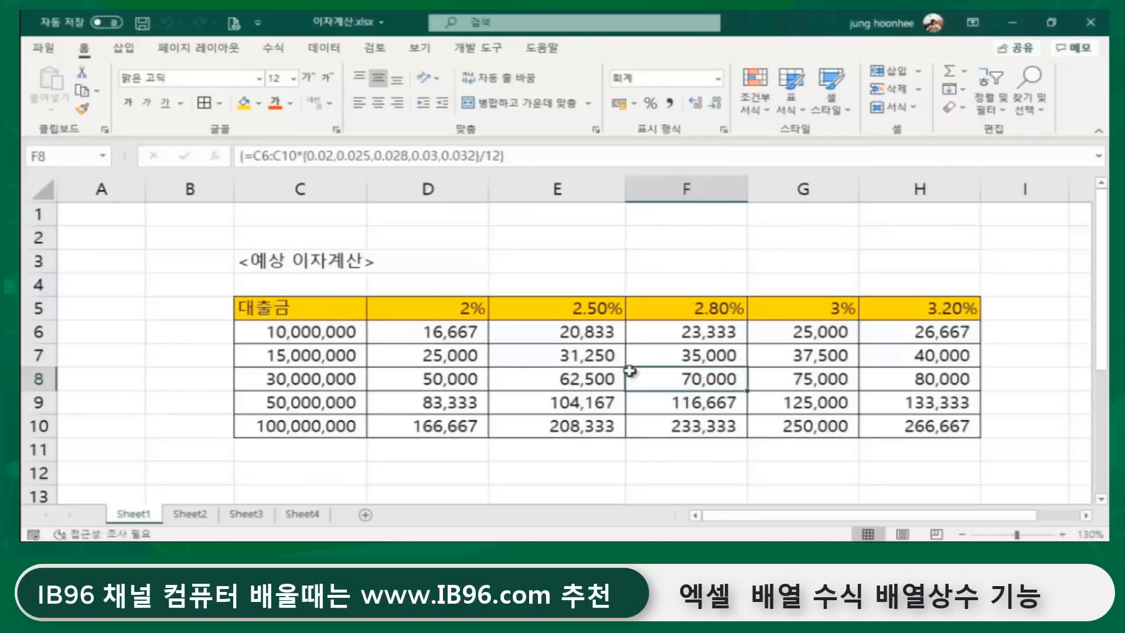
click(423, 370)
click(305, 307)
click(289, 331)
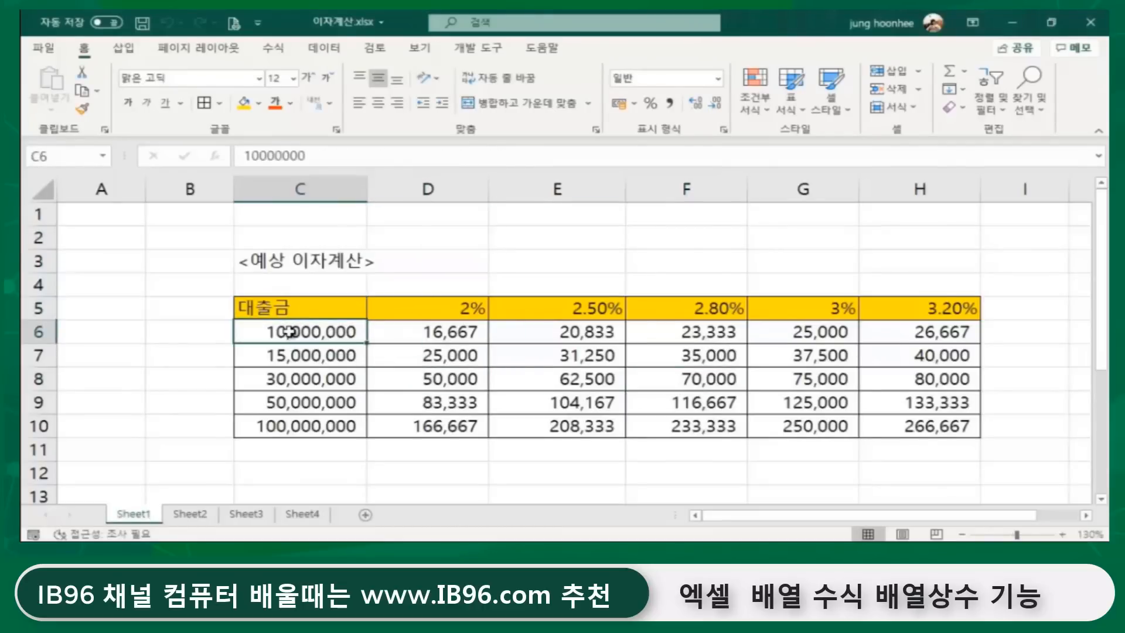
click(283, 354)
click(282, 381)
click(266, 400)
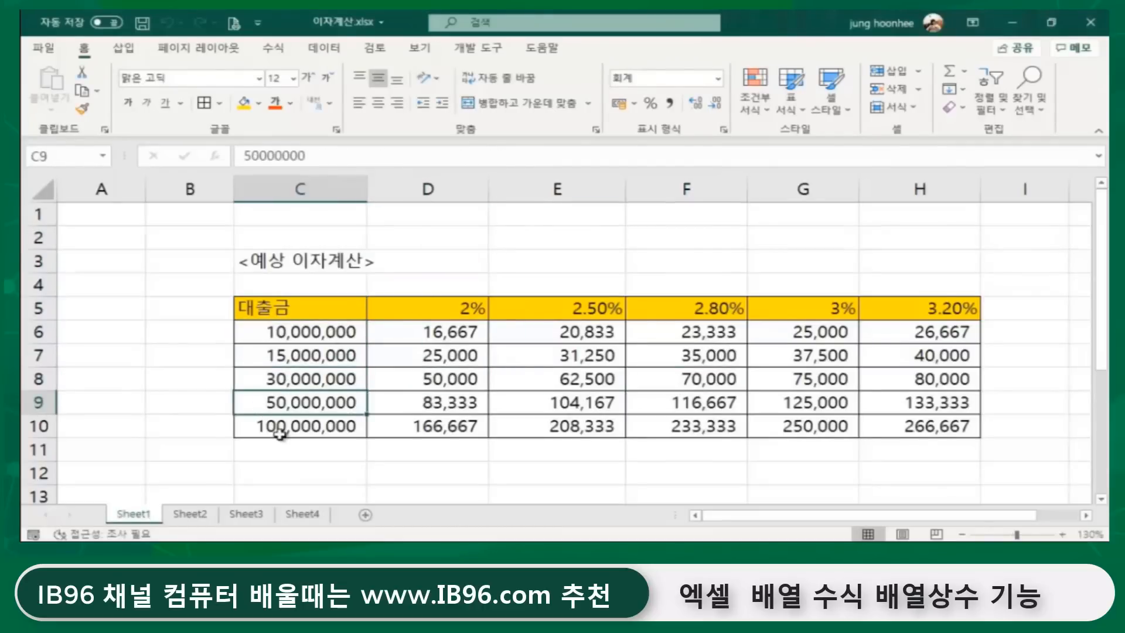
click(280, 434)
click(185, 433)
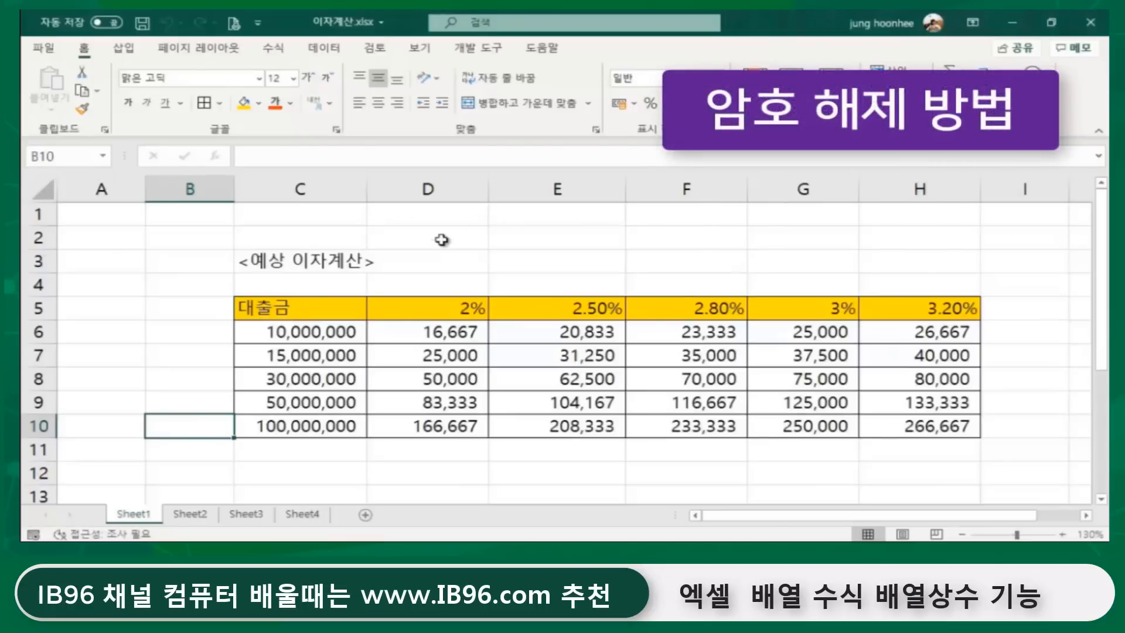
click(425, 253)
Remove the opening password from the 이자계산 workbook by leaving the encryption password blank, and save the file
click(47, 49)
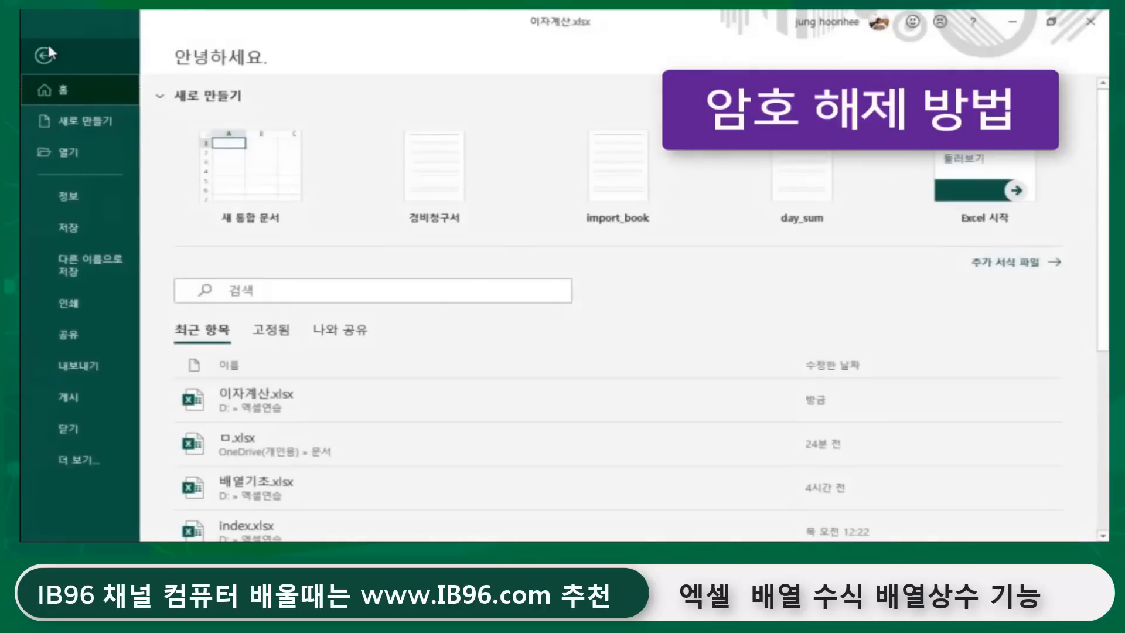
click(72, 194)
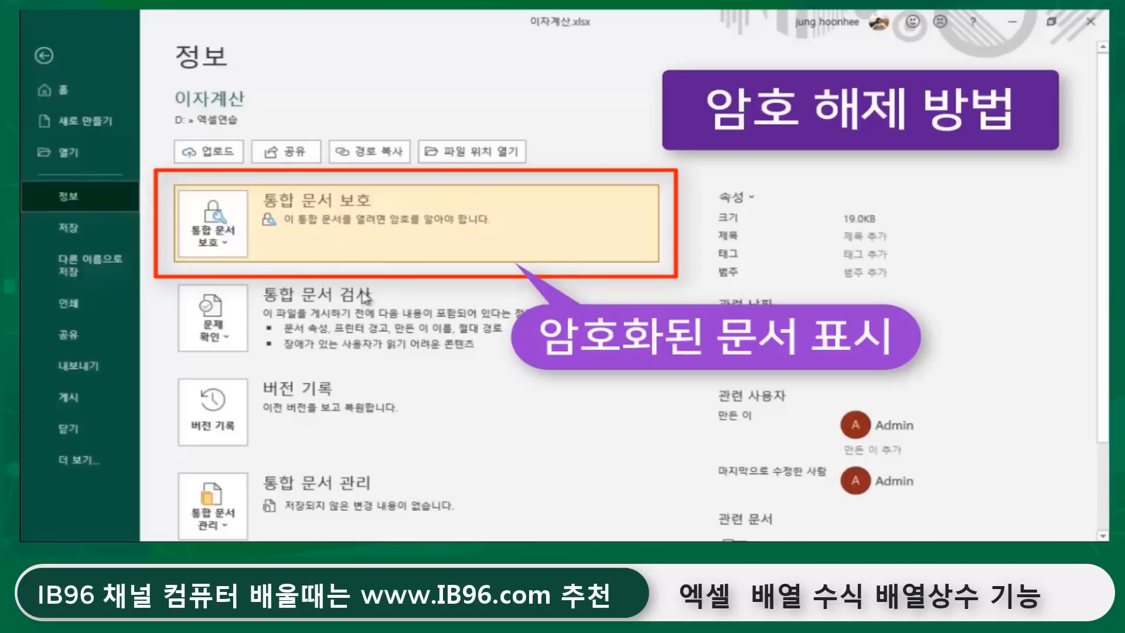
click(224, 249)
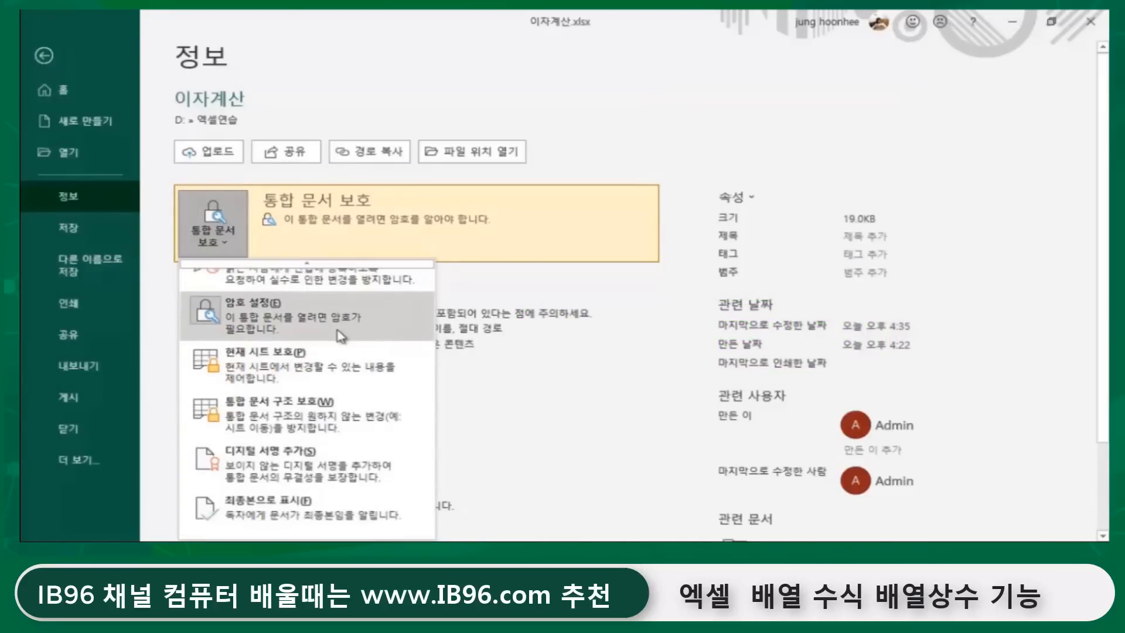
click(267, 331)
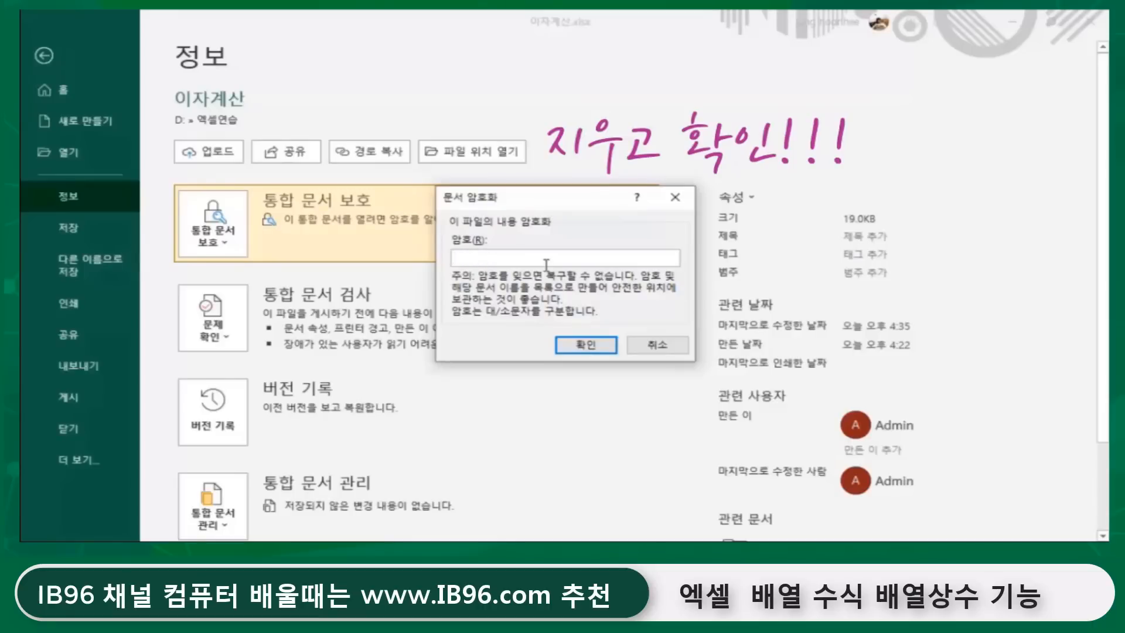
click(592, 345)
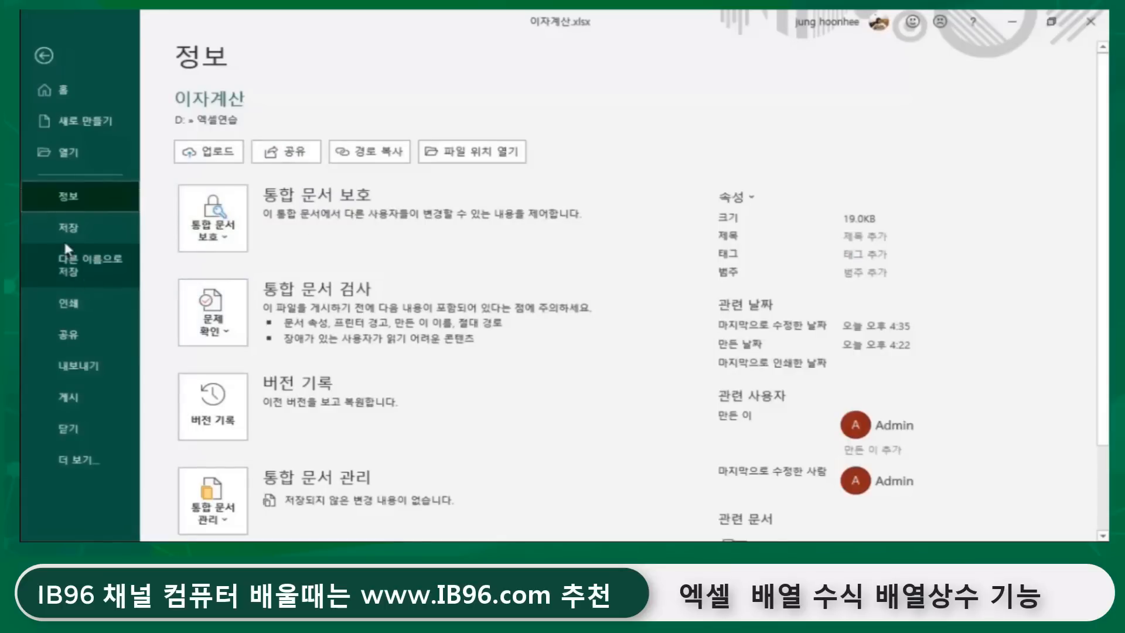
click(76, 227)
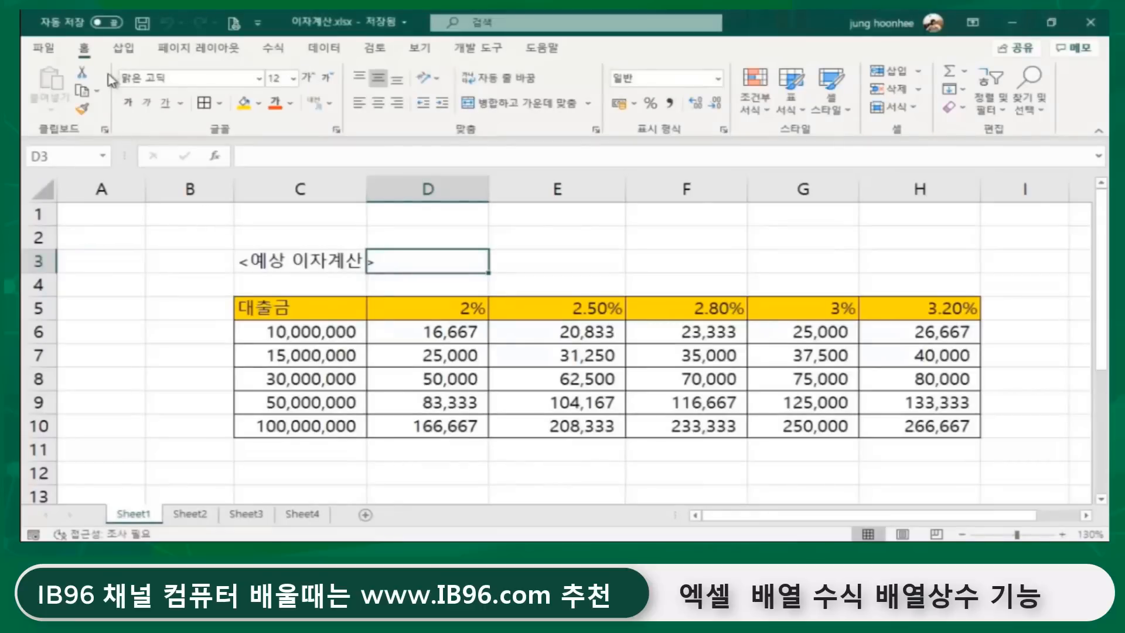
Close the workbook and reopen 이자계산.xlsx from the recent files
click(43, 48)
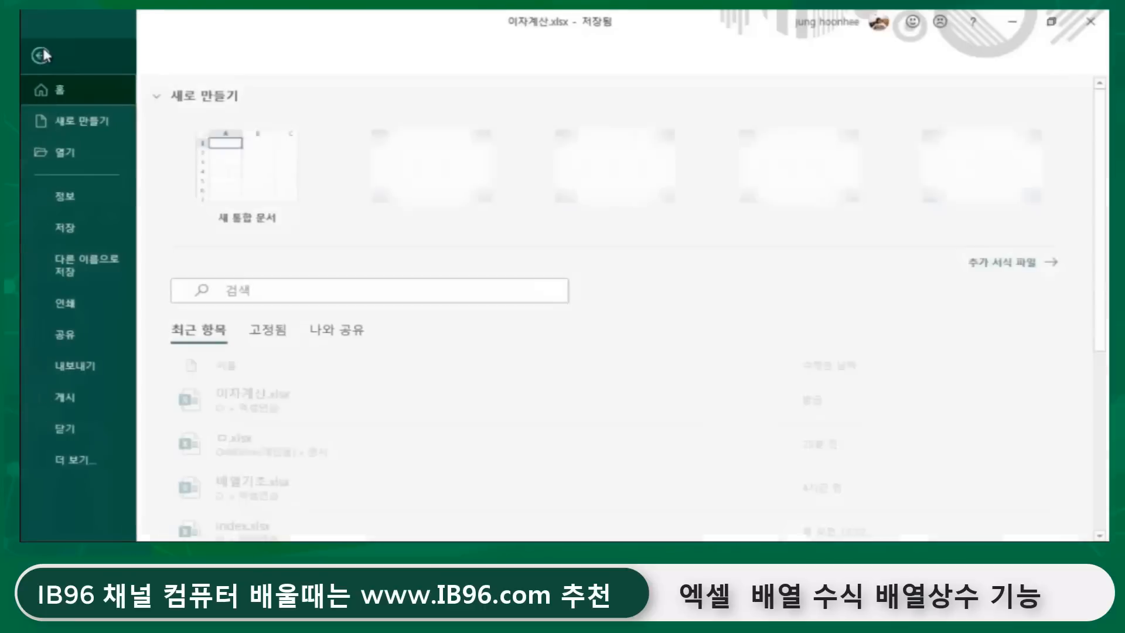
click(83, 424)
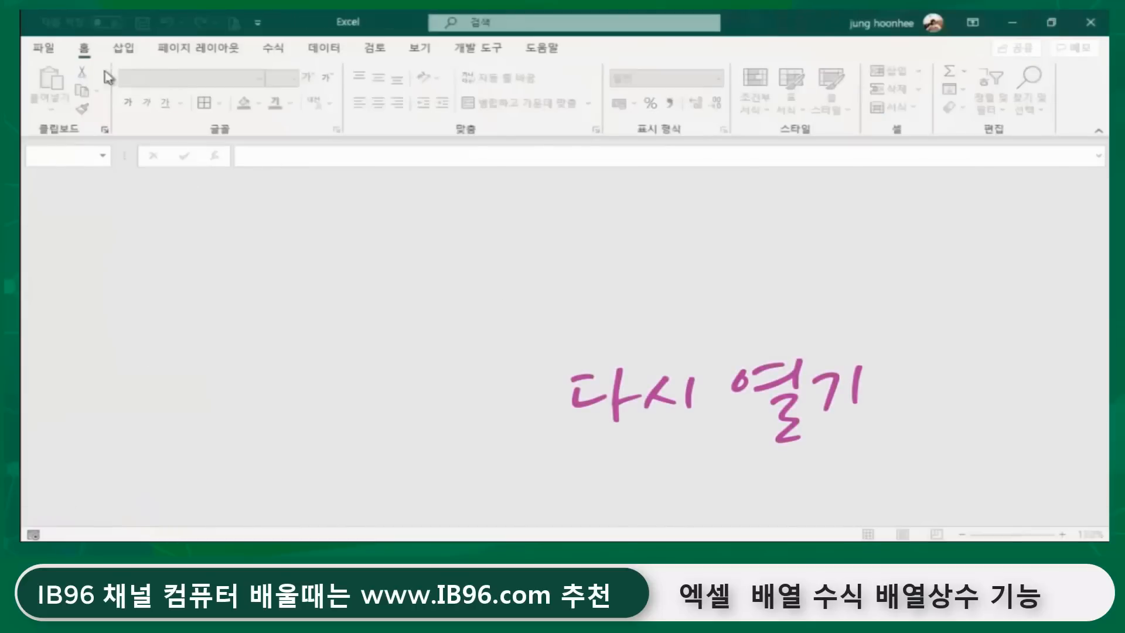
click(46, 49)
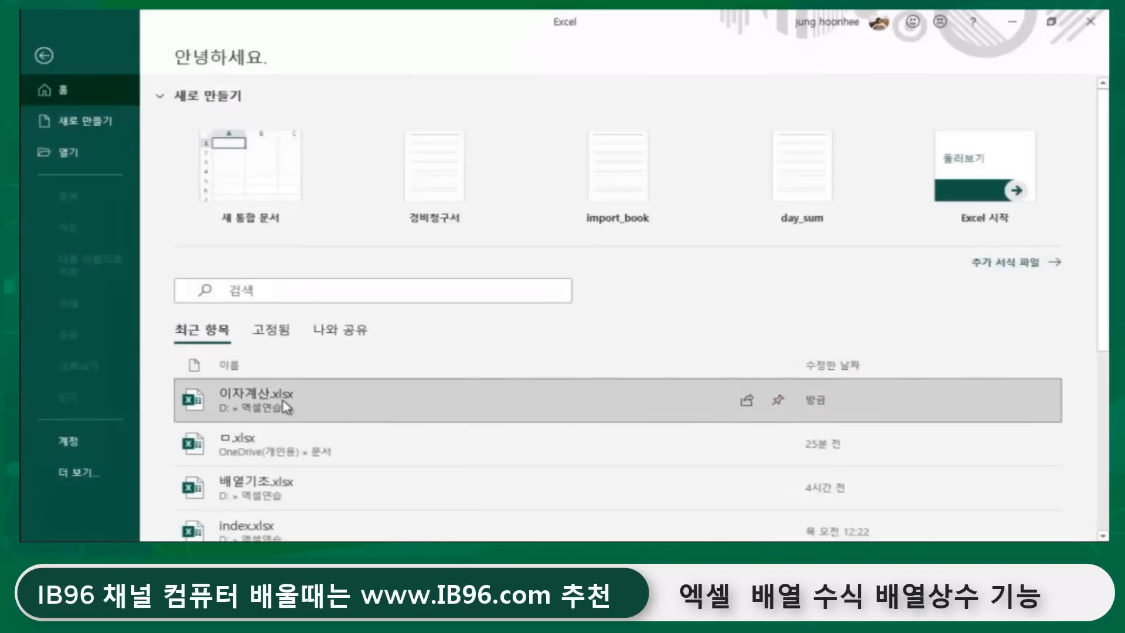
click(395, 403)
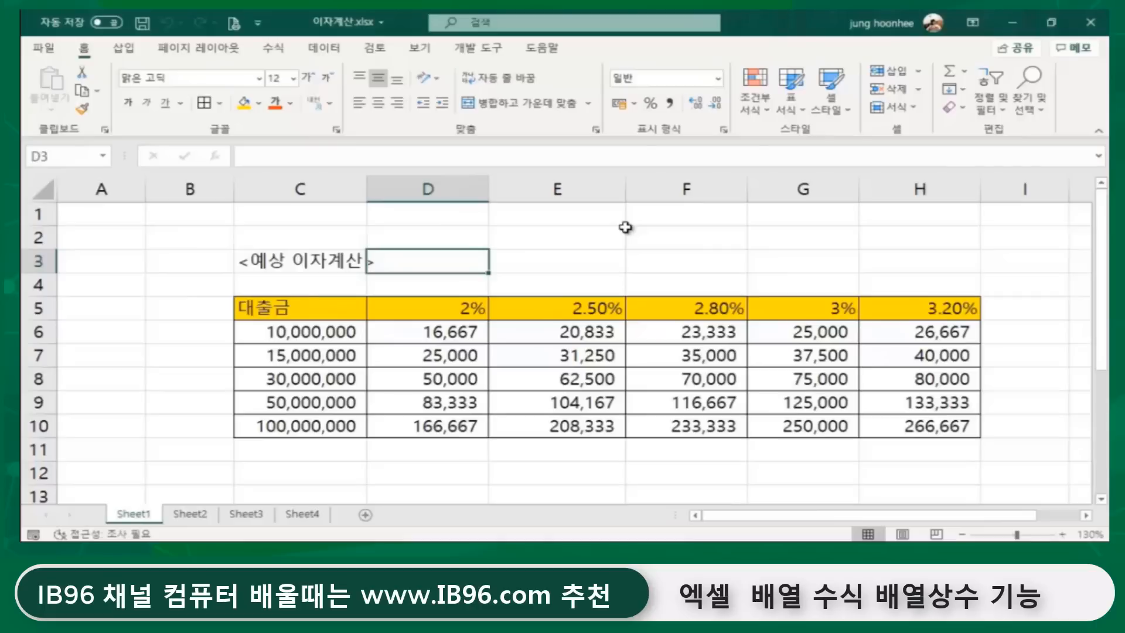
Examine the array formula in the interest cells of rows 8 and 9, across columns D to H
click(446, 382)
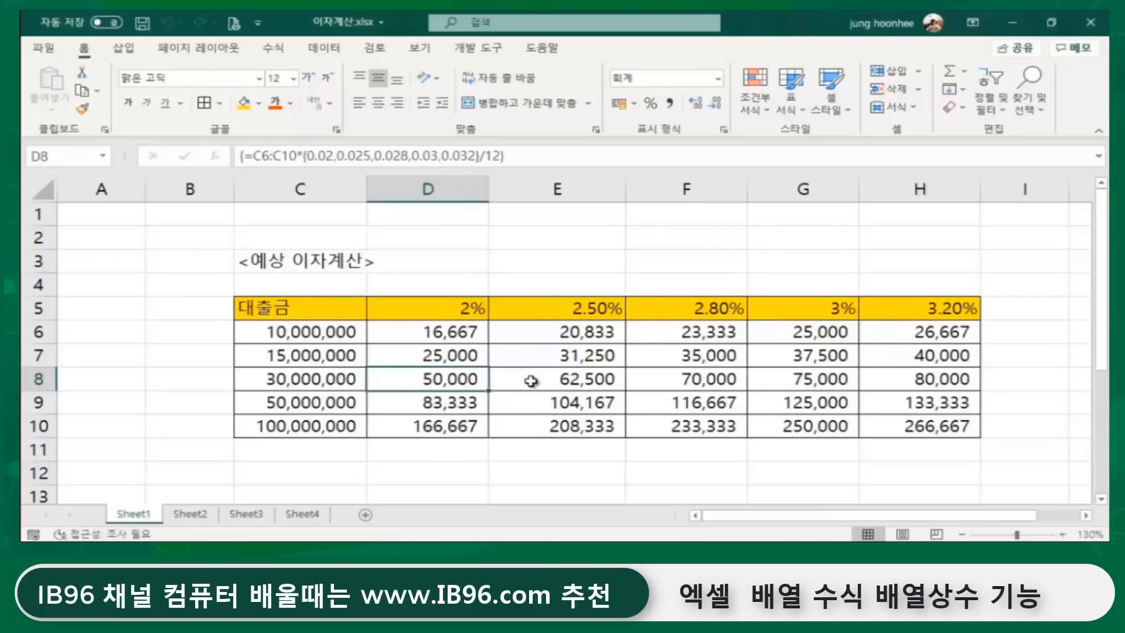
click(527, 406)
click(681, 410)
click(769, 400)
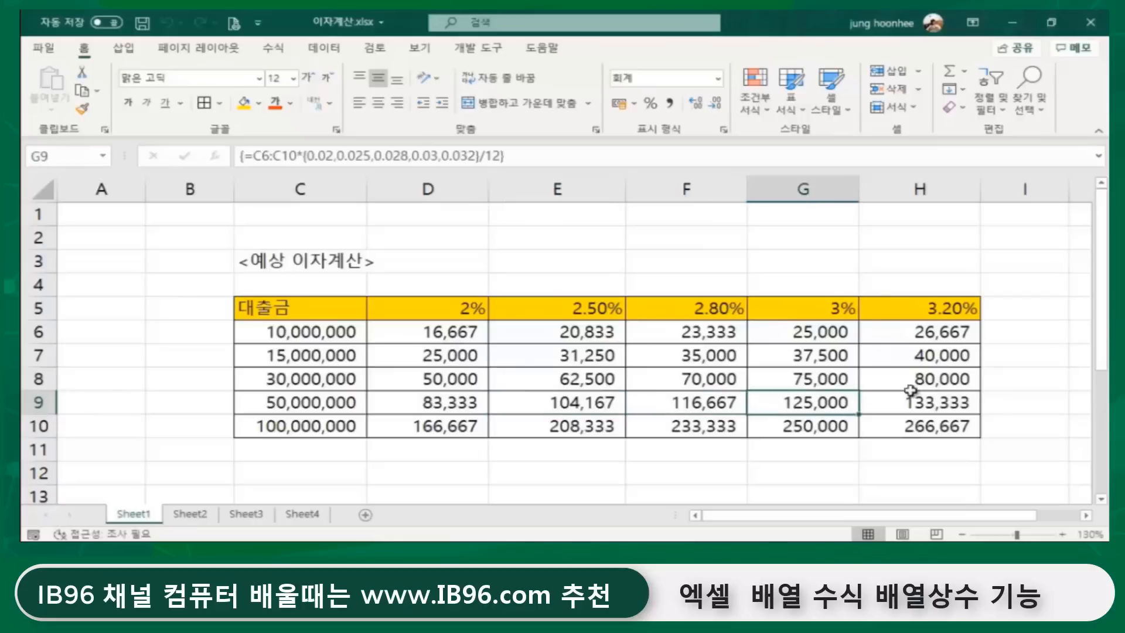
click(910, 393)
click(899, 382)
click(793, 378)
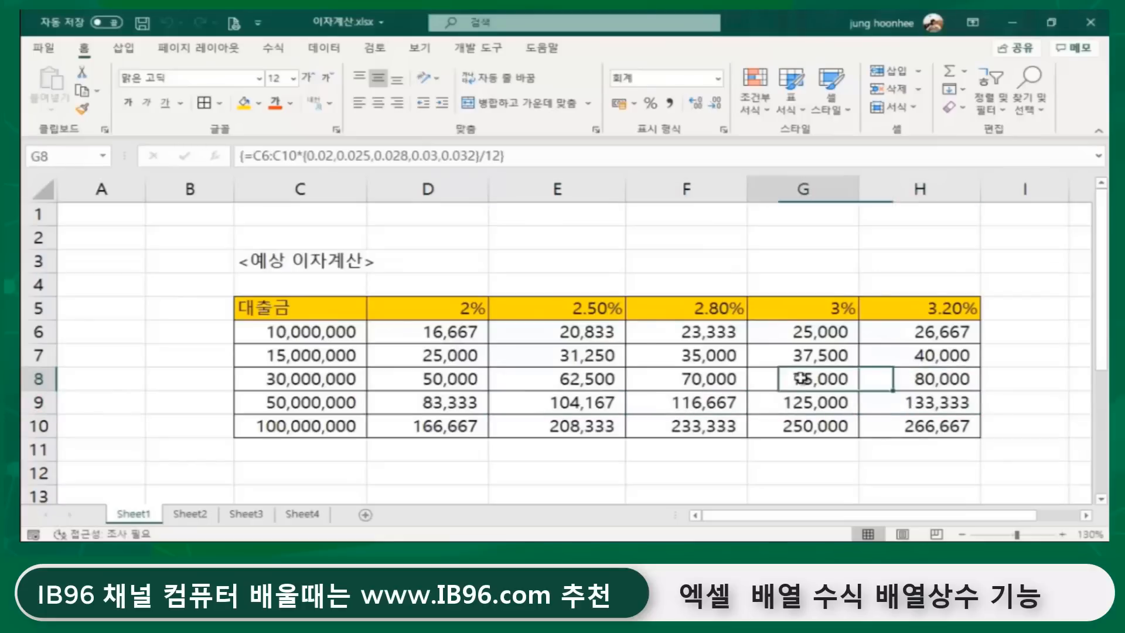
click(691, 378)
click(804, 380)
click(897, 377)
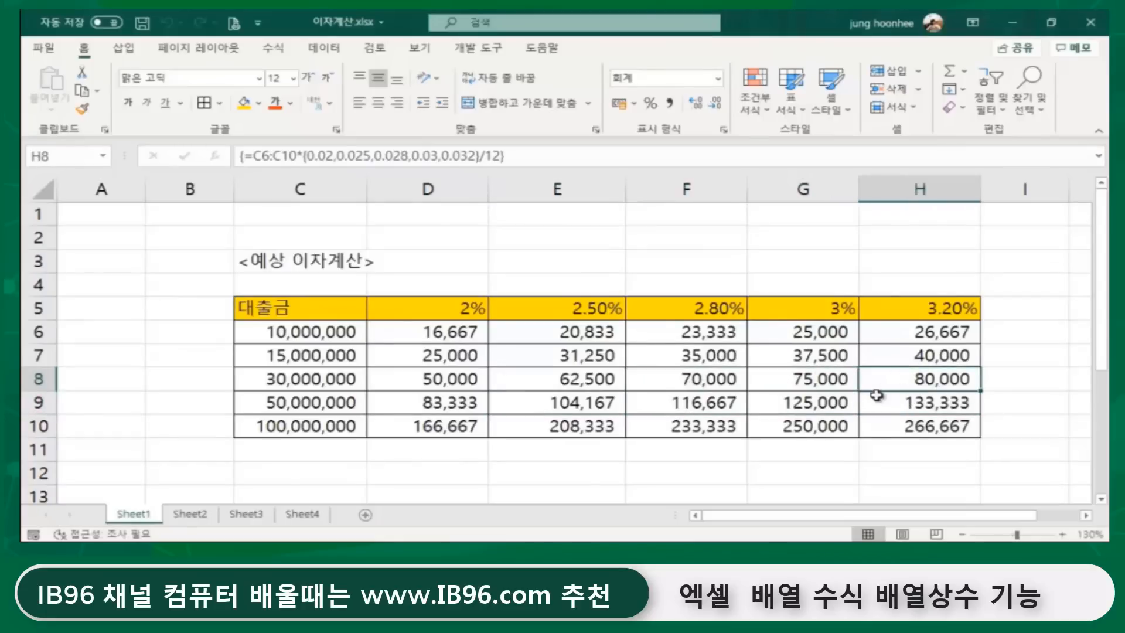
click(876, 400)
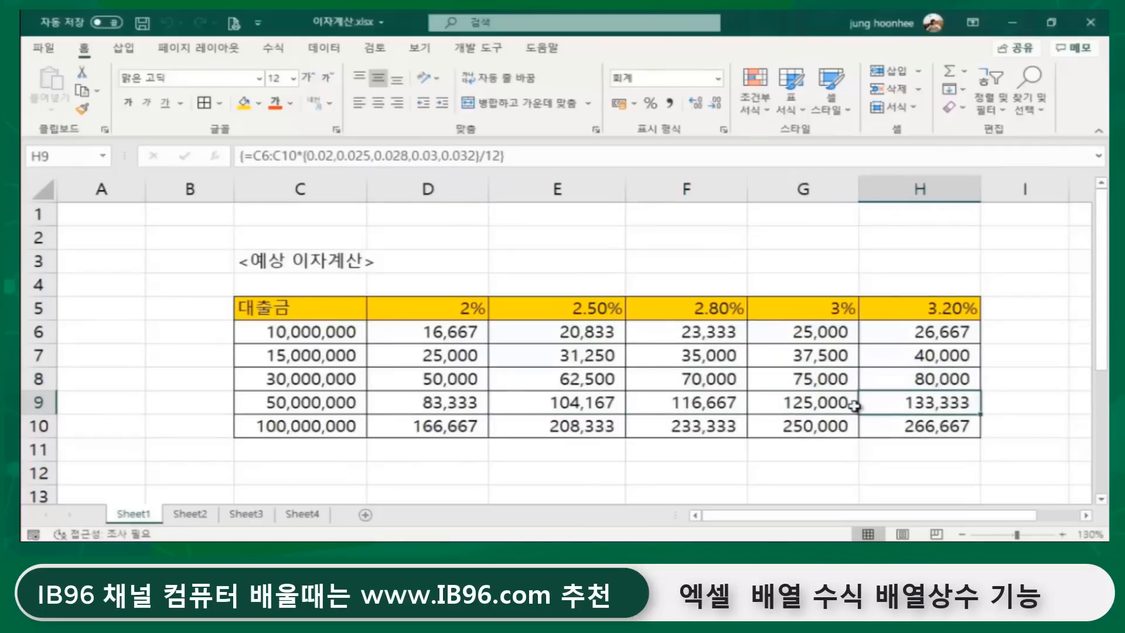
Examine the array formula in the interest cells of row 10, D9 and column E of the interest table
click(703, 464)
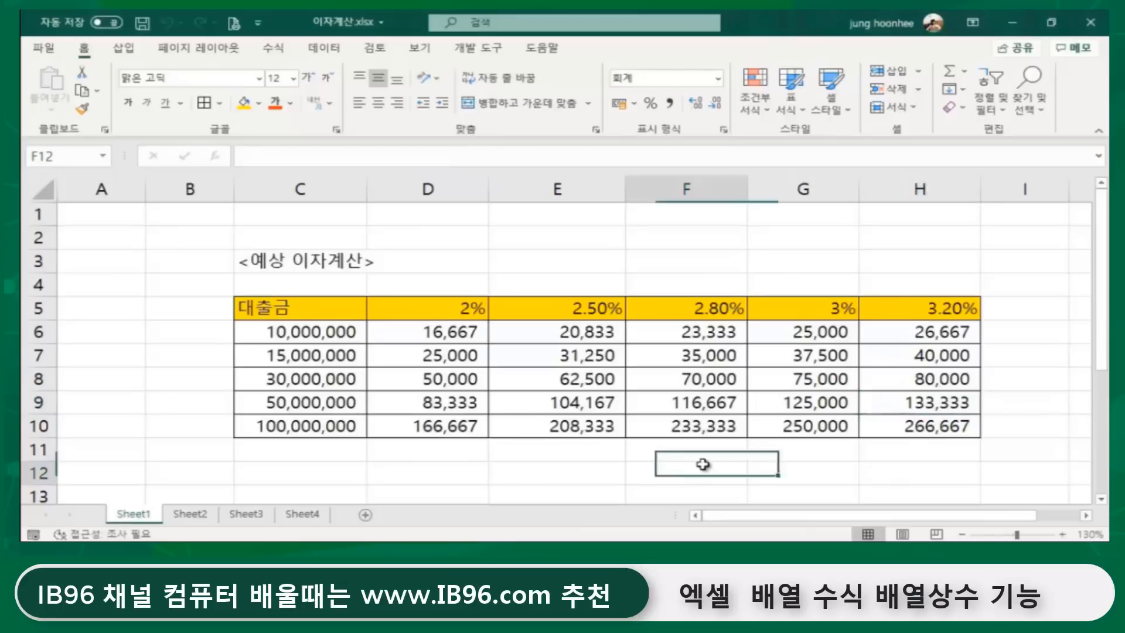
click(793, 423)
click(696, 426)
click(591, 427)
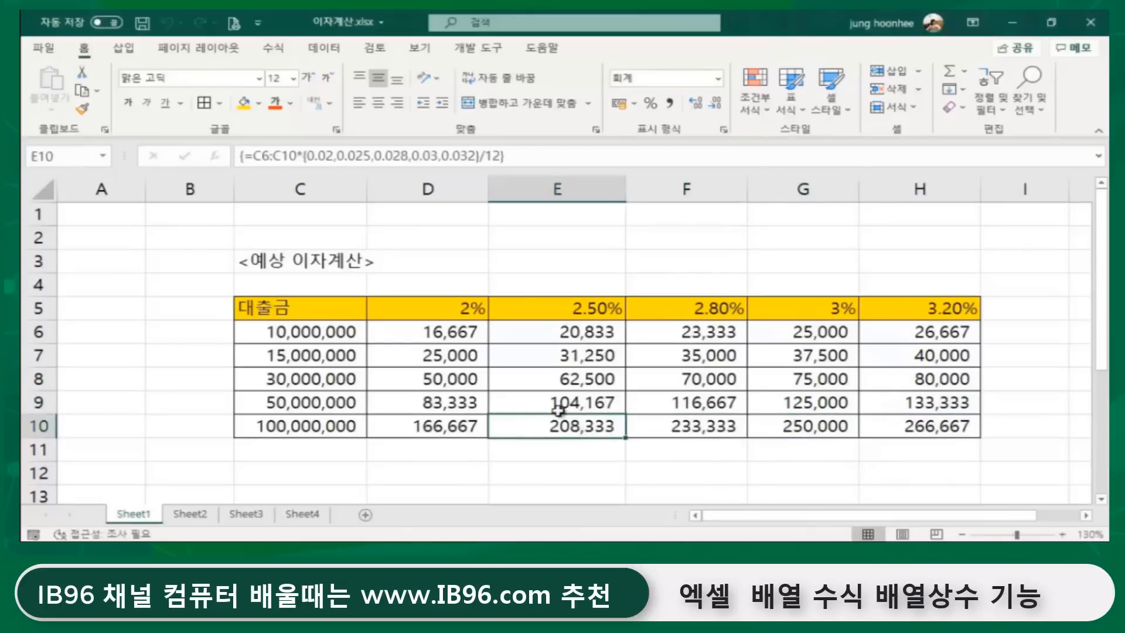
click(574, 401)
click(443, 405)
click(442, 424)
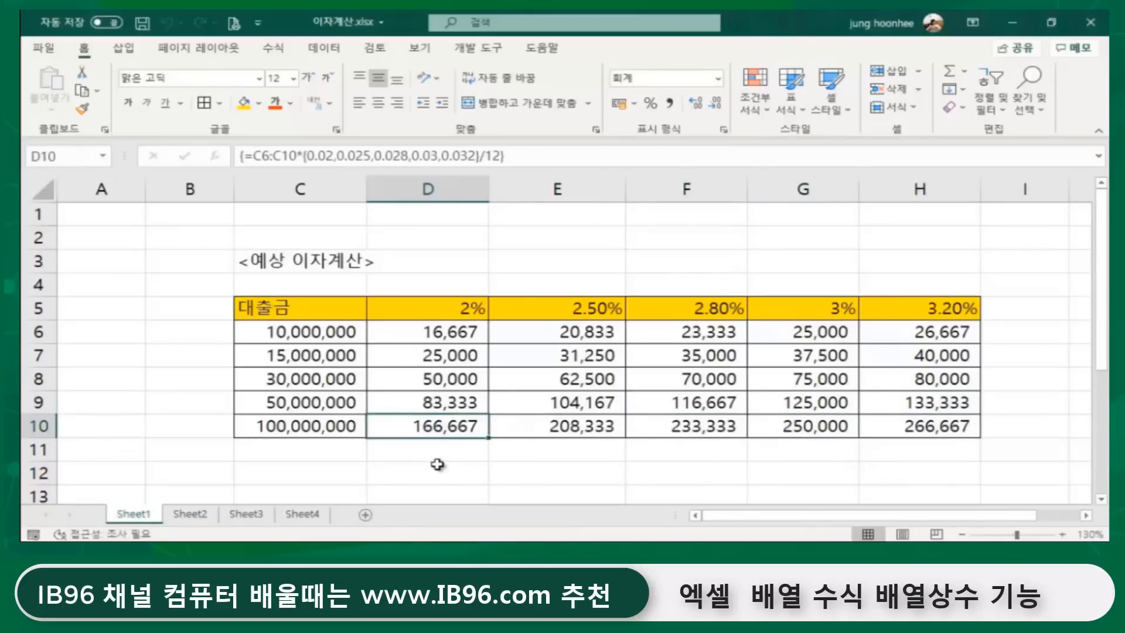
click(438, 468)
click(427, 428)
click(549, 432)
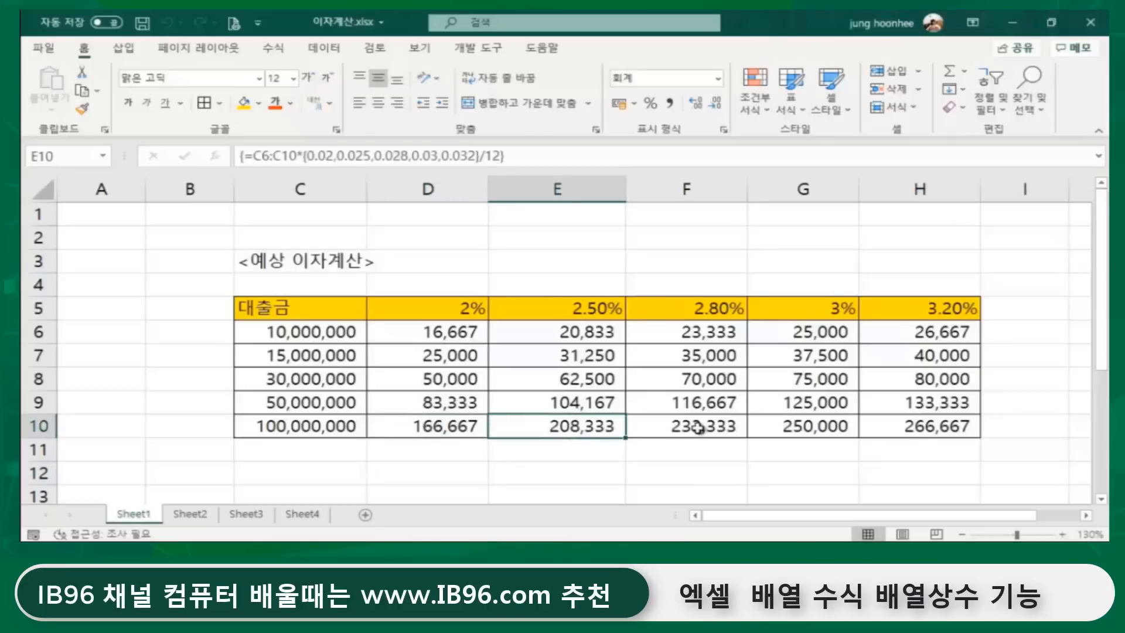
click(698, 429)
click(828, 431)
click(928, 431)
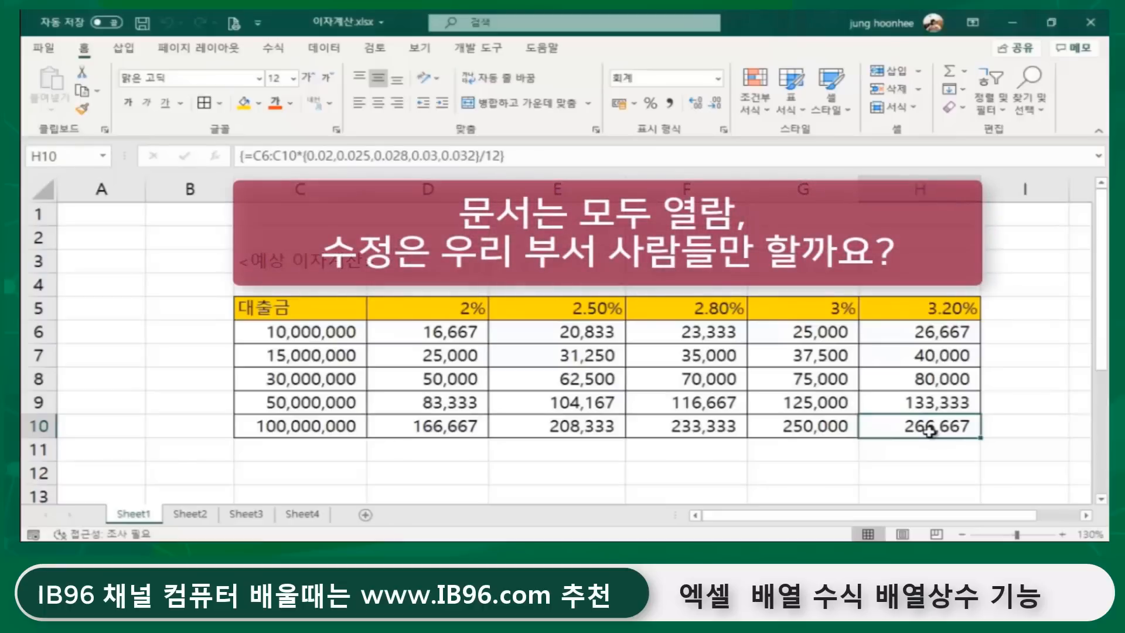
click(573, 422)
click(581, 397)
click(581, 378)
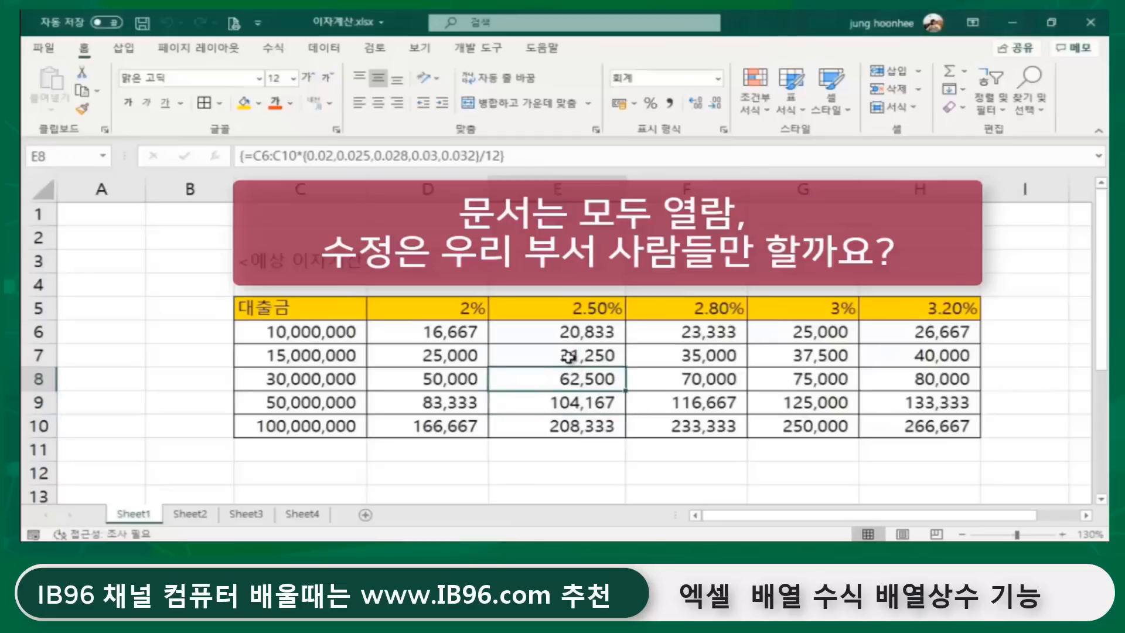
click(582, 356)
Set the first loan amount in cell C6 to 20,000,000
click(281, 383)
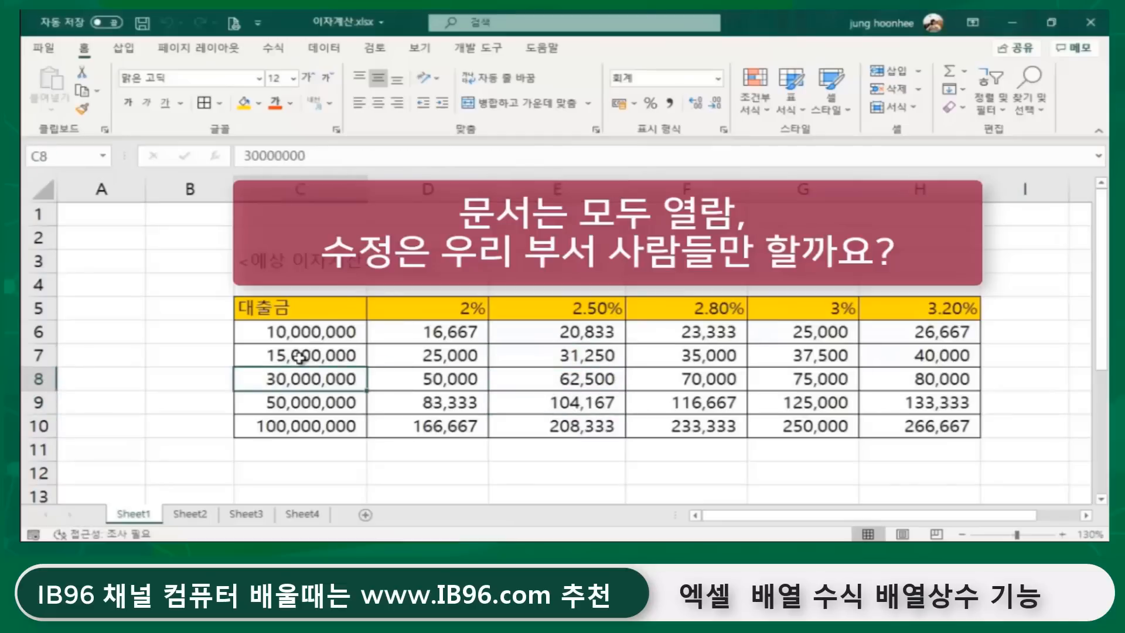
click(296, 356)
click(302, 331)
click(297, 359)
click(301, 331)
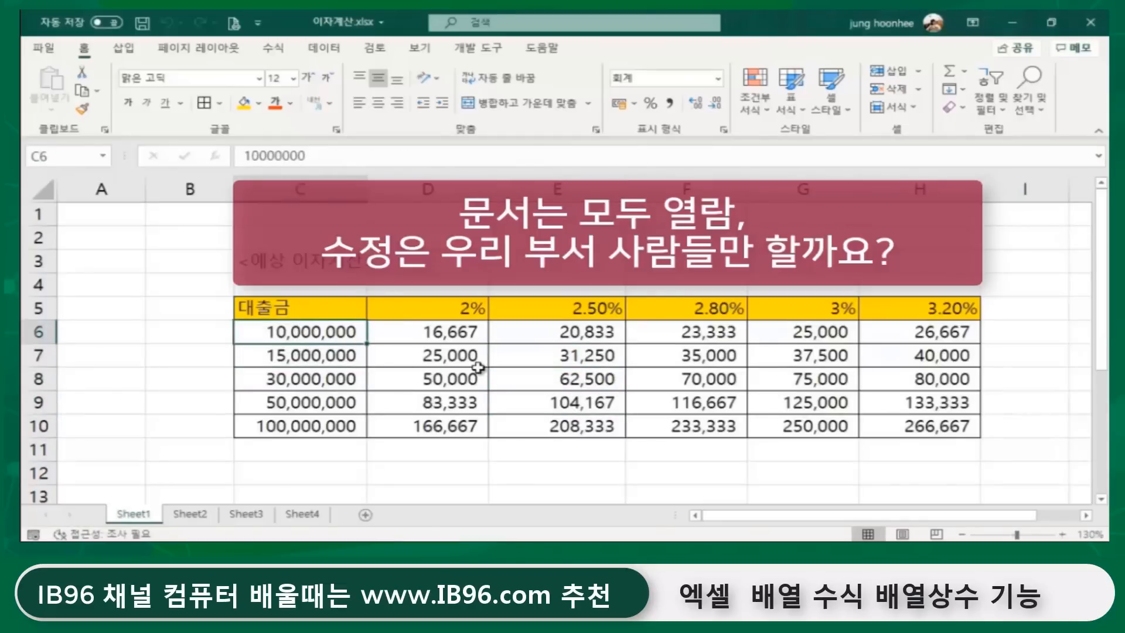
text(20000)
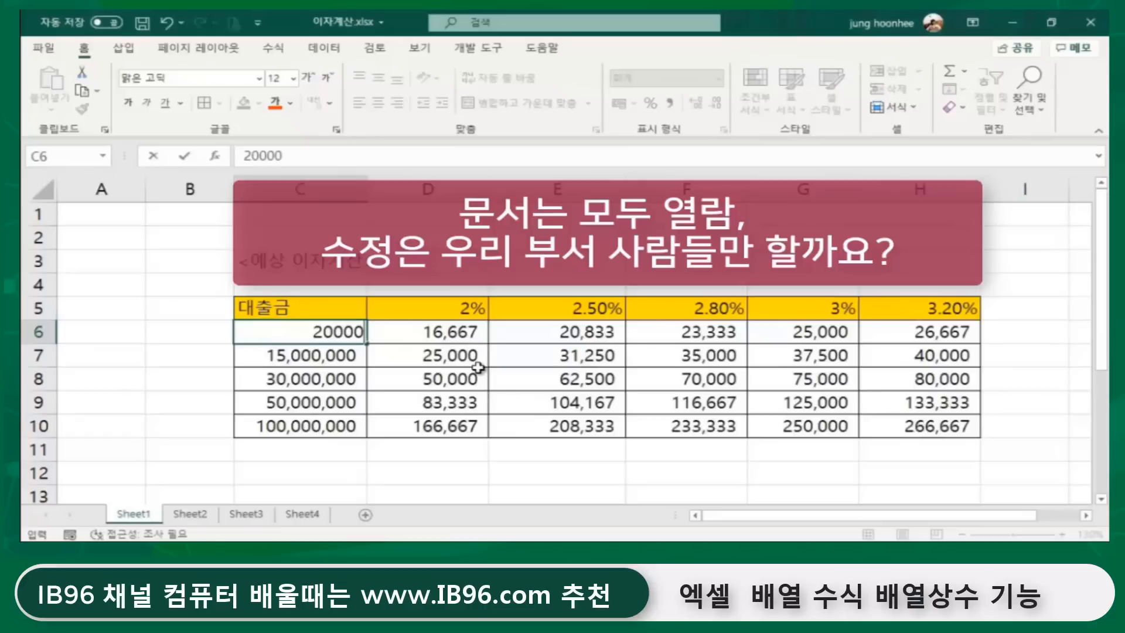
text(000)
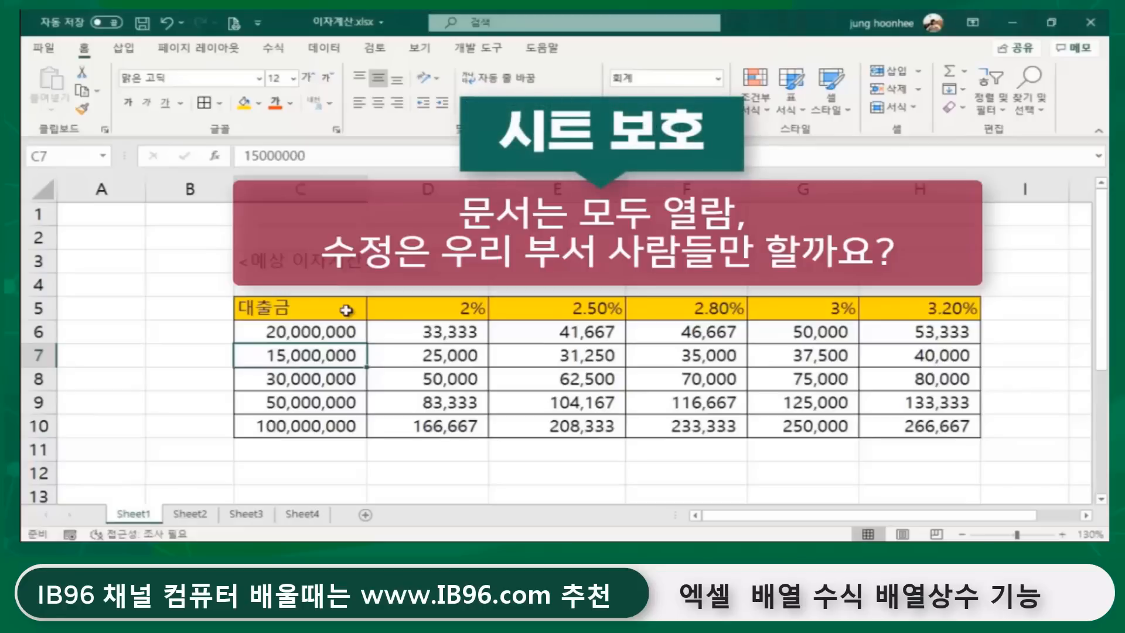
mouse_move(306, 331)
mouse_down()
mouse_move(644, 349)
mouse_move(931, 393)
mouse_move(936, 423)
mouse_up()
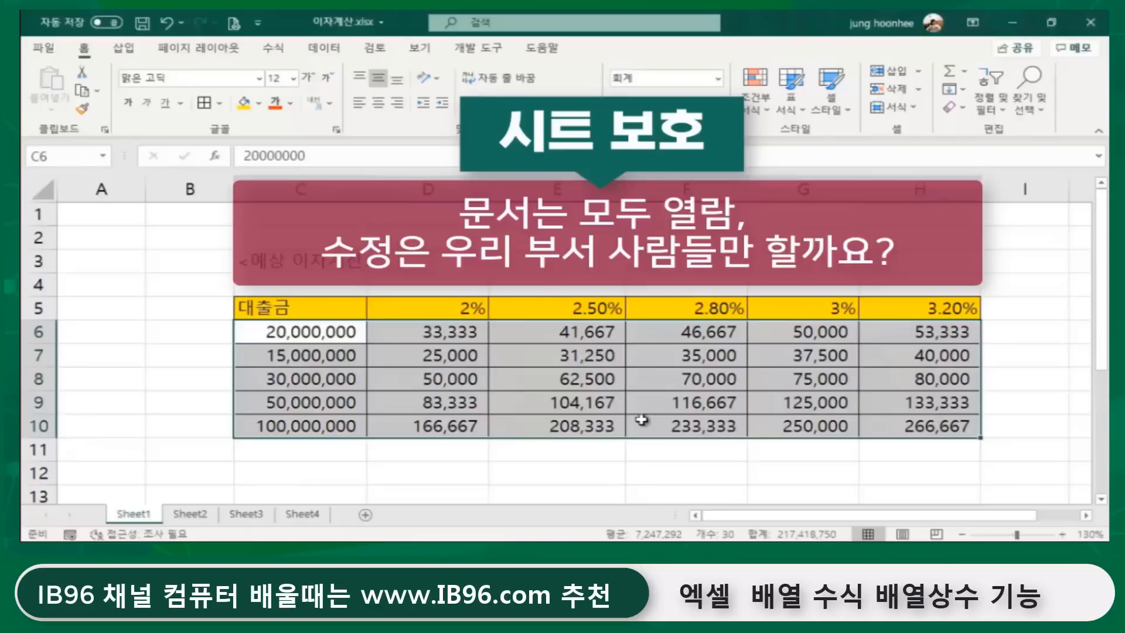
drag(305, 308, 934, 423)
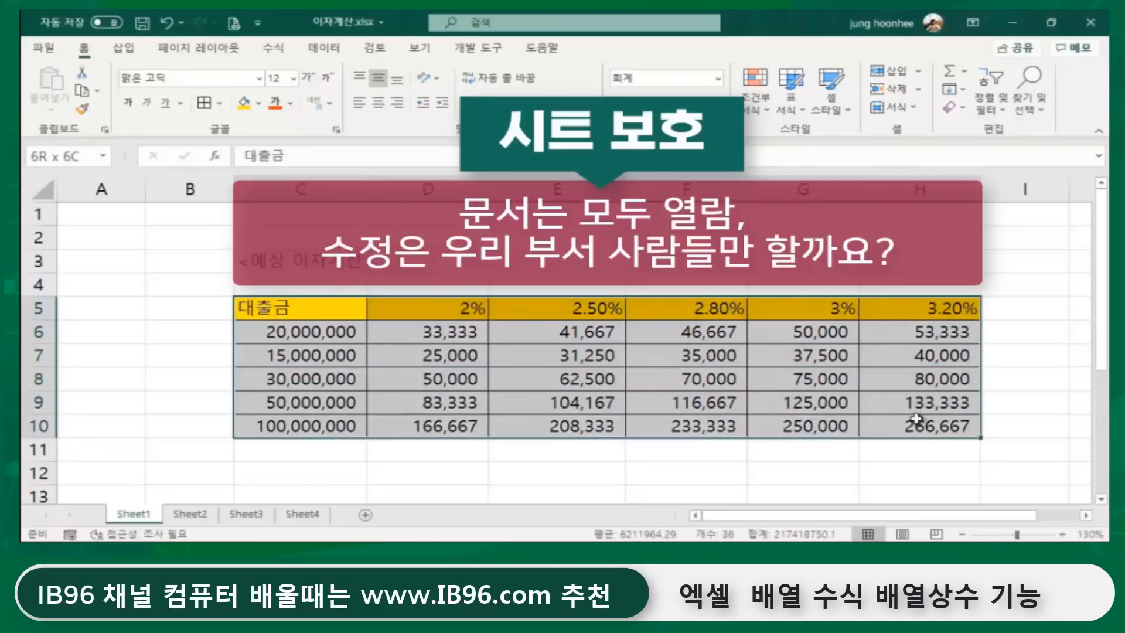
click(45, 49)
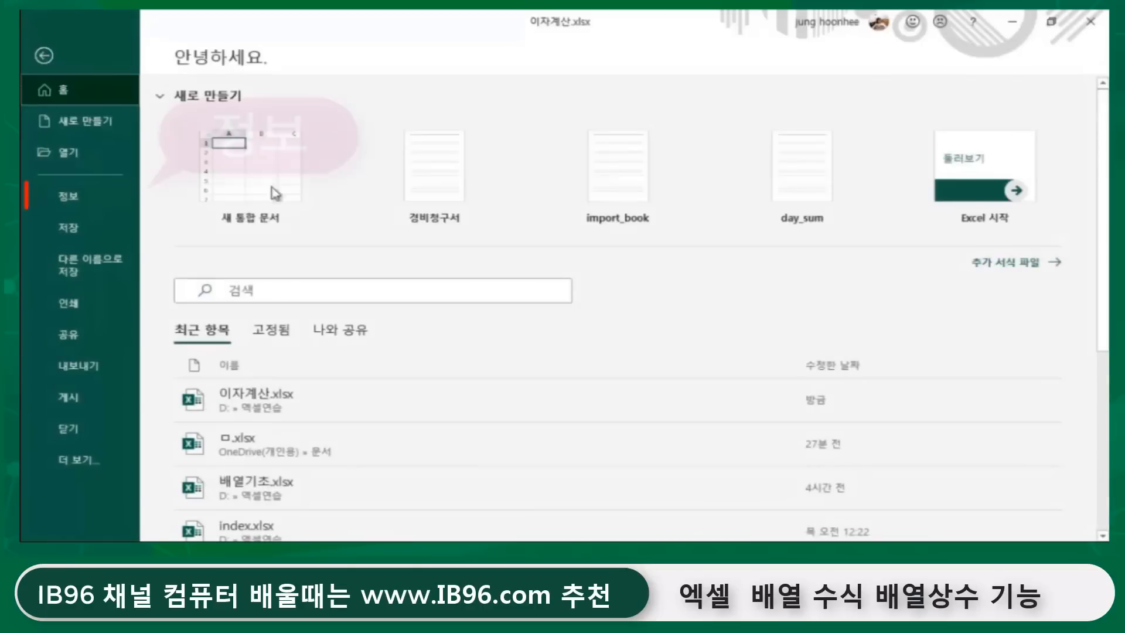
click(92, 201)
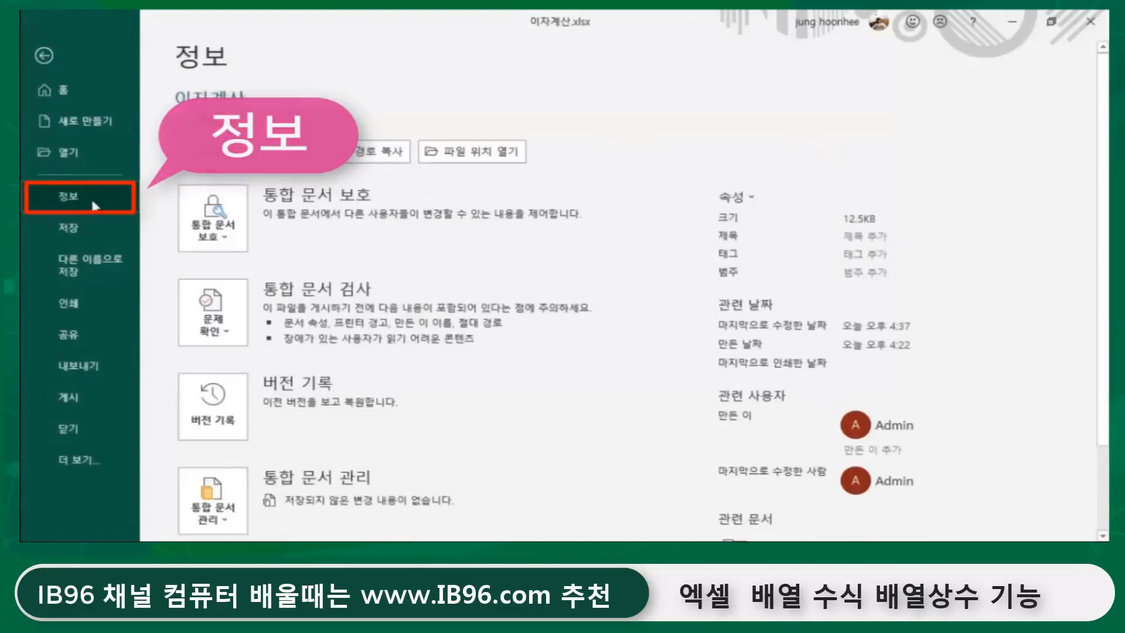
click(229, 242)
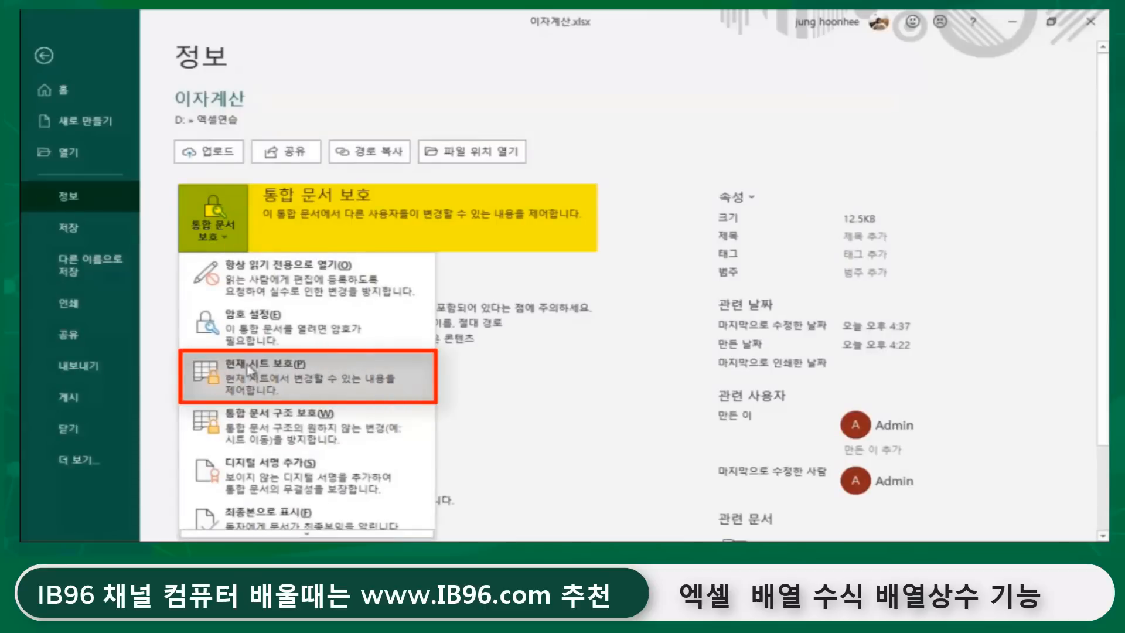
click(275, 368)
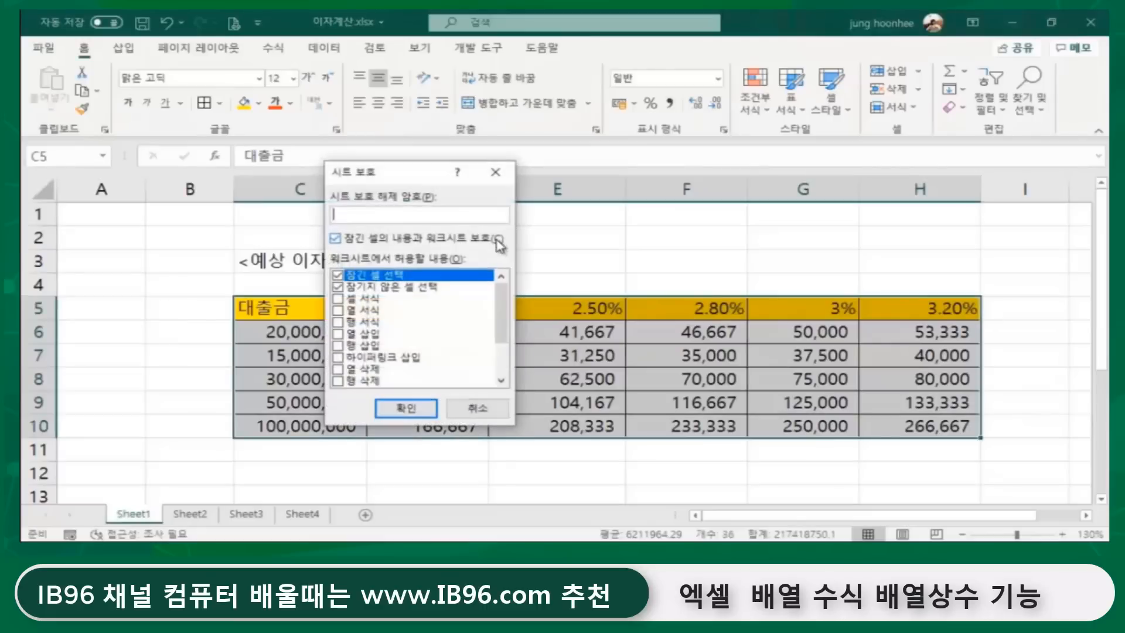
click(460, 410)
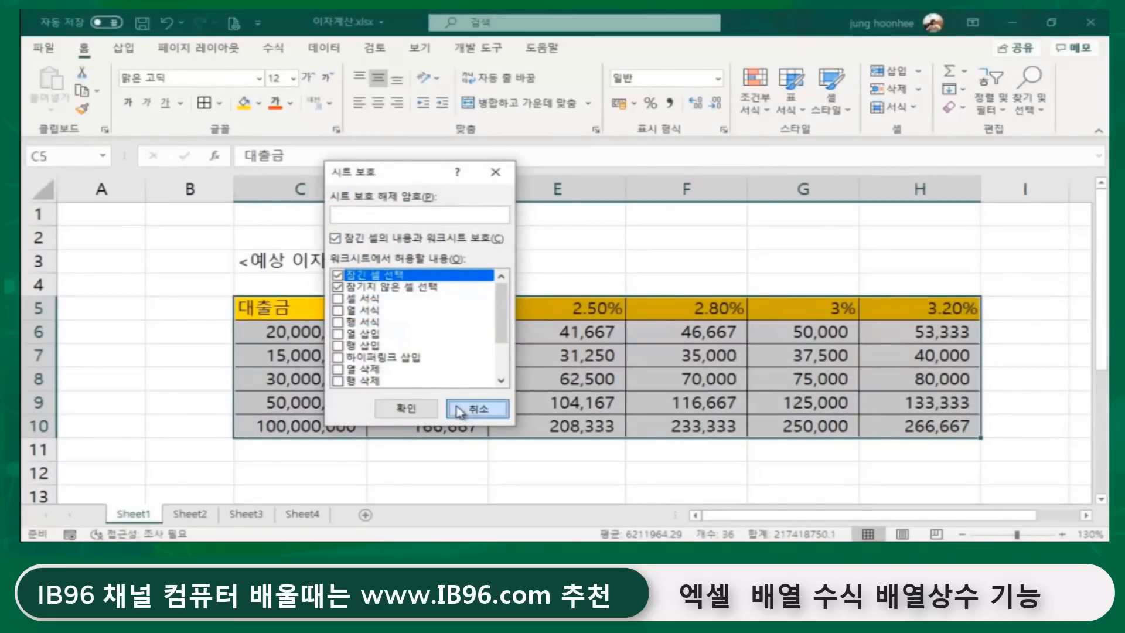
click(519, 242)
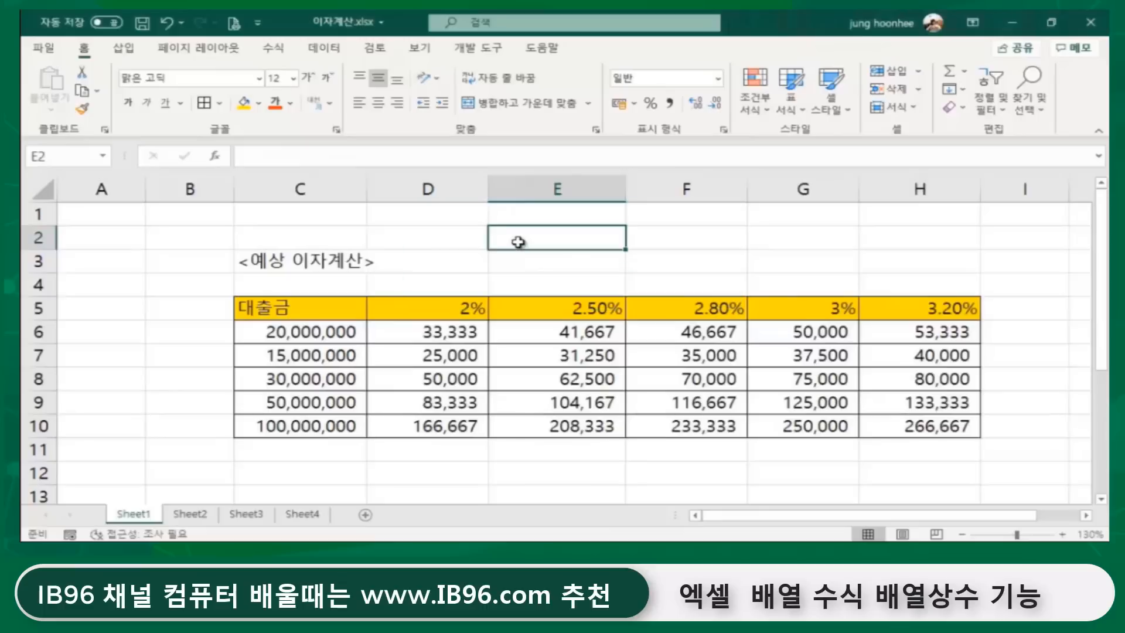
click(131, 313)
Select the interest table C5:H10 and open the sheet protection settings, placed clear of the loan amounts
drag(314, 312, 930, 426)
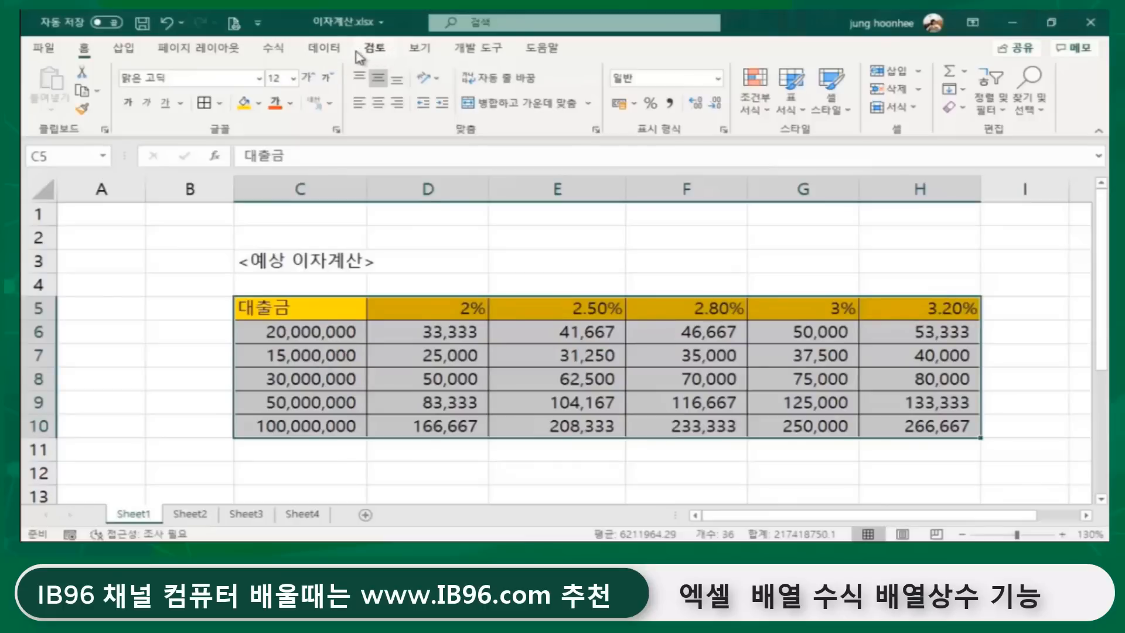
click(376, 50)
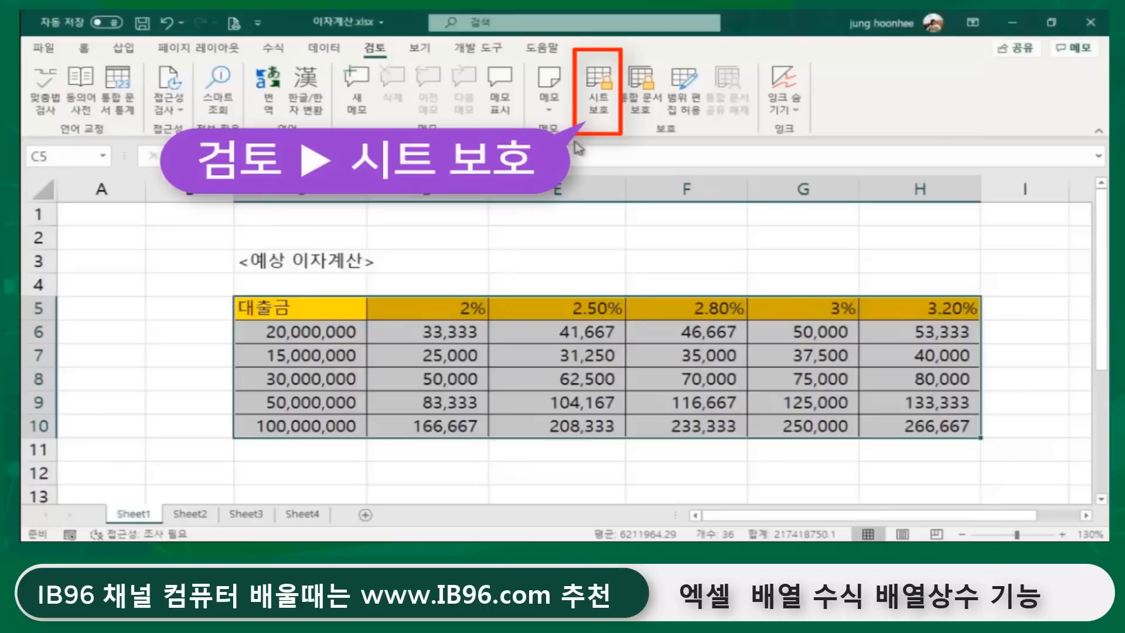
click(604, 81)
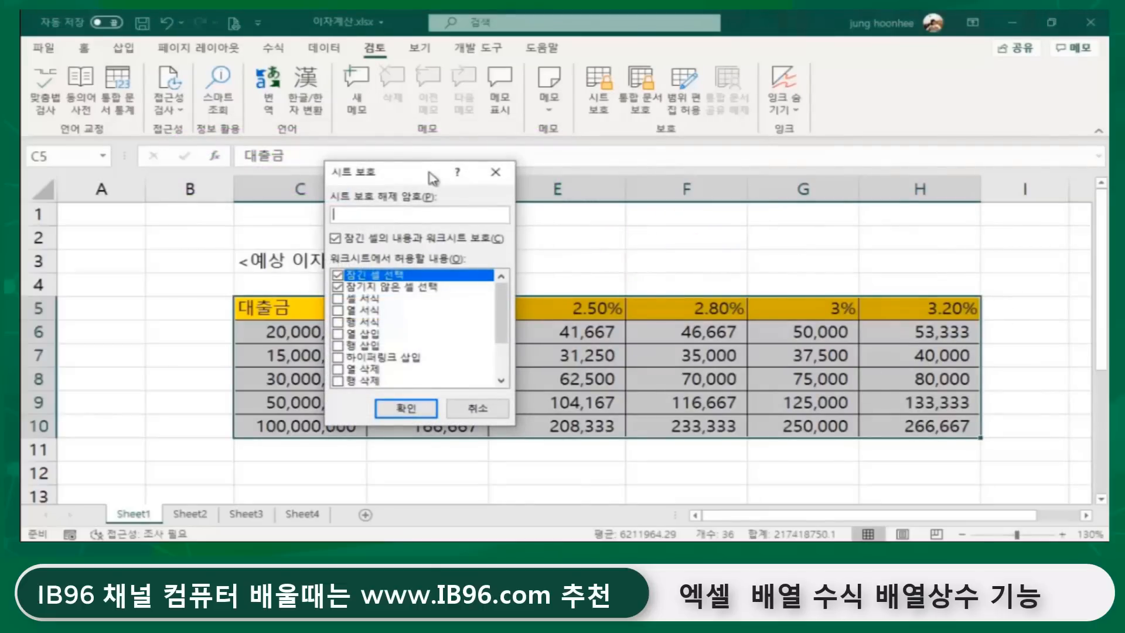
drag(424, 178, 695, 188)
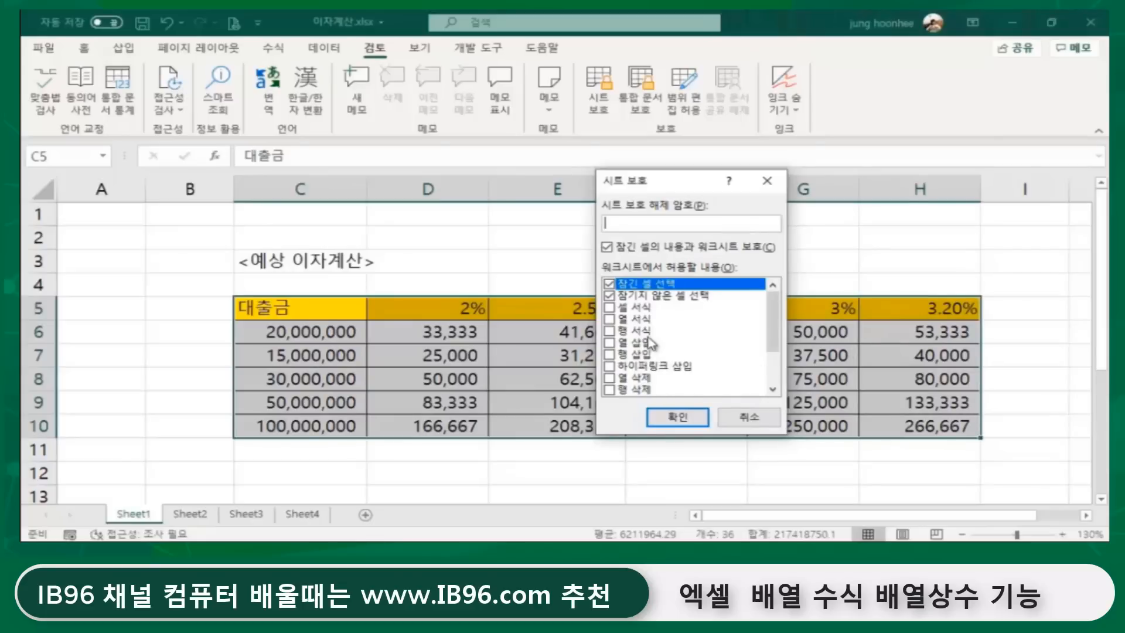
Try allowing cell, column and row formatting on the protected sheet, and clear those three permissions again
click(608, 319)
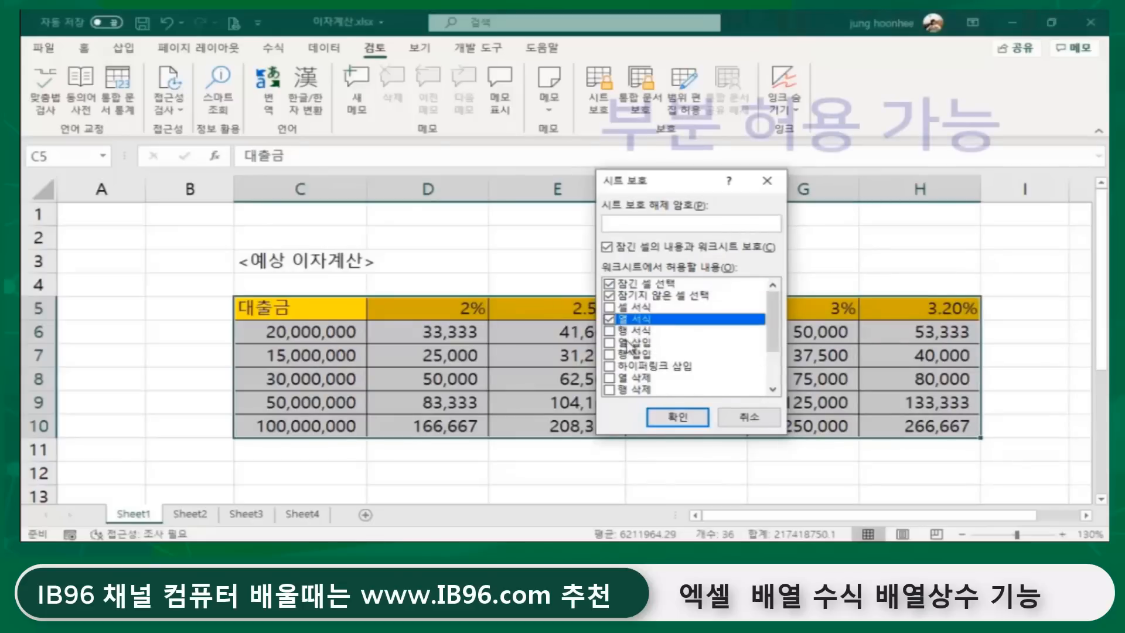
click(610, 332)
click(611, 307)
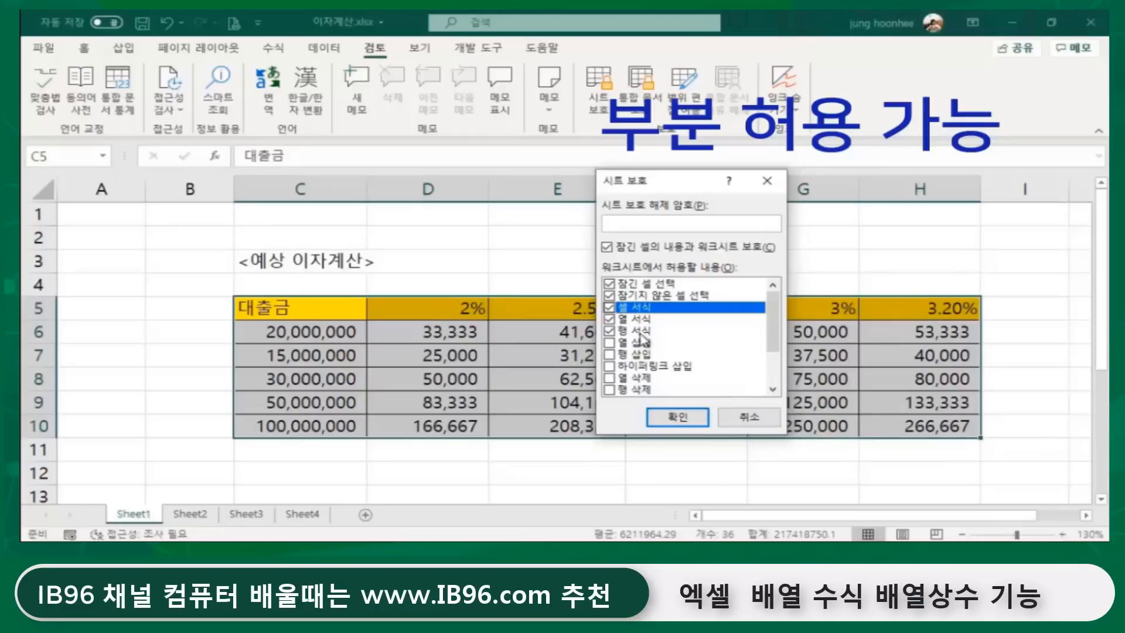
click(609, 331)
click(610, 319)
click(609, 308)
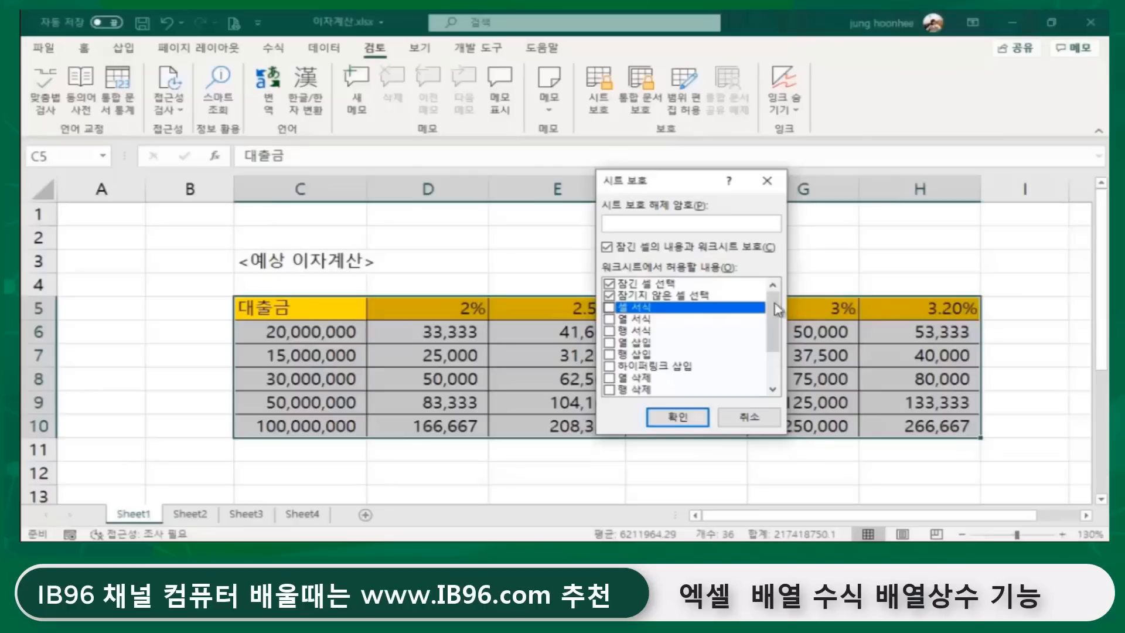
Protect Sheet1 by entering and confirming the unprotect password, allowing only selection of locked and unlocked cells
click(615, 221)
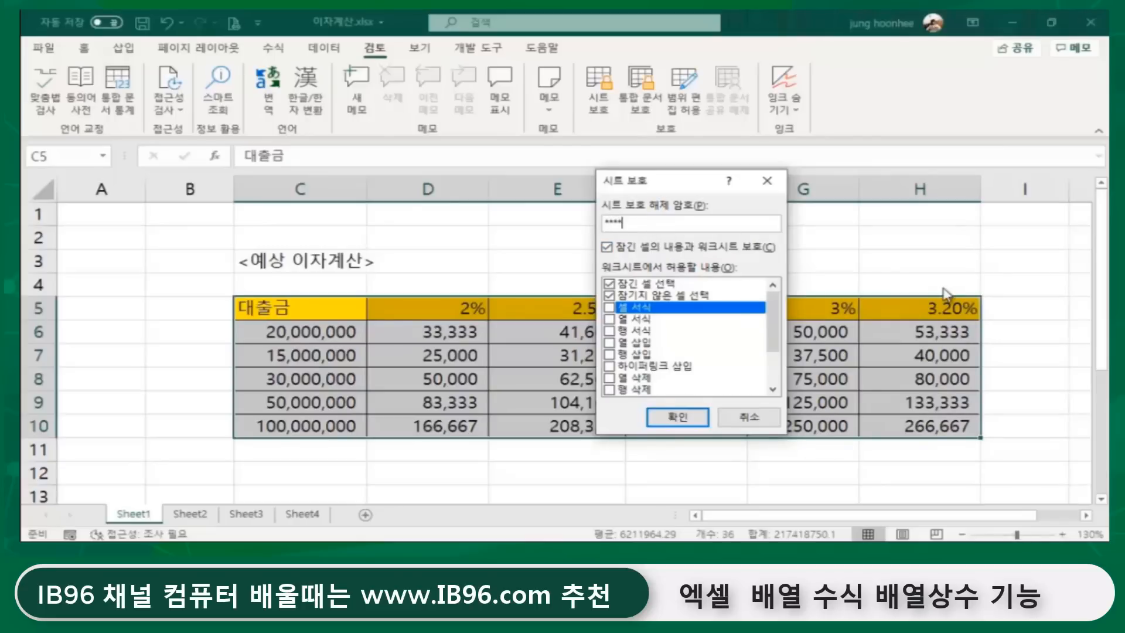
click(694, 419)
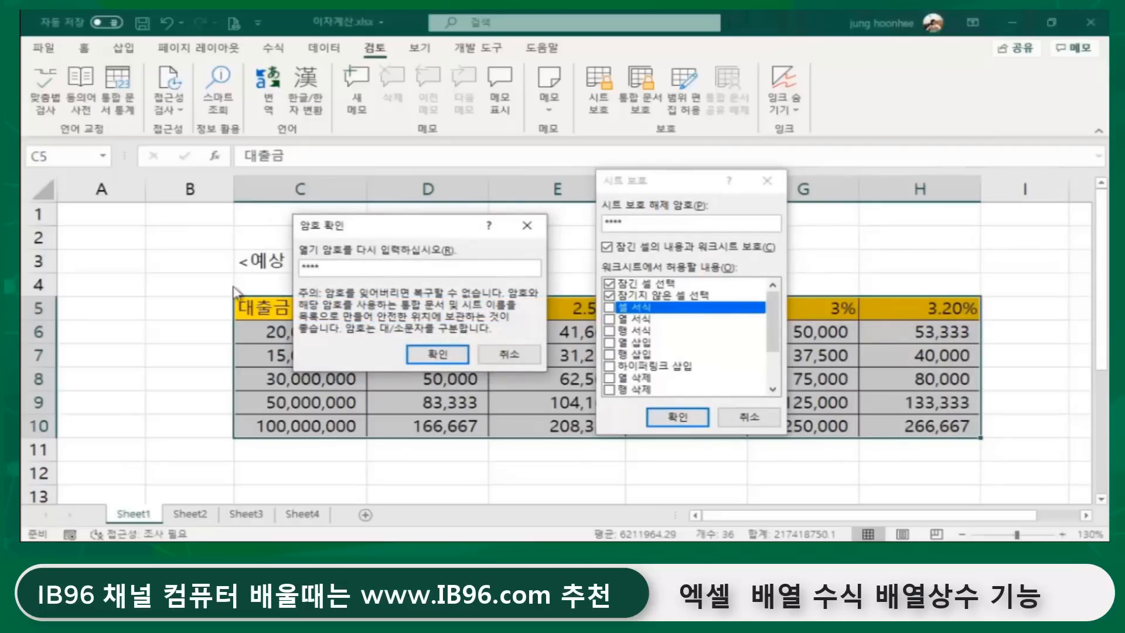
click(427, 354)
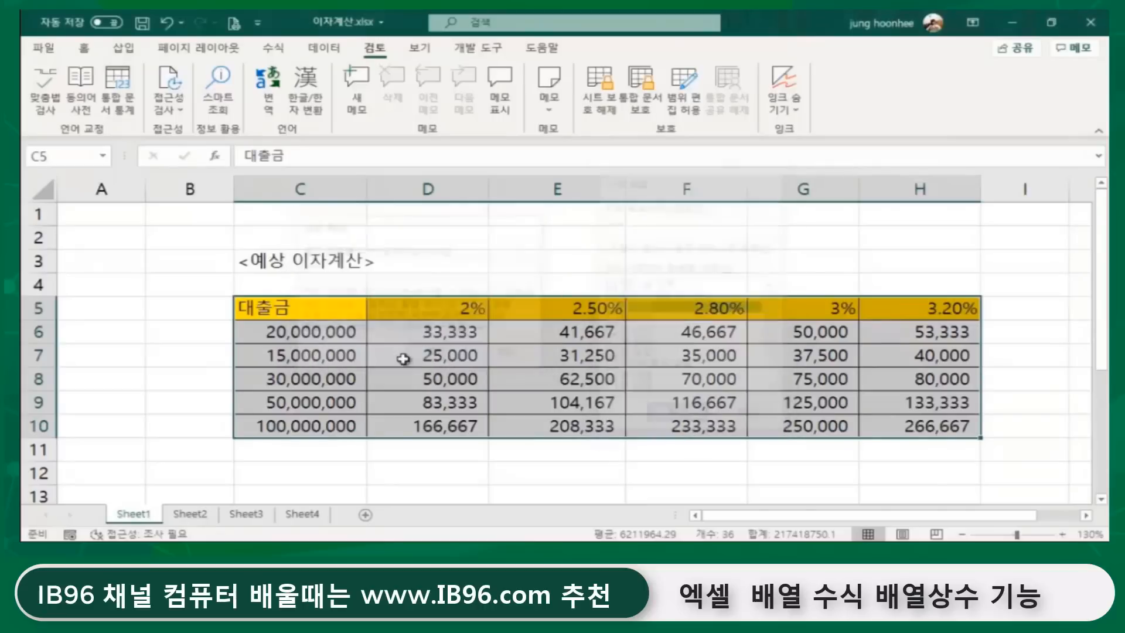
Examine cells inside and outside the interest table on the protected sheet
click(692, 475)
click(533, 245)
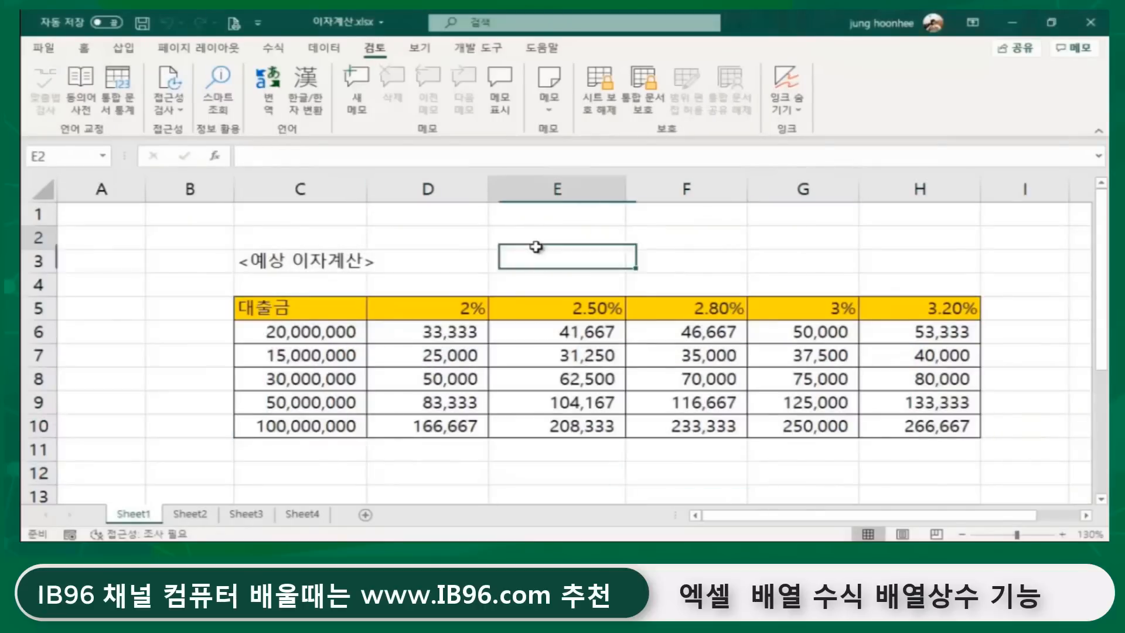
click(361, 356)
click(671, 387)
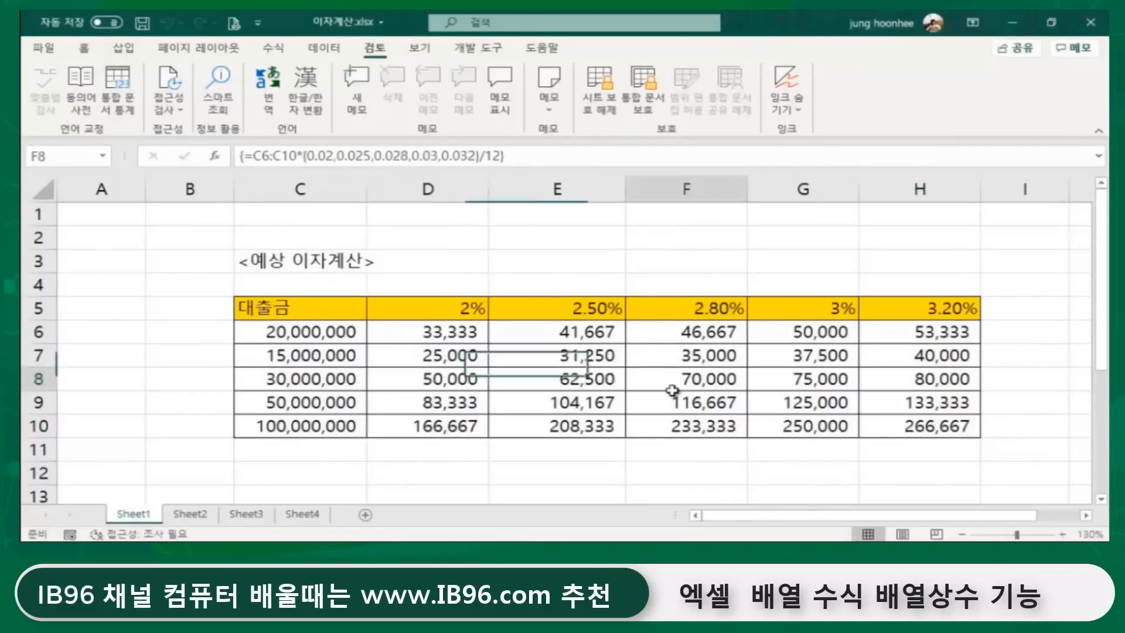
click(387, 498)
click(319, 378)
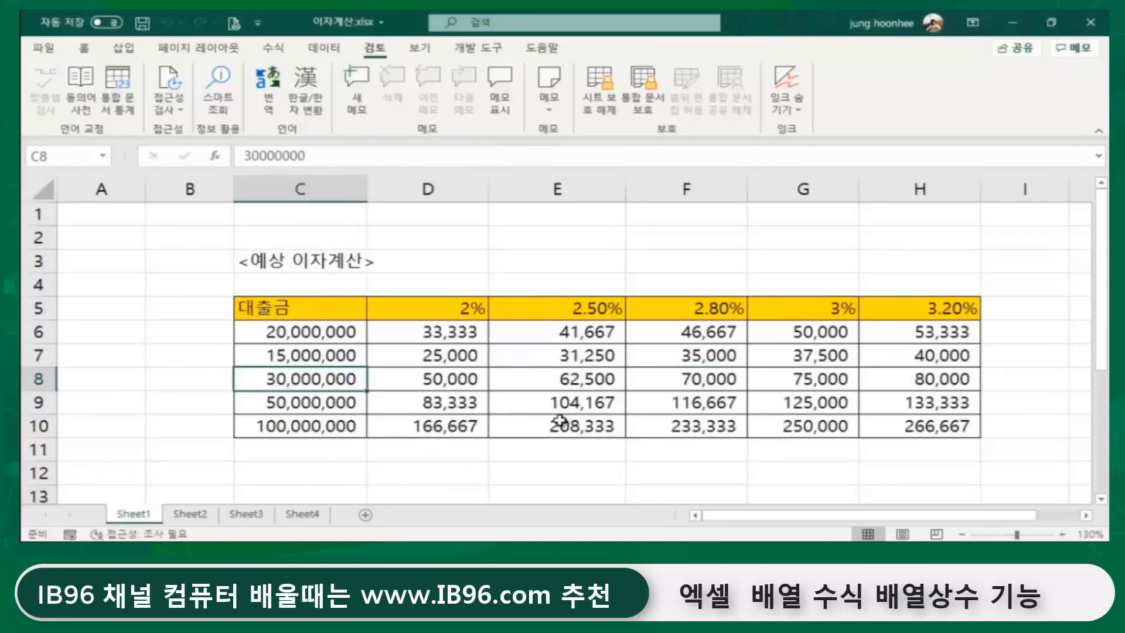
click(559, 422)
click(583, 495)
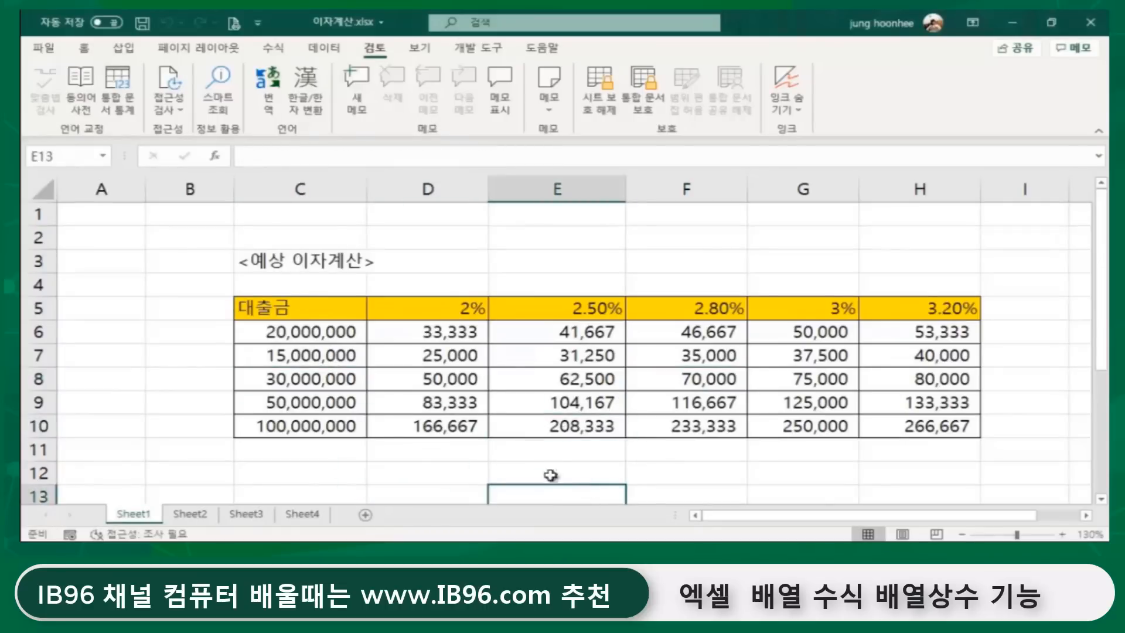
Try to delete the loan amount in cell C6 to test the sheet protection
click(308, 332)
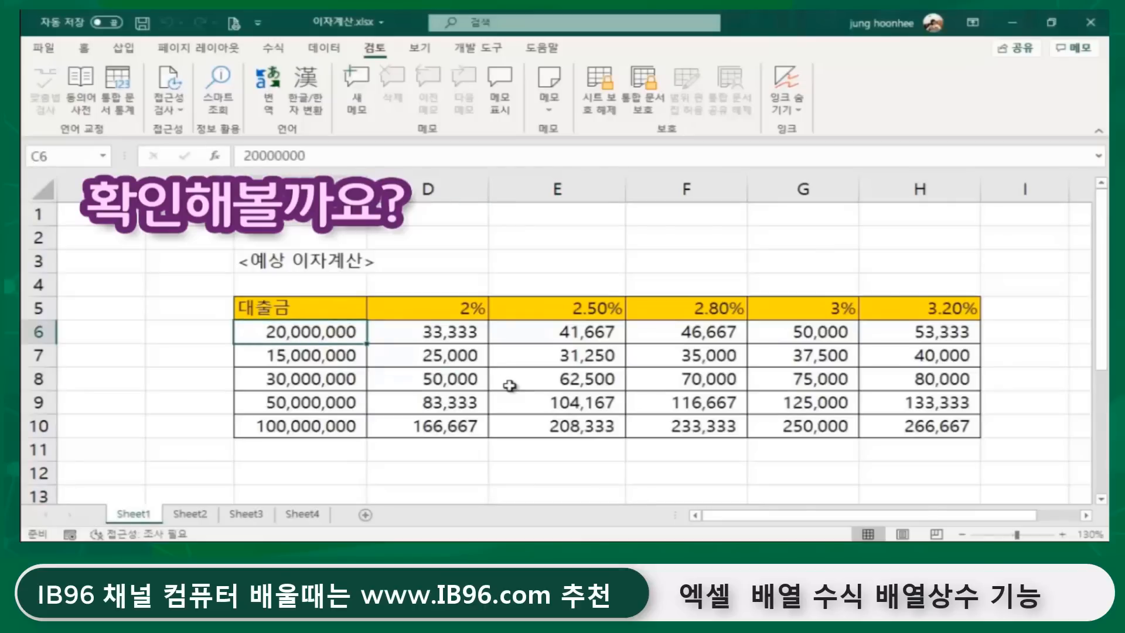
key(Delete)
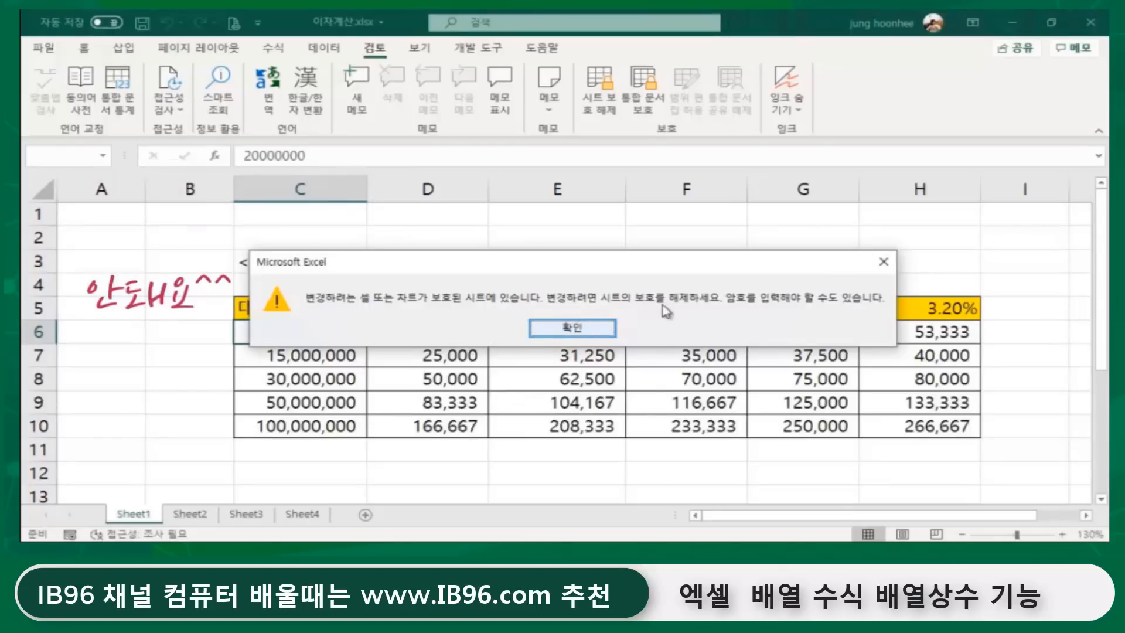
click(603, 328)
click(435, 471)
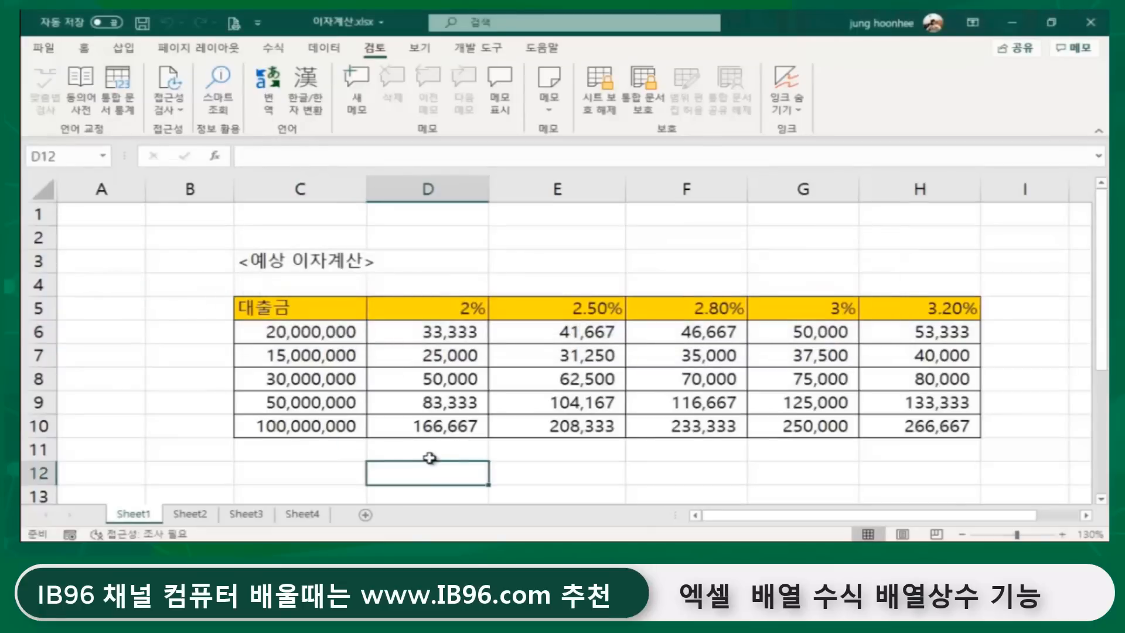
Examine which formatting commands are available for the loan amounts in C6:C10 on the protected sheet
drag(300, 325, 297, 419)
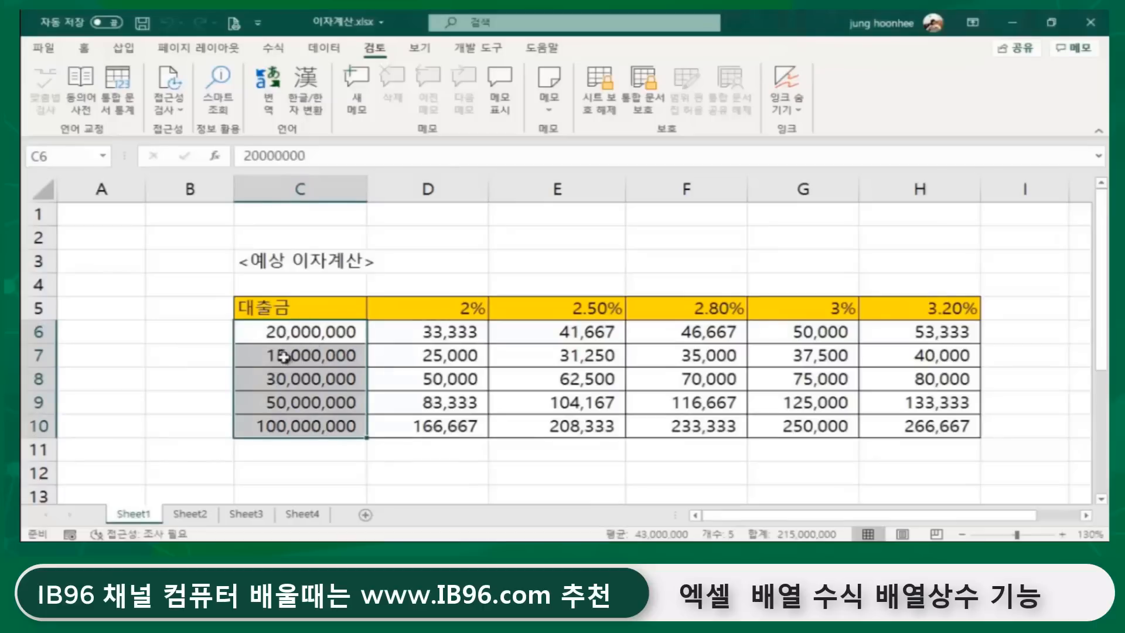
click(85, 47)
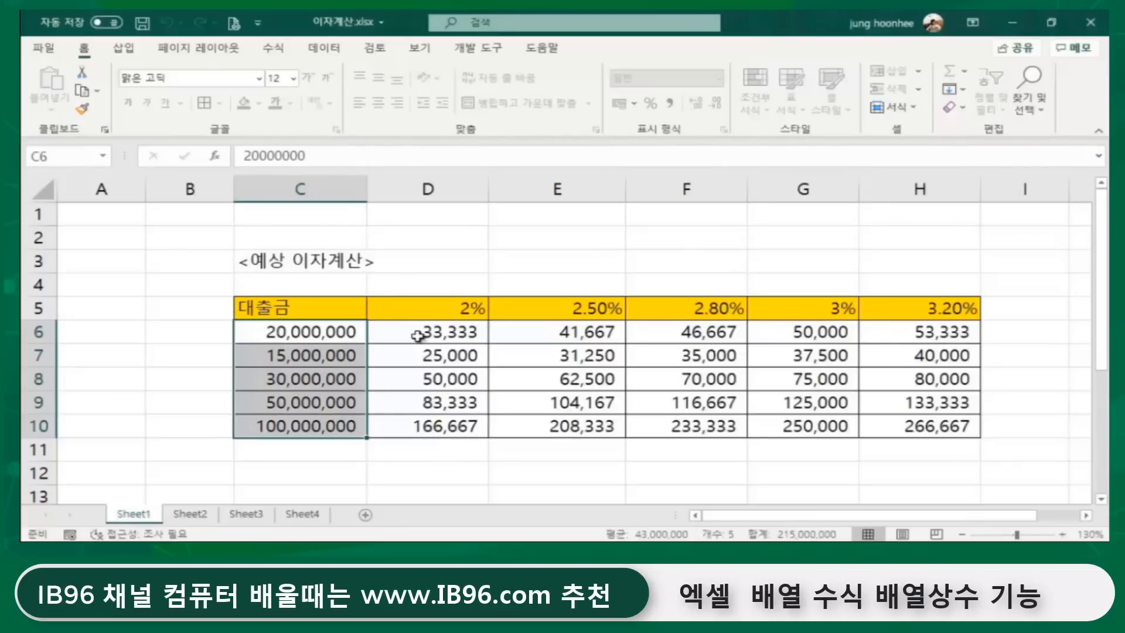
click(472, 285)
click(411, 481)
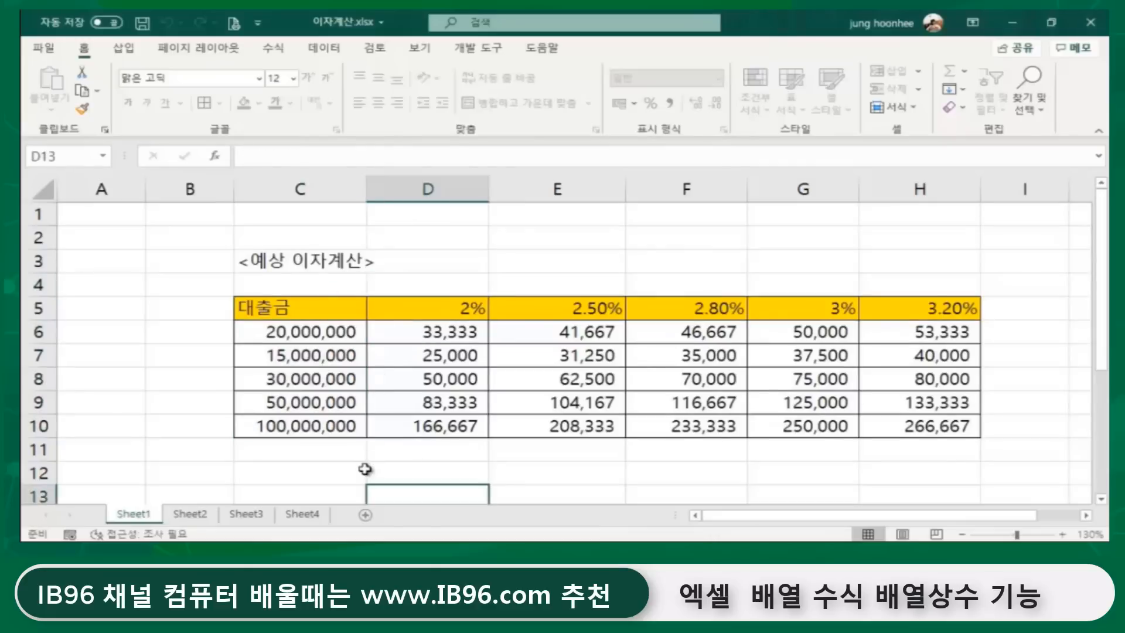
Select the whole interest table C5:H10 and remove the protection from Sheet1 by entering the unprotect password
click(289, 305)
mouse_move(289, 306)
mouse_down()
mouse_move(936, 328)
mouse_move(940, 424)
mouse_up()
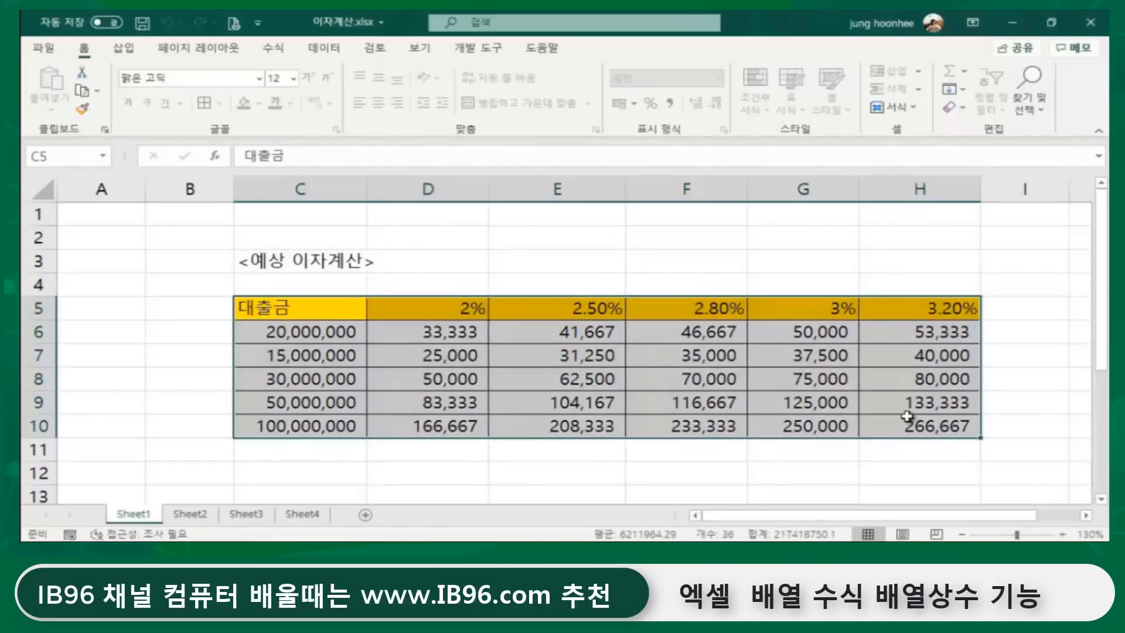
click(375, 51)
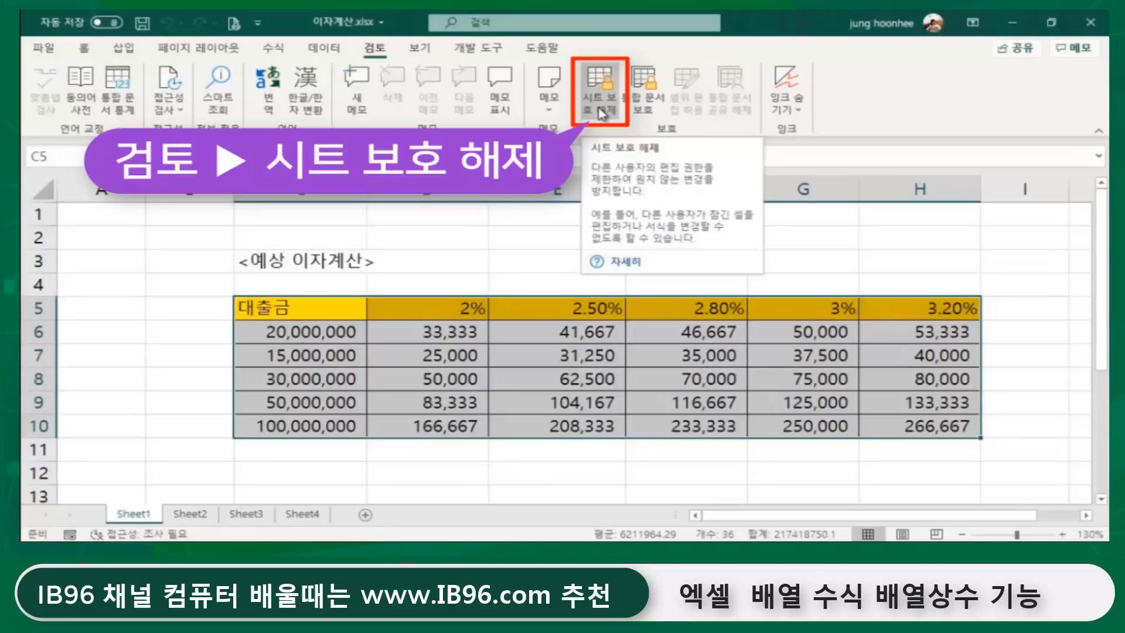
click(604, 94)
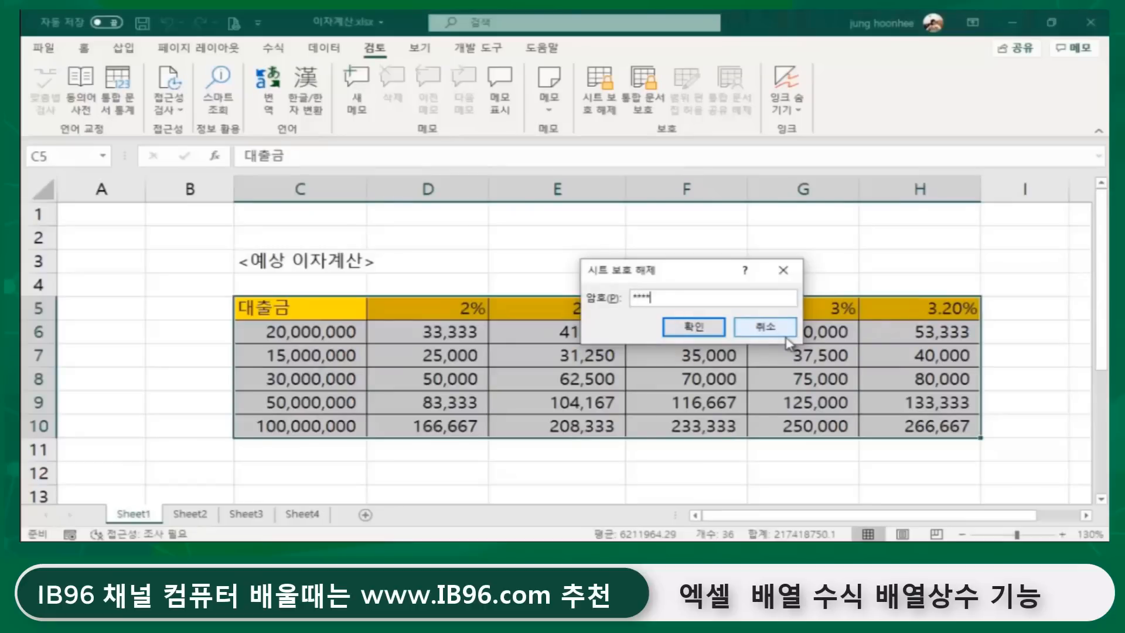
click(694, 327)
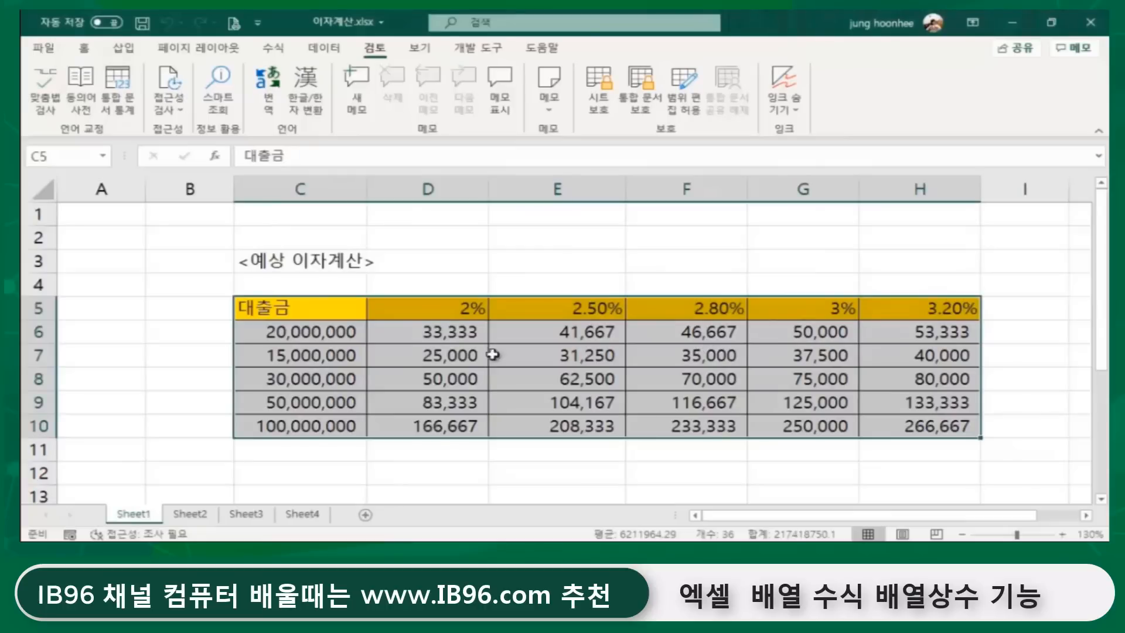
Protect Sheet1 with a confirmed password, additionally allowing cell, column and row formatting
click(595, 83)
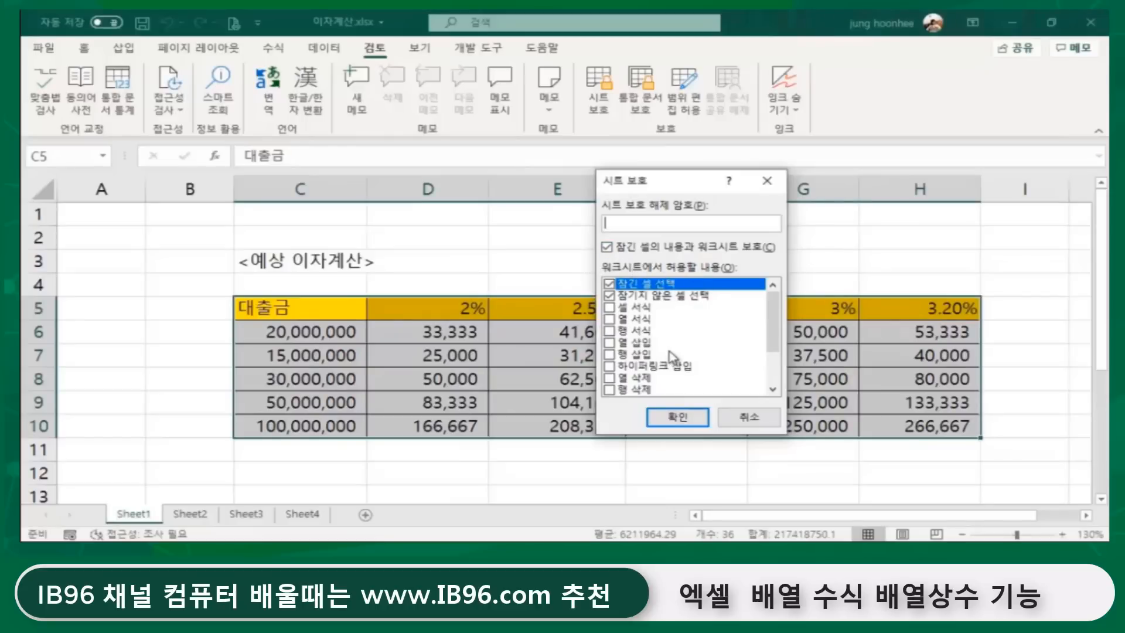
click(608, 308)
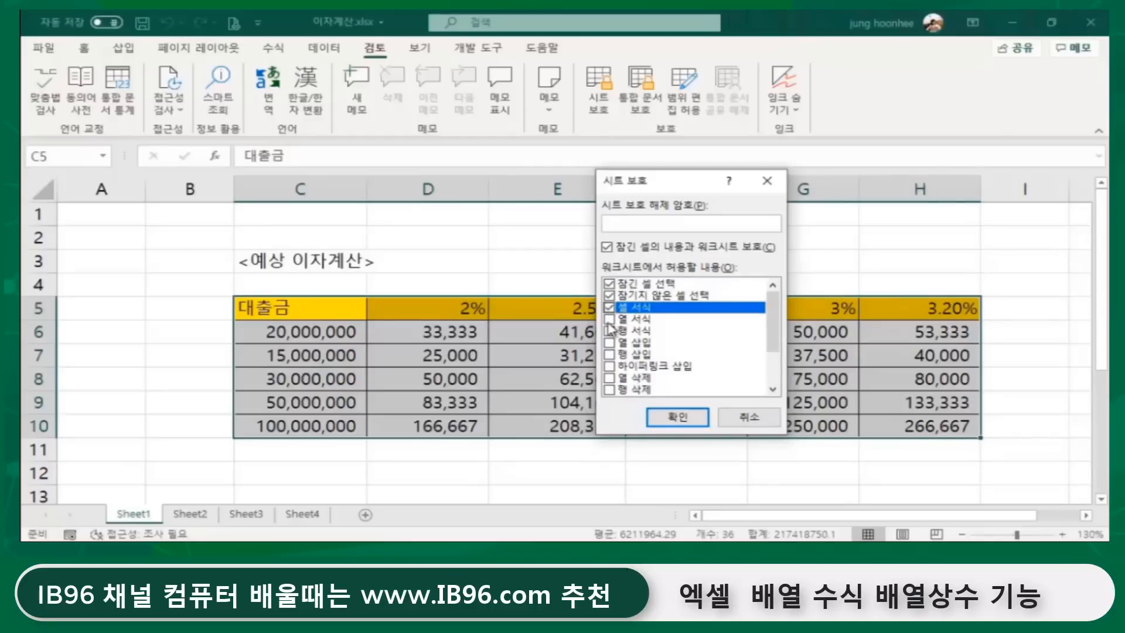
click(608, 319)
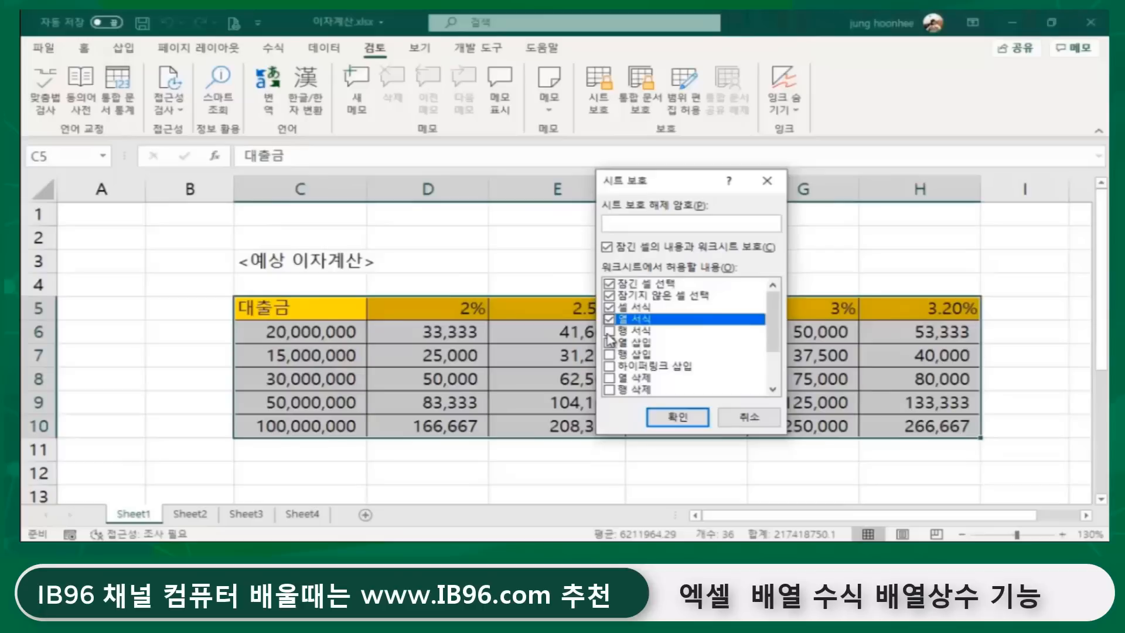
click(609, 331)
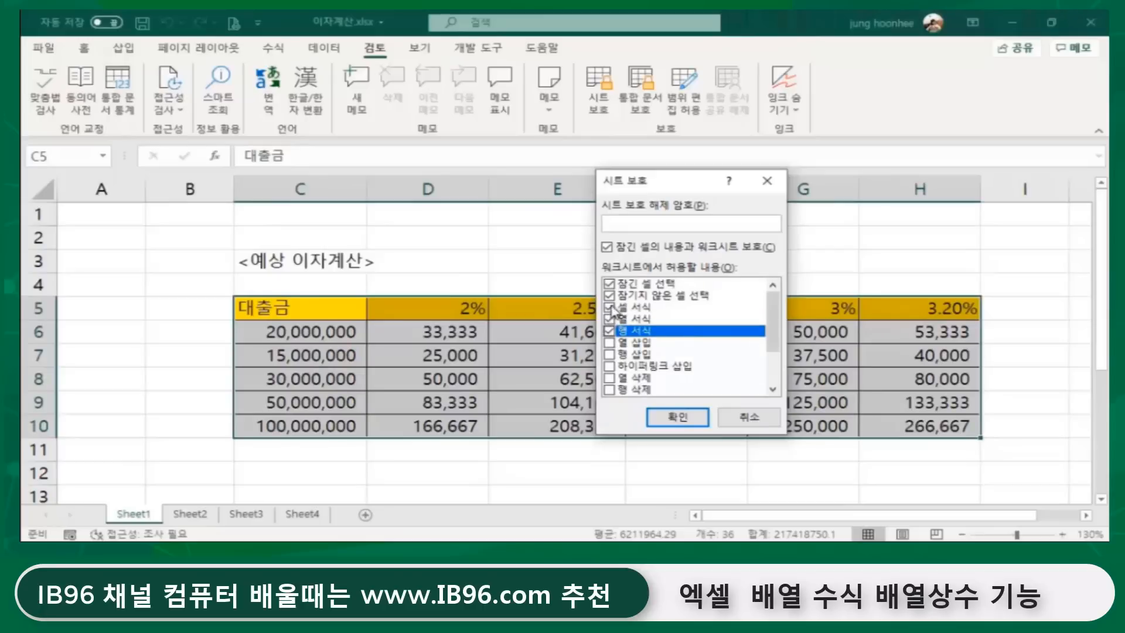
click(627, 223)
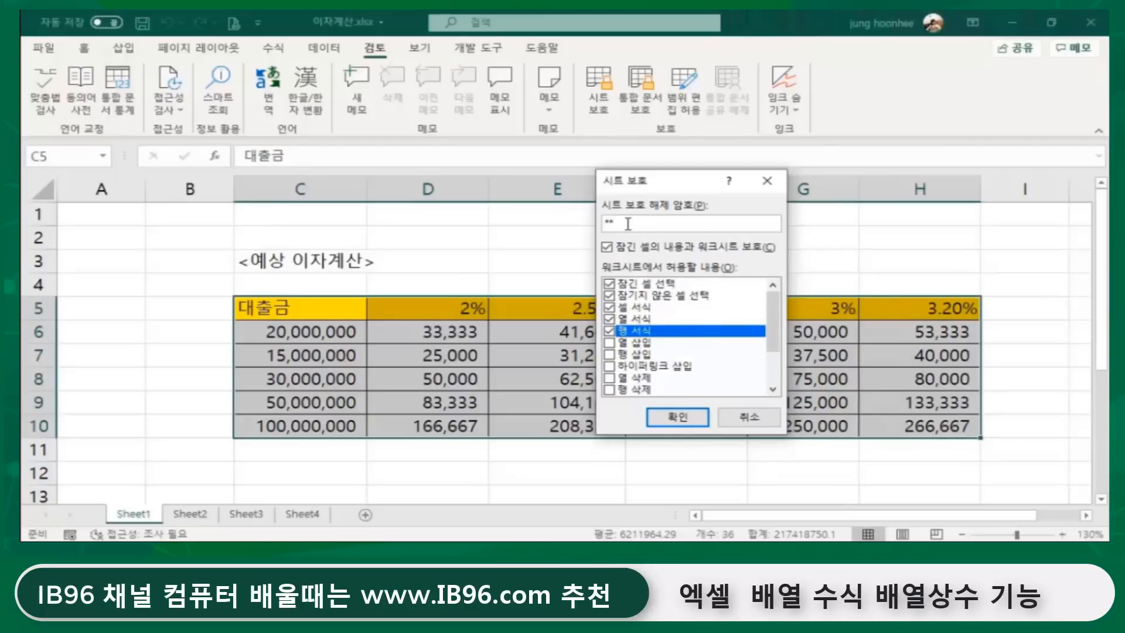
click(673, 417)
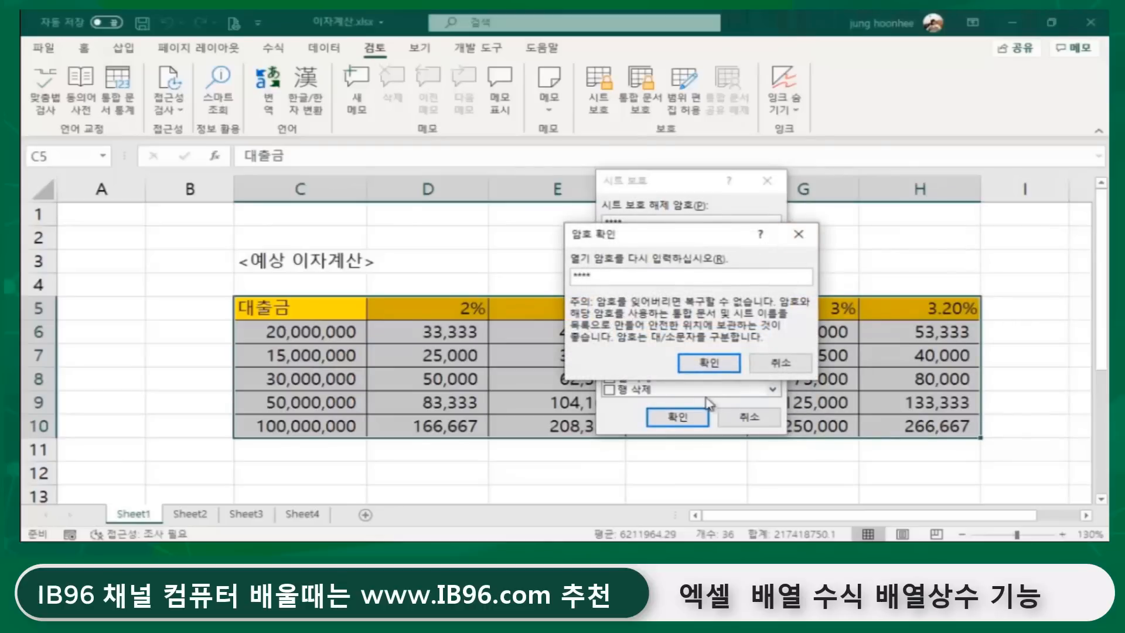
click(693, 366)
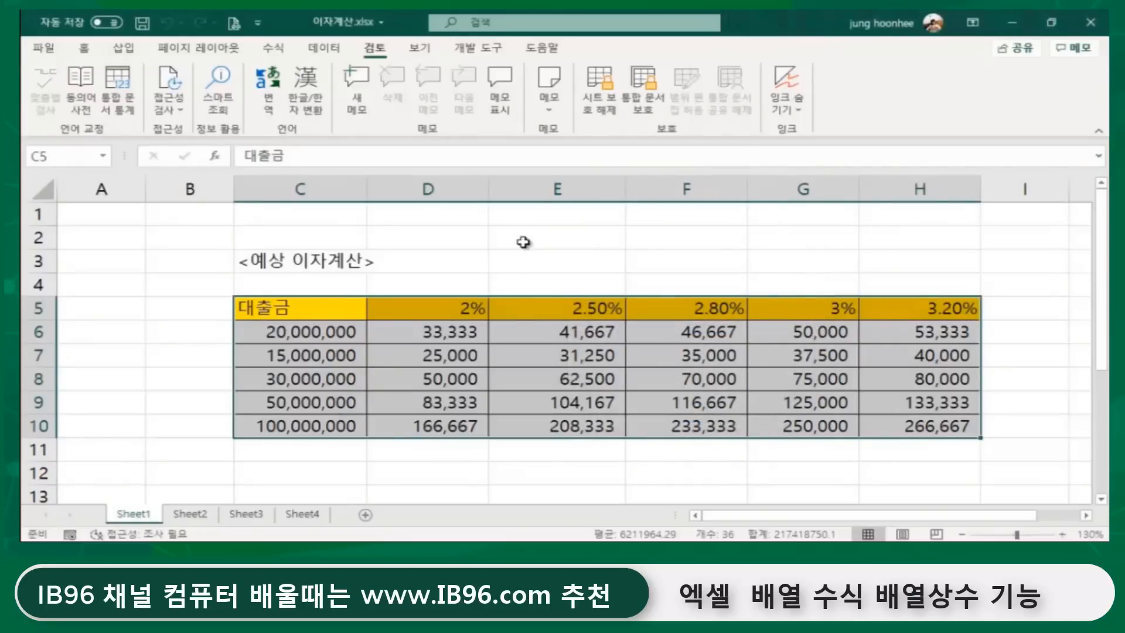
Add the ₩ currency symbol to the accounting format of the interest amounts in D6:H10
click(530, 261)
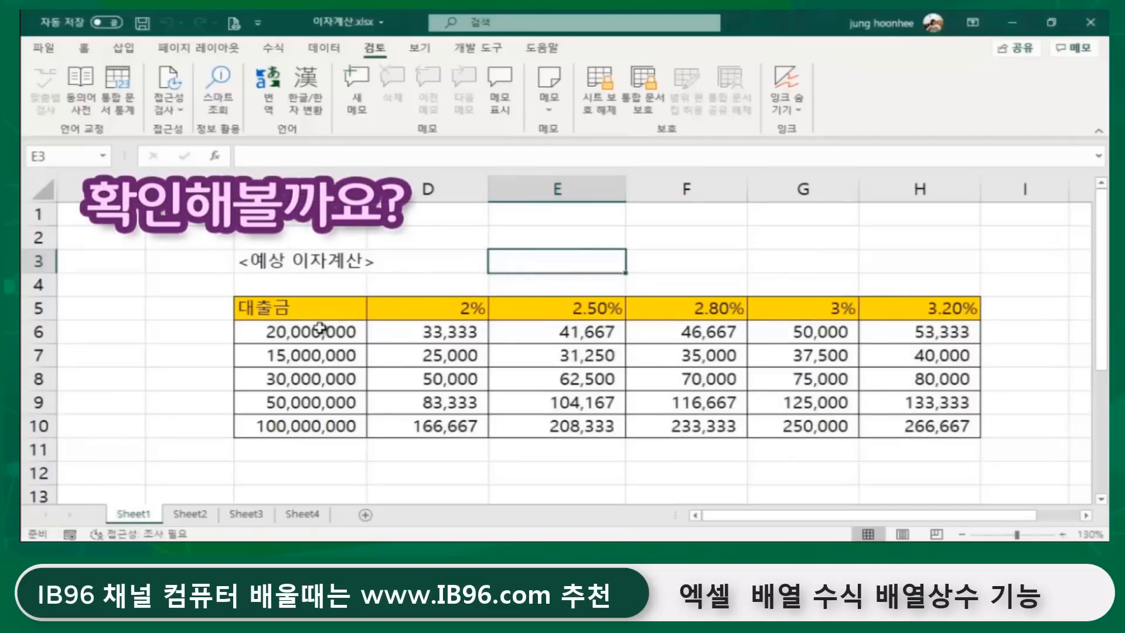
drag(434, 332, 909, 422)
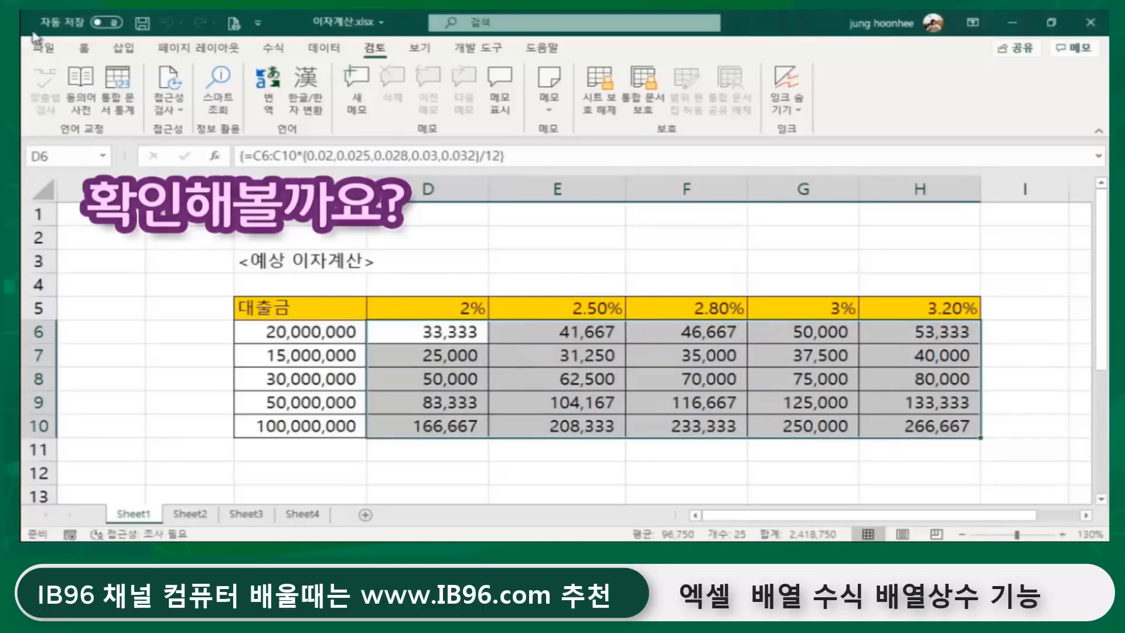
click(84, 48)
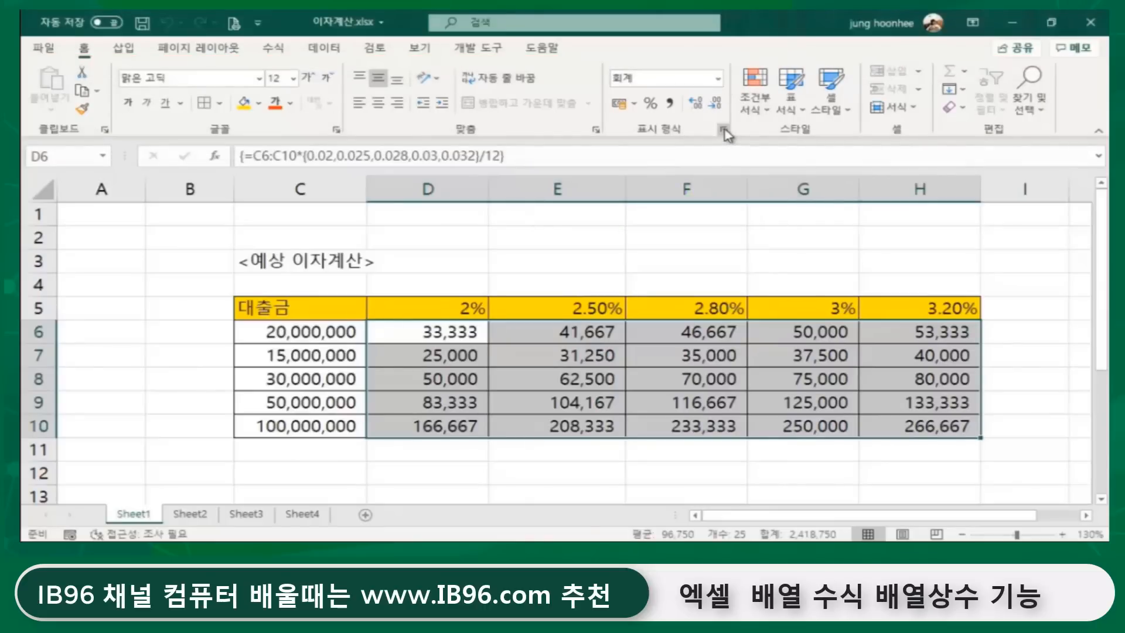
key(ctrl+1)
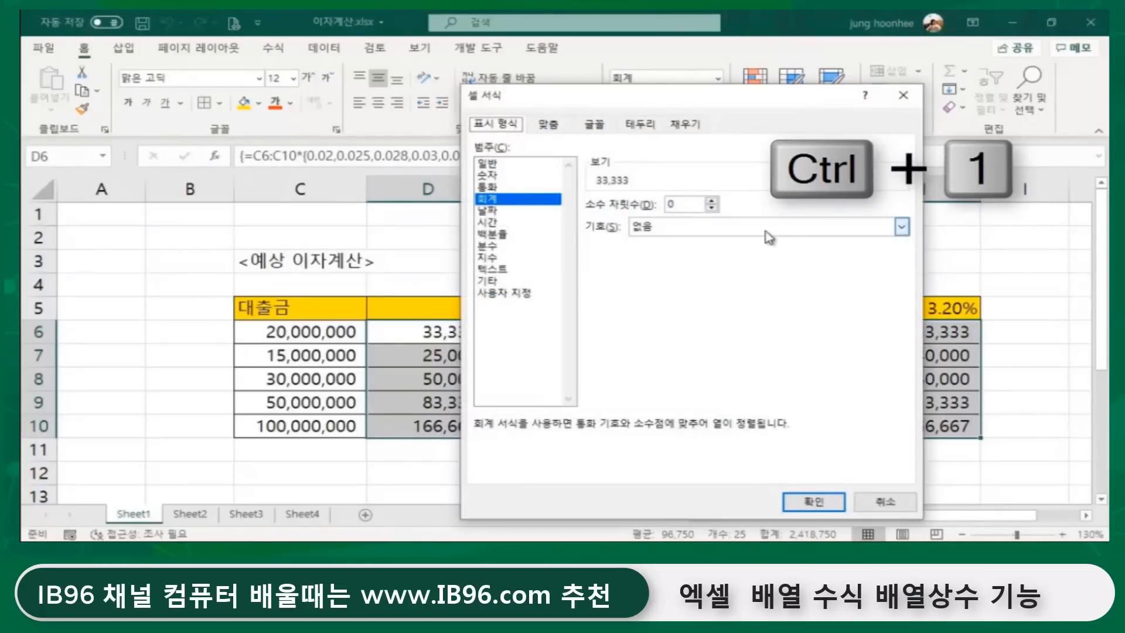
click(900, 226)
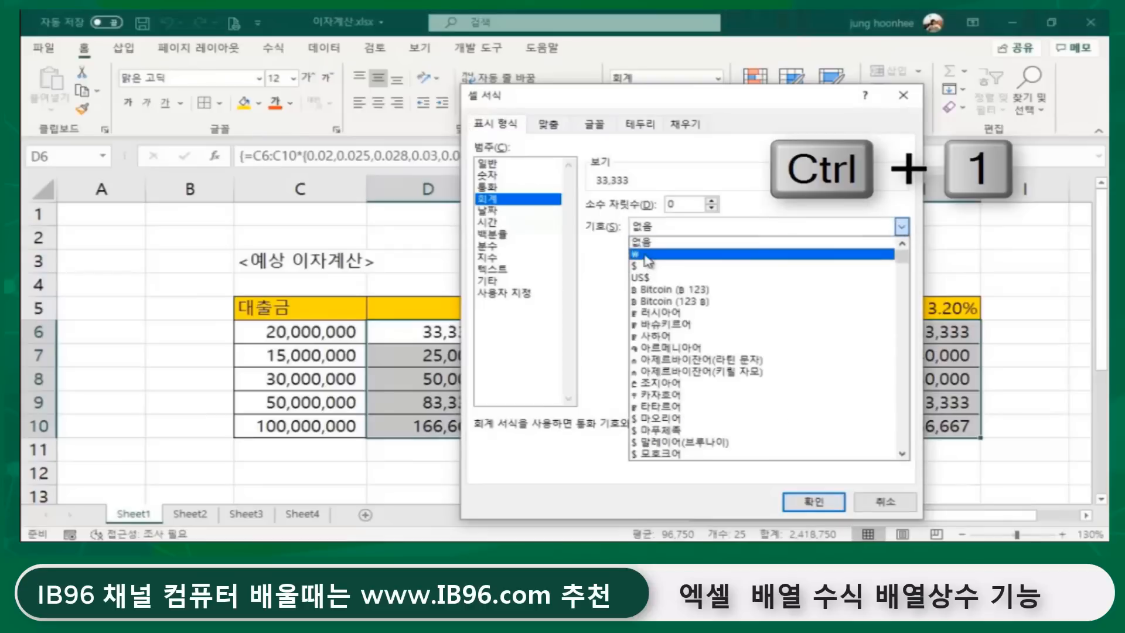
click(644, 253)
click(813, 502)
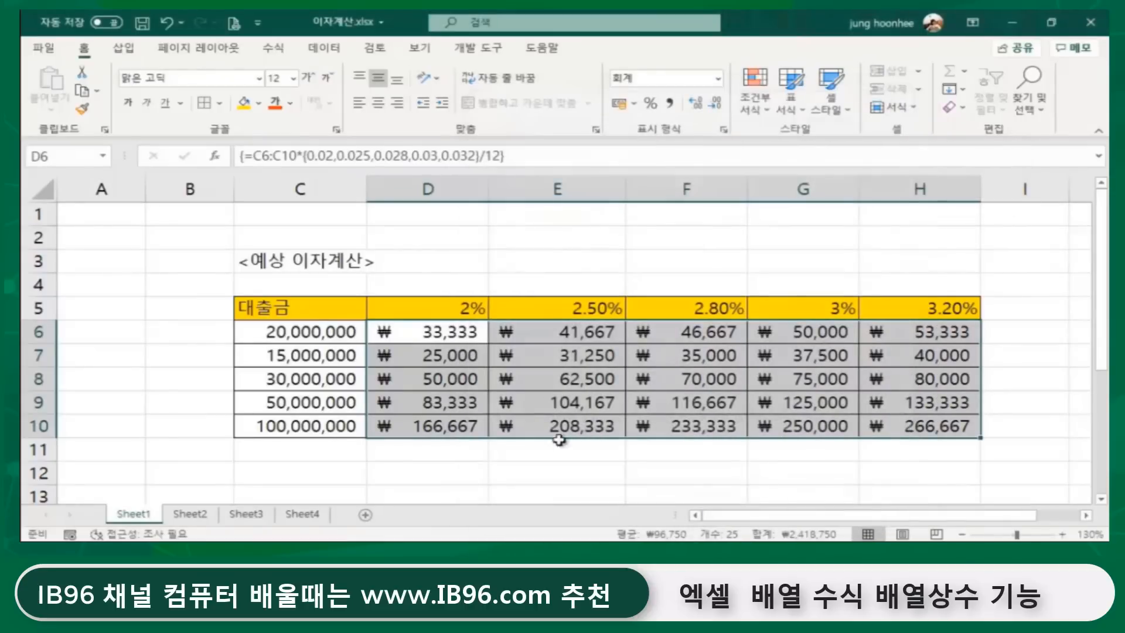
click(724, 484)
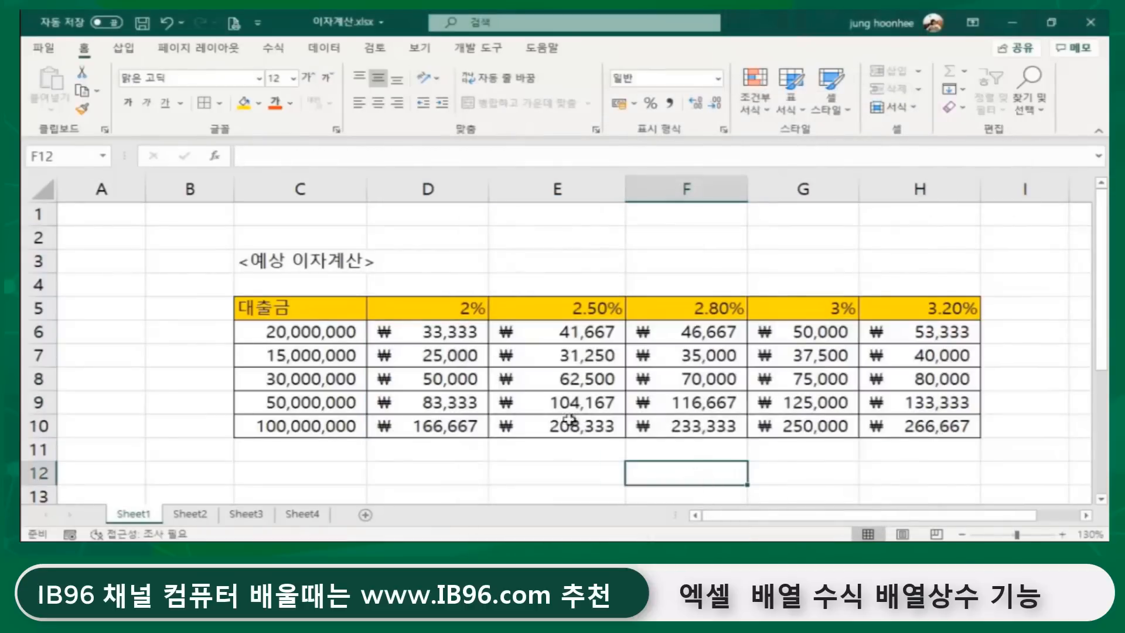
Try to edit the array formula of the interest amounts in D6:H10 to test the sheet protection
click(565, 263)
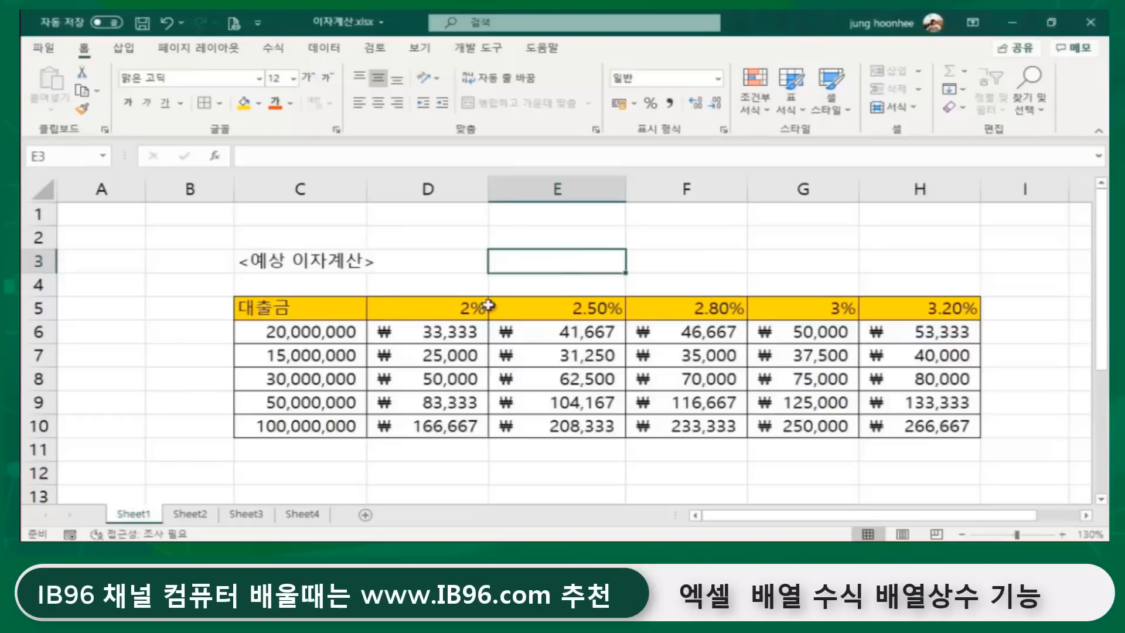
drag(404, 332, 937, 417)
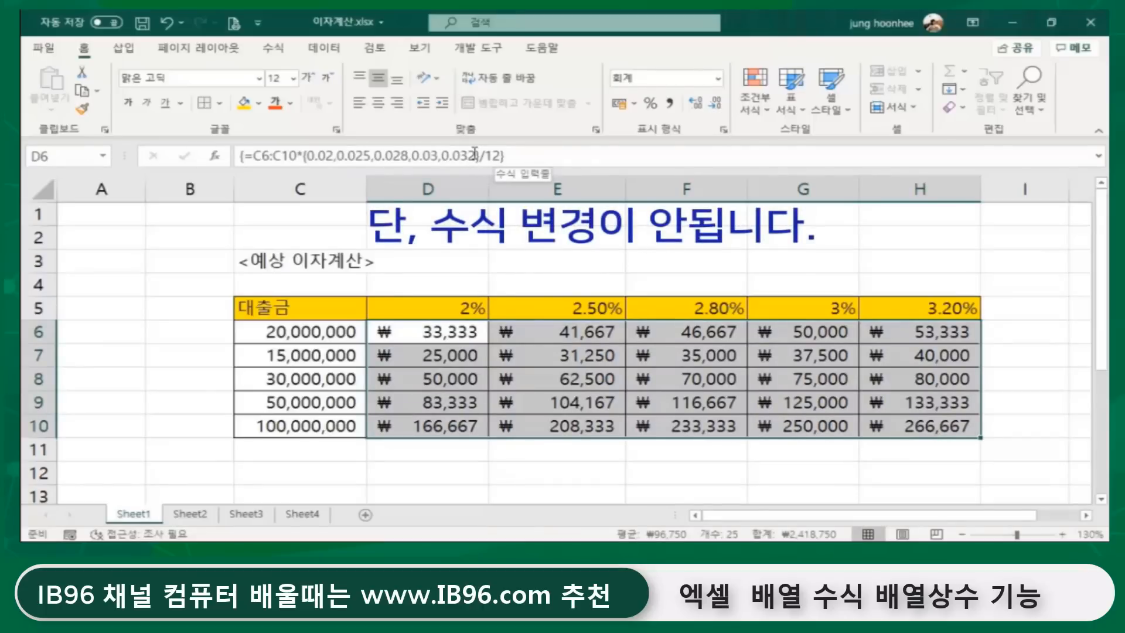
click(474, 153)
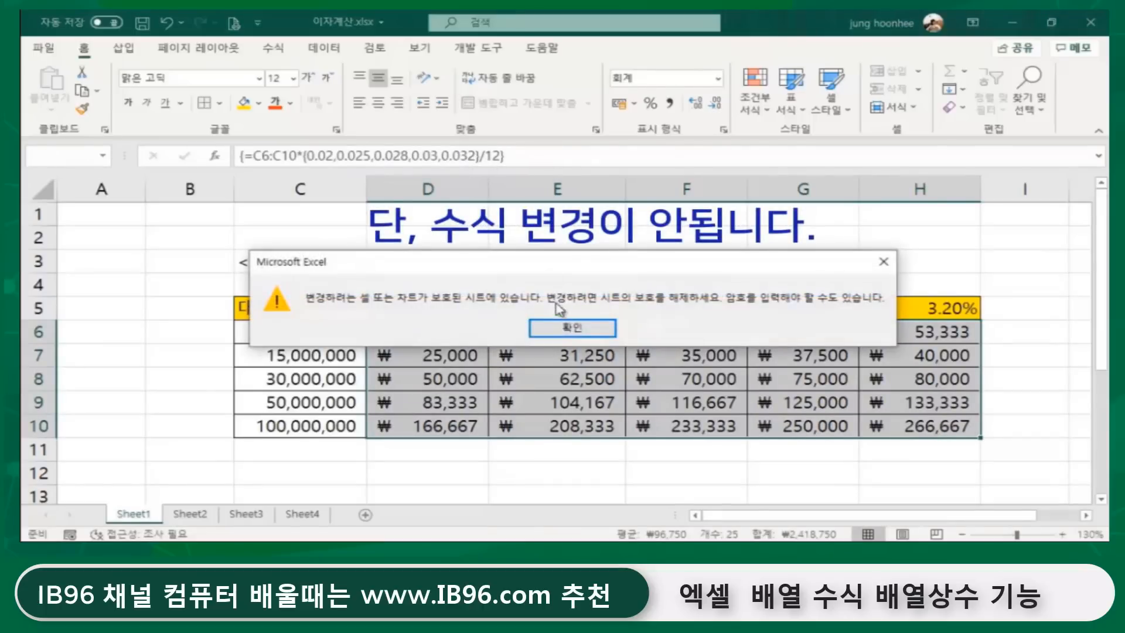
click(560, 327)
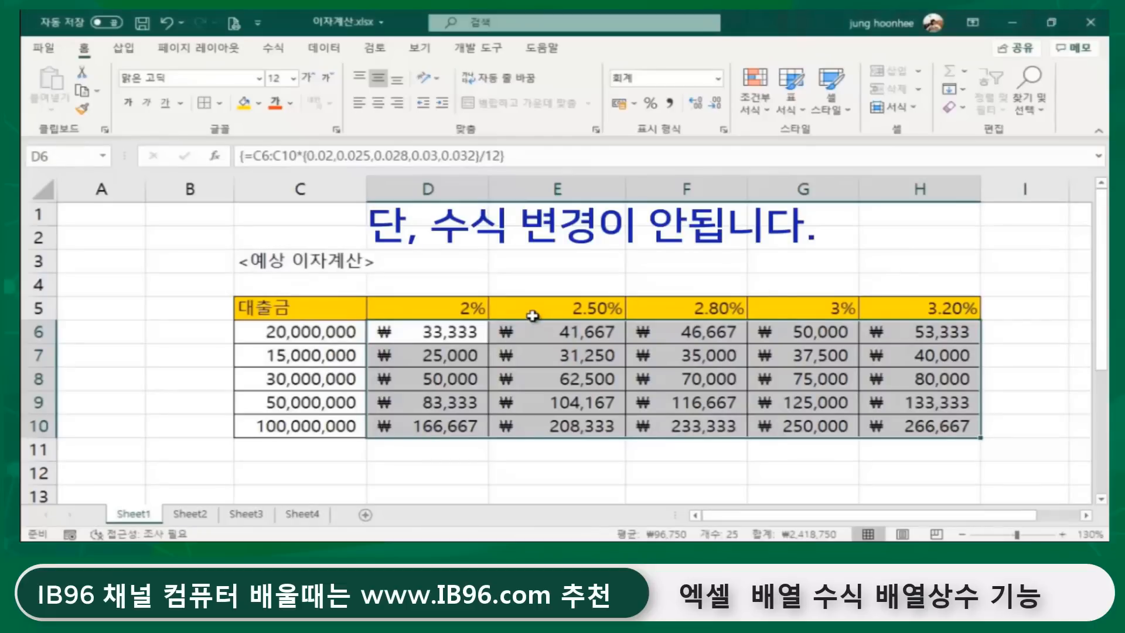
Select the interest table C5:H10 and unprotect Sheet1 by entering the sheet password
click(305, 330)
click(351, 303)
drag(351, 303, 914, 420)
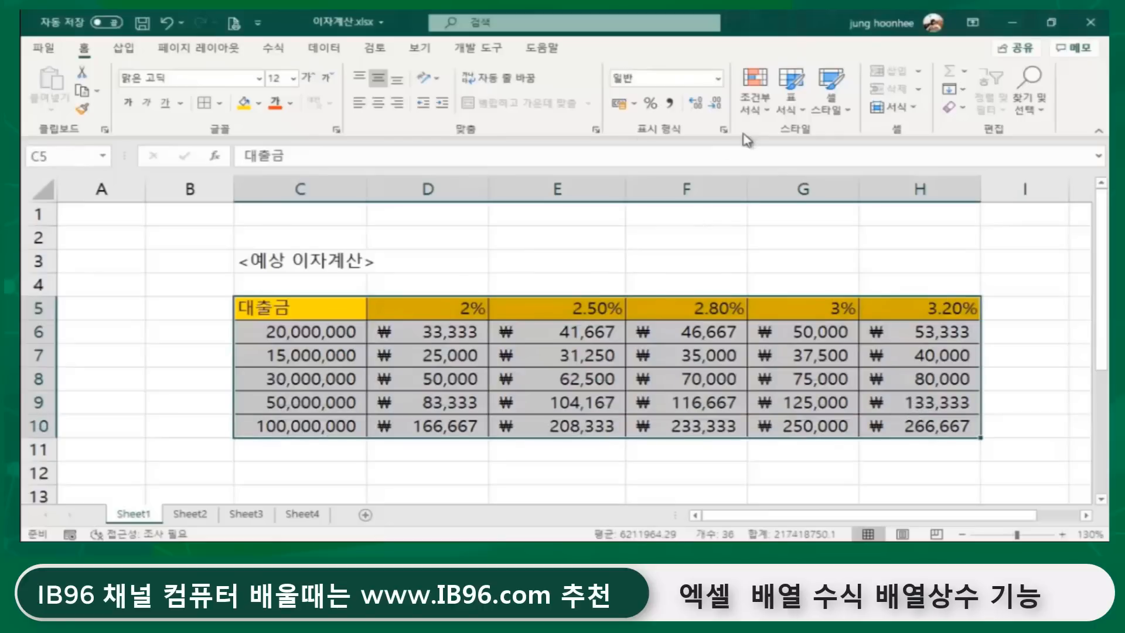
click(374, 49)
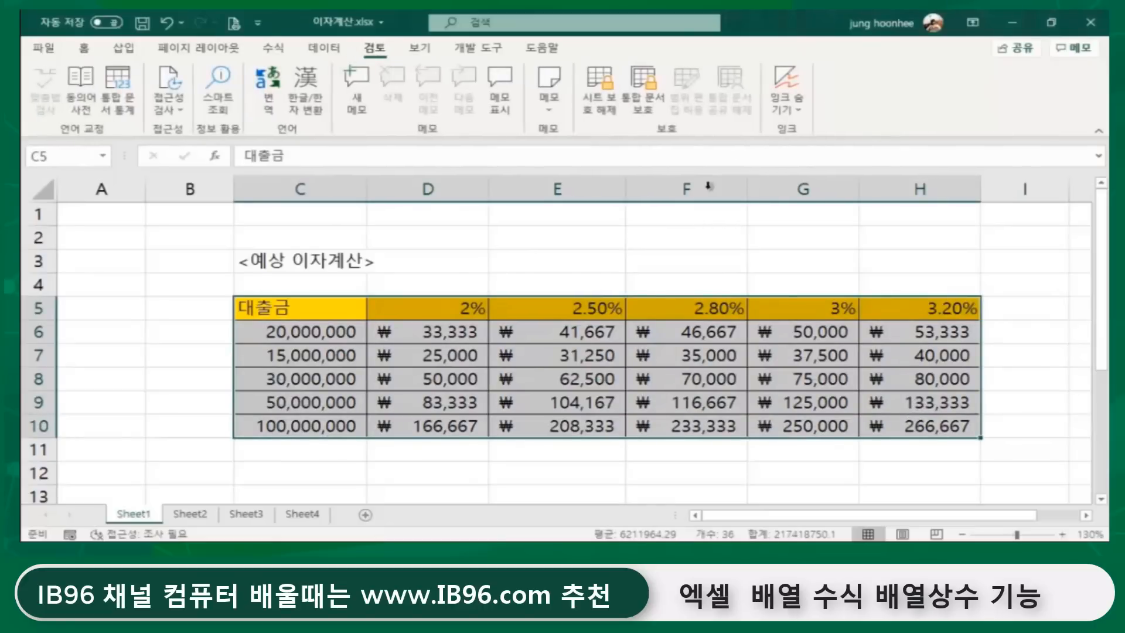
click(601, 86)
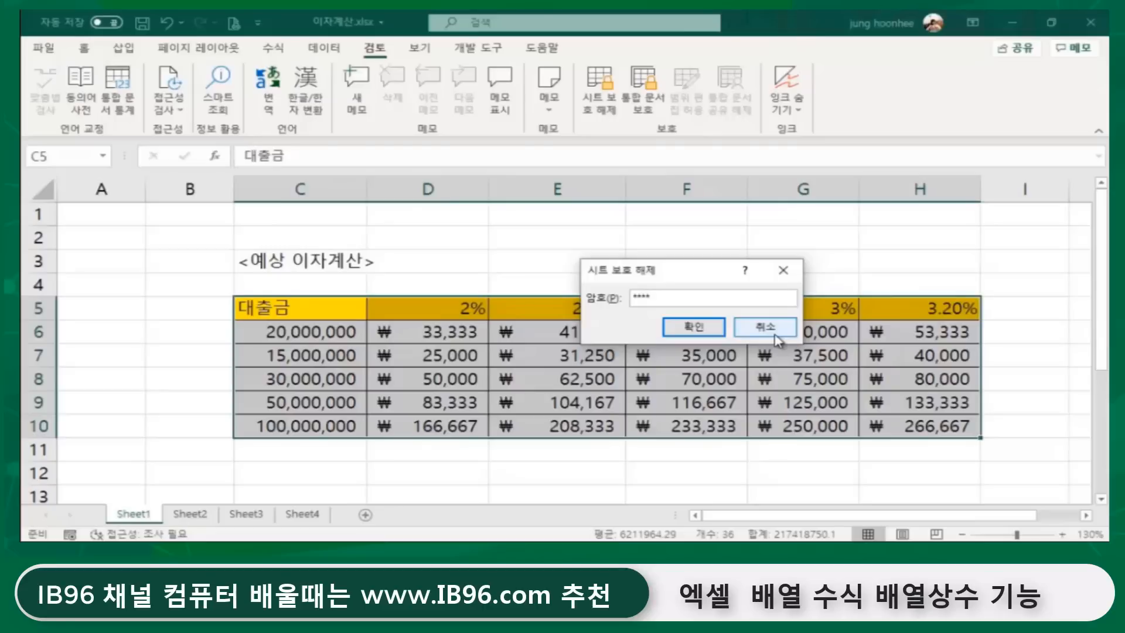
key(Return)
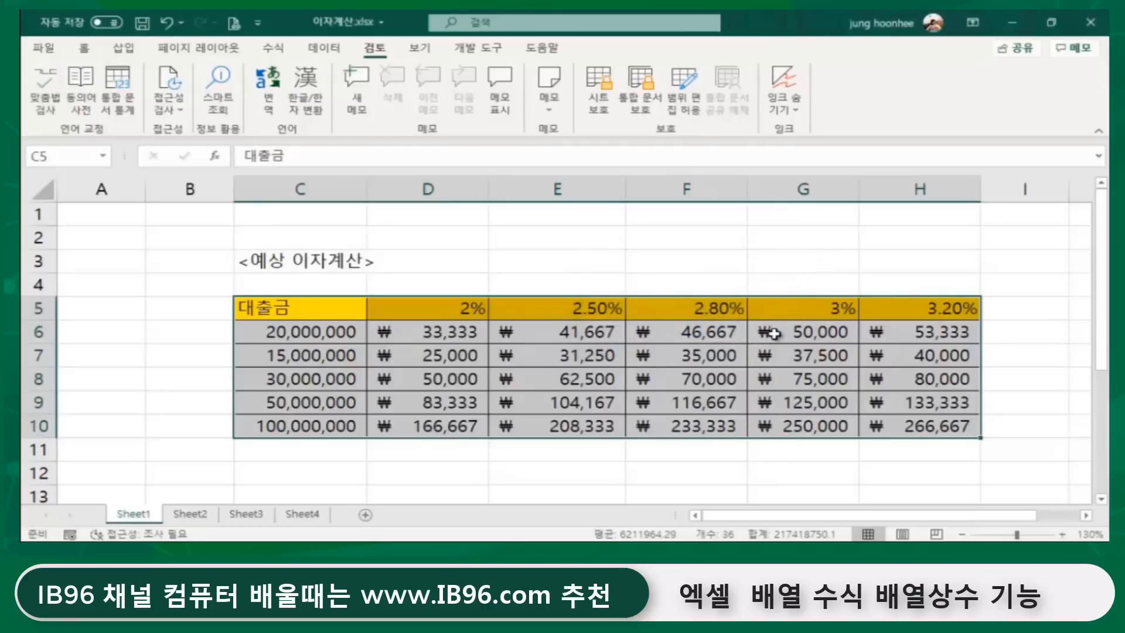
Check the interest table cells and the available formatting commands on the unprotected sheet
click(600, 443)
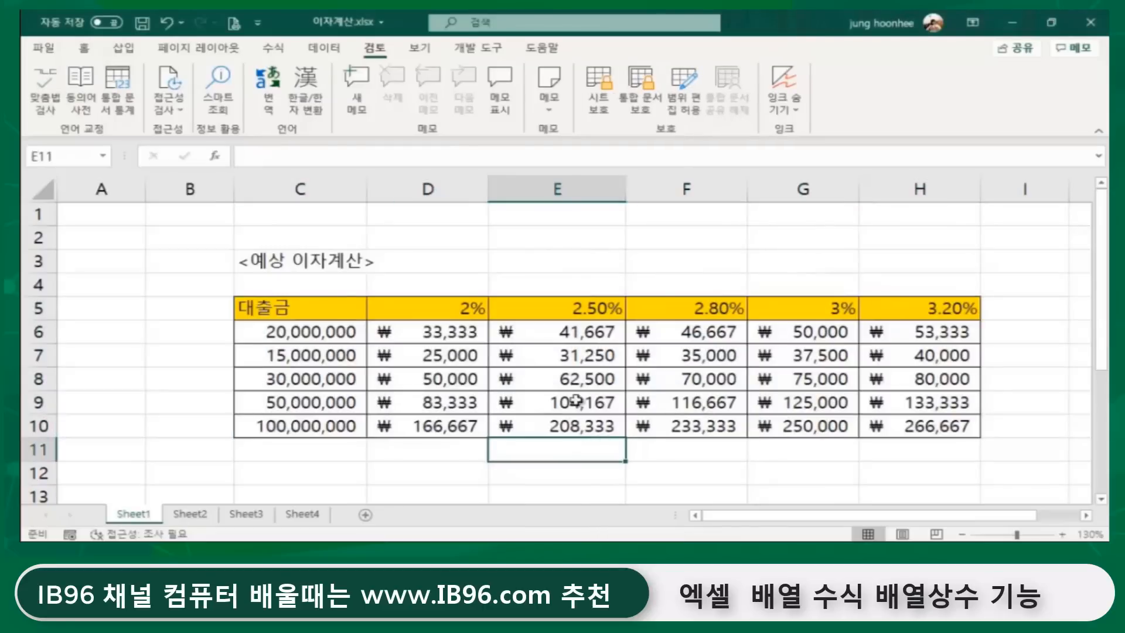
click(322, 316)
click(83, 48)
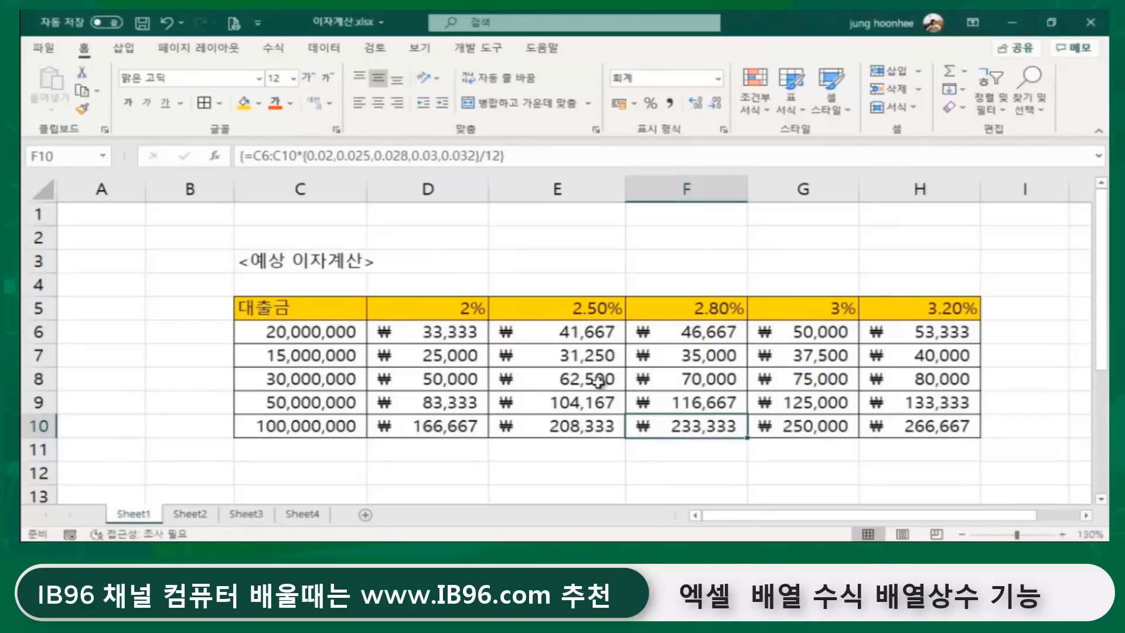
Look through Sheet2, Sheet3 and Sheet4, and return to the interest table on Sheet1
click(198, 514)
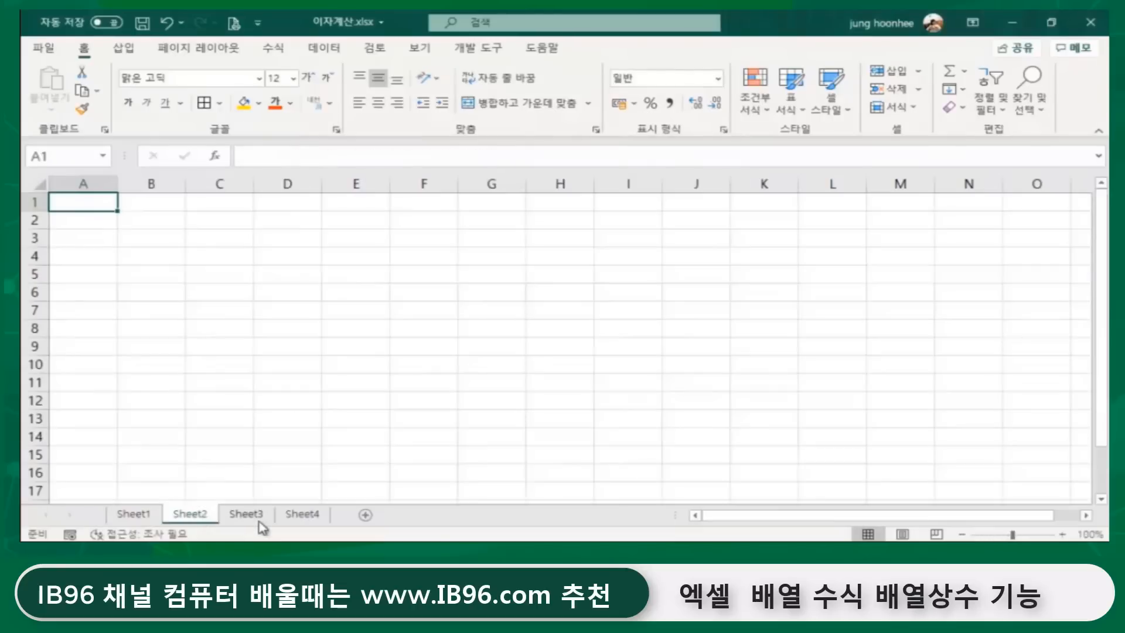
click(258, 519)
click(301, 513)
click(133, 515)
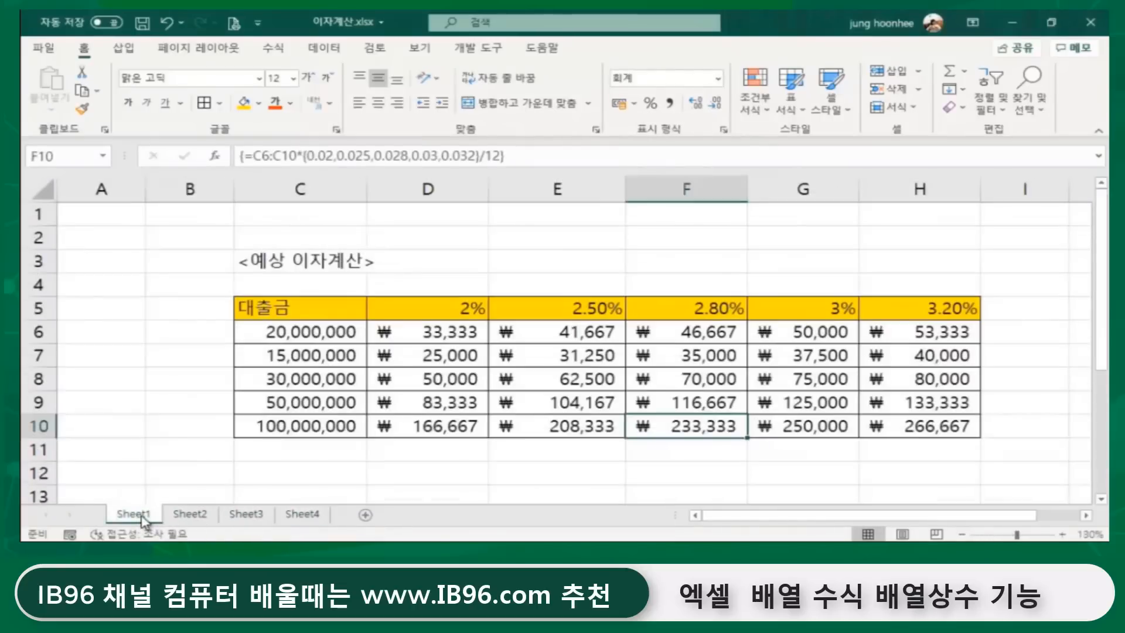
Rename Sheet1, which holds the interest table, as 이자계산1안
double_click(139, 516)
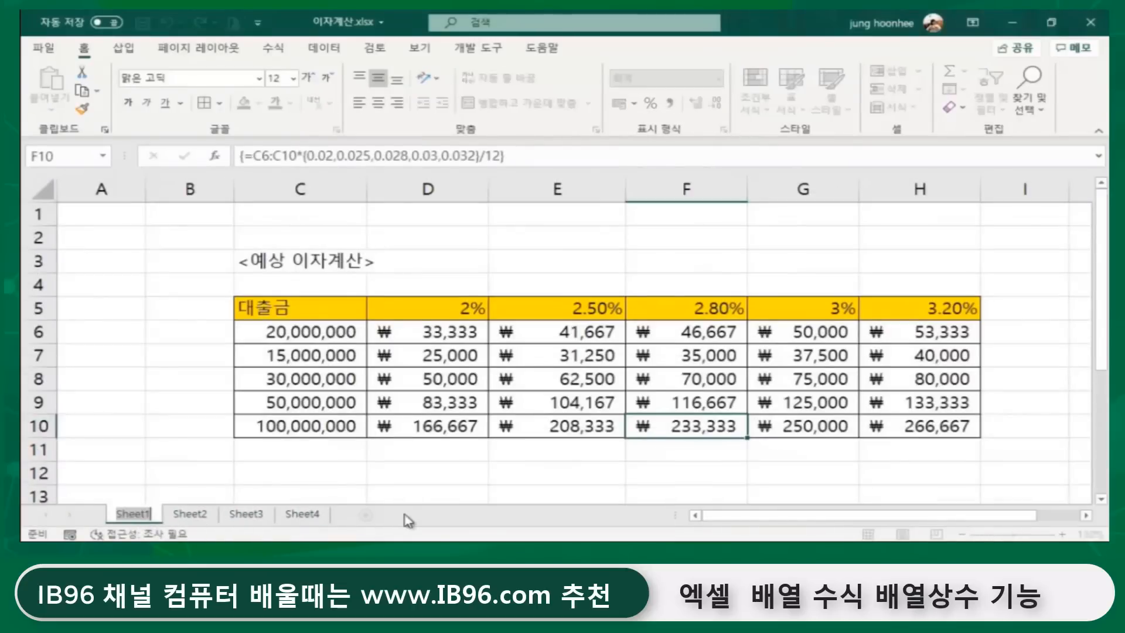
text(이자)
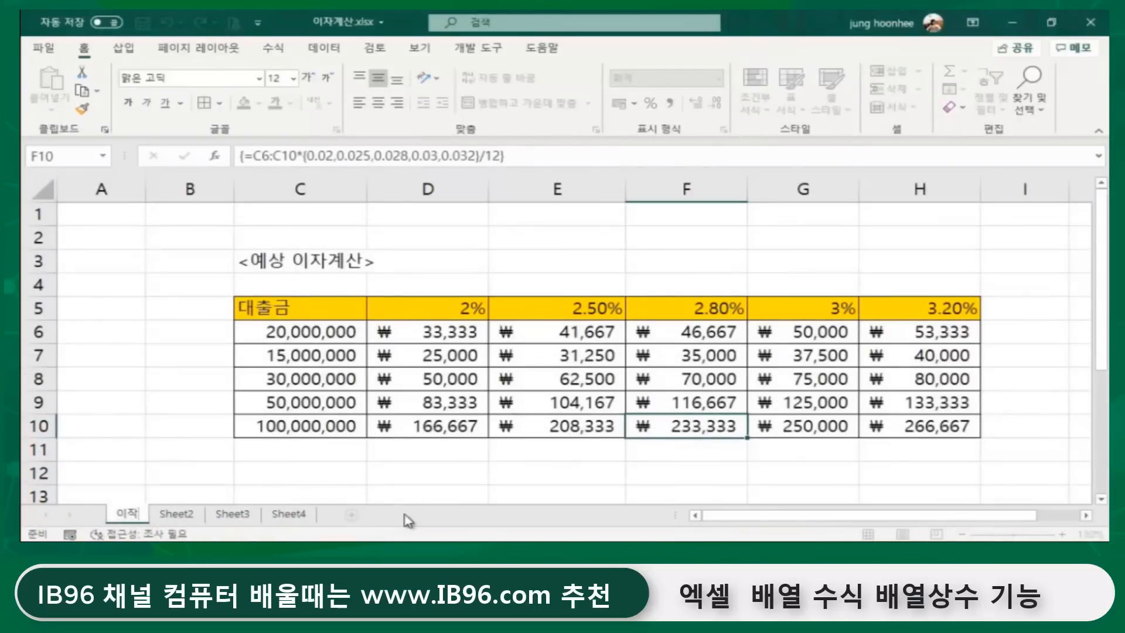
text(계산)
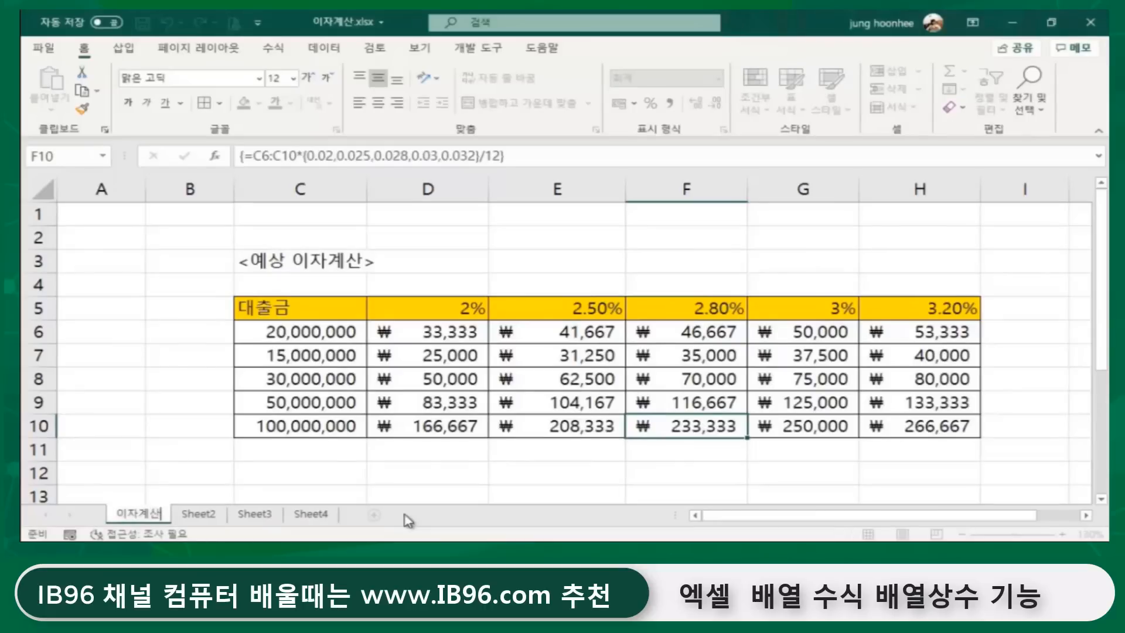
text(1)
text( ㅇ)
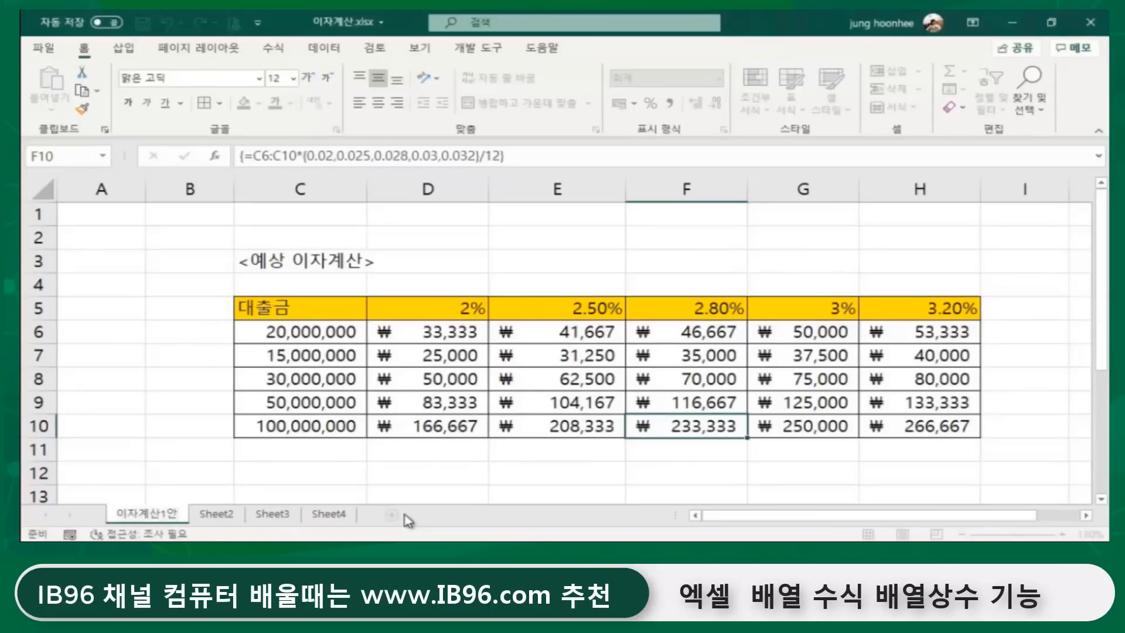
key(Return)
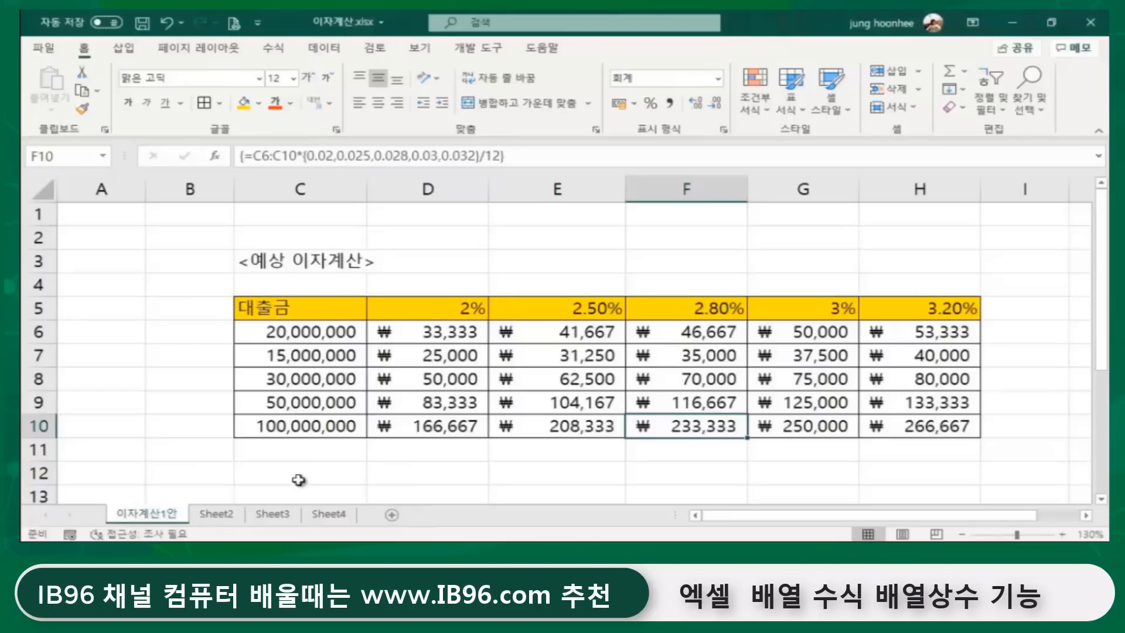
Set the tab color of the 이자계산1안 sheet to light orange and switch to Sheet2
right_click(157, 515)
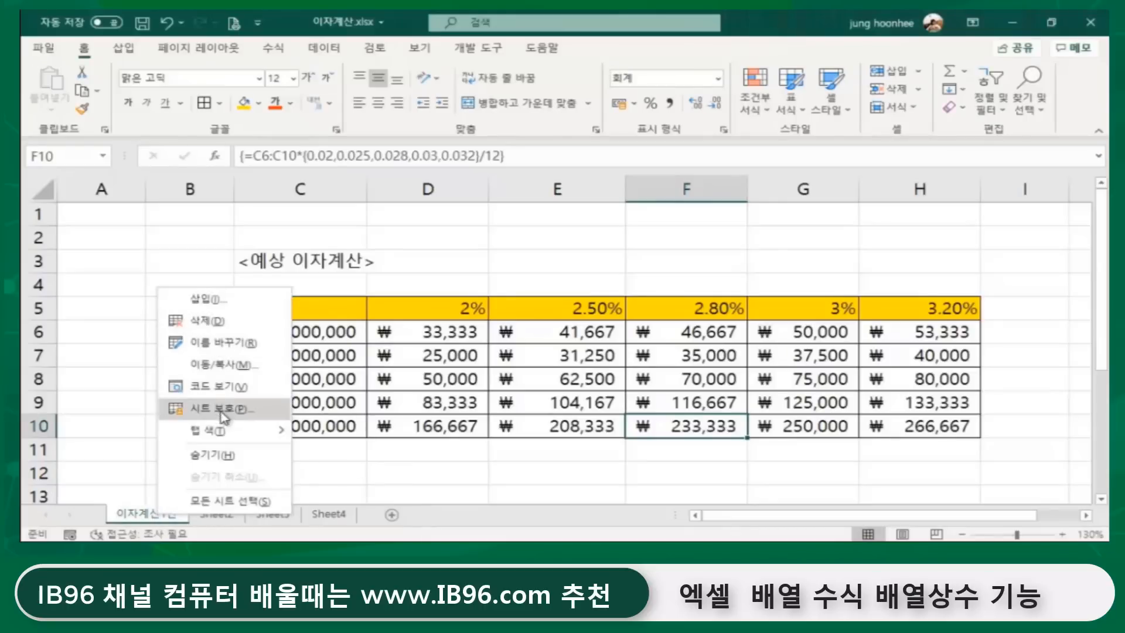
mouse_move(213, 431)
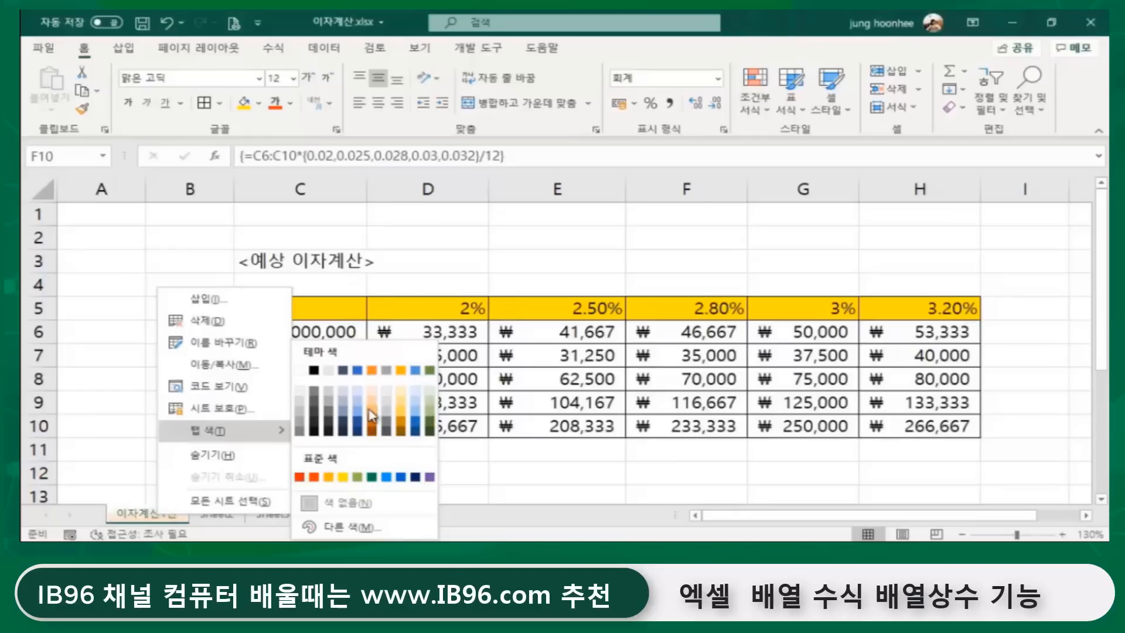
click(409, 423)
click(151, 465)
click(218, 514)
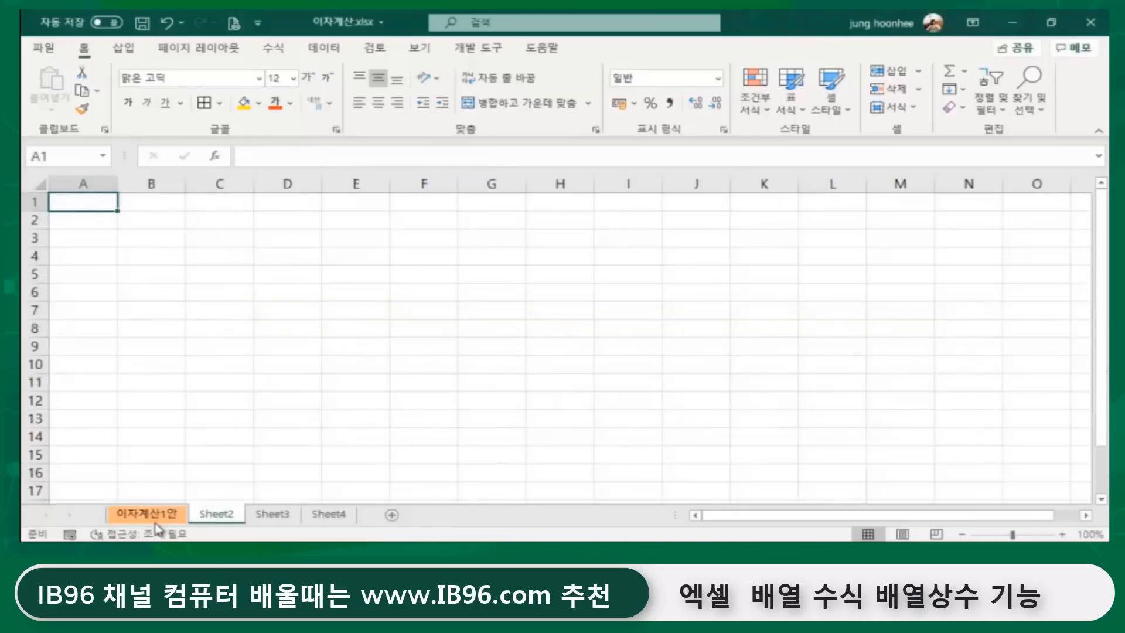
Look through the 이자계산1안 sheet, Sheet2, Sheet3 and Sheet4 to compare them, ending on 이자계산1안
click(154, 516)
click(217, 515)
click(280, 515)
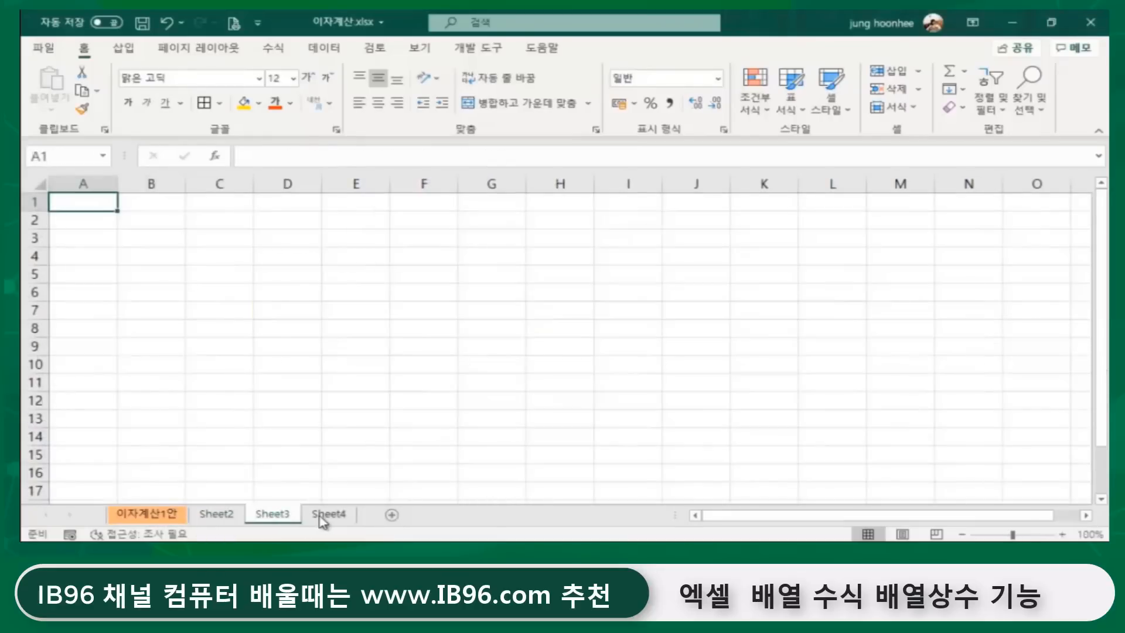
click(328, 516)
click(147, 515)
click(218, 524)
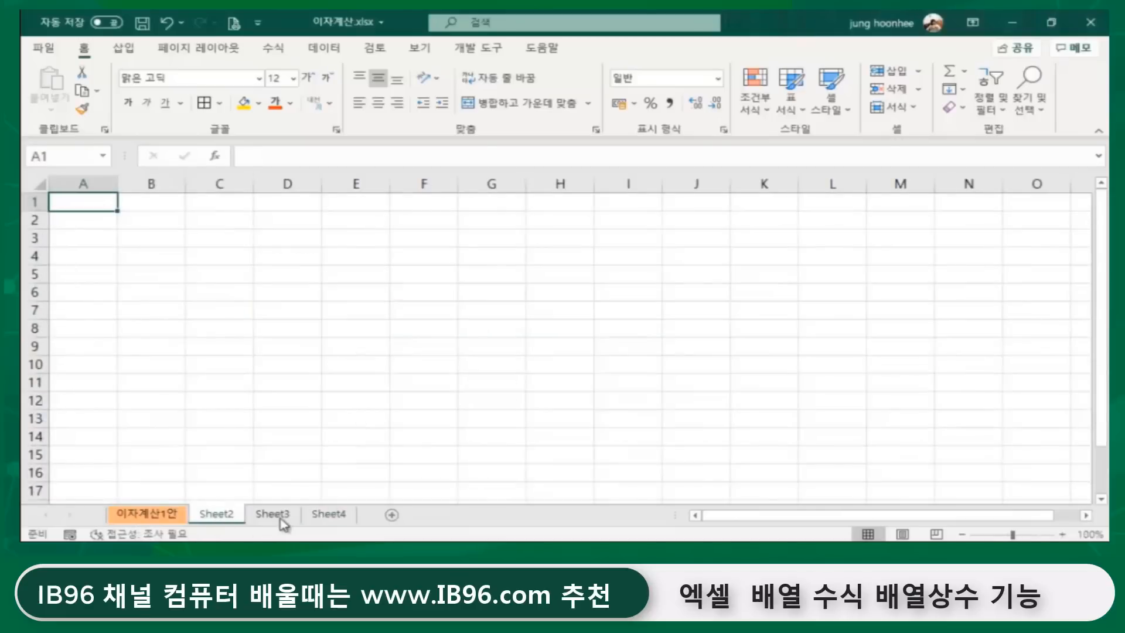
click(282, 518)
click(325, 518)
click(171, 520)
click(217, 516)
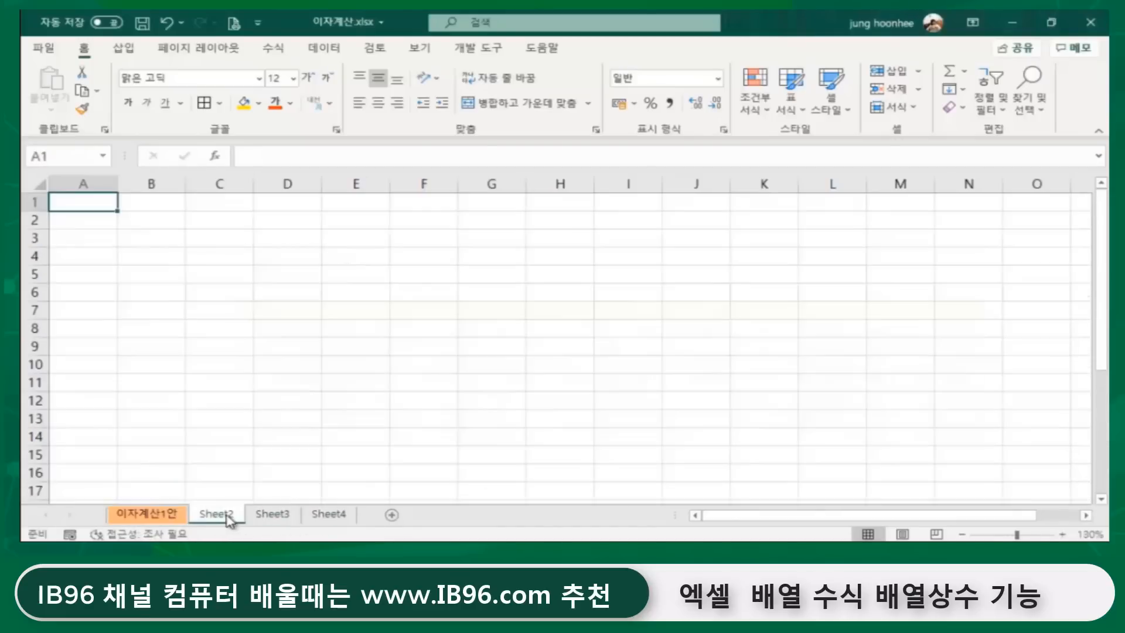
click(280, 518)
click(344, 518)
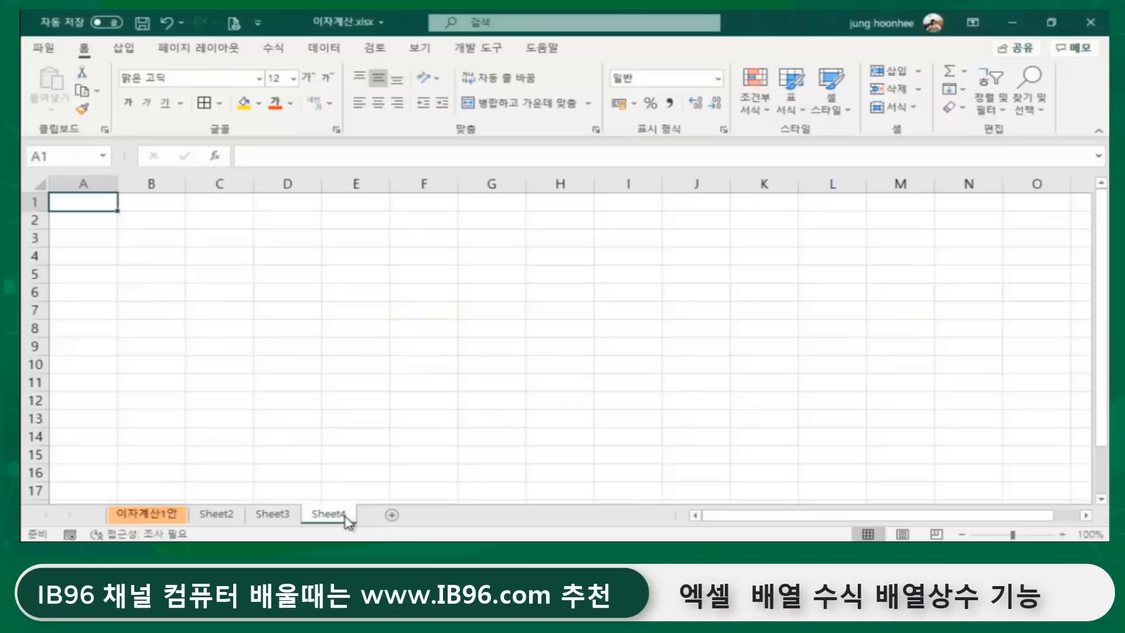
click(205, 519)
click(155, 518)
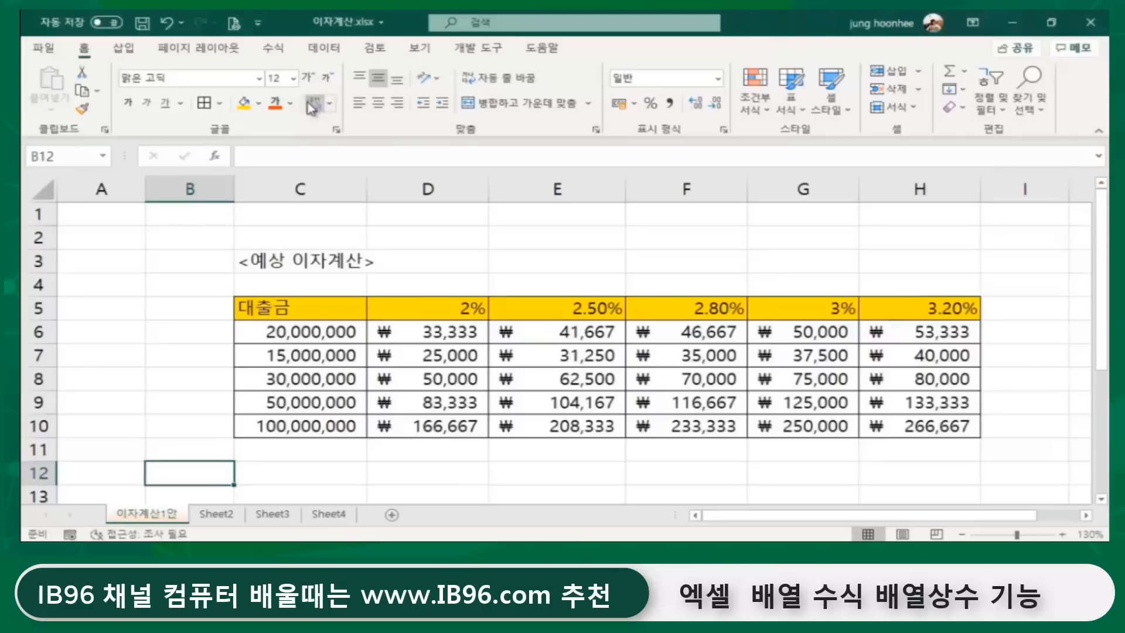
Protect the workbook structure with a password, entering and re-entering it in the password fields
click(375, 49)
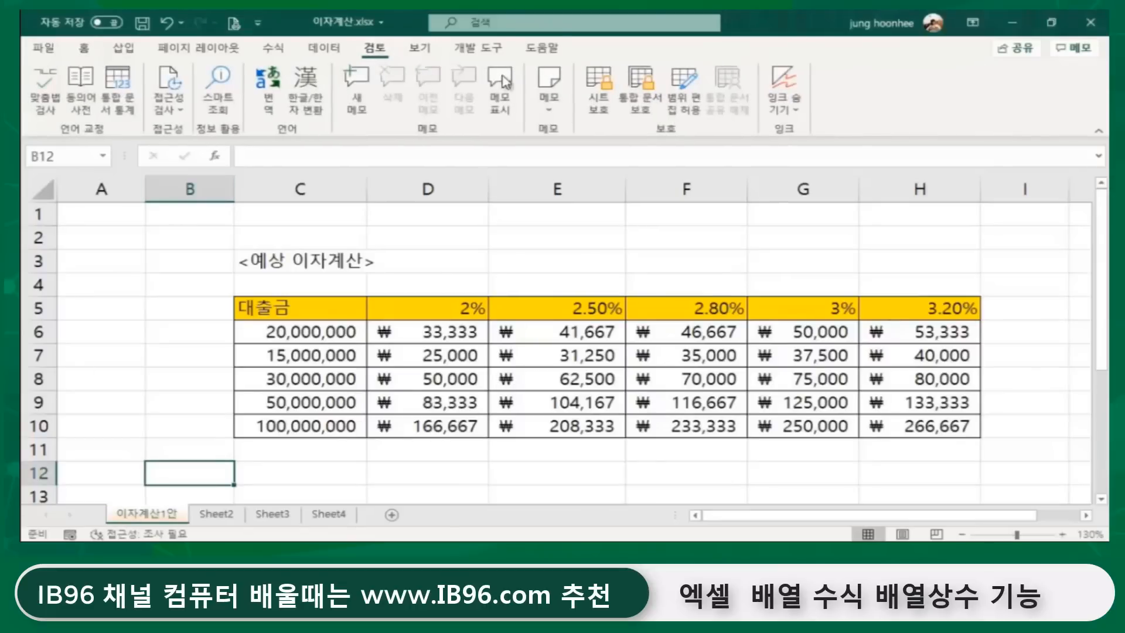
click(645, 88)
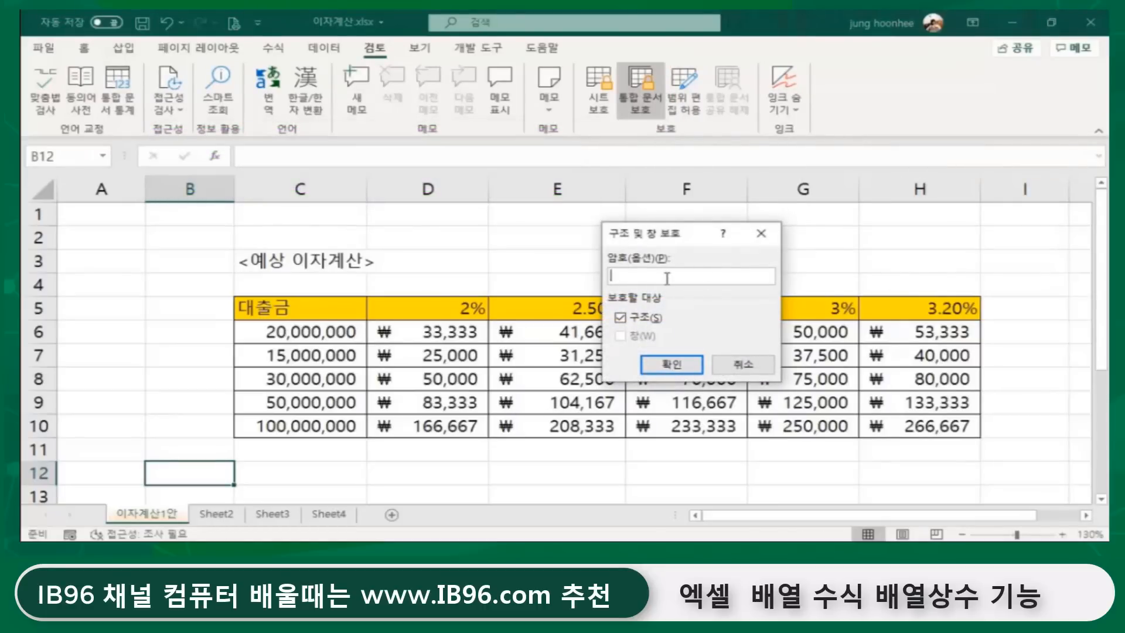
text(****)
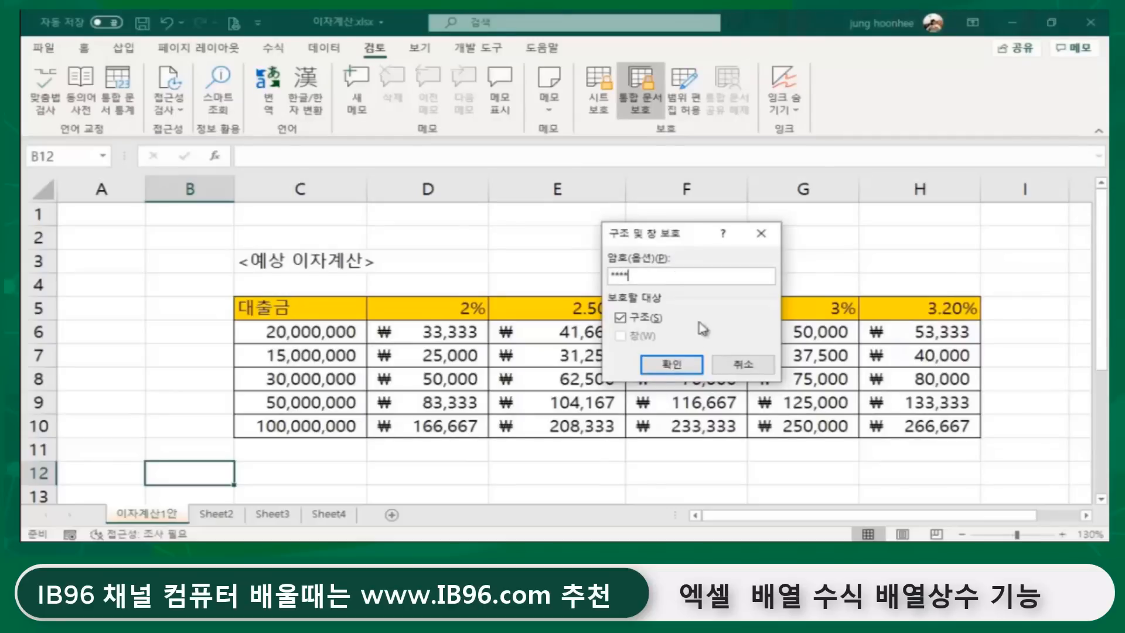
click(686, 367)
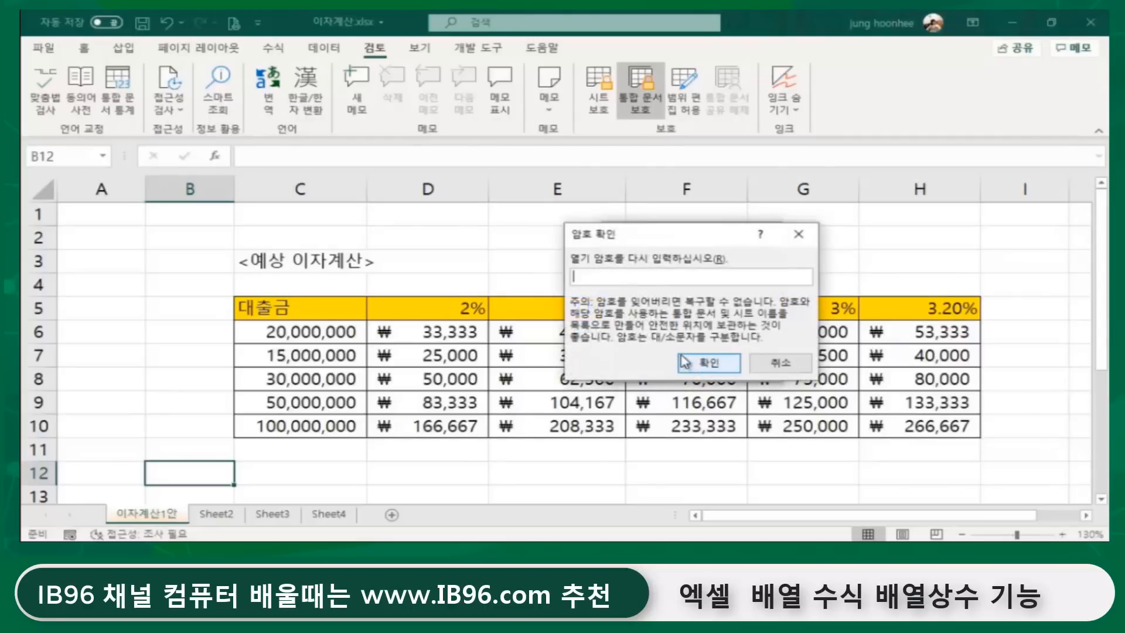
text(***)
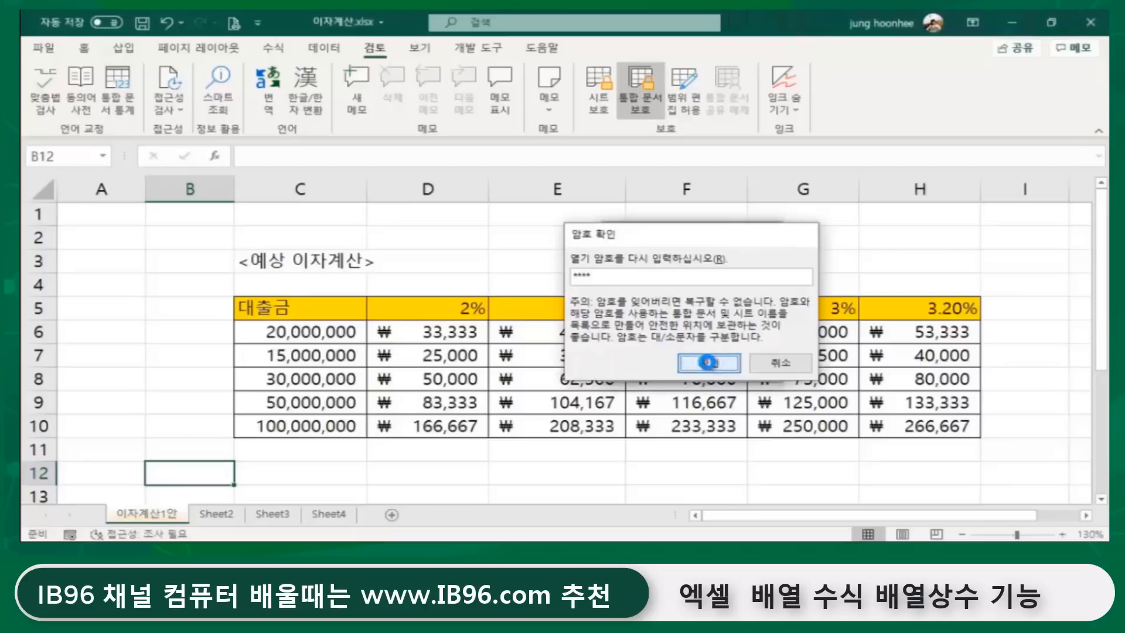
click(682, 362)
click(581, 253)
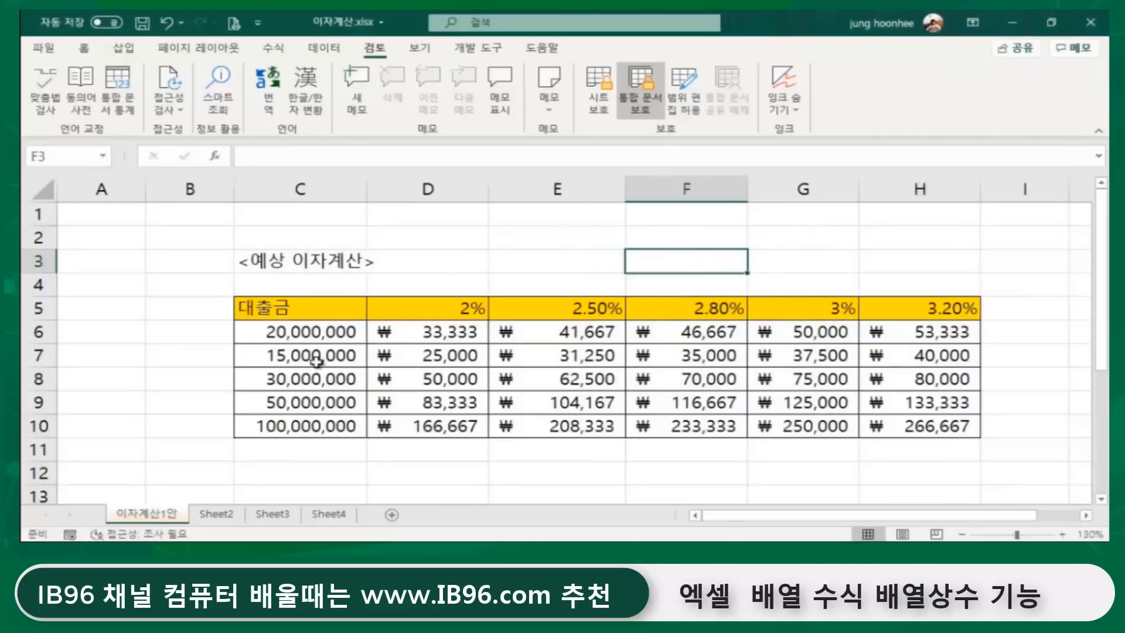
Check on Sheet2 whether sheet commands such as delete and rename are available in the structure-protected workbook
click(303, 494)
click(218, 516)
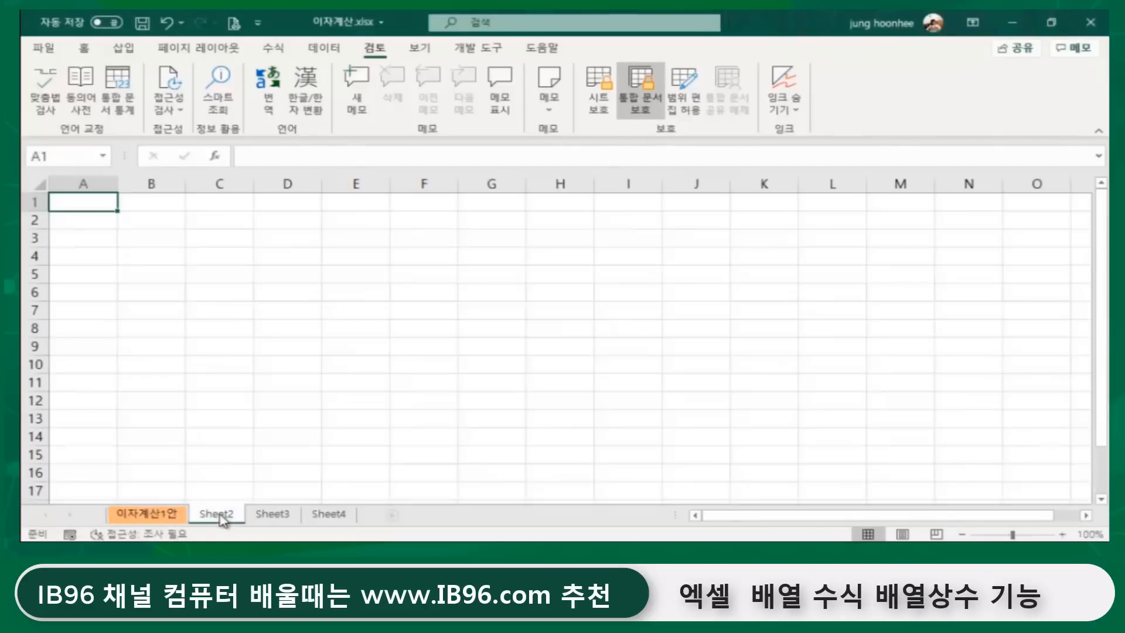
click(149, 520)
click(207, 518)
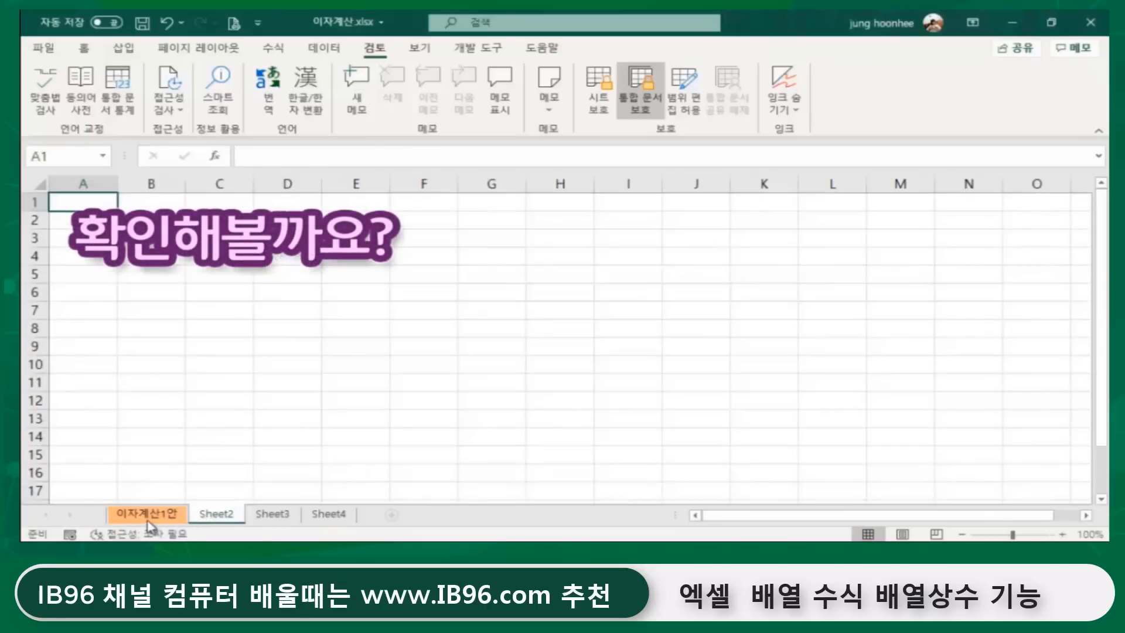
click(156, 523)
click(218, 519)
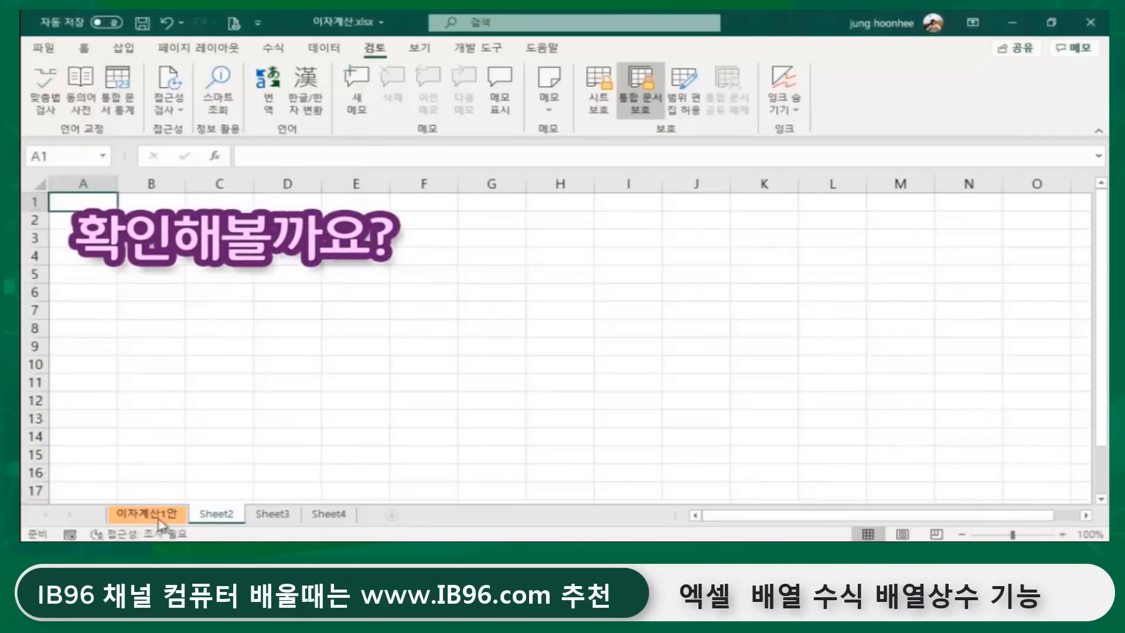
right_click(217, 514)
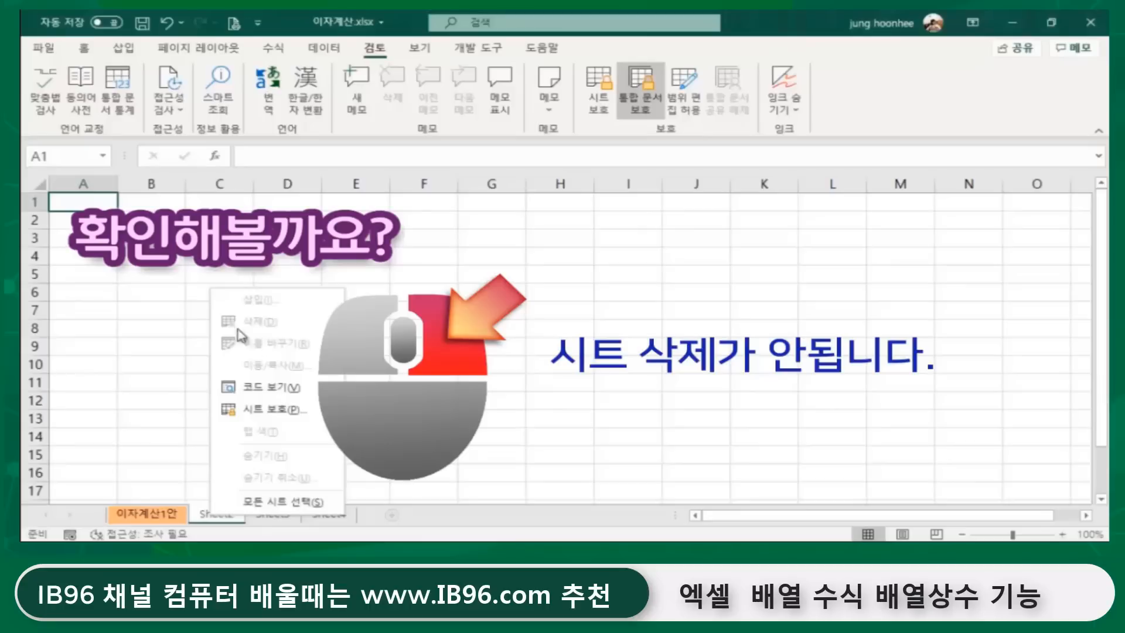
click(555, 422)
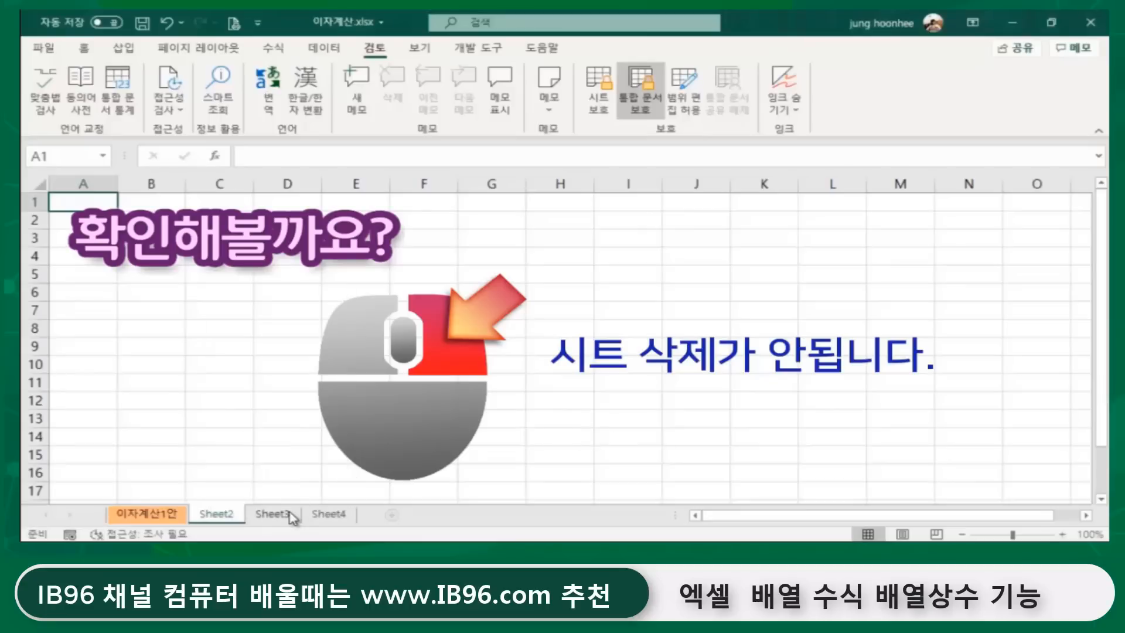
Look through Sheet2, Sheet3 and Sheet4 in the protected workbook and return to the 이자계산1안 sheet
click(283, 518)
click(225, 518)
click(271, 518)
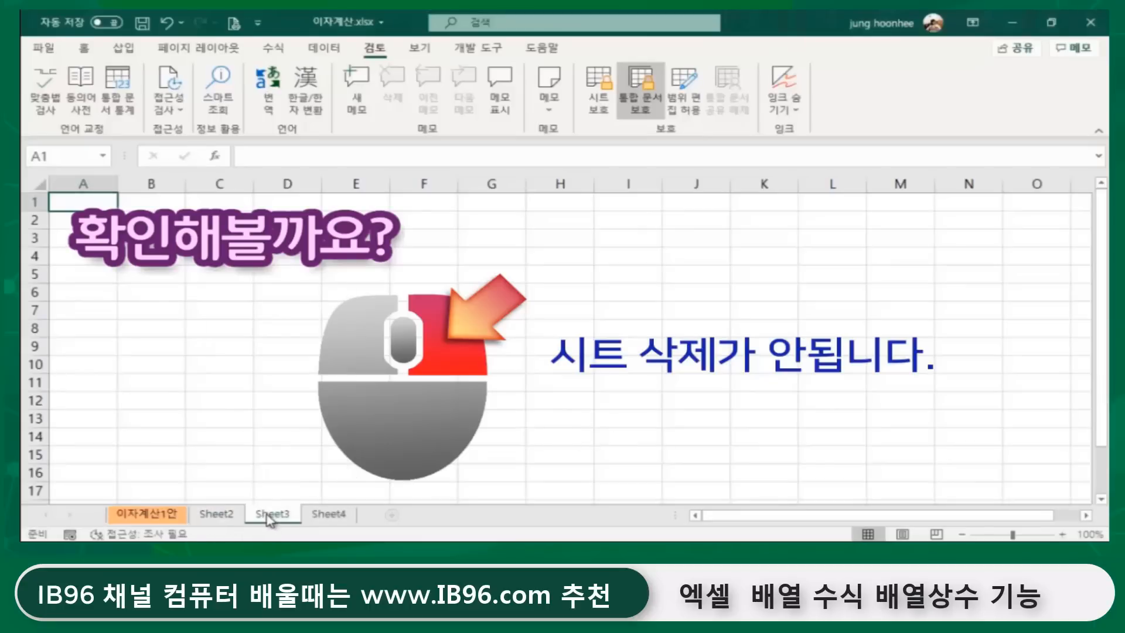
click(328, 518)
click(218, 518)
click(271, 518)
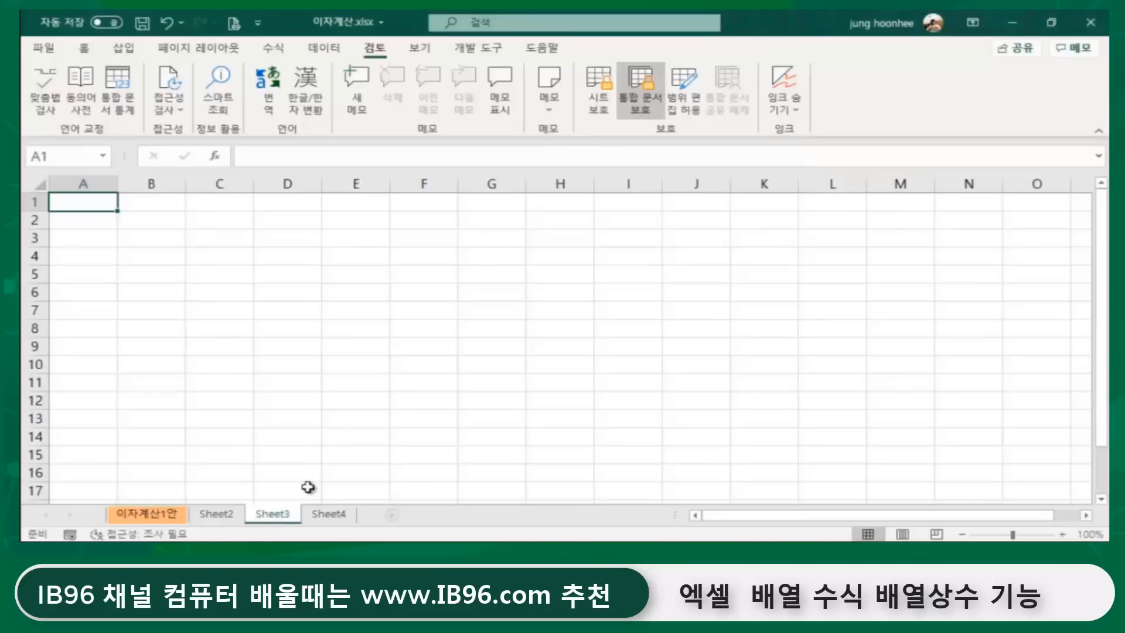
click(331, 518)
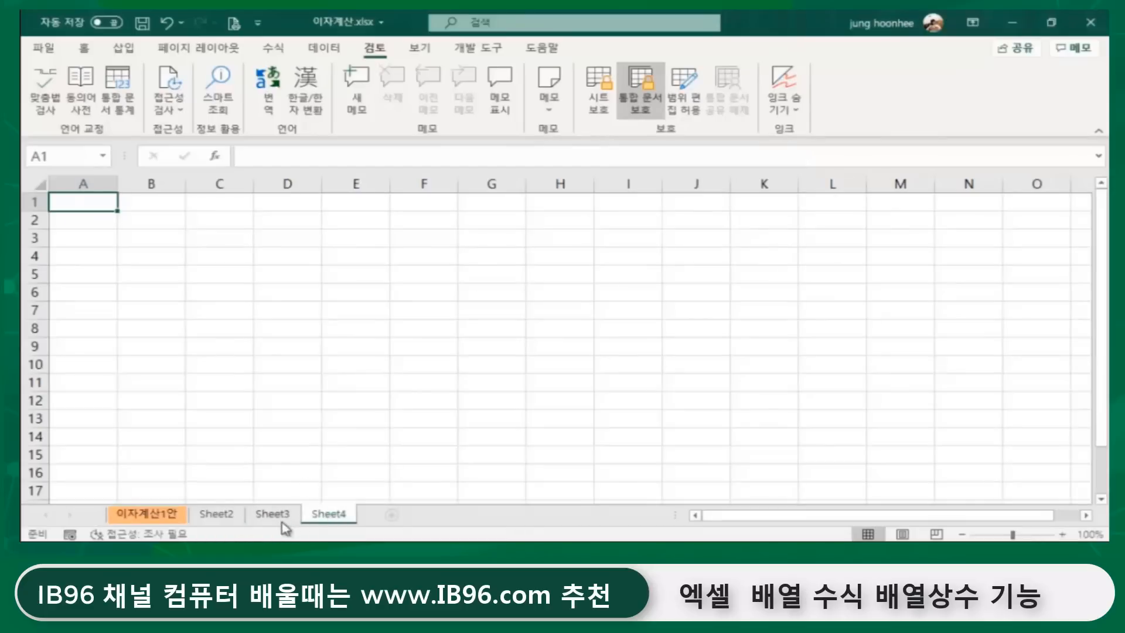
click(214, 521)
click(288, 519)
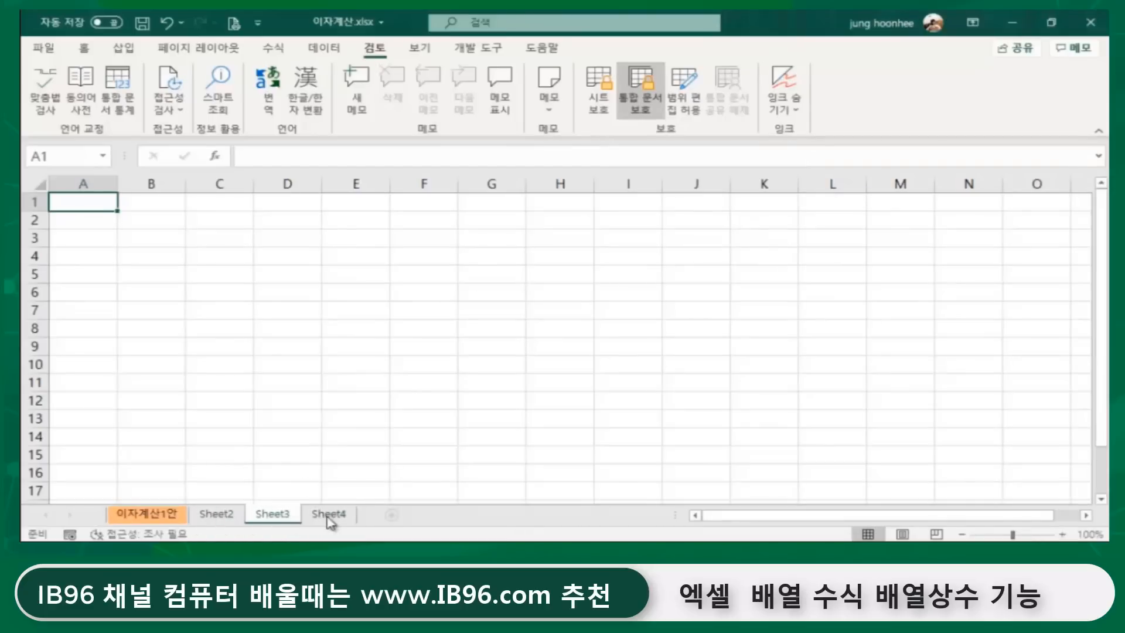
click(326, 519)
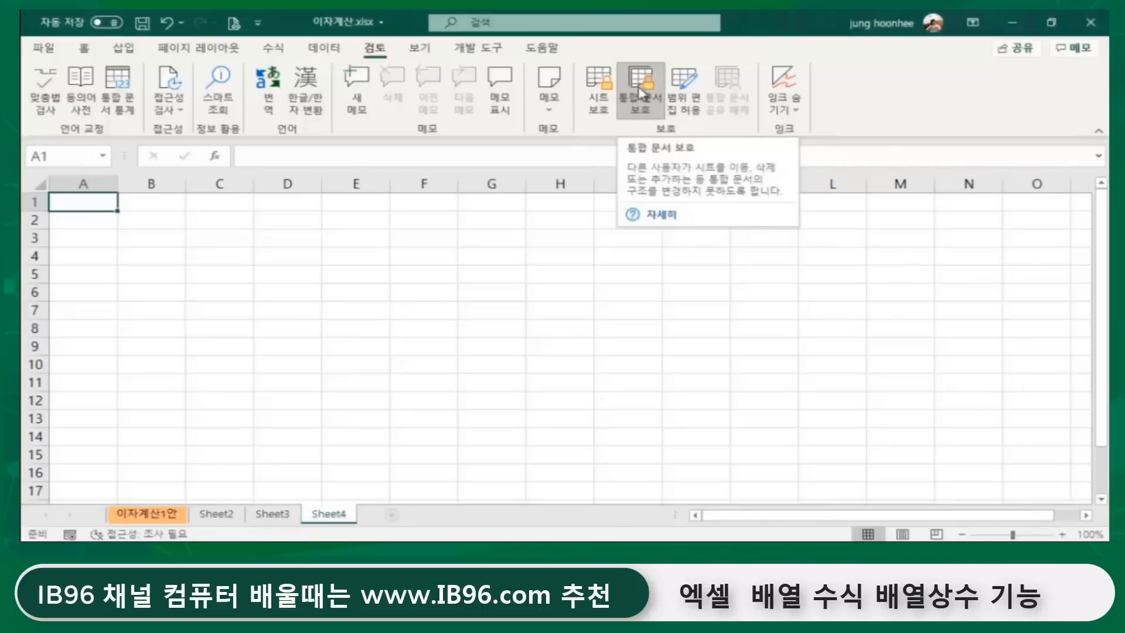
click(163, 517)
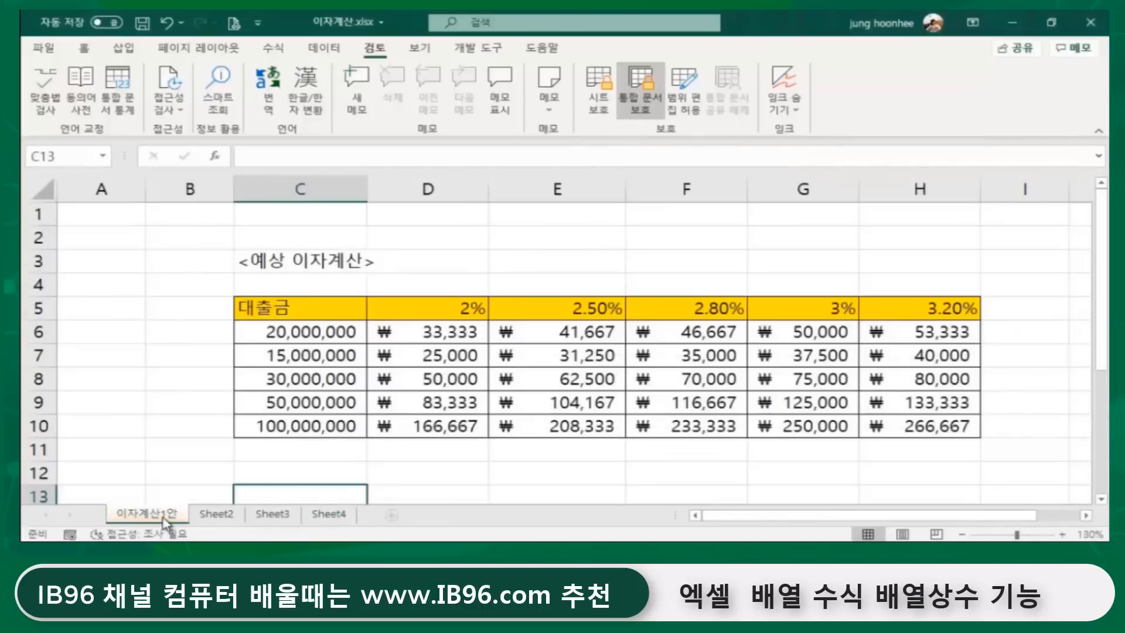
mouse_move(163, 515)
mouse_down()
mouse_move(283, 507)
mouse_move(146, 508)
mouse_move(235, 507)
mouse_move(174, 511)
mouse_up()
click(159, 491)
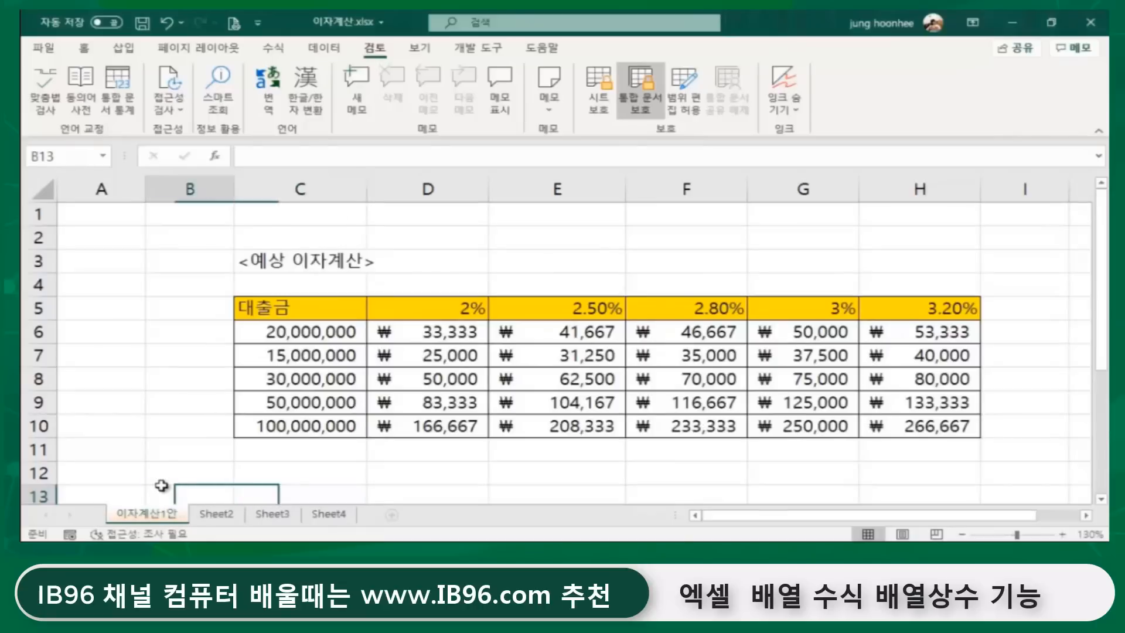
Go to Sheet4 and remove the workbook structure protection by entering the workbook password
click(218, 515)
click(290, 517)
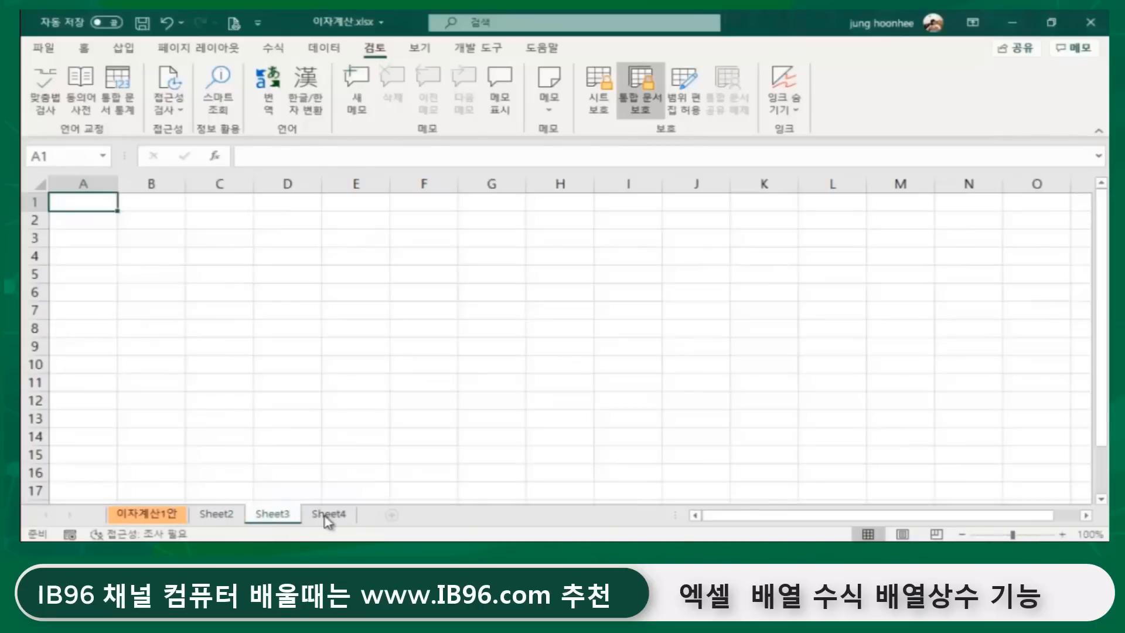
click(326, 518)
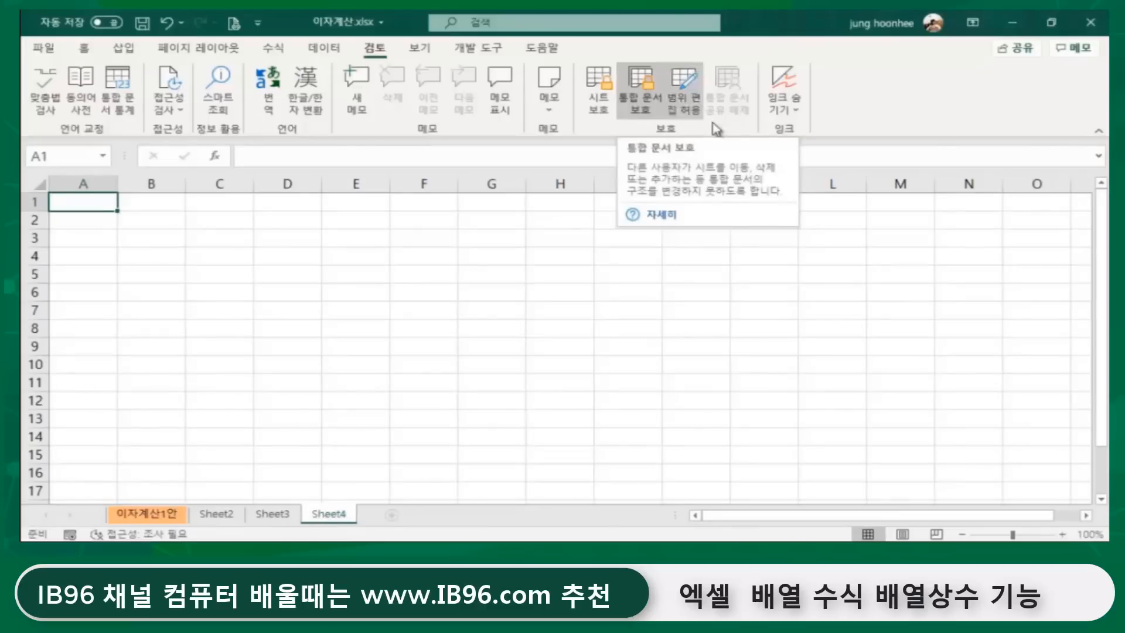
click(644, 93)
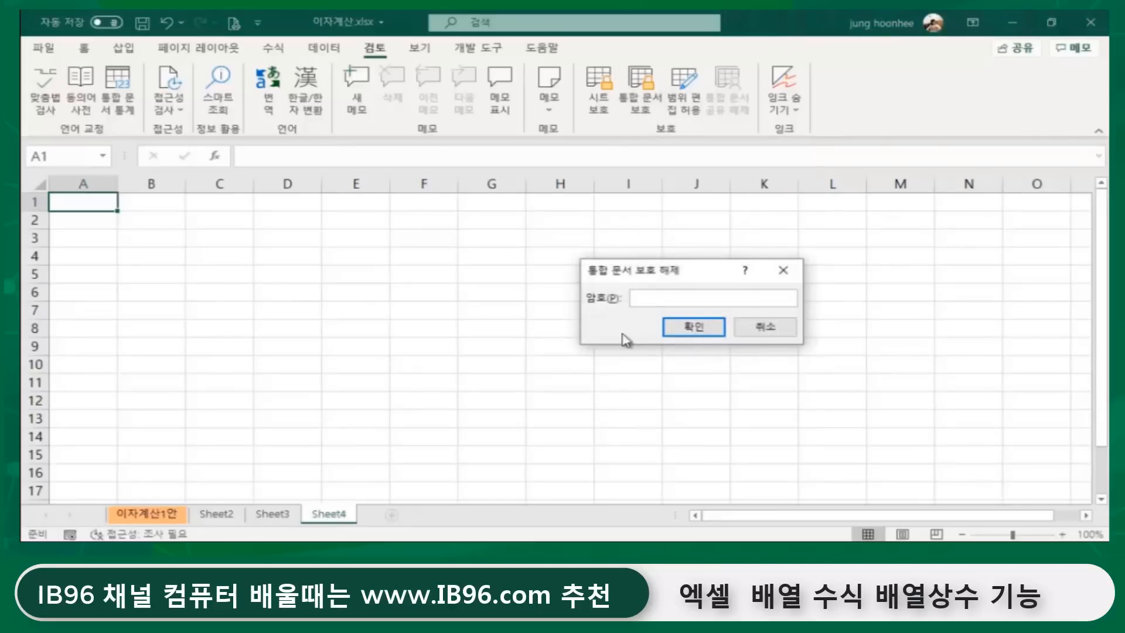
click(717, 319)
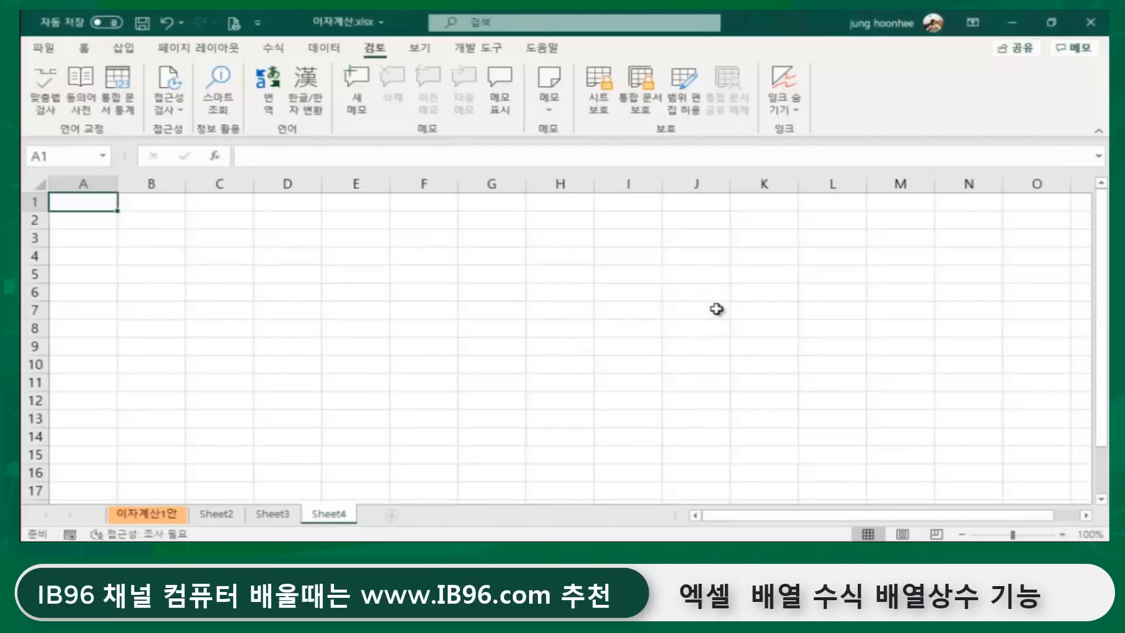